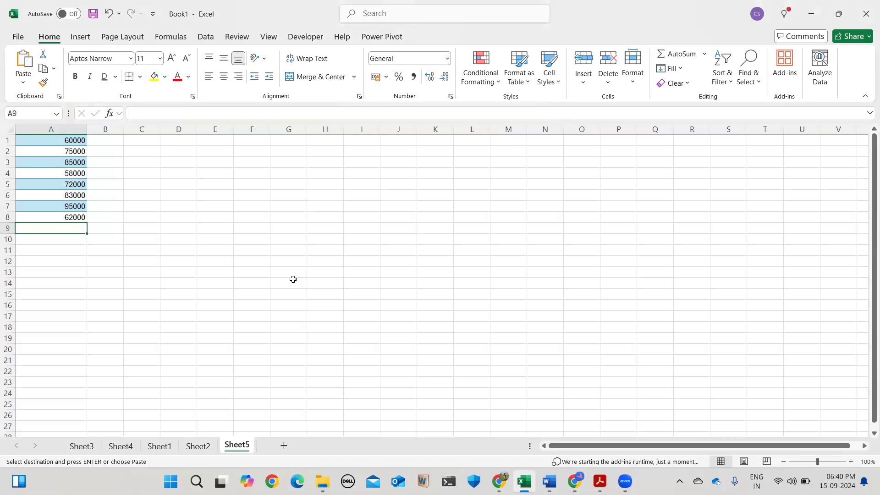
Total the values in A1:A8 by entering a SUM formula in cell A9.
type("=sum(")
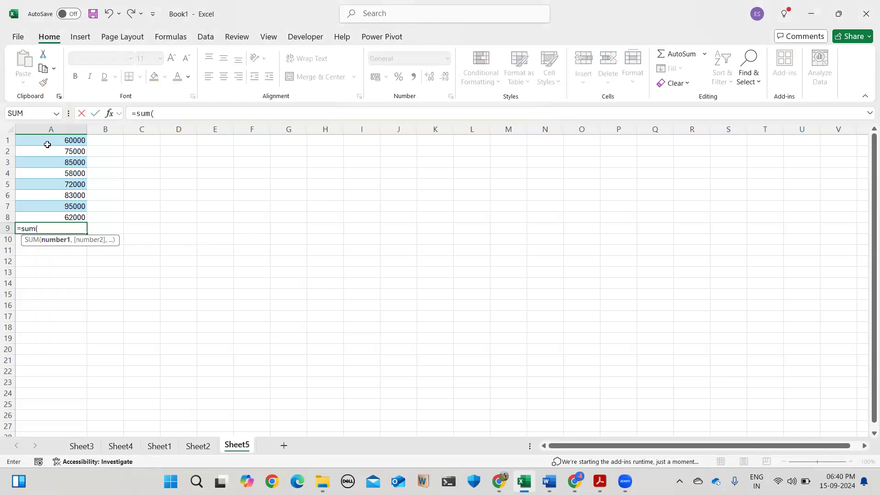
left_click_drag(48, 142, 59, 216)
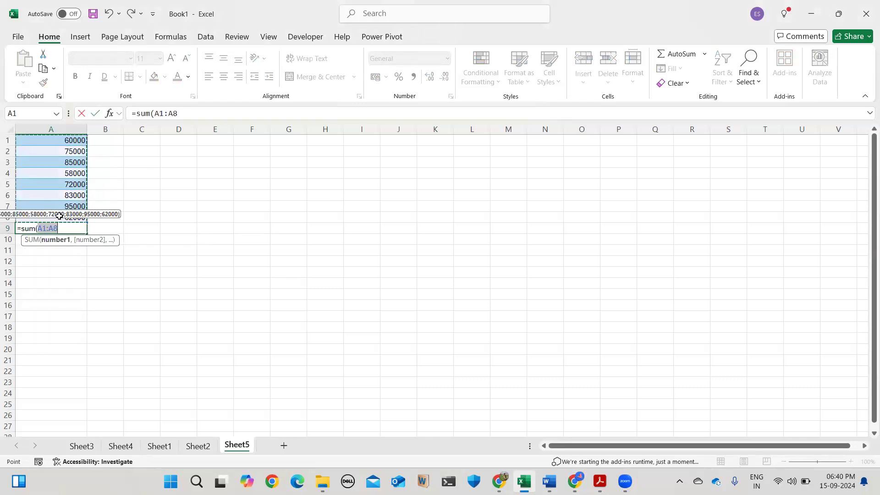
type(")")
key("Return")
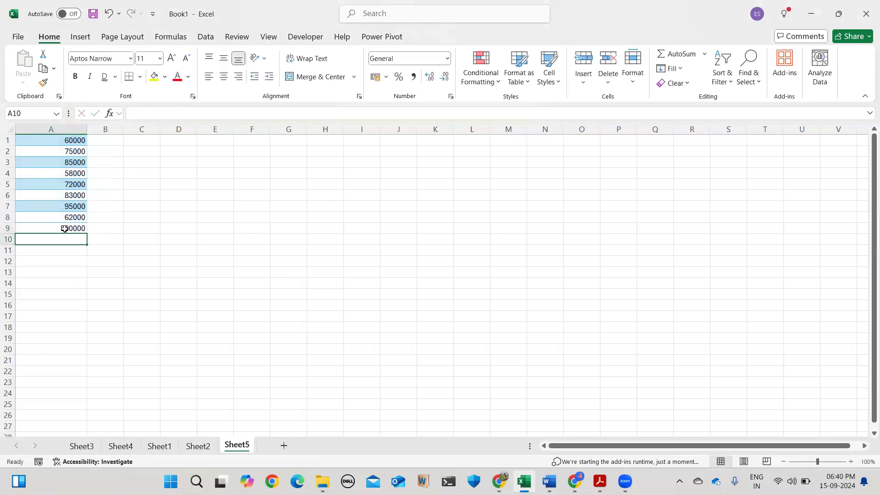
Highlight the total in cell A9 with a yellow fill.
left_click(64, 228)
left_click(154, 76)
left_click(157, 194)
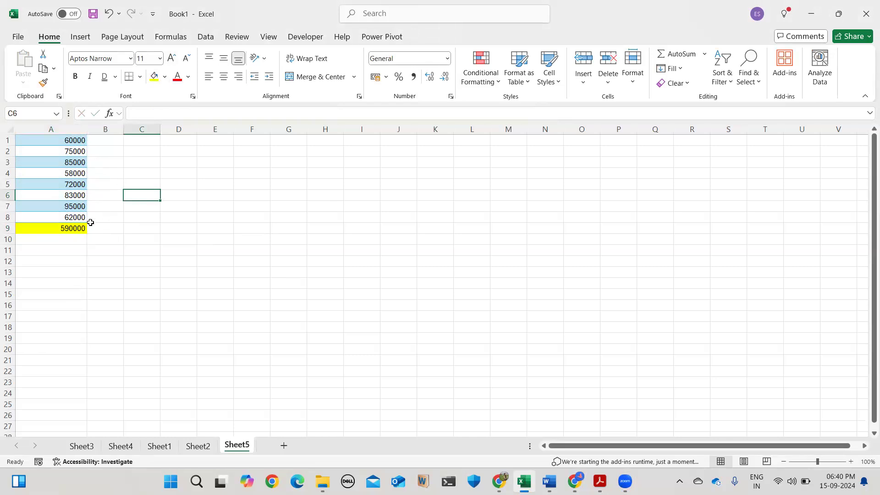
left_click(106, 228)
left_click(113, 240)
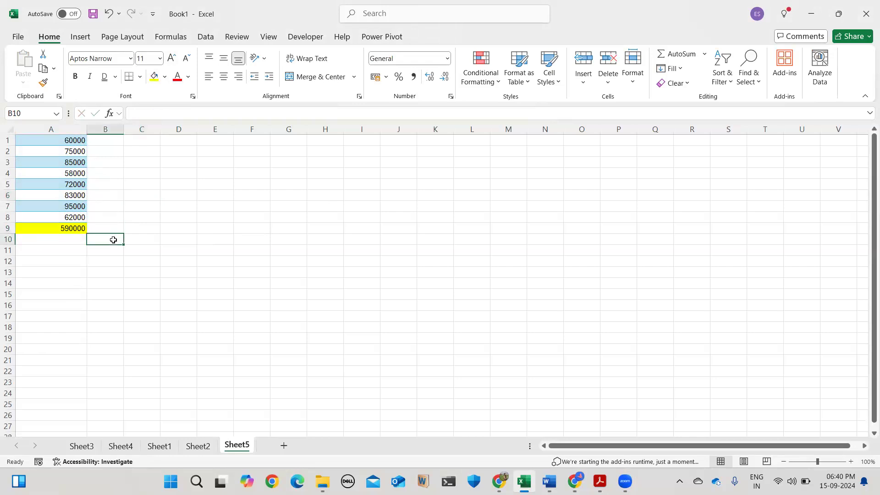
left_click(62, 239)
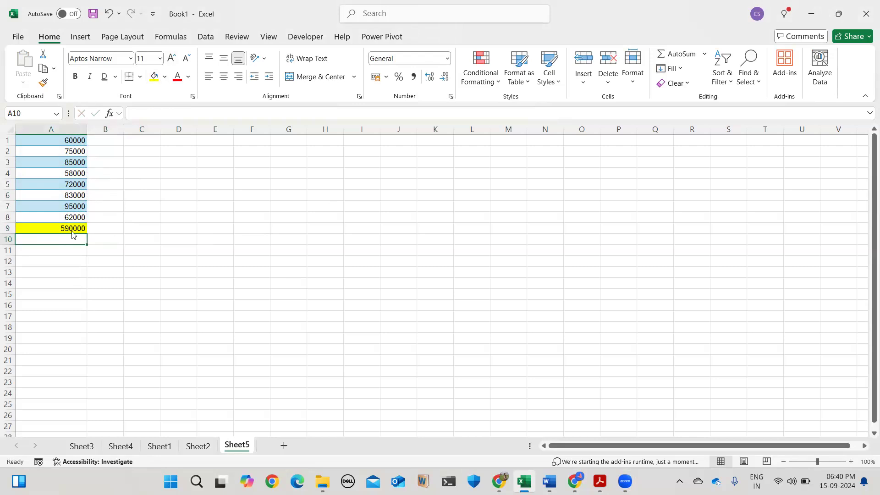
Clear the formula in cell A9 and total A1:A8 there again with AutoSum.
left_click(73, 226)
key("Delete")
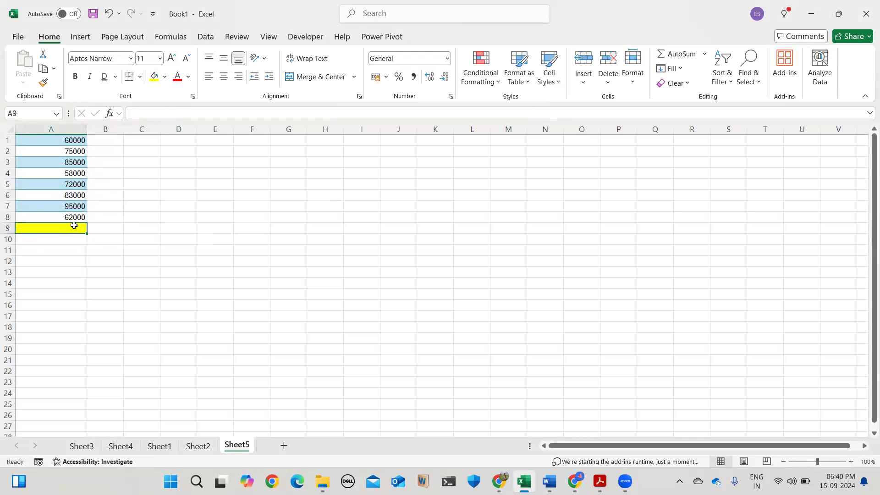
key("alt+equal")
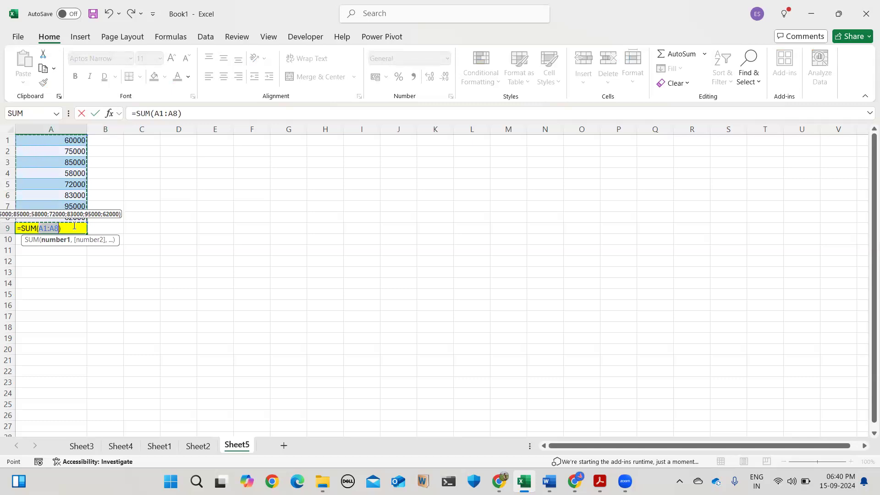
key("Return")
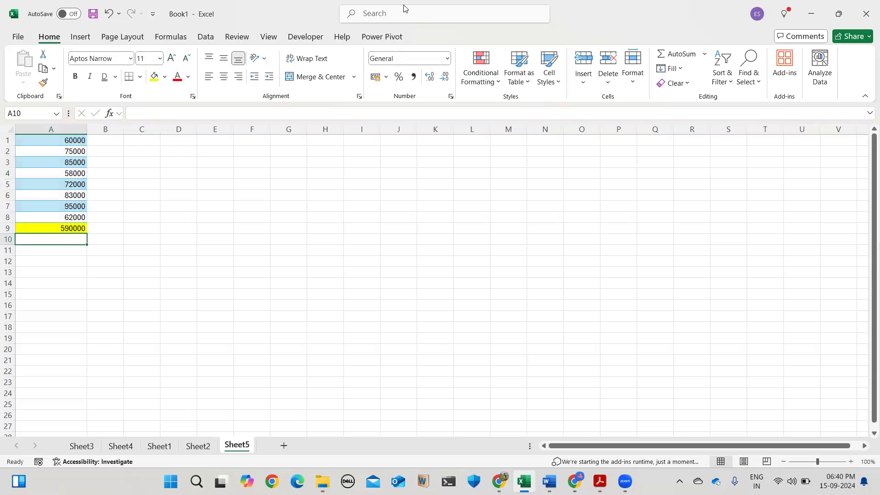
Enter the text (a+b)2 in cell H9.
left_click(342, 230)
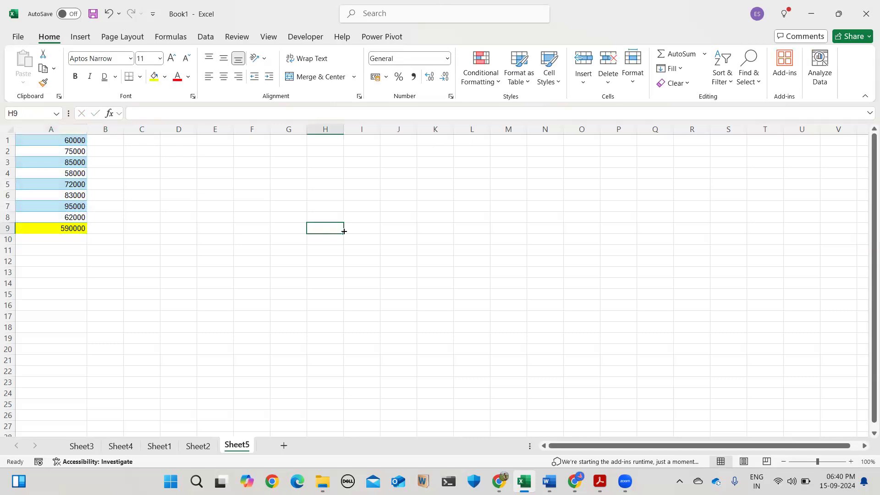
type("(")
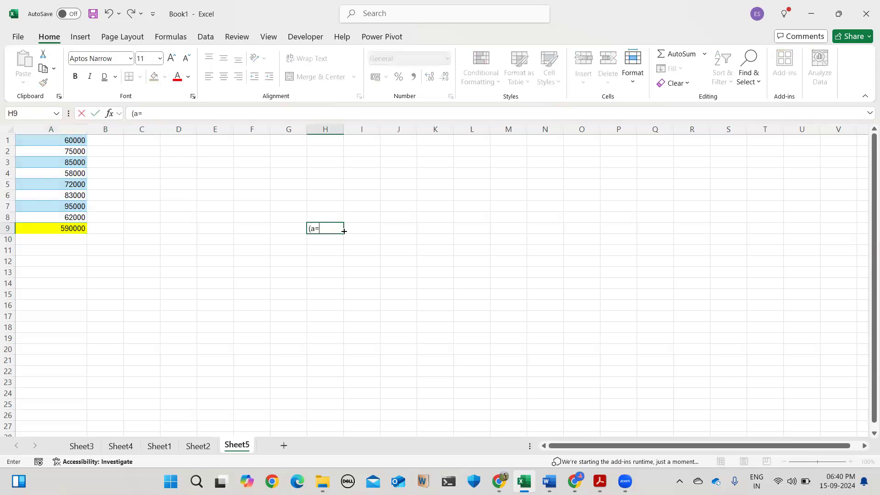
type("a+b")
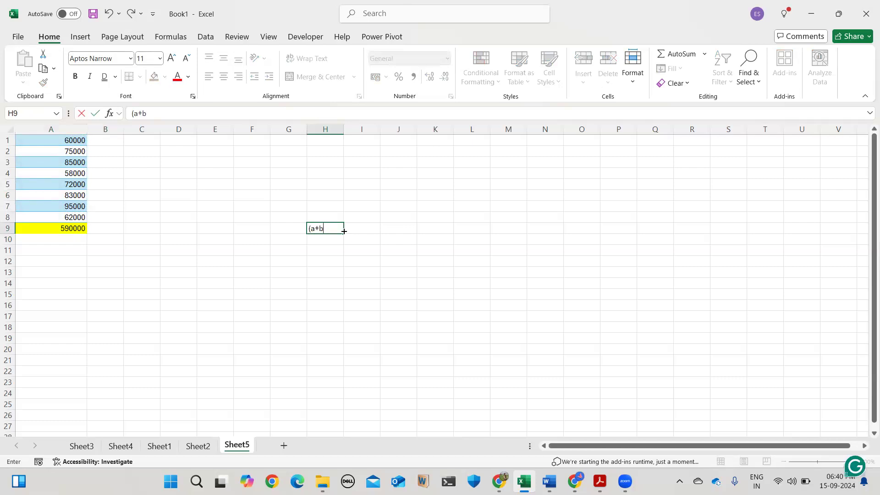
type(")2")
key("Return")
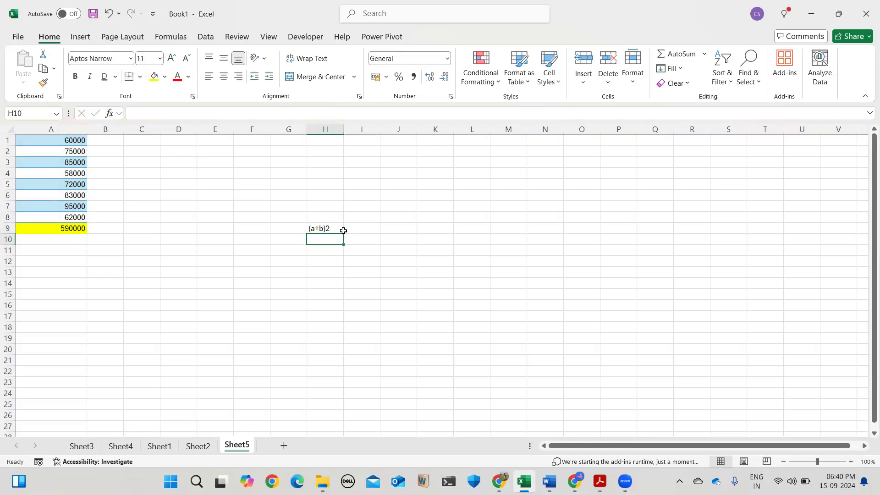
left_click(337, 228)
left_click(378, 229)
left_click(404, 238)
left_click(316, 253)
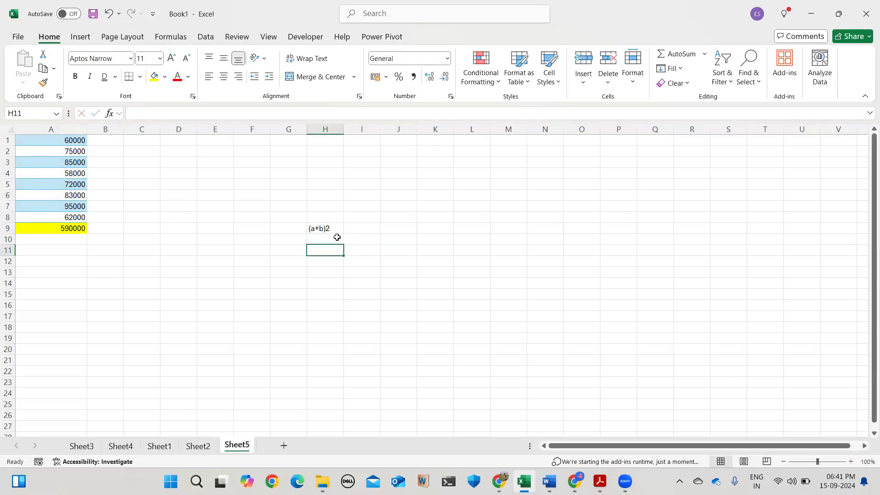
Enter the text (a+b)^2 in cell I9, beside the first expression.
left_click(361, 224)
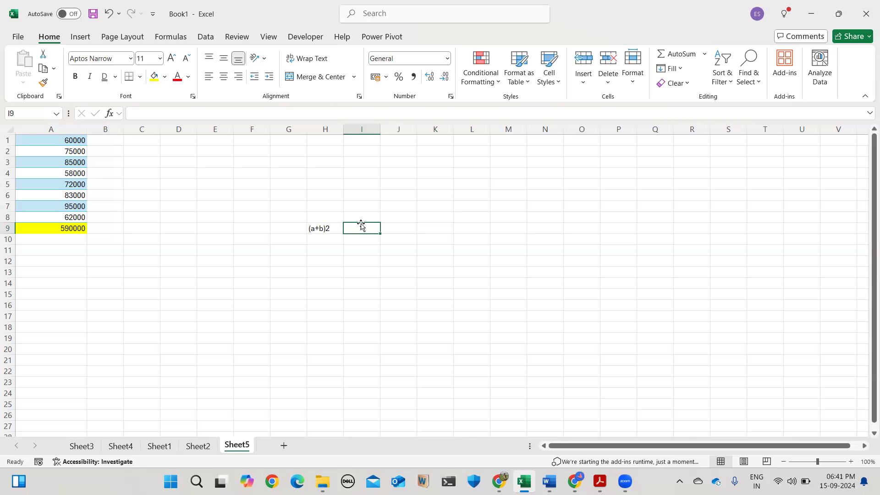
type("(")
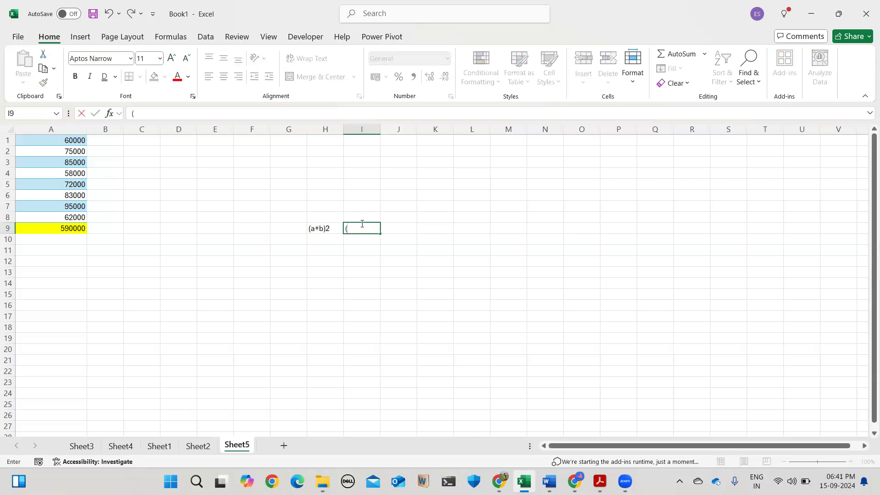
type("a=b")
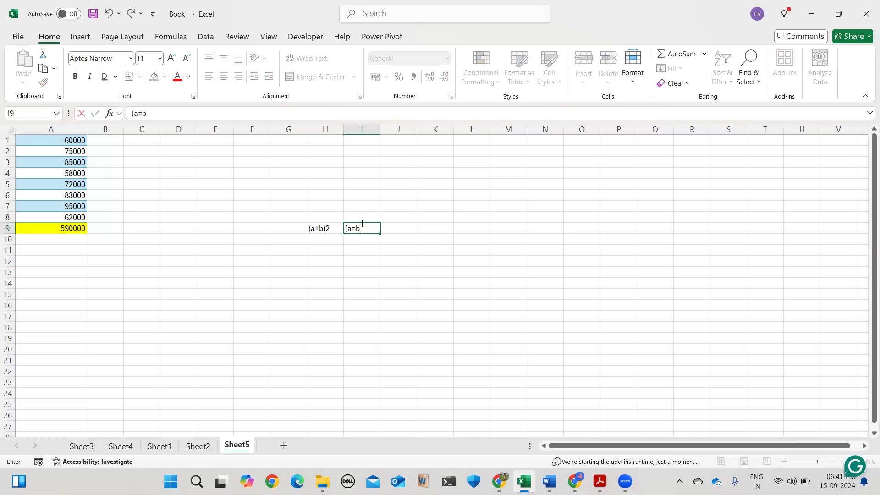
key("BackSpace")
key("BackSpace")
key("BackSpace")
type("+")
Format only the 2 in the (a+b)2 text of cell H9 as superscript.
left_click(325, 228)
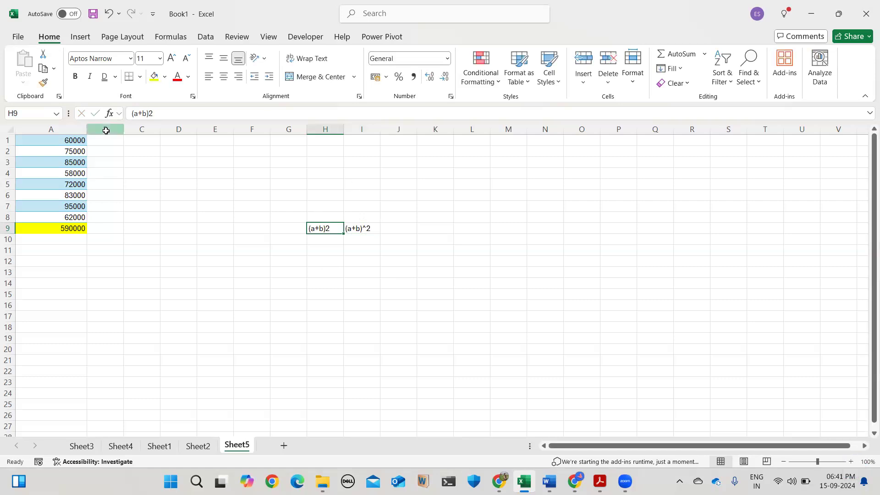
left_click_drag(154, 113, 150, 112)
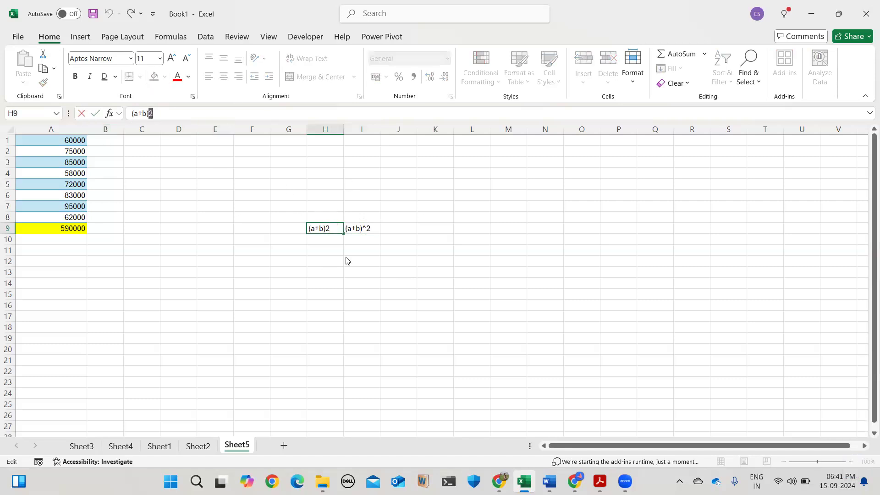
left_click(193, 97)
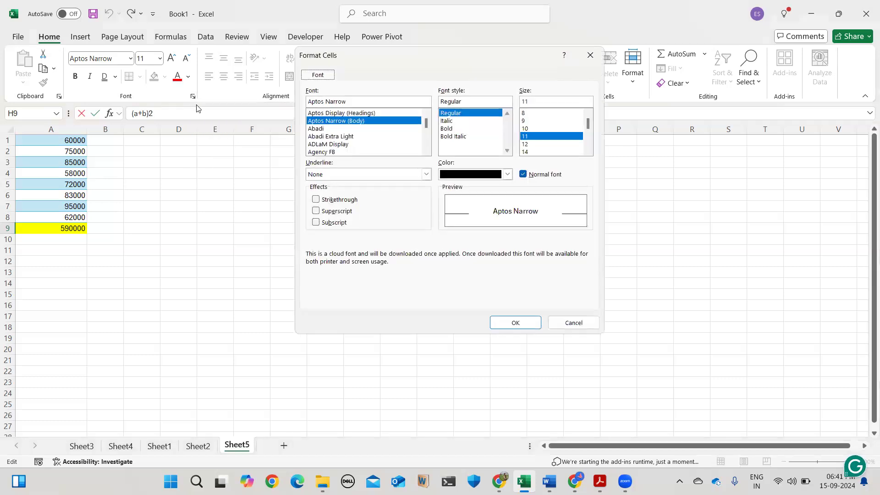
left_click(316, 212)
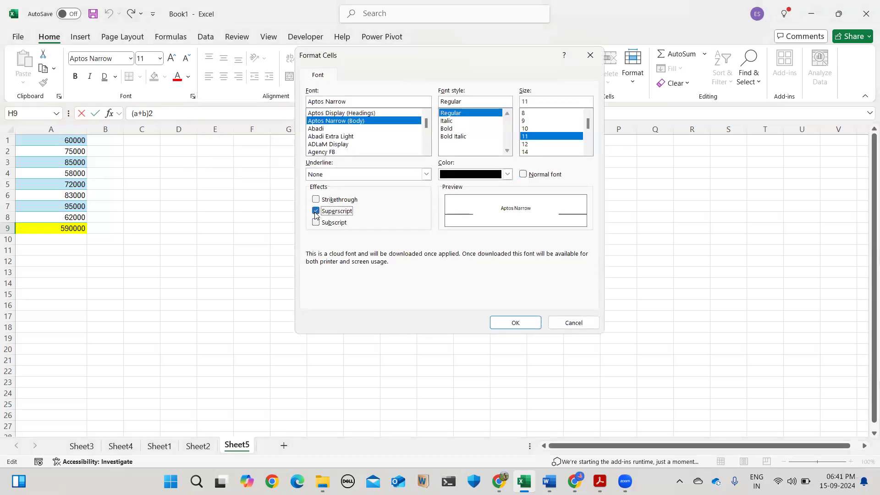
left_click(514, 323)
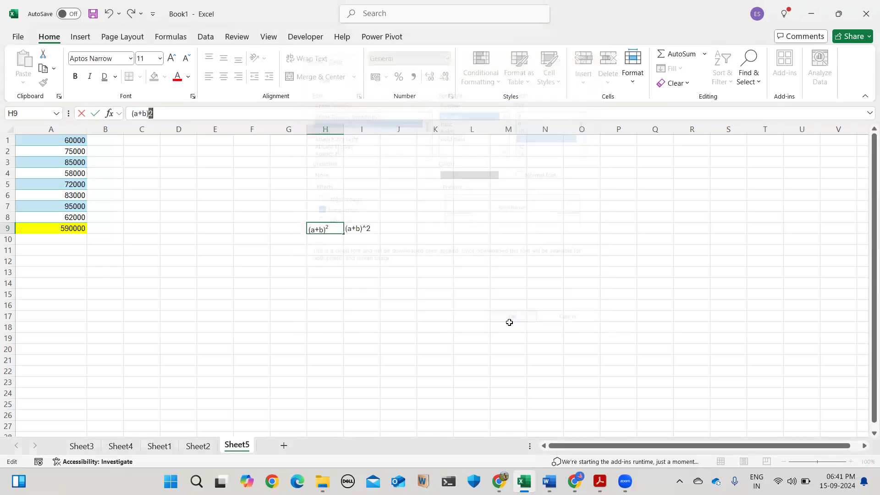
left_click(310, 295)
Enlarge the expression in cell H9 to font size 26 and widen column H to fit it.
left_click(326, 230)
left_click(171, 58)
left_click(171, 59)
left_click(171, 58)
left_click(171, 58)
left_click(171, 58)
left_click(172, 59)
left_click(172, 58)
left_click(171, 58)
left_click_drag(344, 128, 423, 127)
left_click(358, 267)
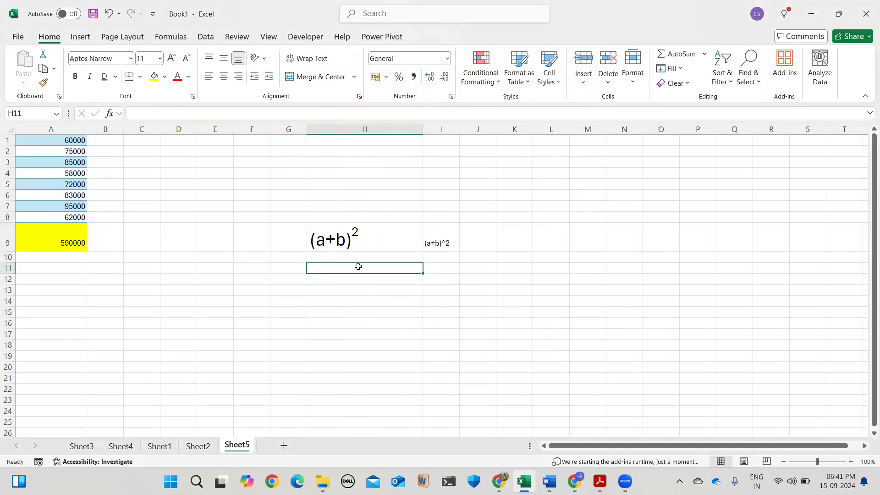
Enter the text H20 in cell H11, below the enlarged expression.
left_click(391, 234)
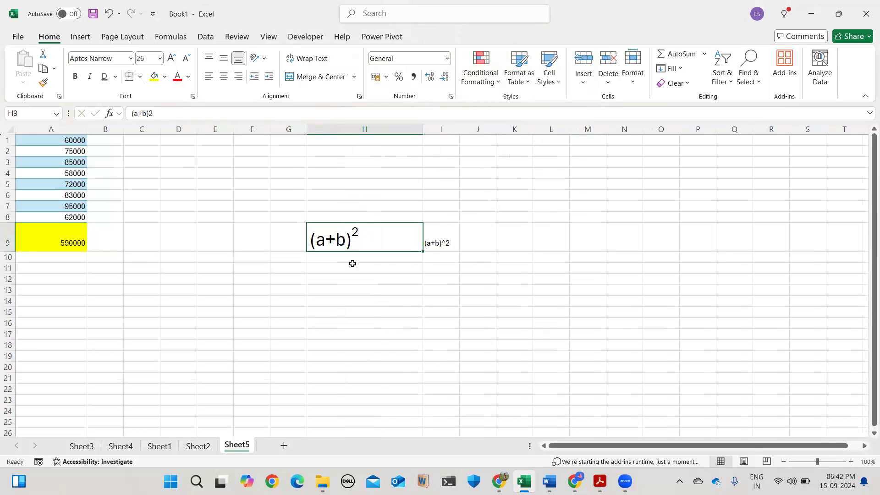
left_click(352, 266)
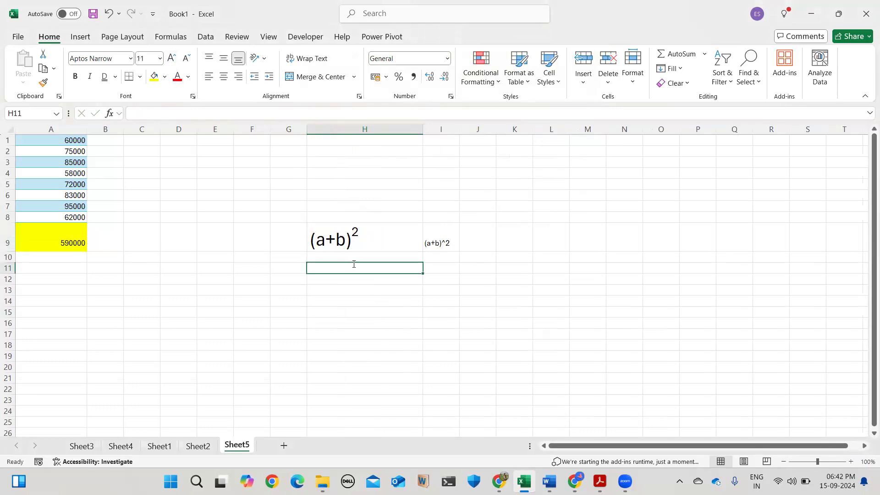
type("H20")
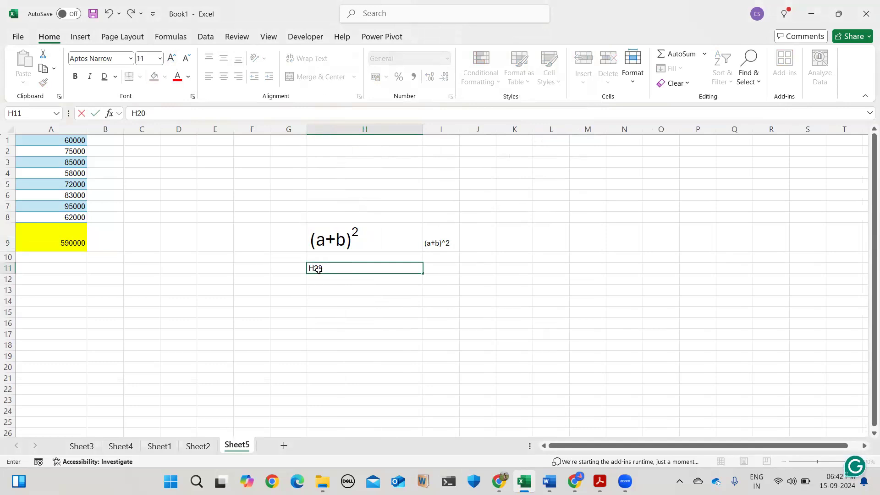
key("Left")
key("shift+Left")
key("Right")
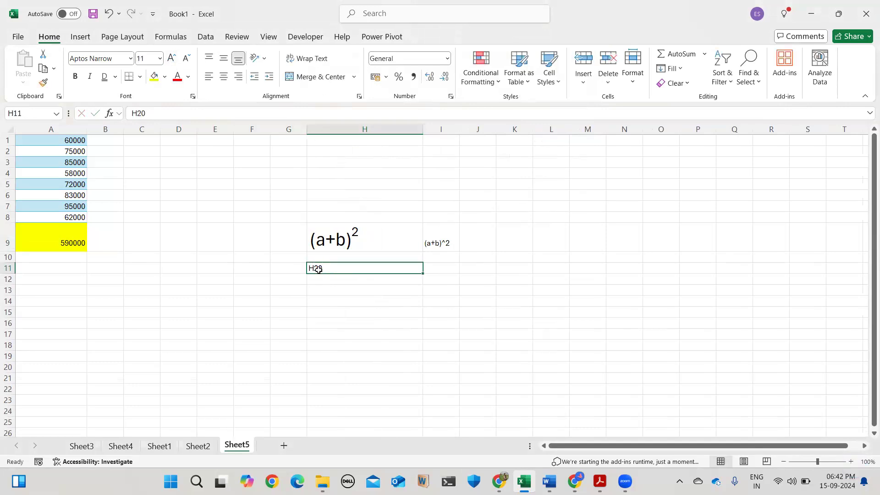
Format only the 2 in the H20 text of cell H11 as subscript.
double_click(319, 269)
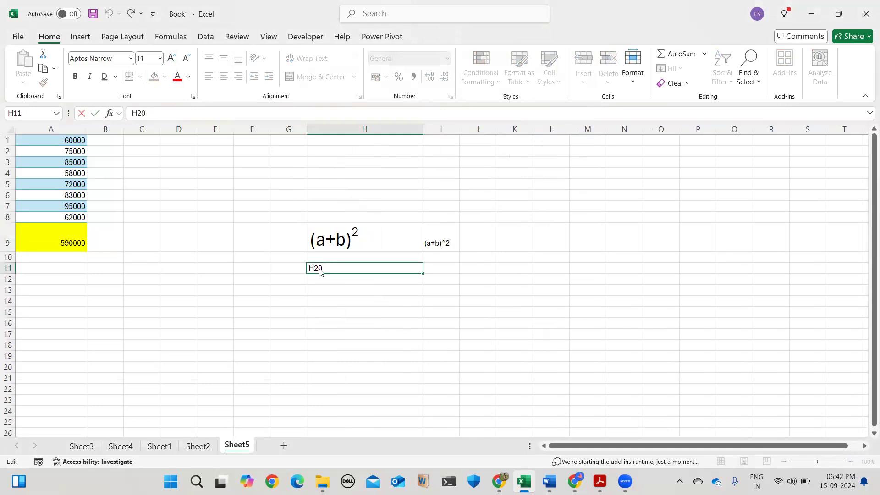
key("shift+Left")
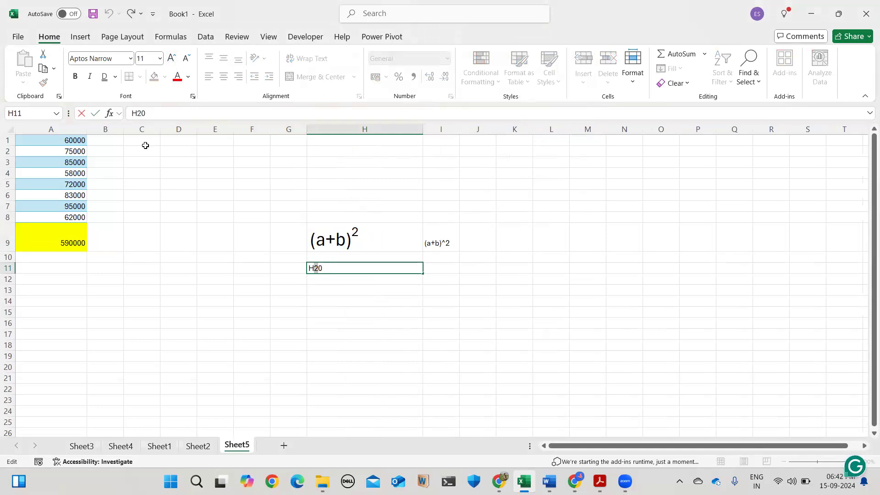
left_click(192, 97)
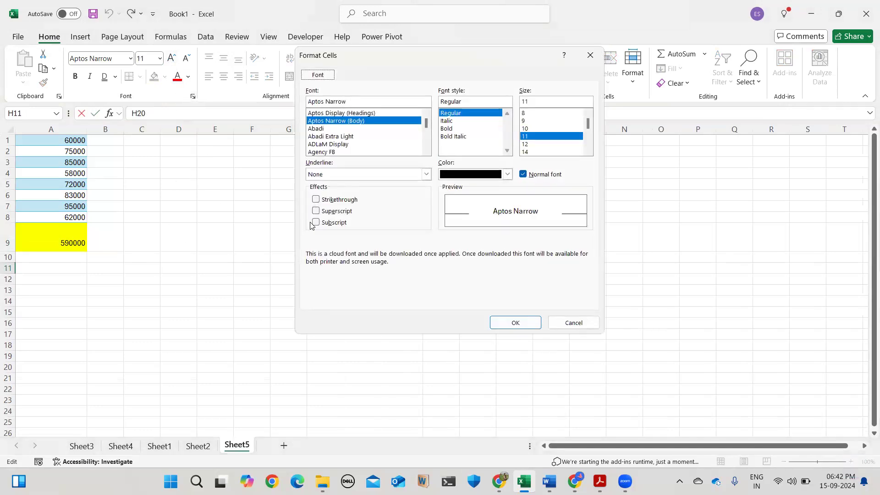
left_click(316, 223)
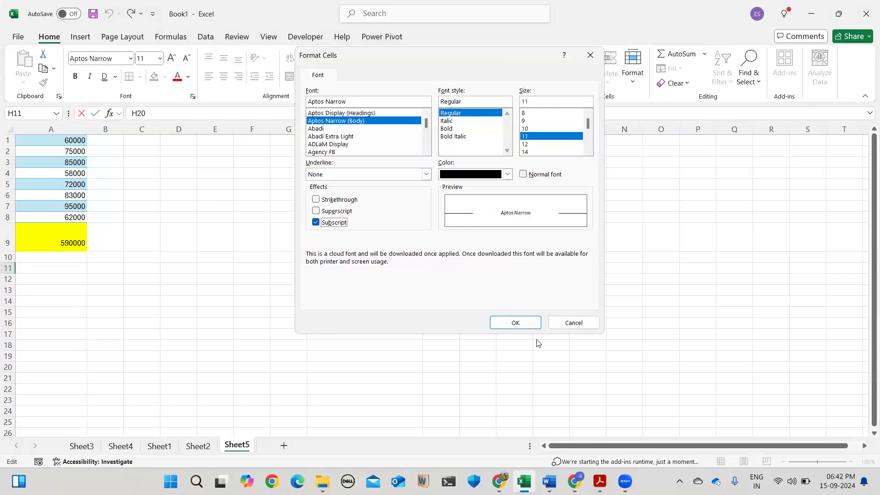
left_click(516, 322)
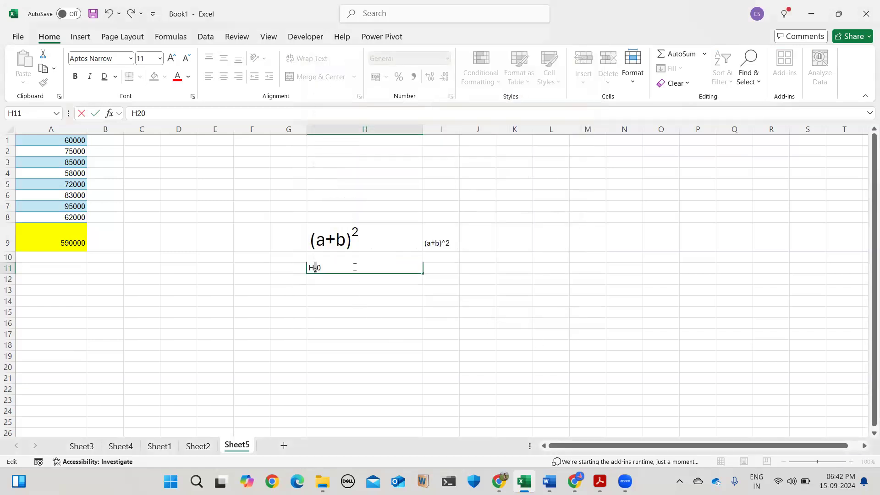
Enlarge the whole chemical formula in cell H11 to font size 16.
left_click_drag(352, 267, 291, 263)
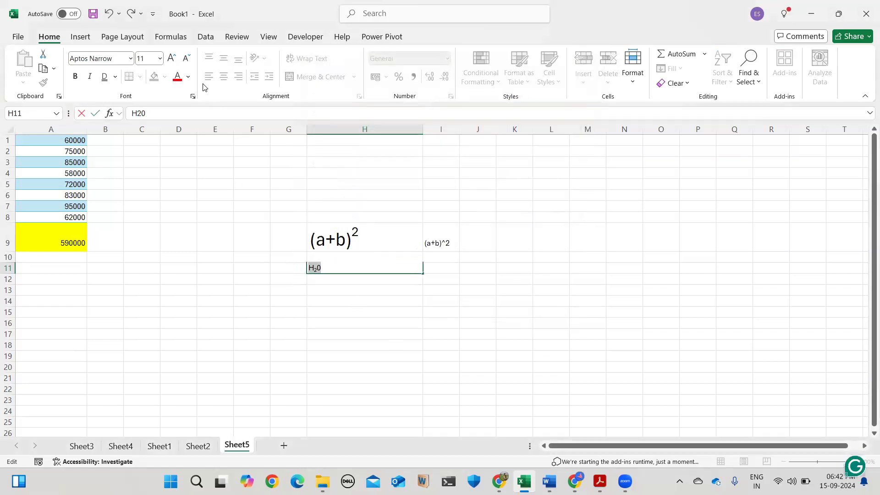
left_click(173, 60)
left_click(173, 60)
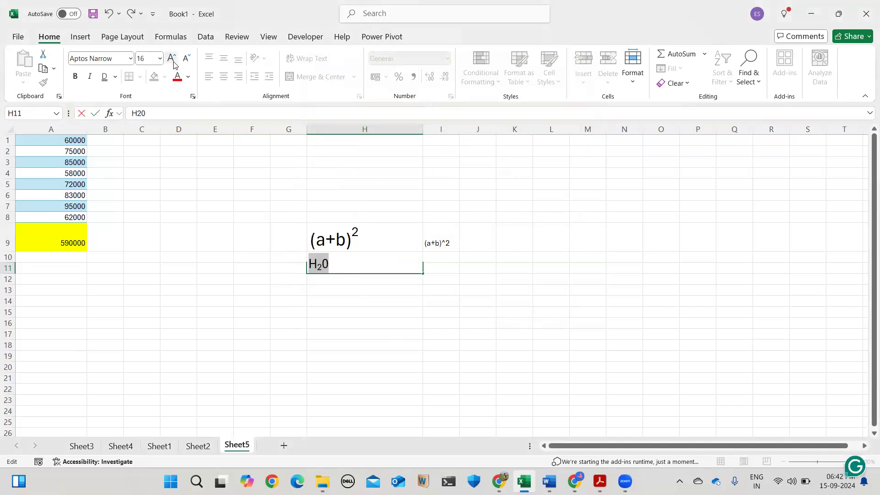
left_click(324, 281)
left_click(282, 353)
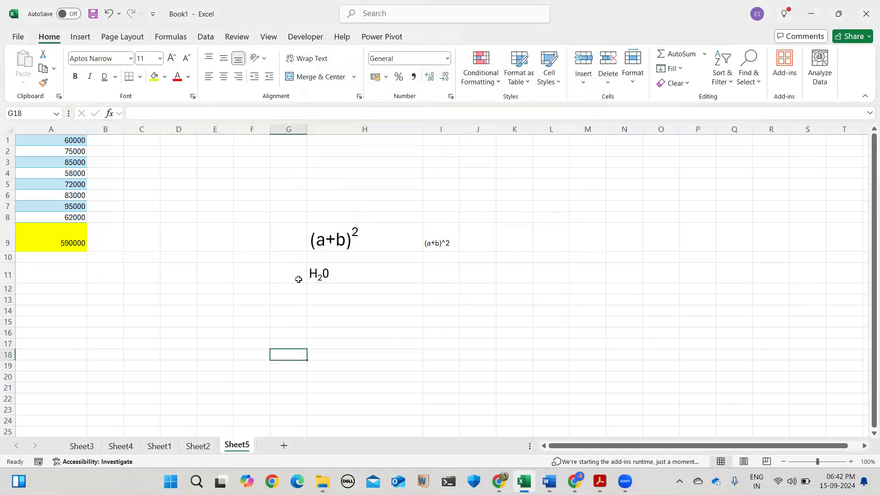
Look over the superscript and subscript effects in the font settings of the Format Cells dialog.
left_click(321, 273)
left_click(261, 245)
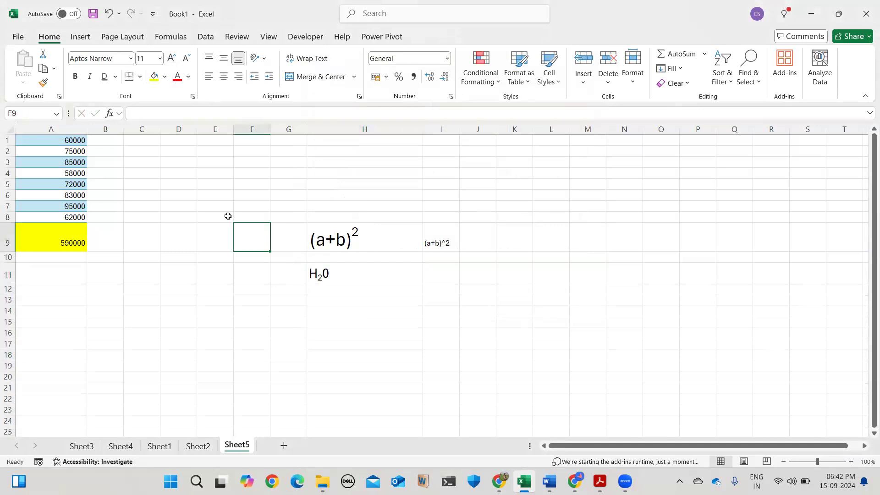
left_click(193, 97)
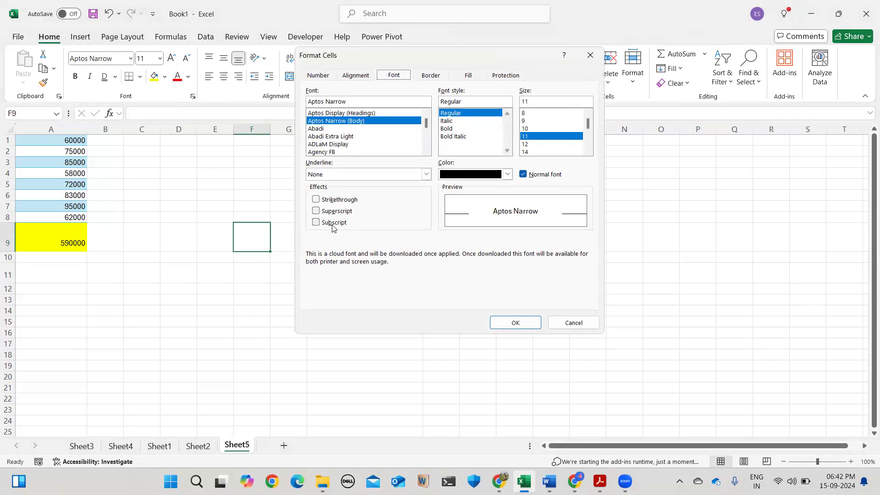
left_click(590, 55)
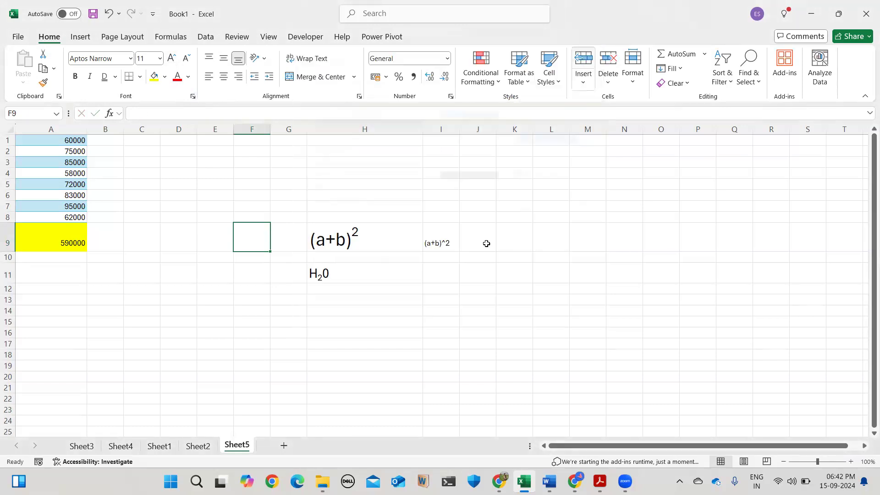
left_click(389, 299)
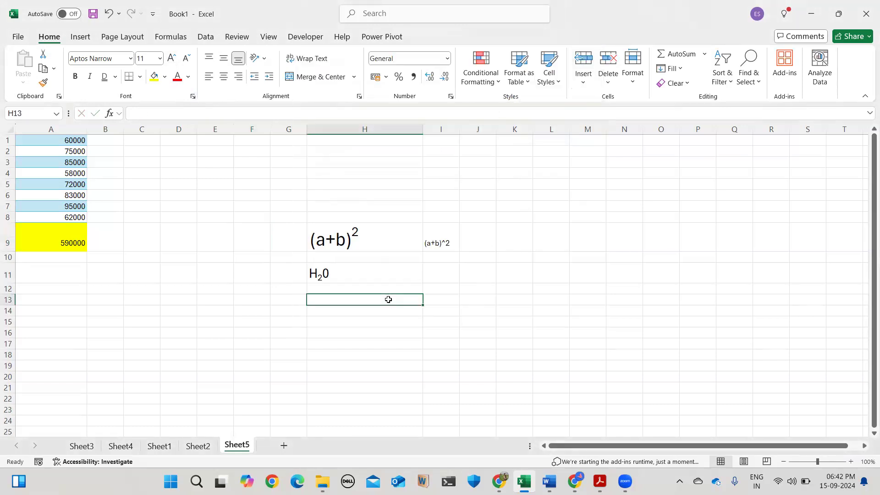
left_click(289, 268)
left_click(294, 246)
left_click(408, 243)
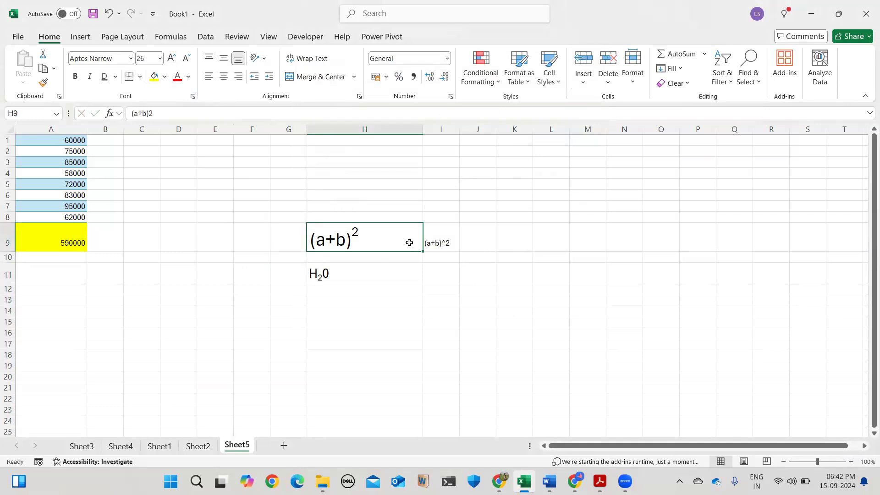
left_click(361, 270)
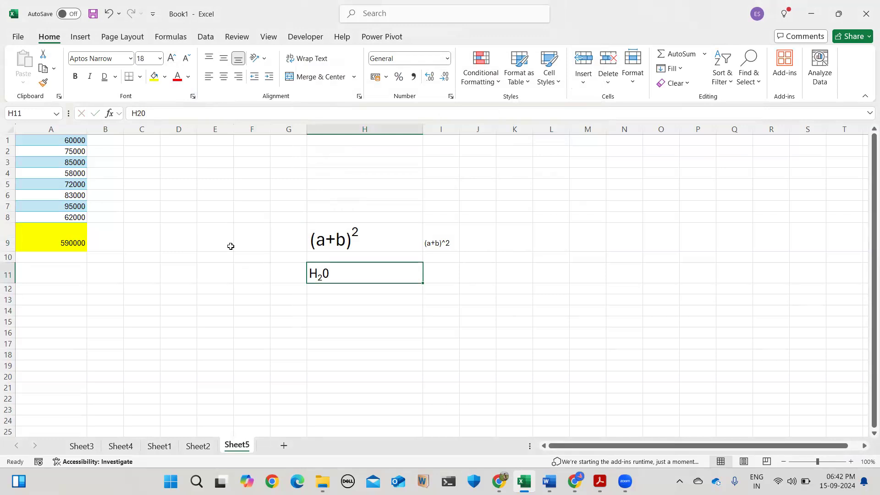
left_click_drag(317, 236, 344, 268)
left_click(455, 290)
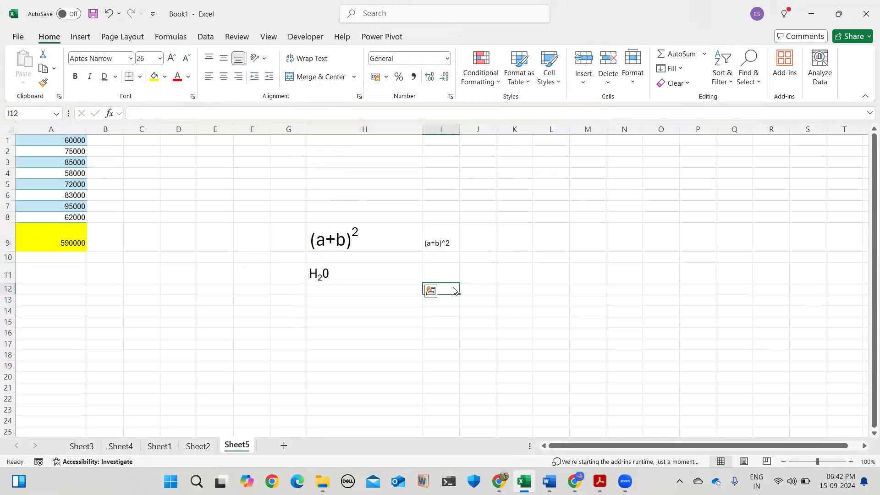
left_click(239, 275)
left_click(364, 260)
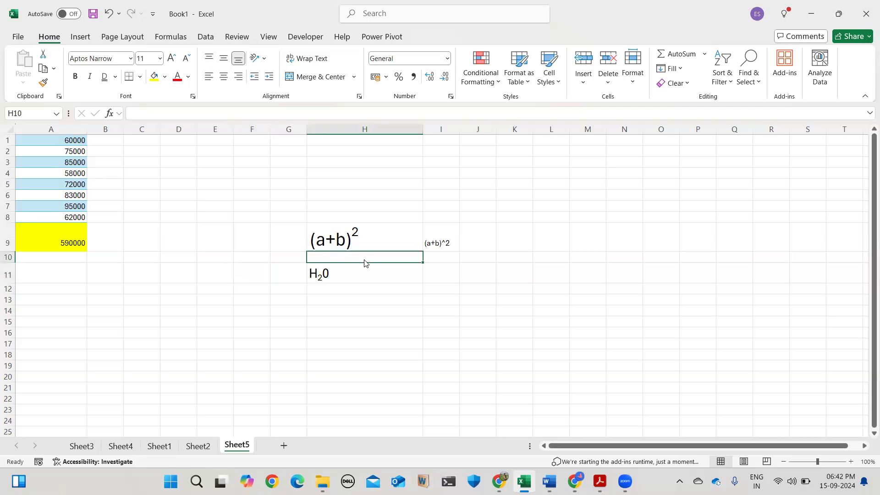
left_click(385, 227)
left_click(221, 173)
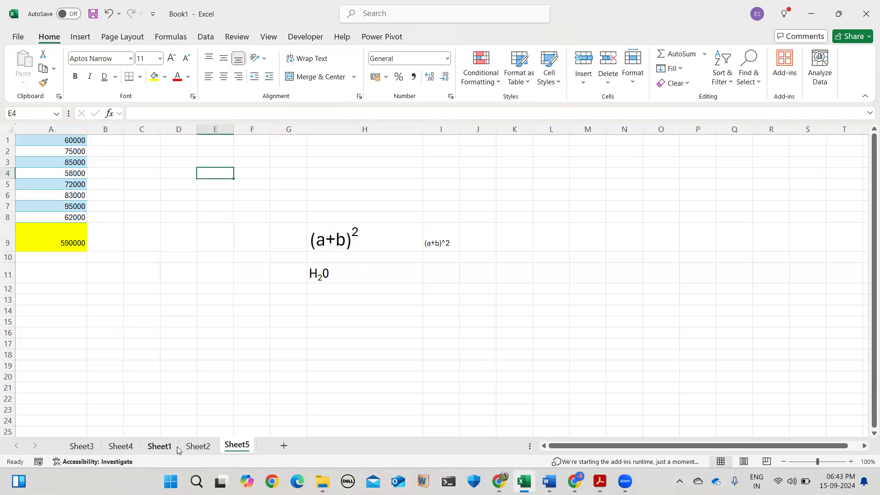
Copy the whole employee table, range A1:H48, from Sheet3.
left_click(192, 448)
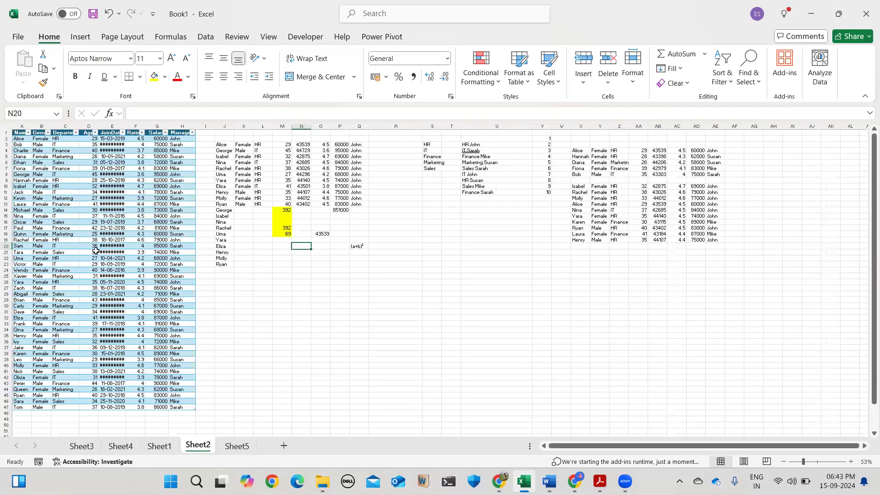
left_click(152, 450)
left_click(119, 448)
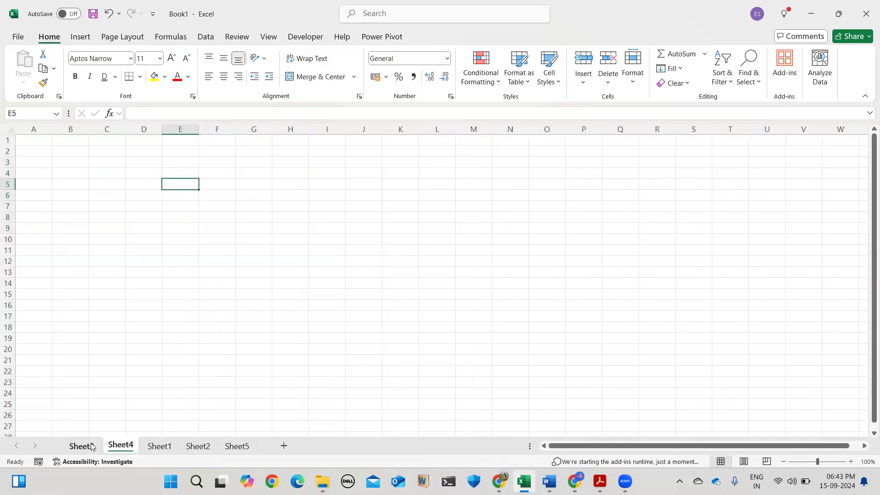
left_click(91, 448)
left_click_drag(23, 146, 282, 469)
key("ctrl+c")
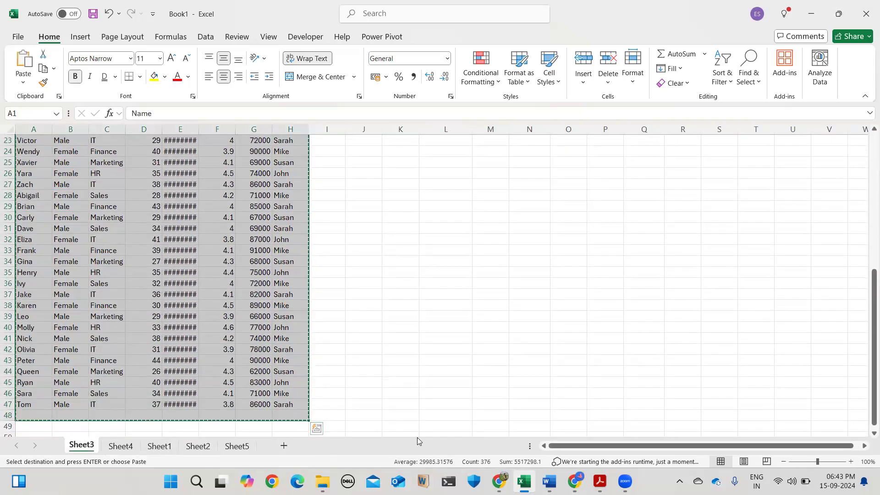
Paste the copied employee table into cell A1 of a new worksheet and autofit the JoinDate column.
left_click(284, 446)
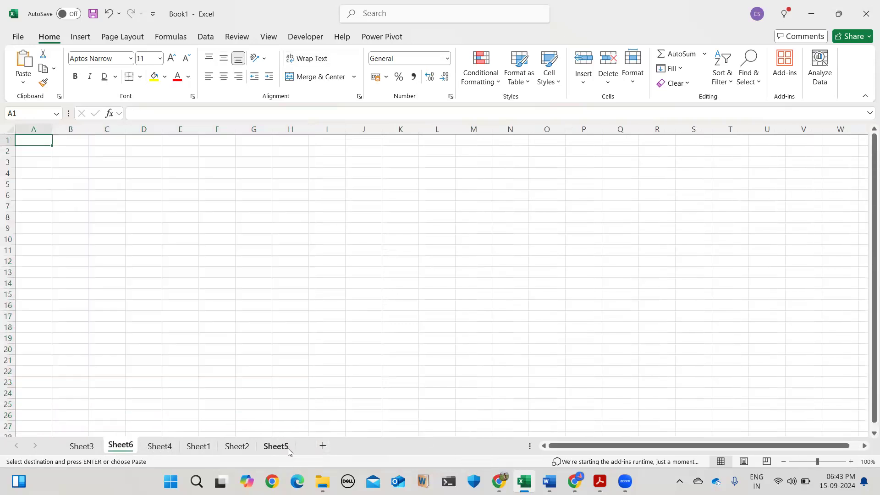
key("ctrl+v")
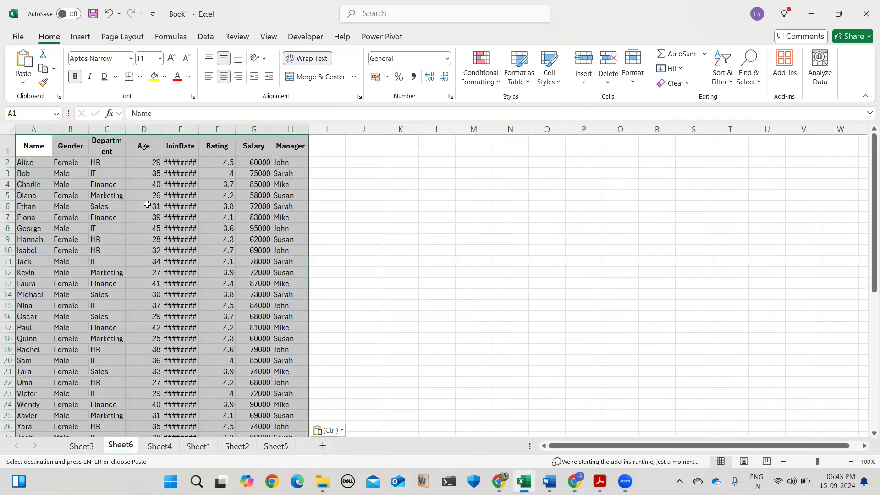
double_click(198, 129)
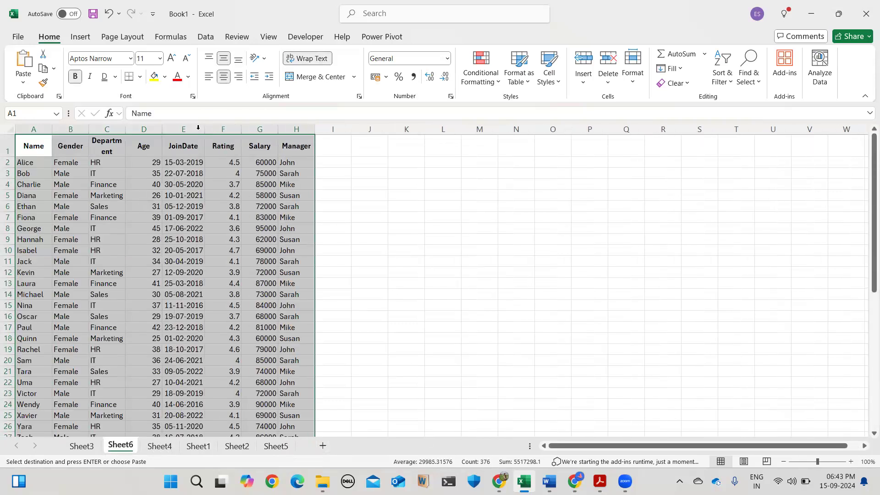
left_click(373, 220)
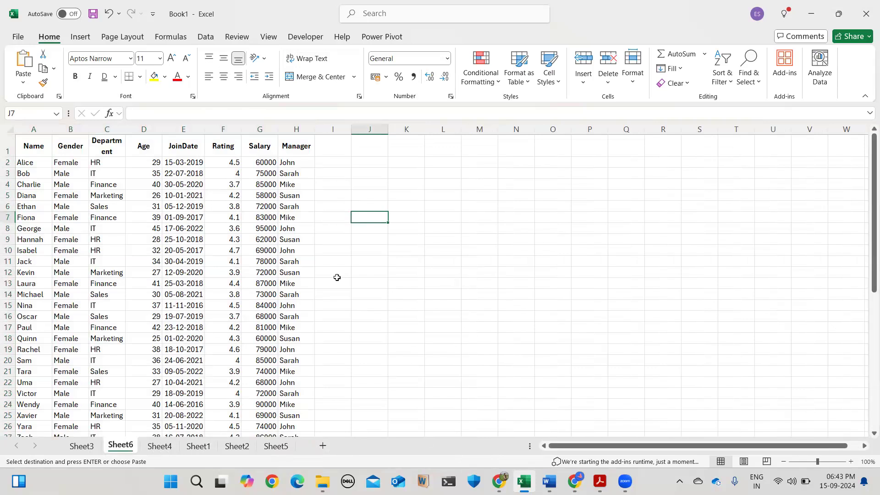
Total the Salary column in cell G49 with AutoSum over G2:G48, and clear that total again.
scroll(337, 277, "down", 7)
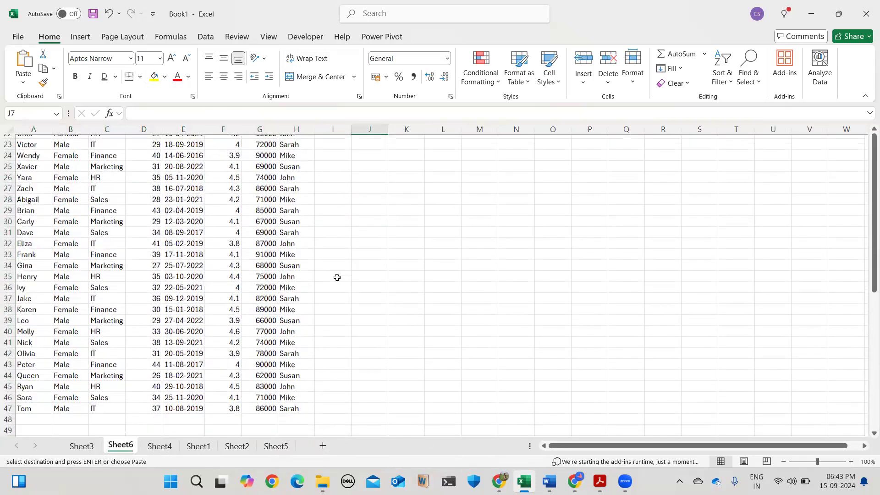
scroll(293, 339, "down", 1)
left_click(264, 407)
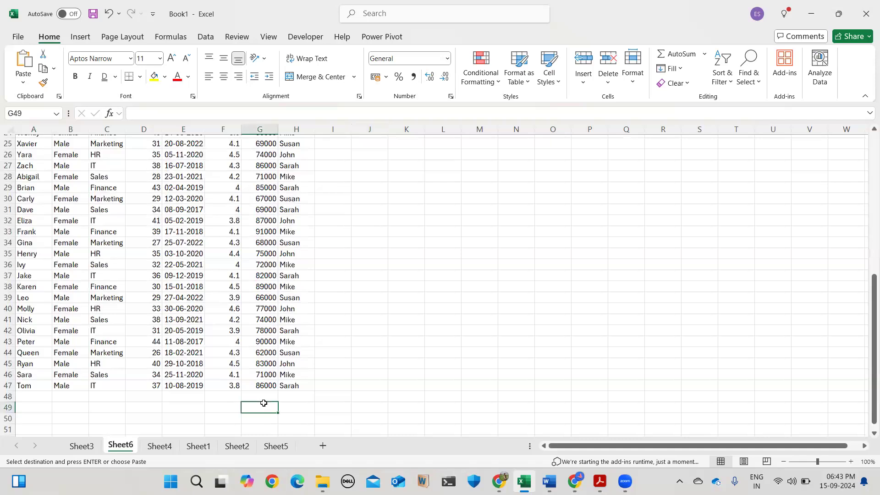
key("alt+equal")
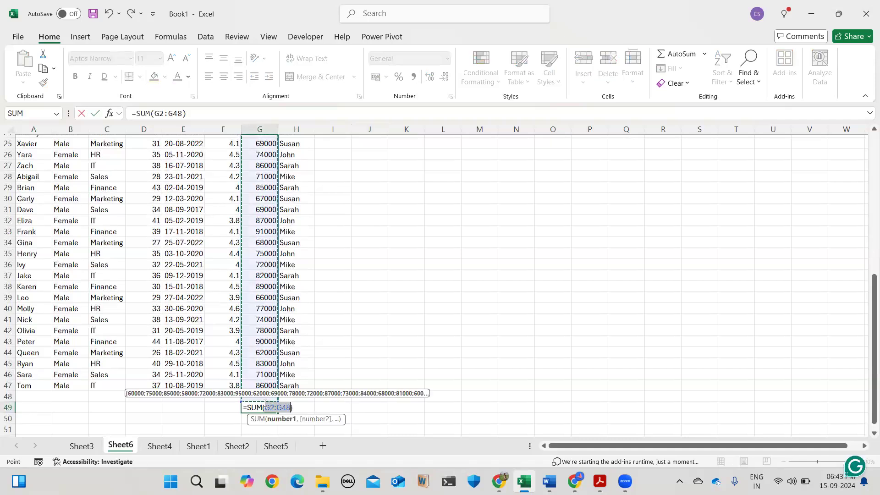
key("Return")
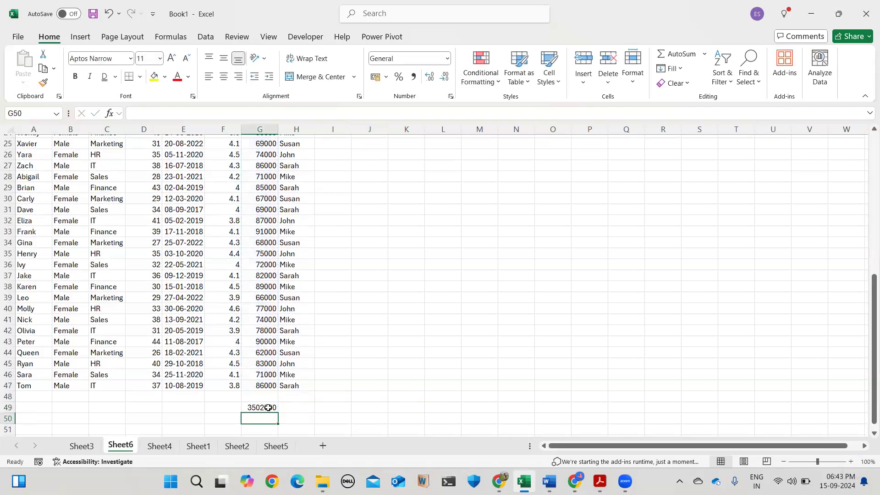
left_click(268, 407)
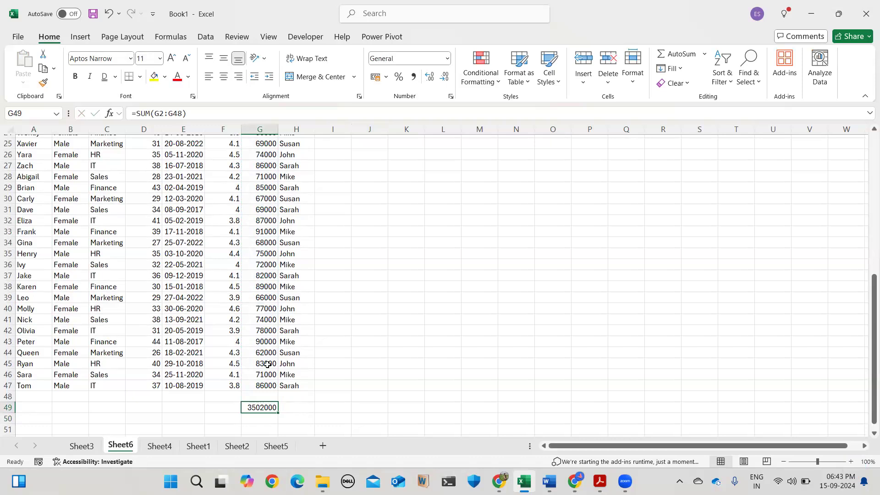
key("BackSpace")
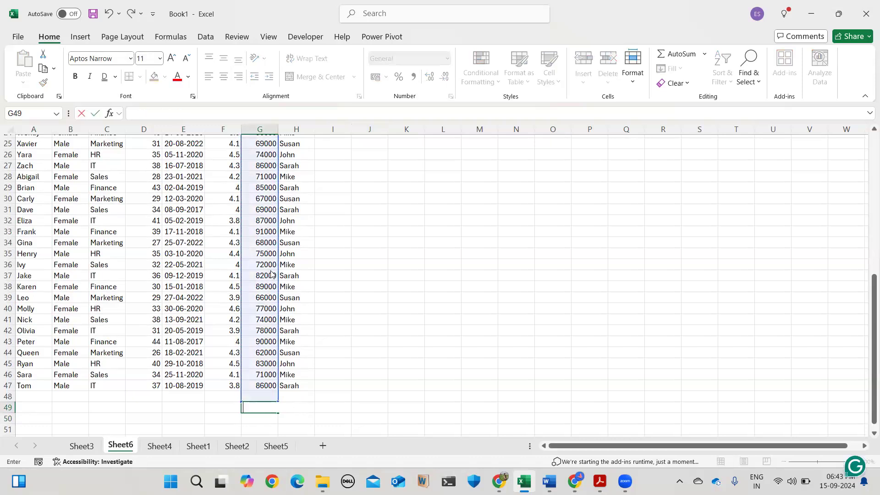
left_click(430, 258)
Enter the heading Dynamic Array functions in cell L1, beside the employee table.
scroll(430, 258, "up", 8)
left_click(441, 142)
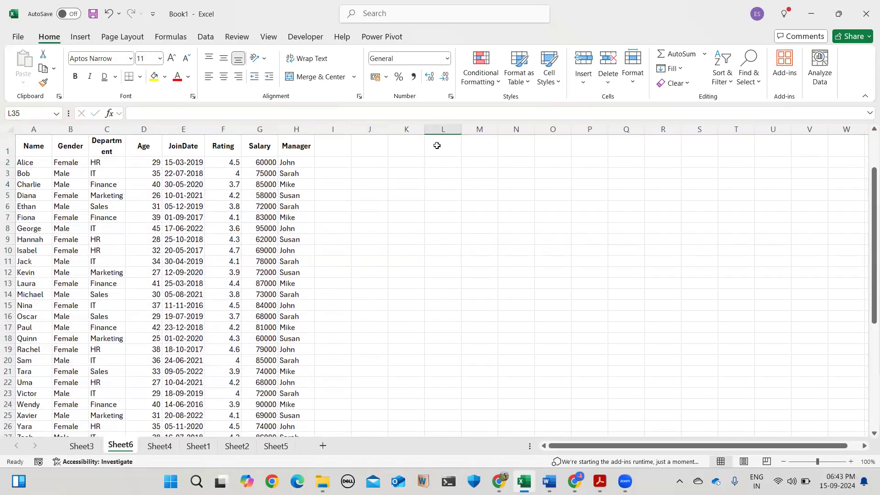
type("Dynamic")
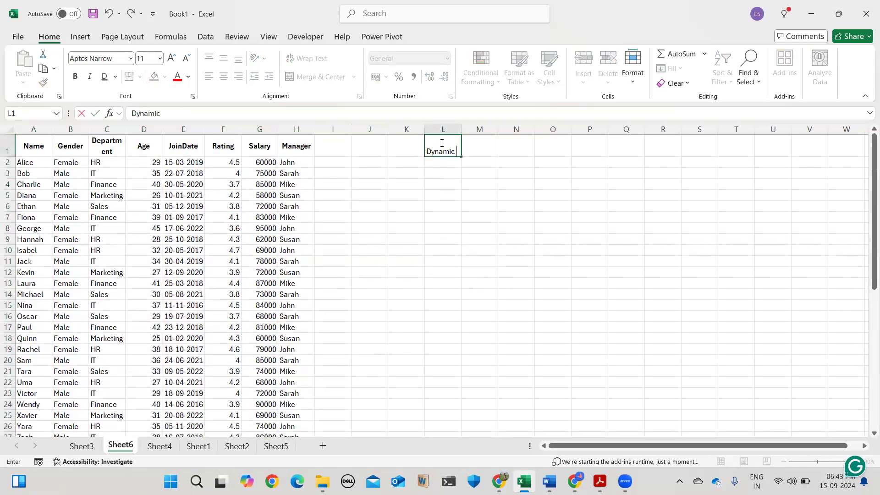
type(" Array functions")
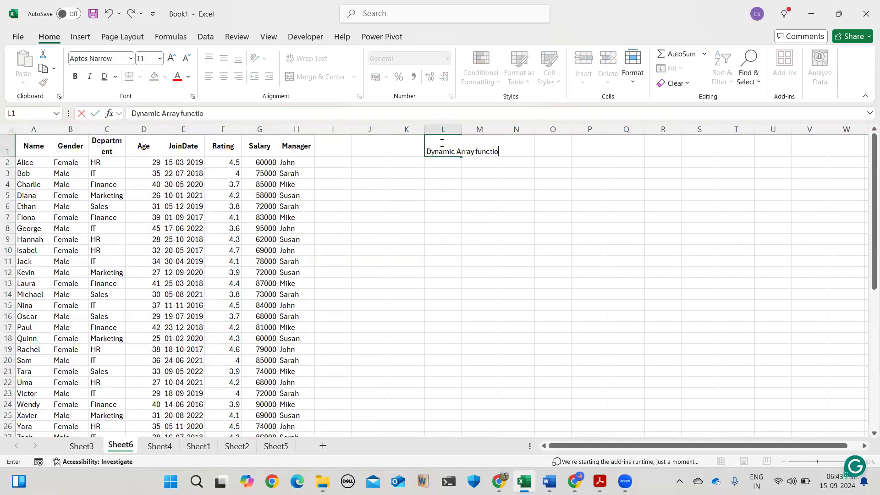
key("Return")
Merge cells L1:N1 around the Dynamic Array functions heading, without centring the text.
double_click(443, 152)
left_click_drag(443, 151, 496, 152)
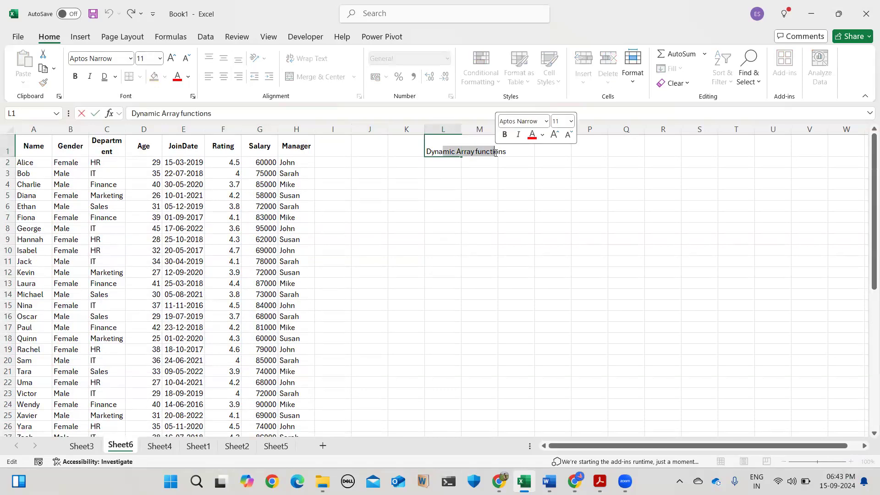
left_click(435, 137)
left_click(442, 165)
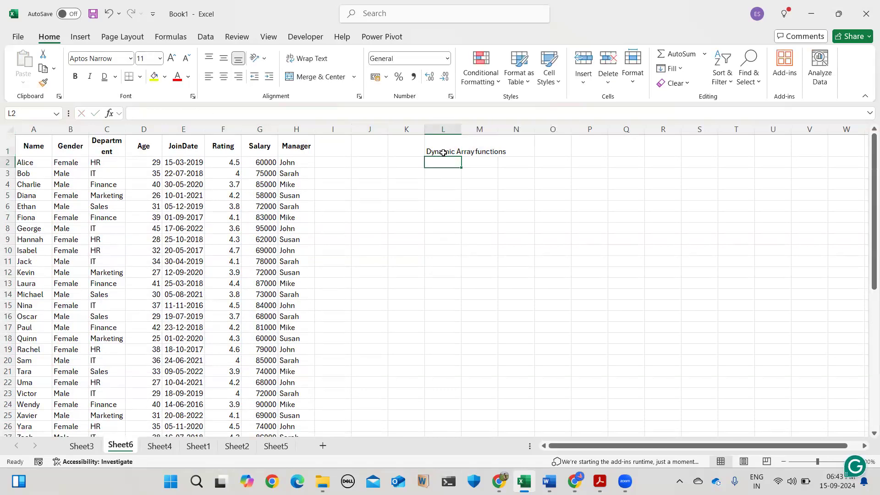
left_click_drag(442, 152, 502, 152)
key("alt")
key("Escape")
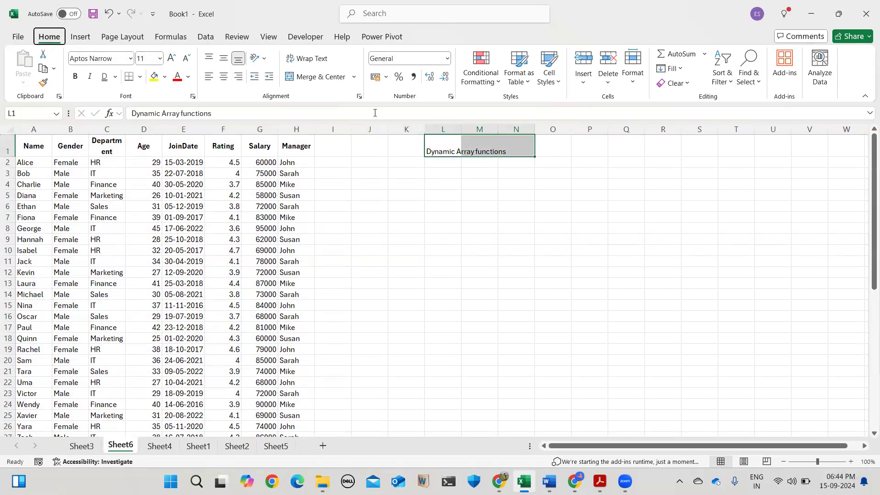
key("alt+h")
key("m")
key("m")
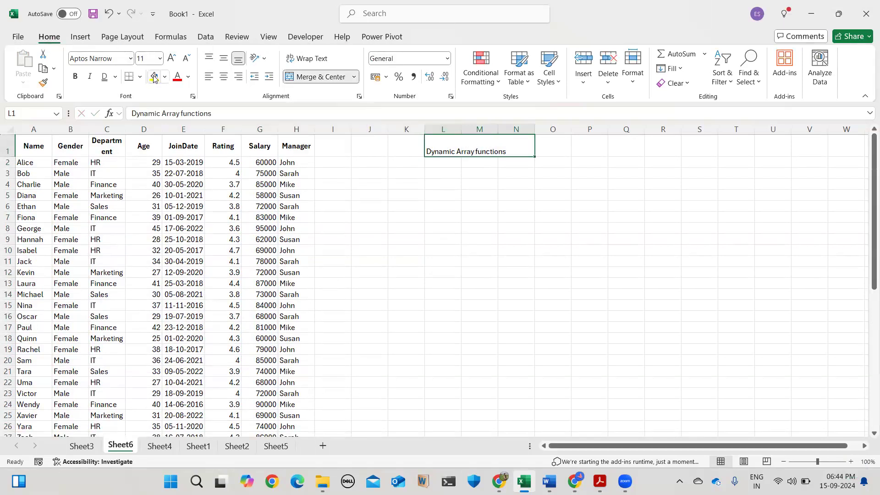
Format the merged heading with font size 20 and yellow fill, and widen column N to fit the text.
left_click(172, 58)
left_click(172, 58)
left_click(172, 58)
left_click(172, 58)
left_click(172, 58)
left_click(154, 77)
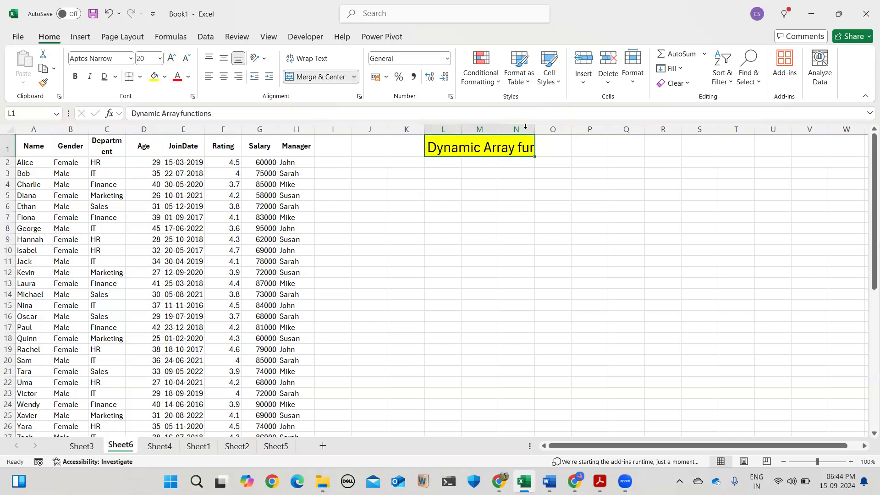
left_click_drag(534, 129, 626, 128)
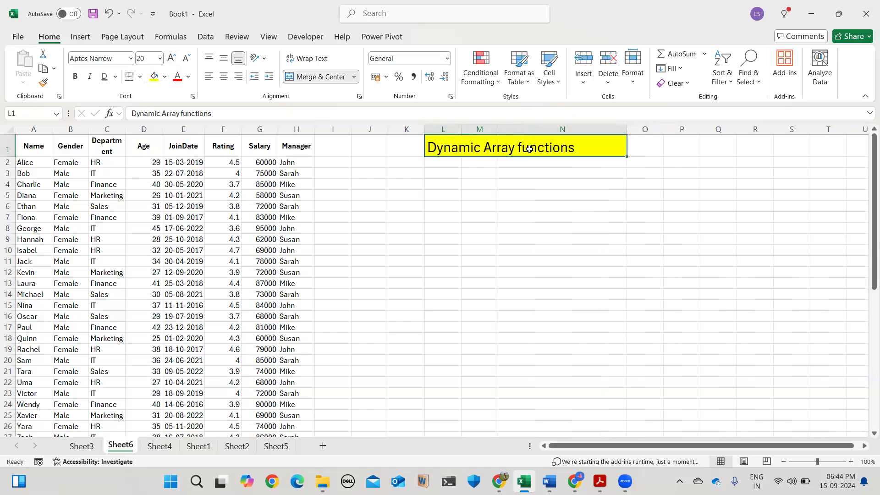
Enter the label Filter in cell L4, below the Dynamic Array functions heading.
left_click(534, 189)
left_click(453, 160)
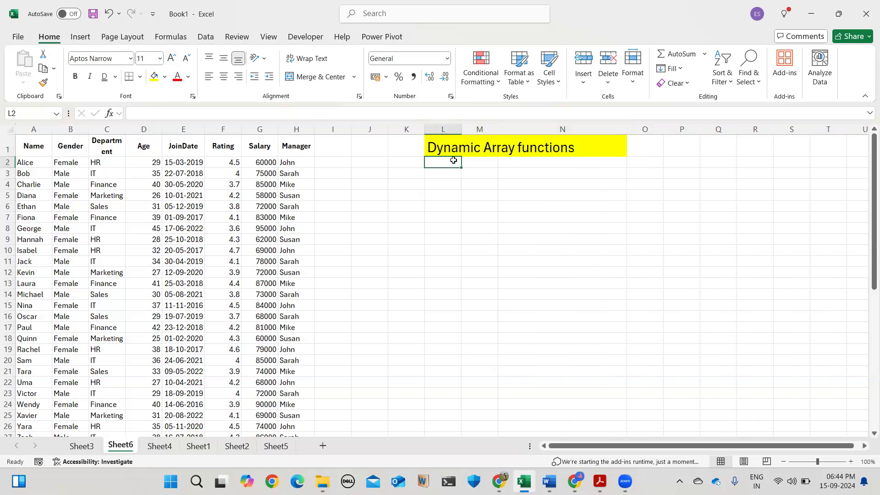
left_click(445, 182)
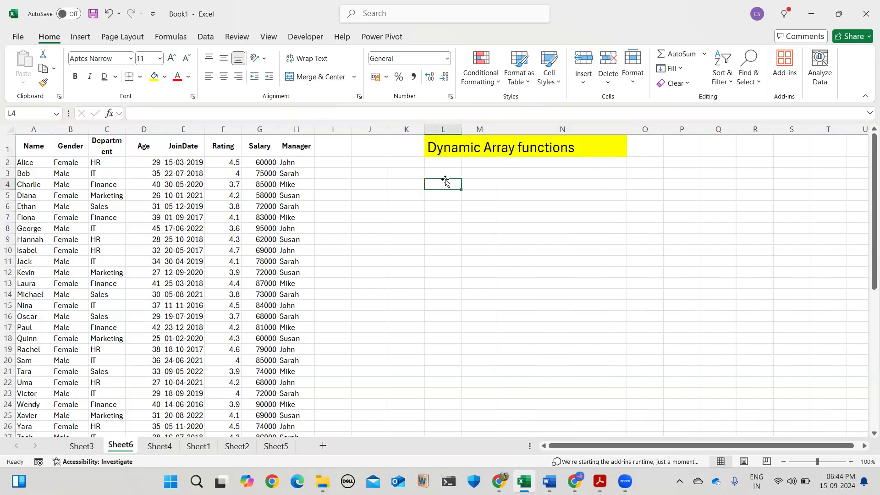
type("Fil")
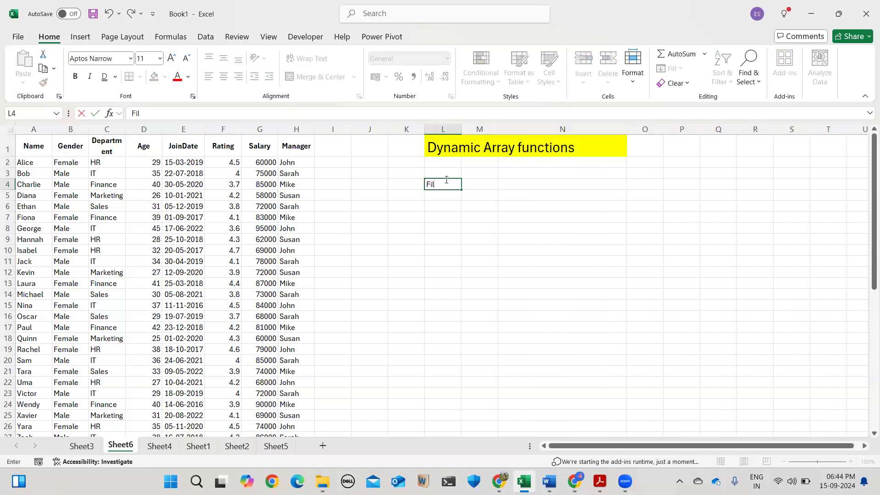
type("ter")
key("Return")
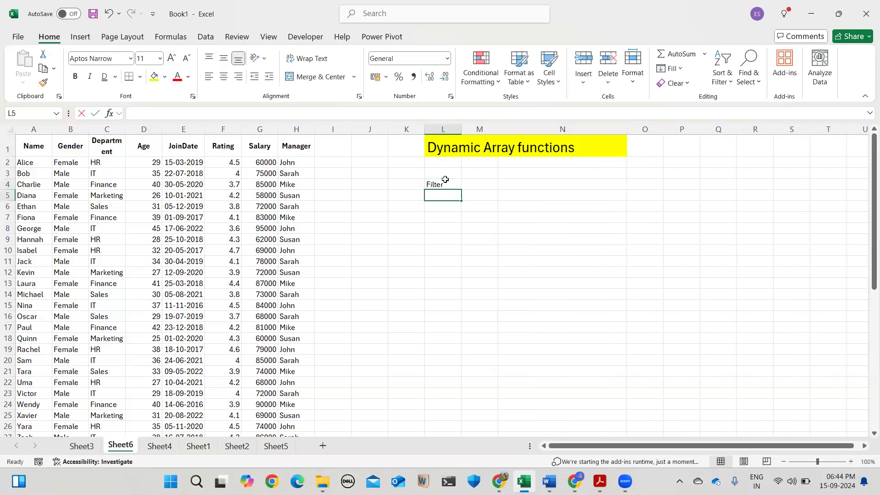
Enter the labels unique, sort, sort by and sequence in cells L5 to L8, below the Filter label.
type("unique")
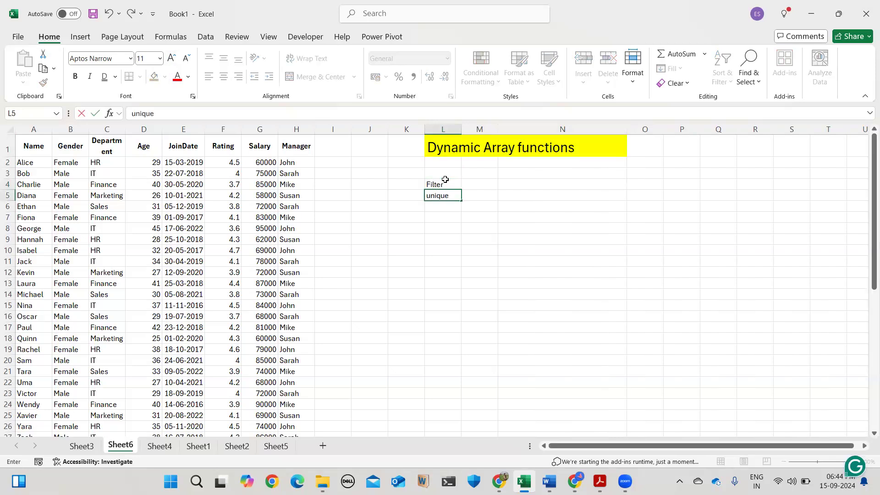
key("Return")
type("sort")
key("Return")
type("so")
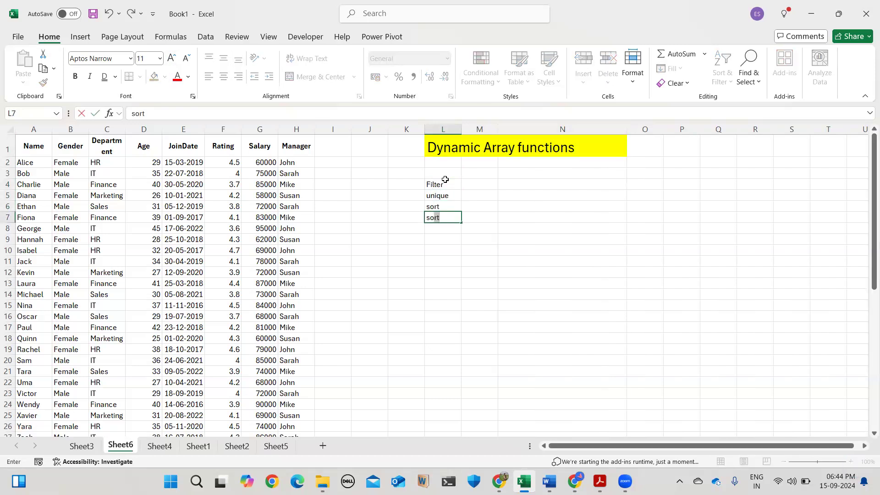
type("rt by")
key("Return")
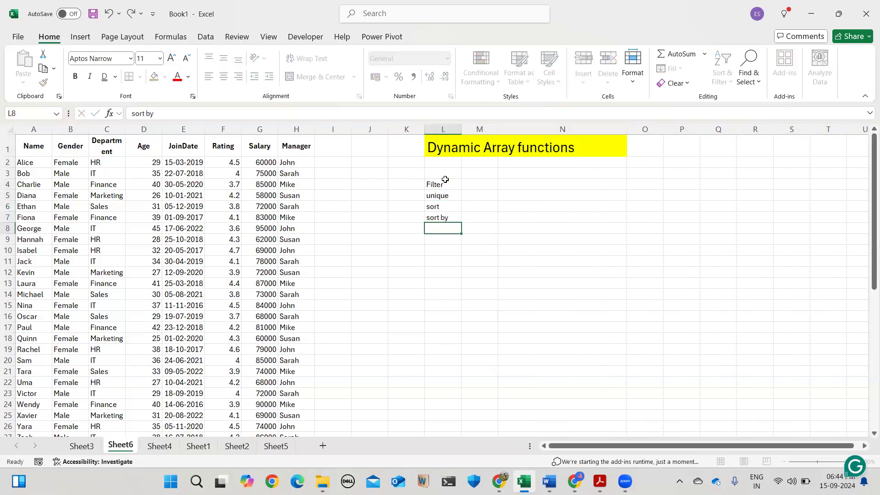
type("sequence")
key("Return")
Format the function labels in L4:L8 with font size 14 and yellow fill, and widen column L to fit them.
left_click_drag(438, 184, 441, 228)
left_click(172, 60)
left_click(171, 60)
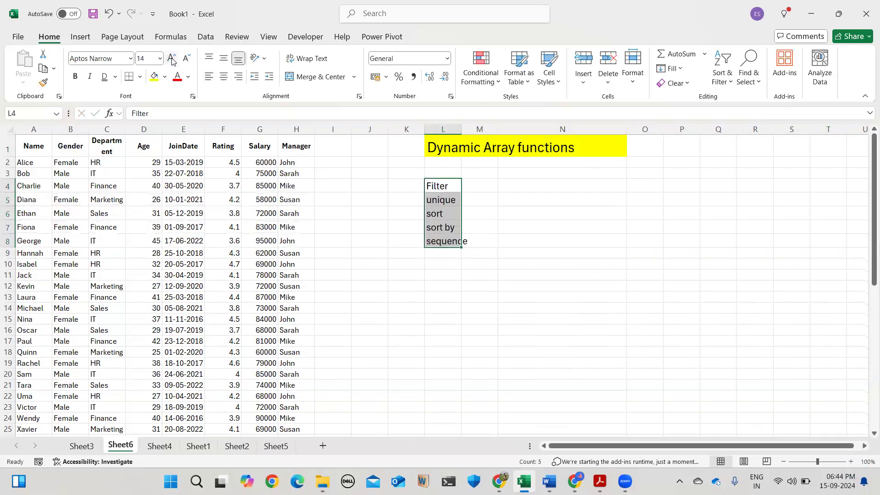
left_click(154, 77)
left_click_drag(462, 129, 486, 129)
left_click(363, 229)
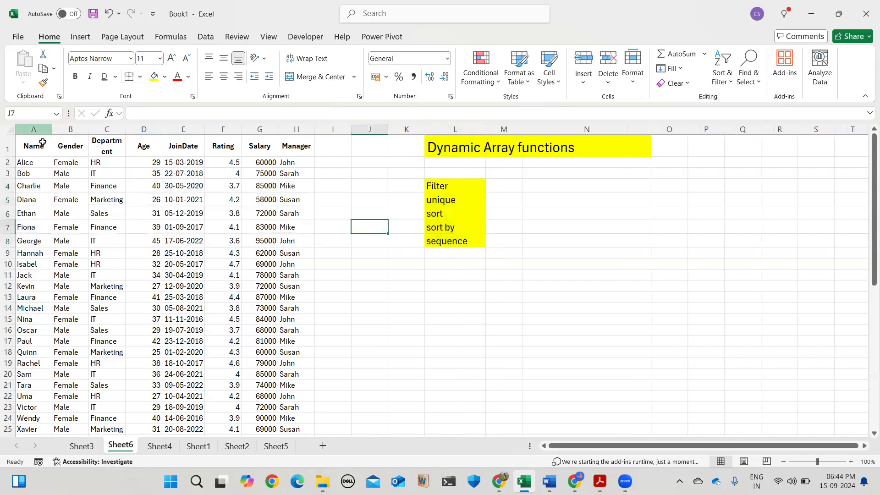
left_click_drag(33, 143, 294, 428)
left_click(263, 394)
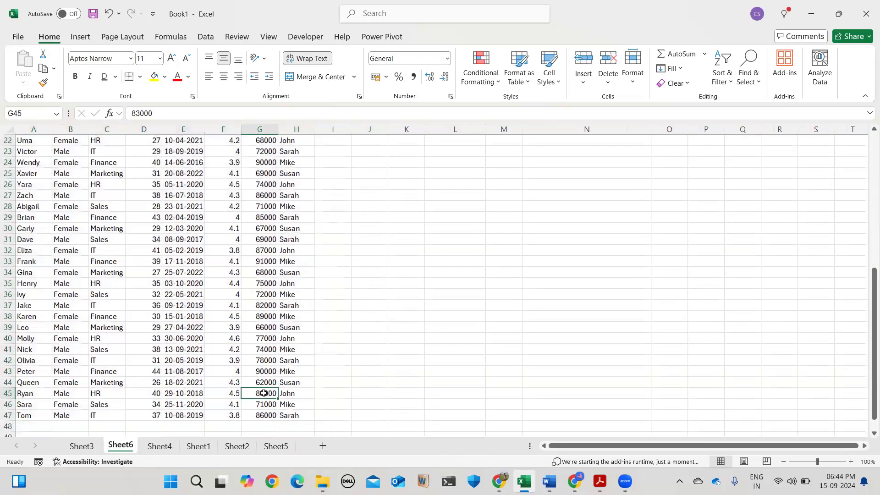
scroll(61, 218, "up", 7)
left_click_drag(33, 146, 184, 140)
scroll(128, 227, "up", 7)
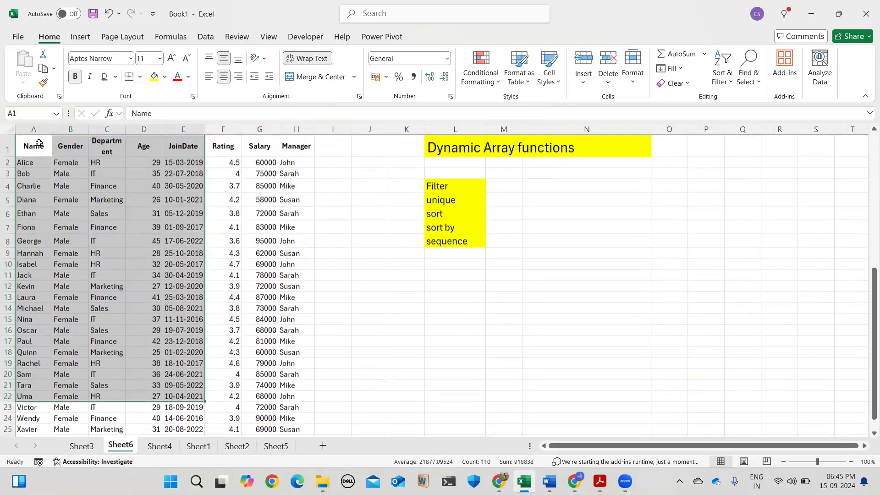
Fill the entire employee data range A1:H47, including its header row, with yellow.
left_click(39, 144)
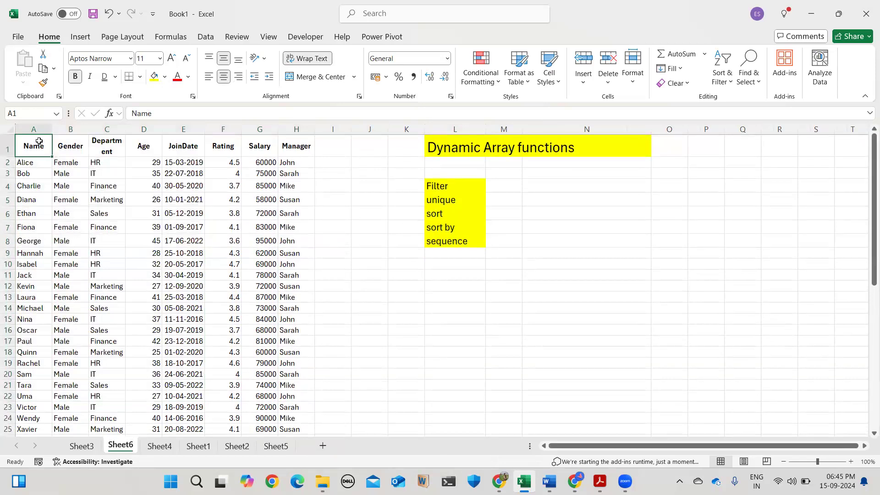
key("ctrl+shift+Down")
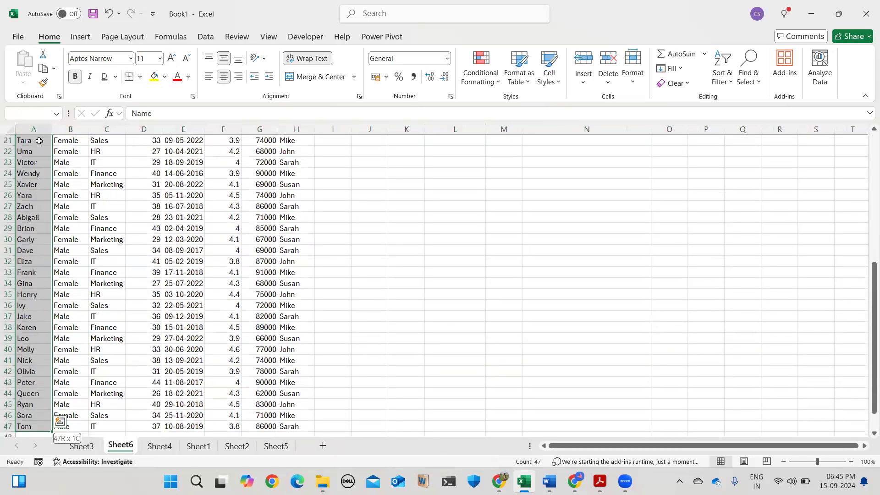
key("ctrl+shift+Right")
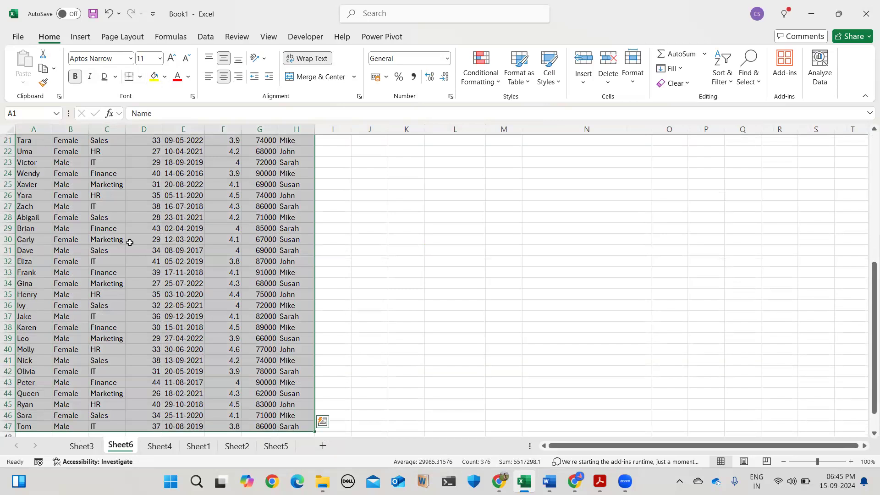
scroll(129, 242, "up", 7)
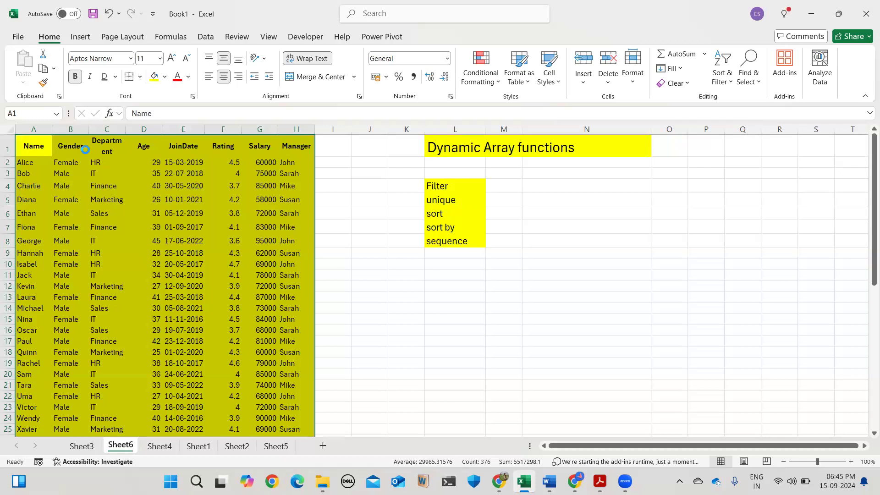
Convert the employee data range A1:H47 into a table with headers.
key("ctrl+t")
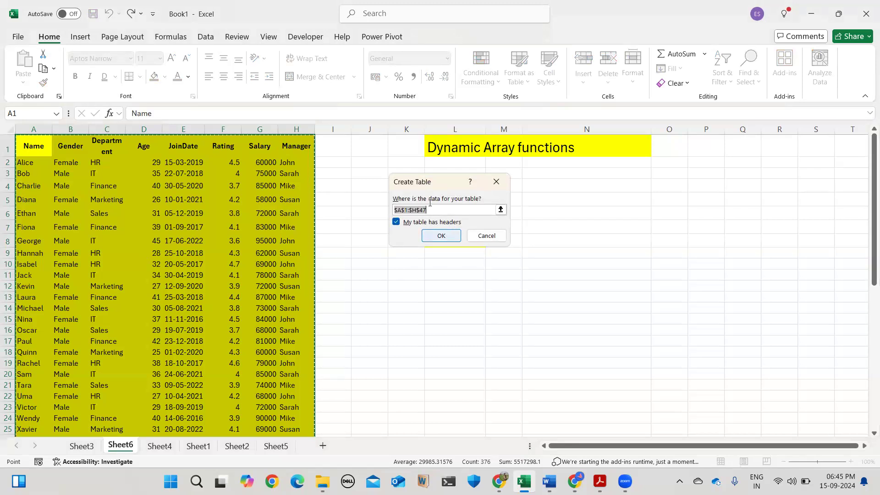
left_click(444, 237)
left_click(442, 236)
Apply the table style with the black header row to the employee table.
scroll(362, 320, "down", 2)
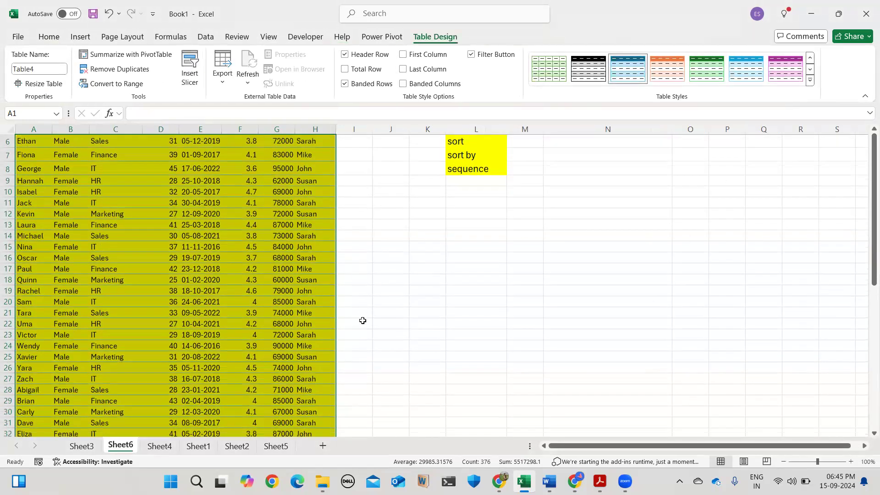
scroll(362, 321, "down", 3)
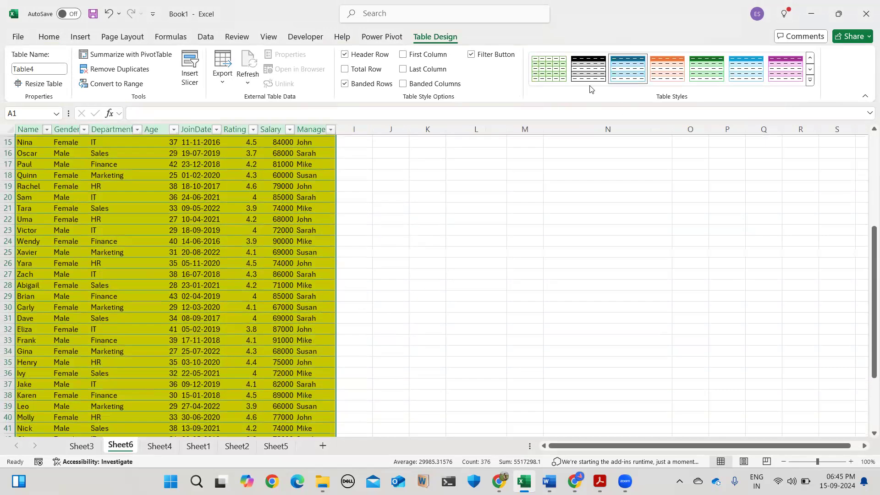
left_click(576, 67)
scroll(238, 275, "up", 5)
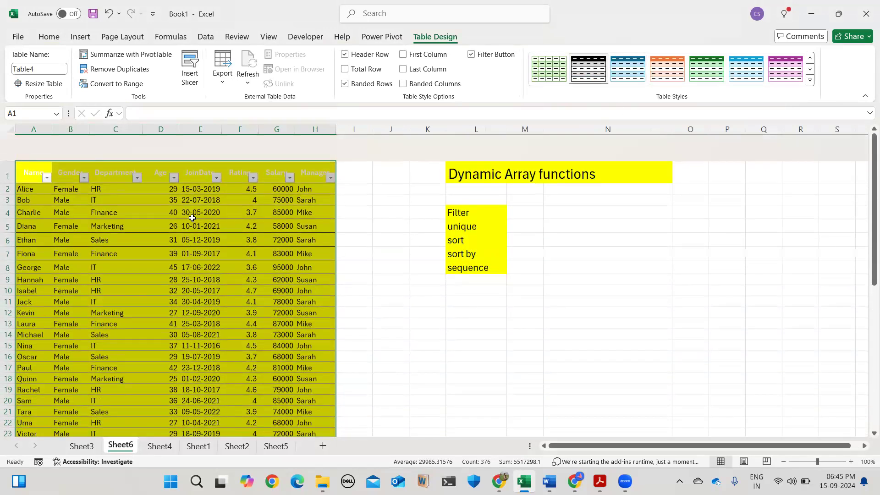
left_click(238, 237)
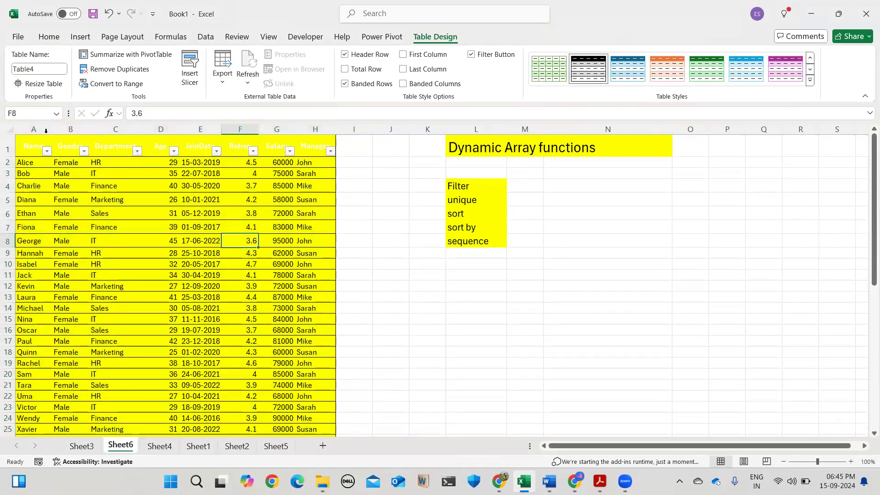
Widen the Name and Gender columns of the employee table.
left_click_drag(52, 129, 229, 129)
left_click(173, 199)
Set the font colour of the employee table's header row to dark red.
left_click(15, 144)
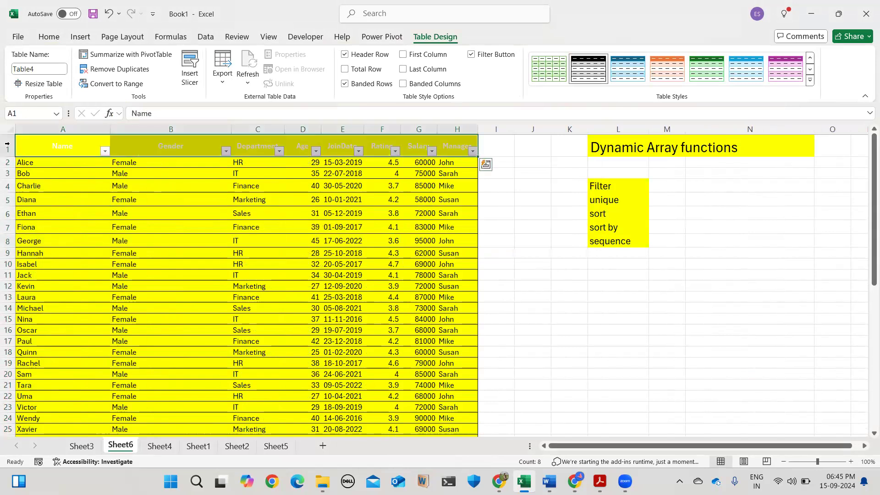
left_click(48, 36)
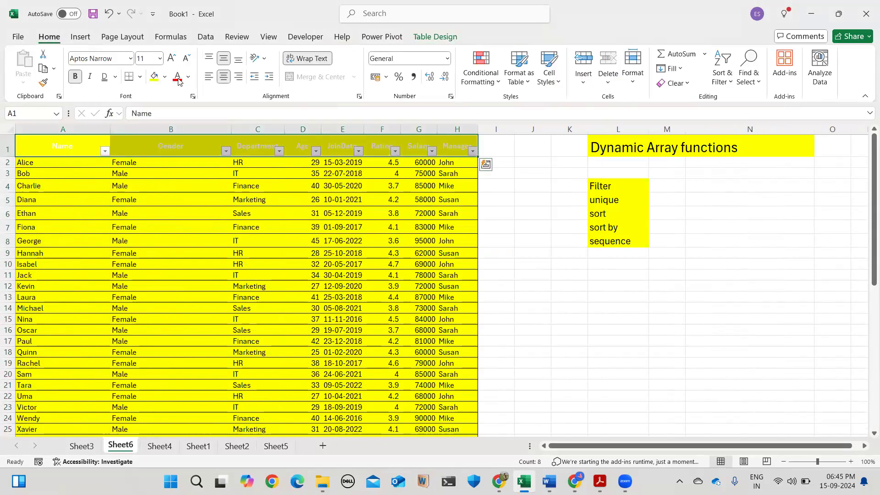
left_click(188, 76)
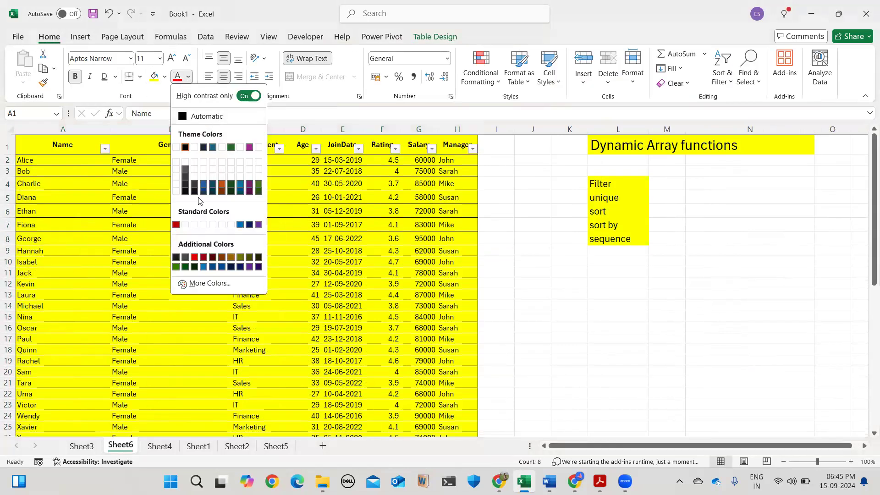
left_click(176, 224)
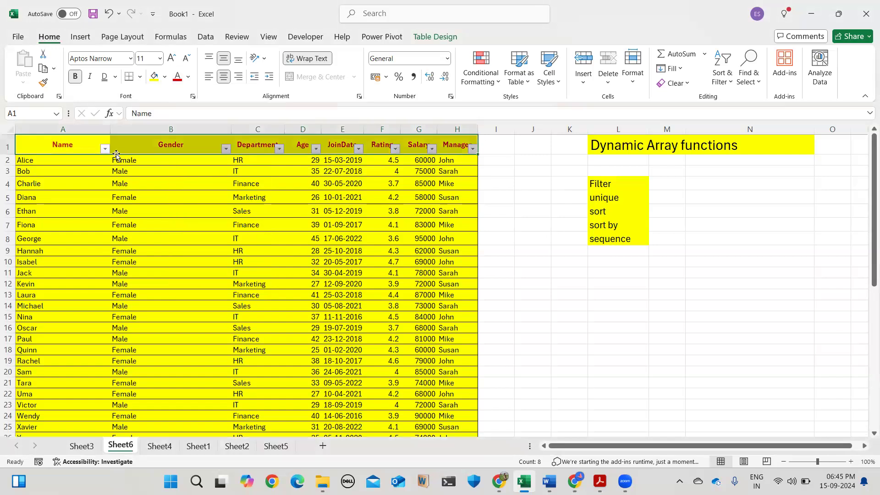
left_click(309, 304)
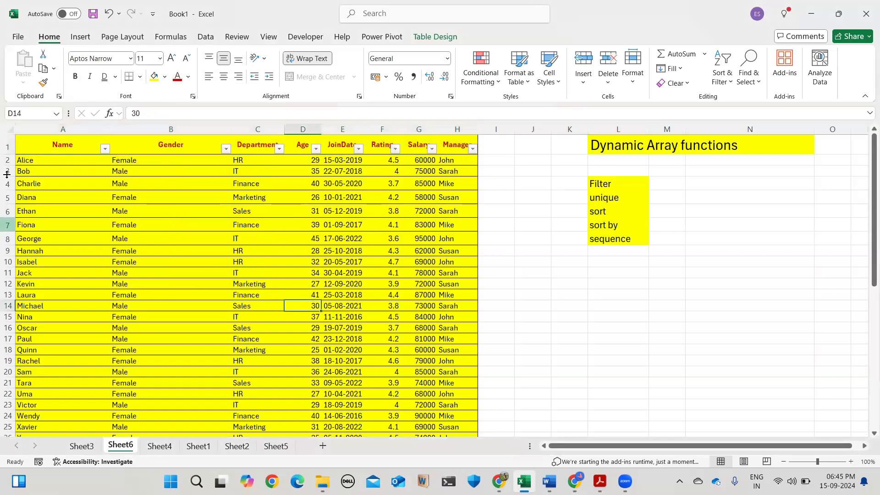
Widen the Department through Manager columns so their headings clear the filter arrows.
left_click_drag(285, 128, 659, 137)
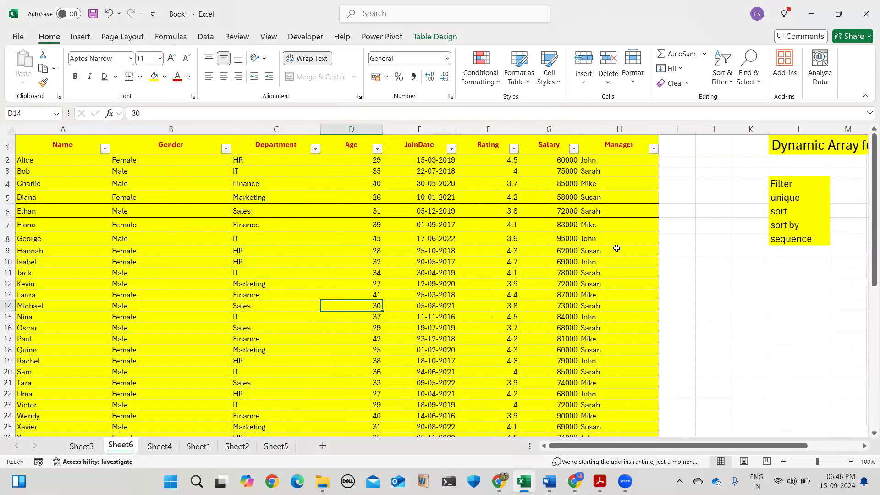
left_click(679, 255)
scroll(680, 252, "right", 1)
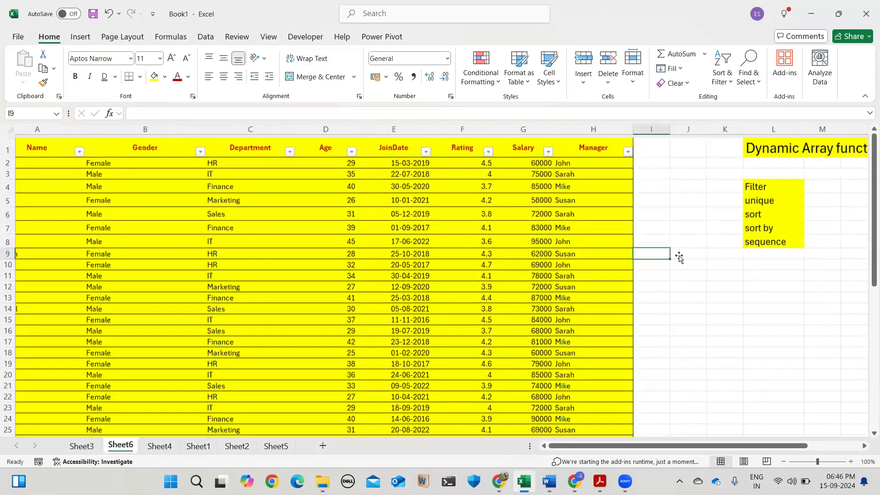
scroll(757, 246, "left", 1)
scroll(757, 246, "right", 1)
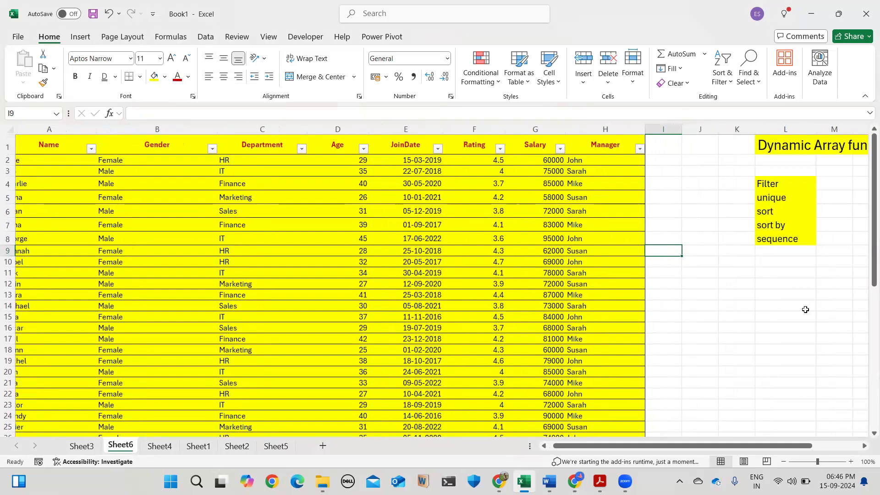
left_click(733, 285)
scroll(680, 265, "right", 3)
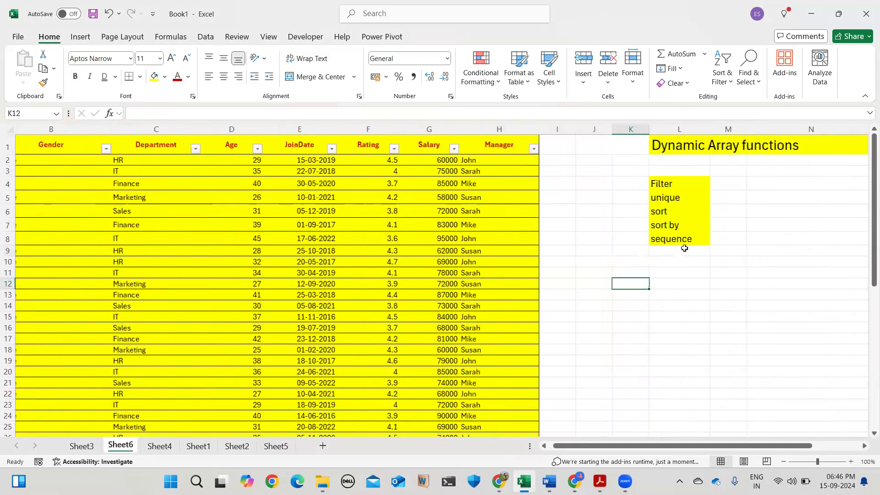
left_click(711, 183)
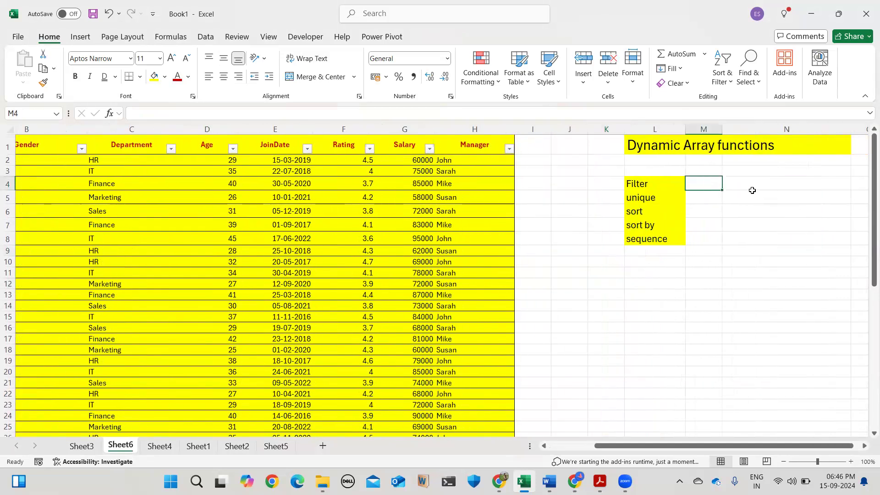
scroll(737, 206, "right", 3)
scroll(738, 208, "left", 6)
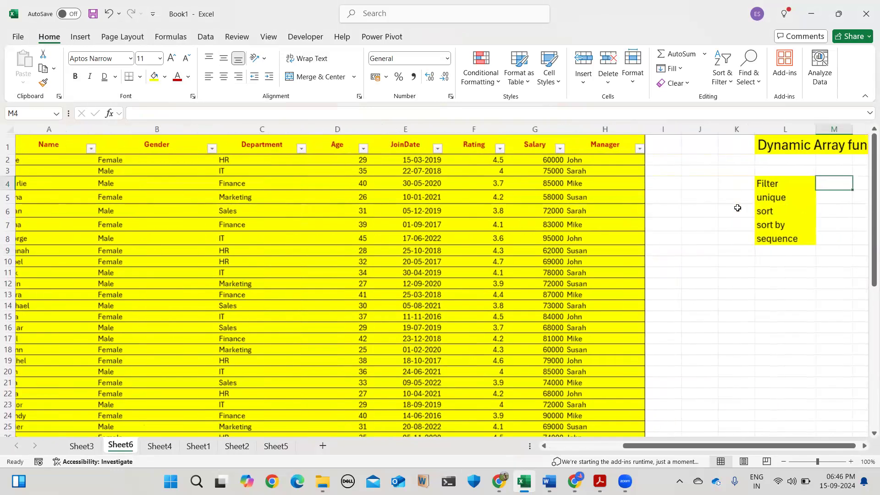
scroll(737, 208, "left", 1)
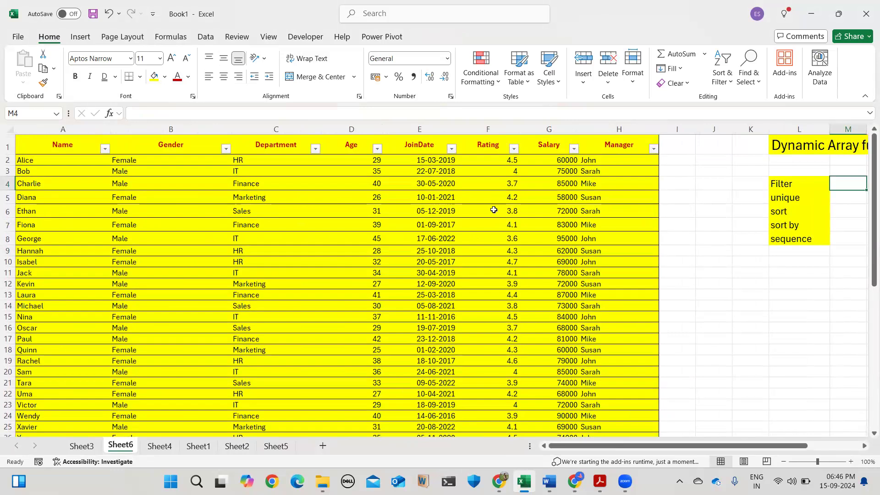
Enter the label Filter in cell J16, beside the employee table.
left_click(717, 323)
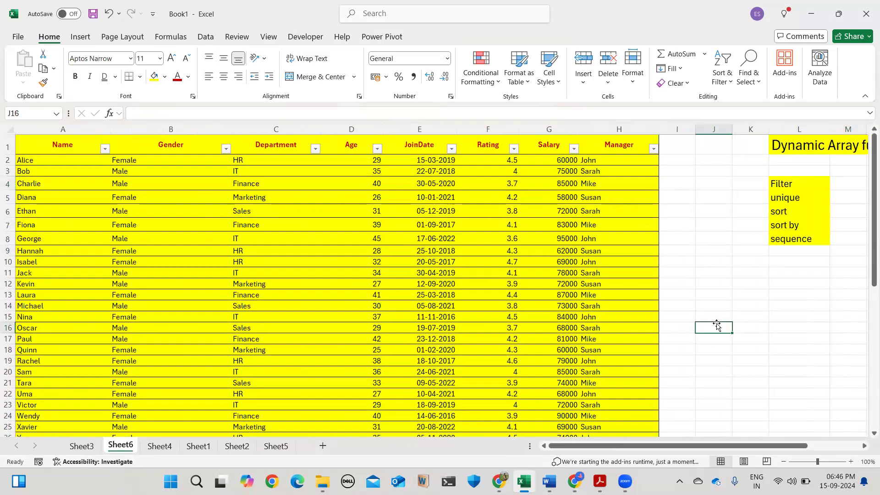
type("F")
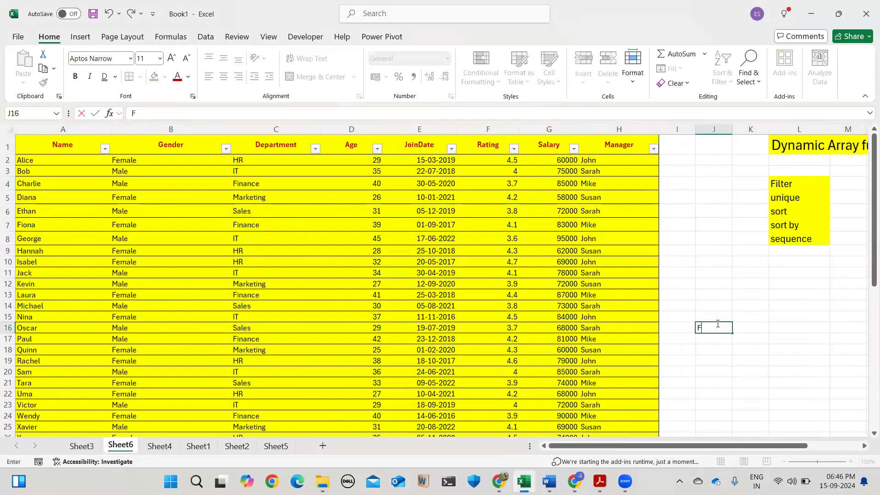
type("ilter")
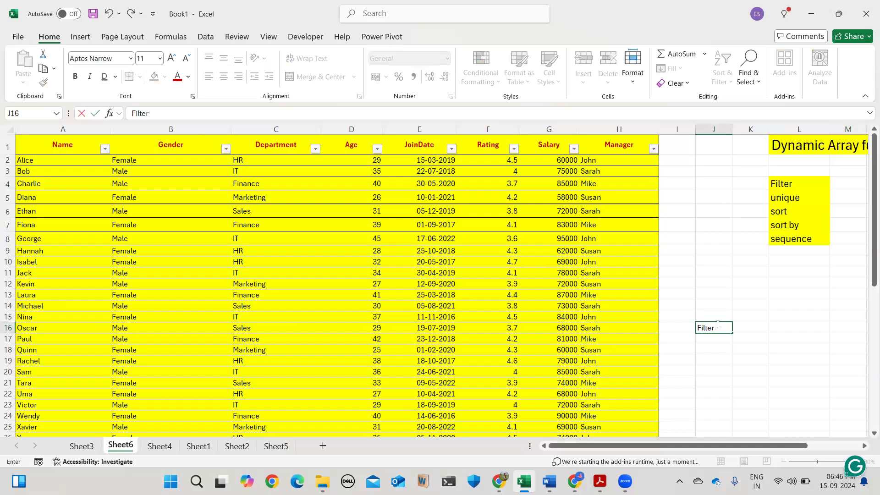
key("Return")
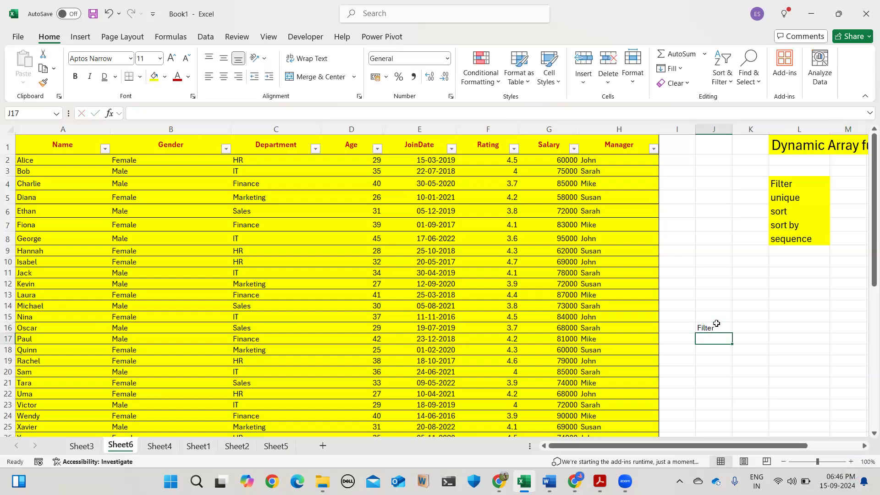
type("=")
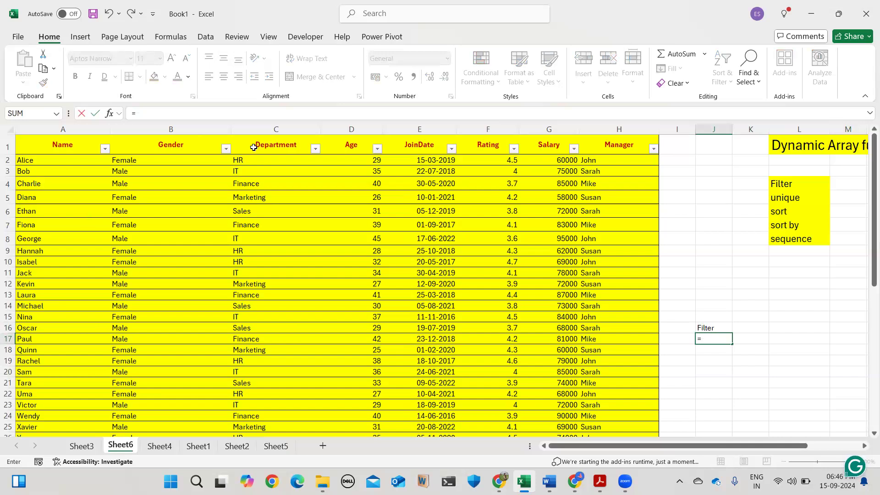
key("Escape")
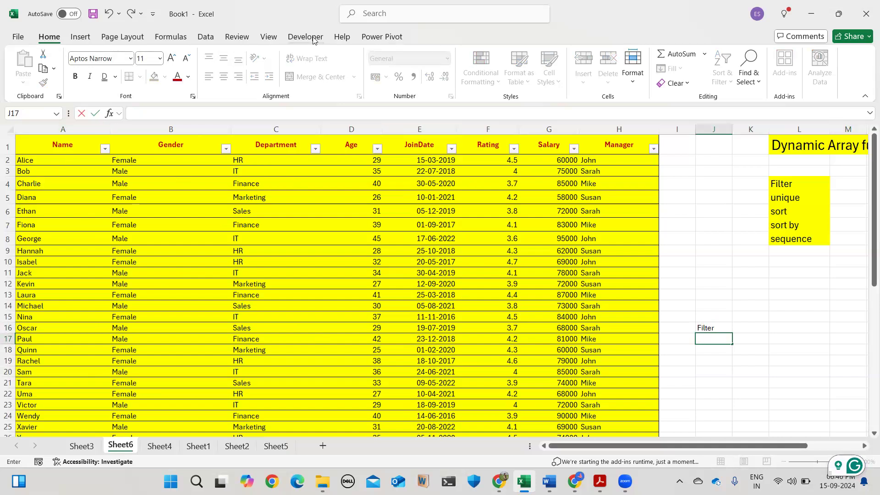
left_click(270, 36)
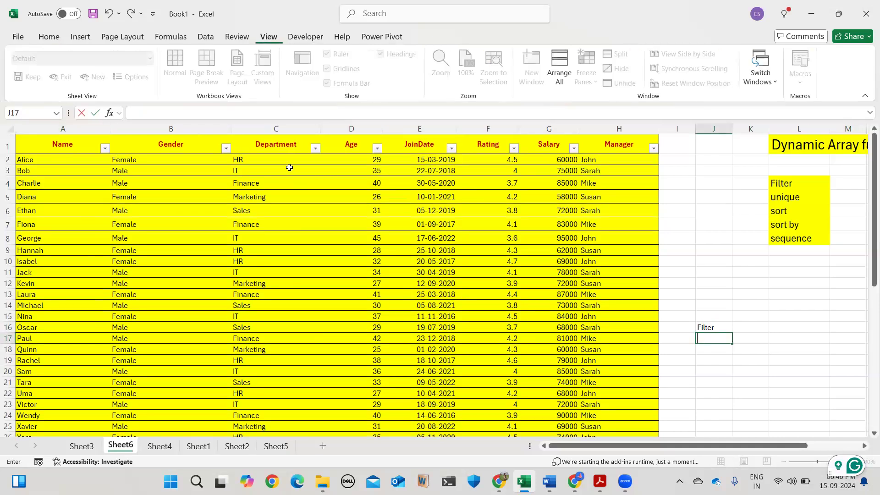
Rename the employee table as Employeedata.
left_click(289, 207)
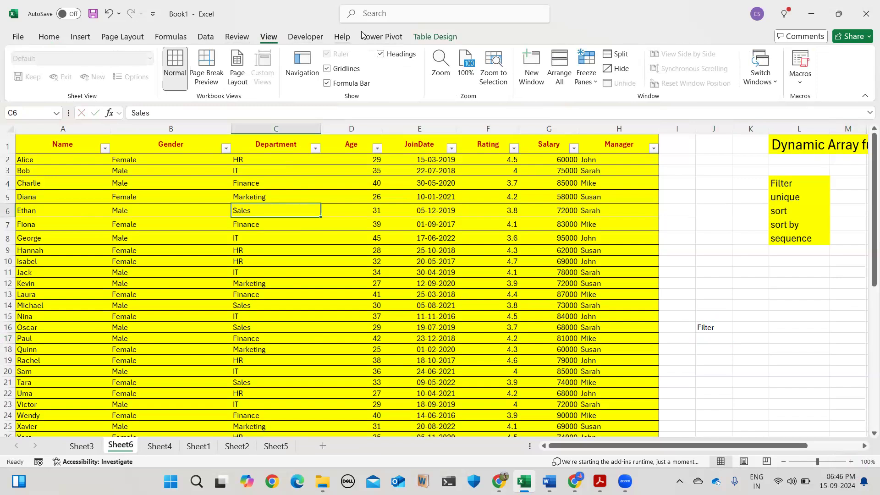
left_click(445, 38)
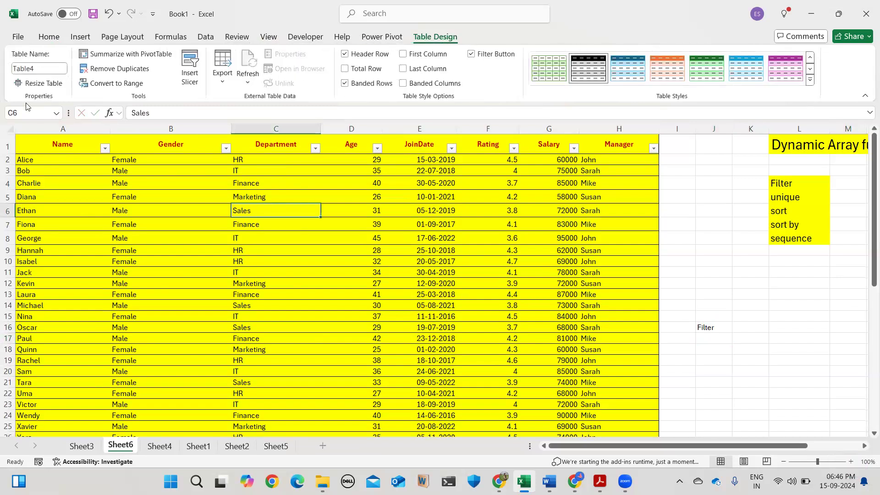
left_click(50, 68)
key("BackSpace")
type("R")
key("BackSpace")
type("Employeedata")
key("Return")
Start a FILTER formula in J17, under the Filter label, with the Employeedata table as its array.
left_click(704, 343)
type("=")
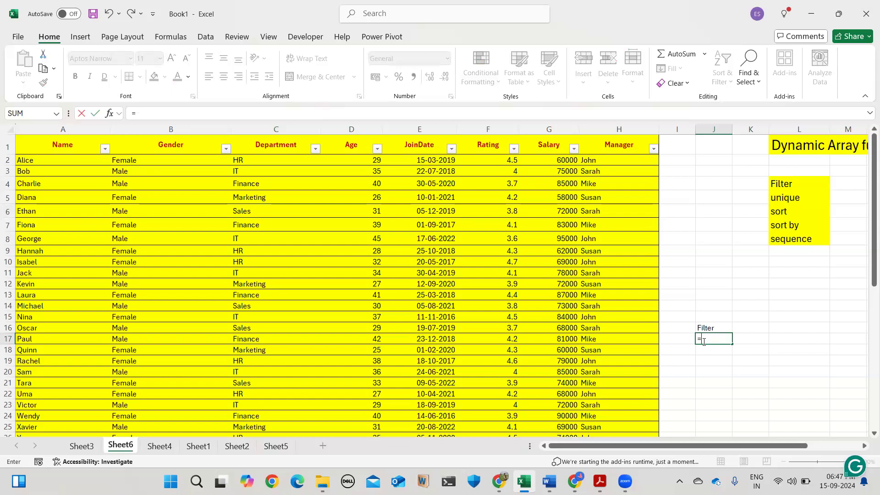
type("FILT")
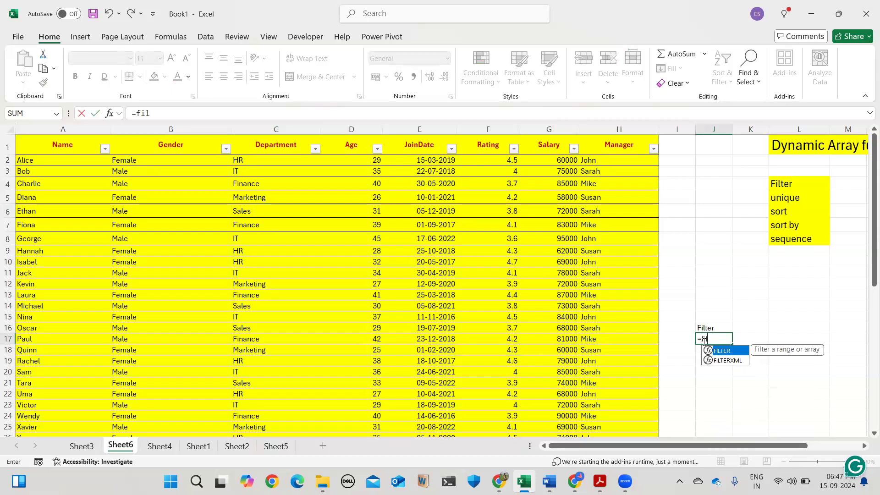
key("Tab")
type("(")
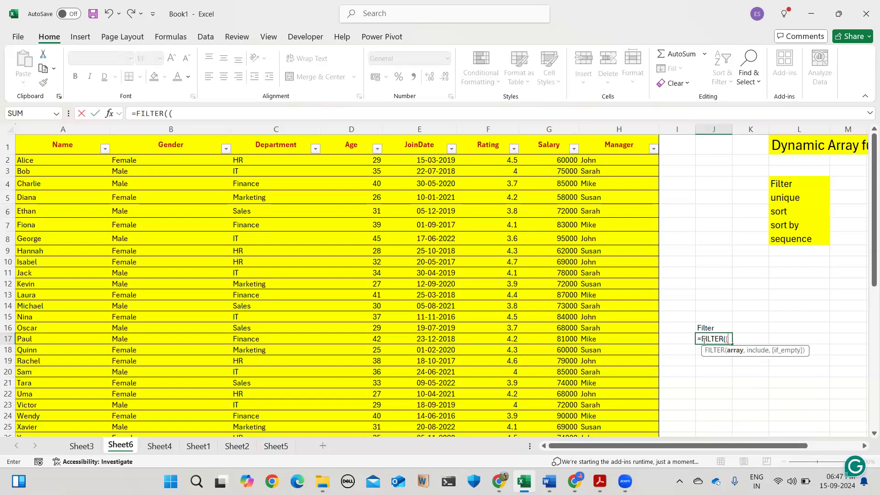
key("BackSpace")
type("em")
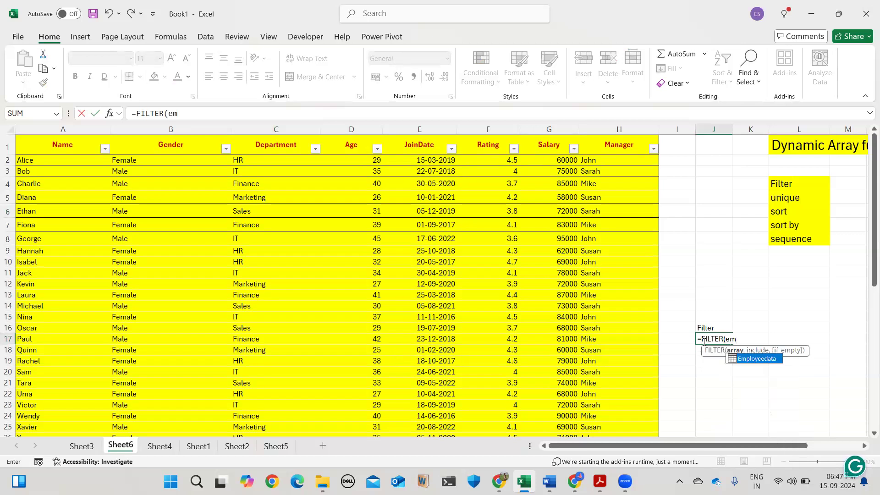
key("Tab")
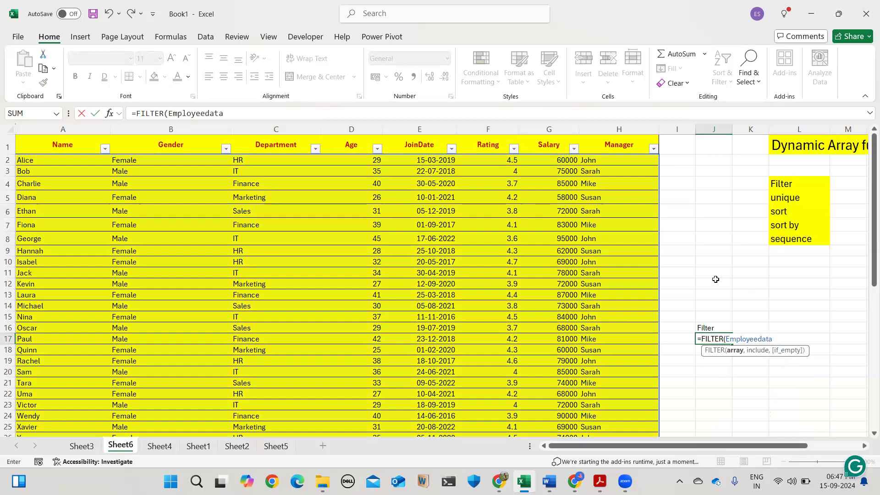
scroll(716, 279, "right", 1)
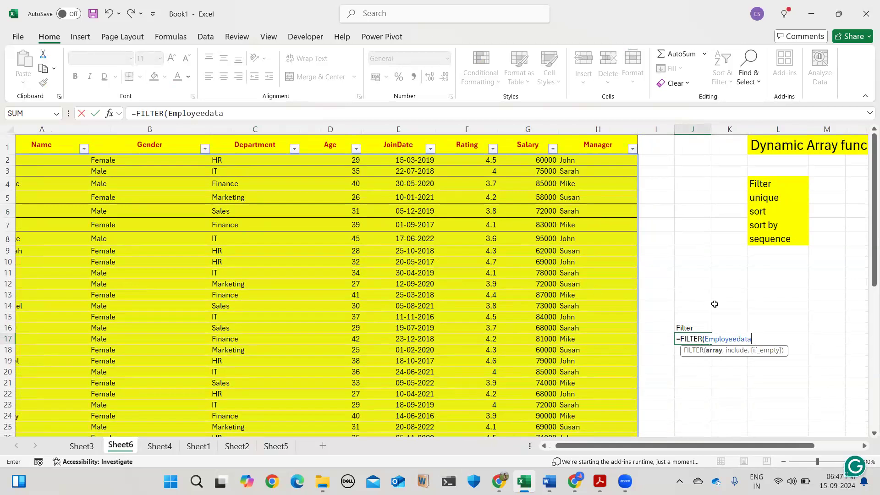
Complete the FILTER formula with the condition that Employeedata[Manager] equals the manager name in H2.
type(",")
type("em")
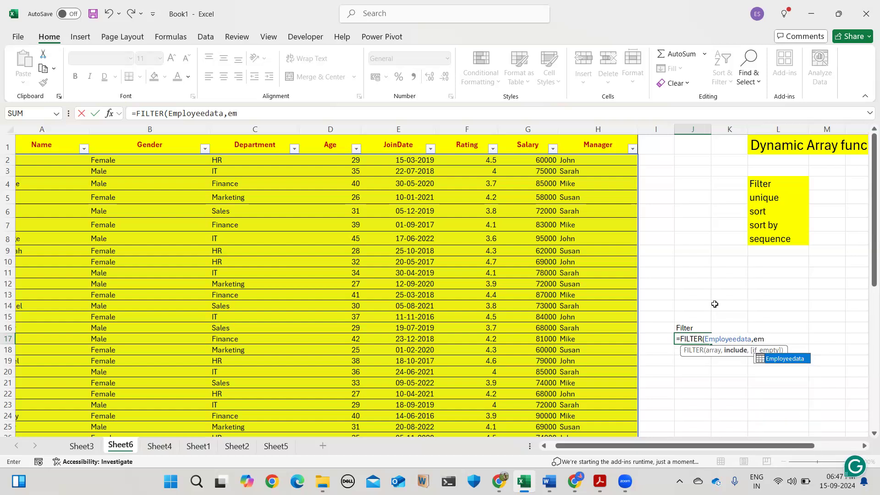
key("Tab")
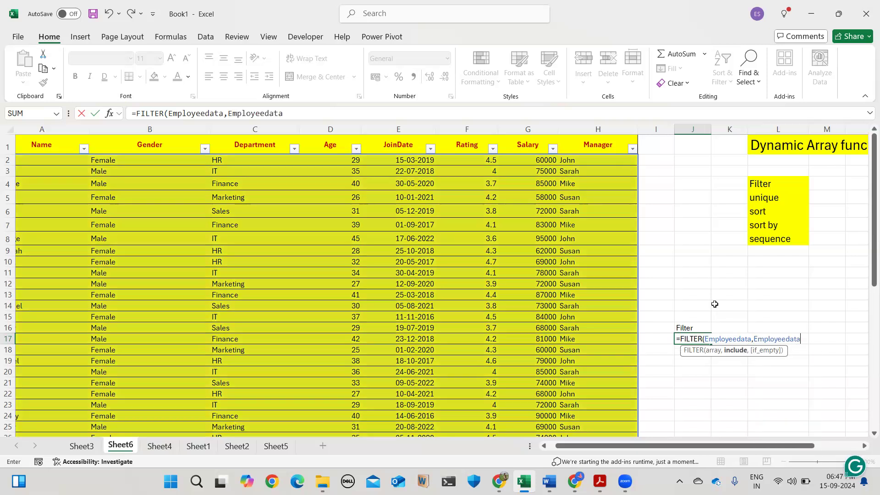
type("[")
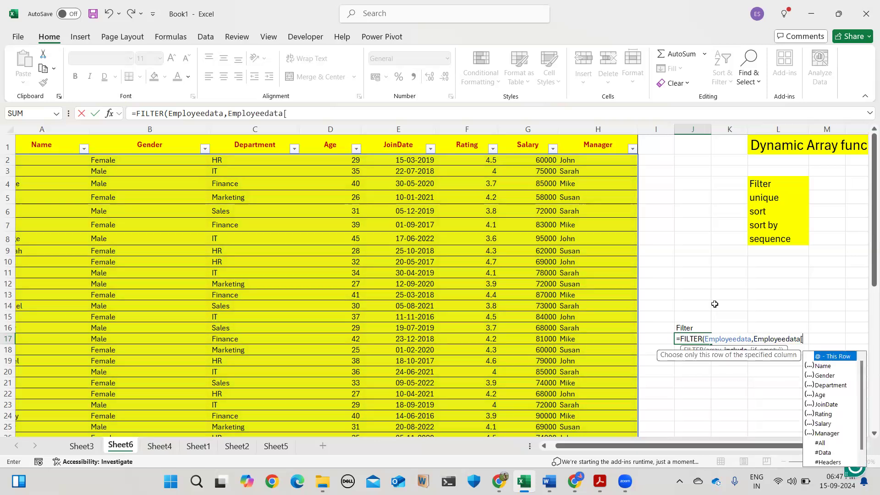
type("mam")
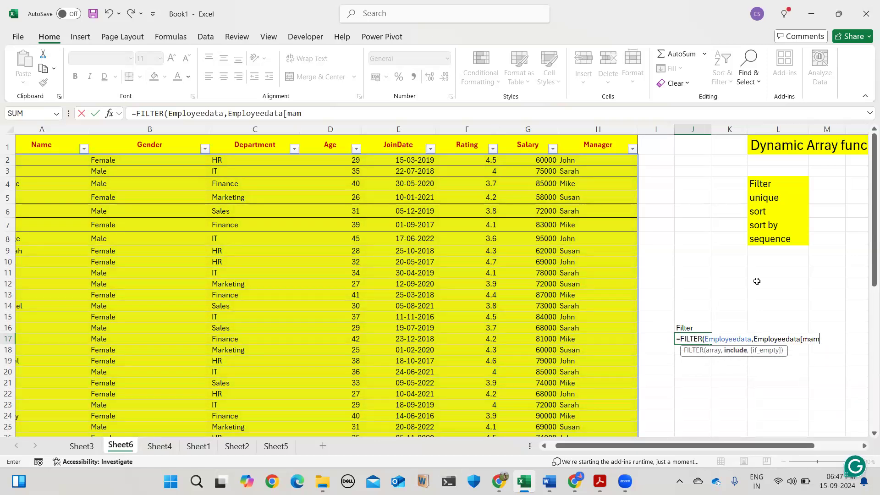
key("BackSpace")
double_click(828, 350)
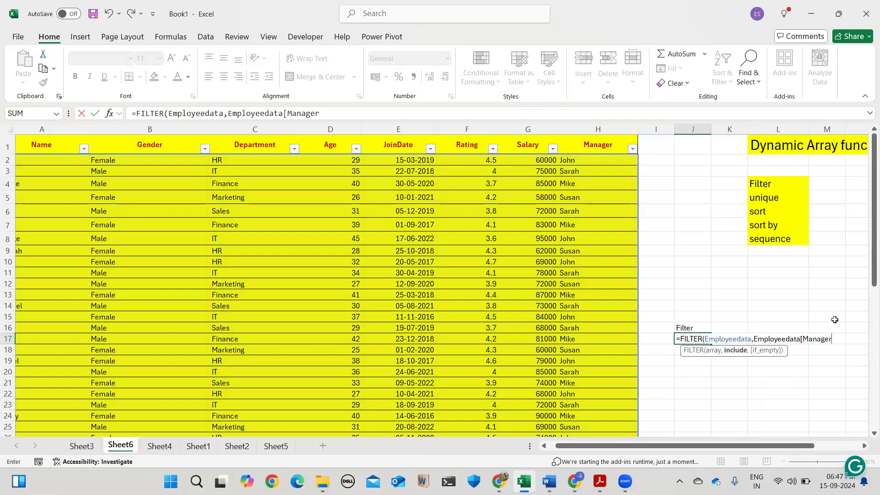
type("]")
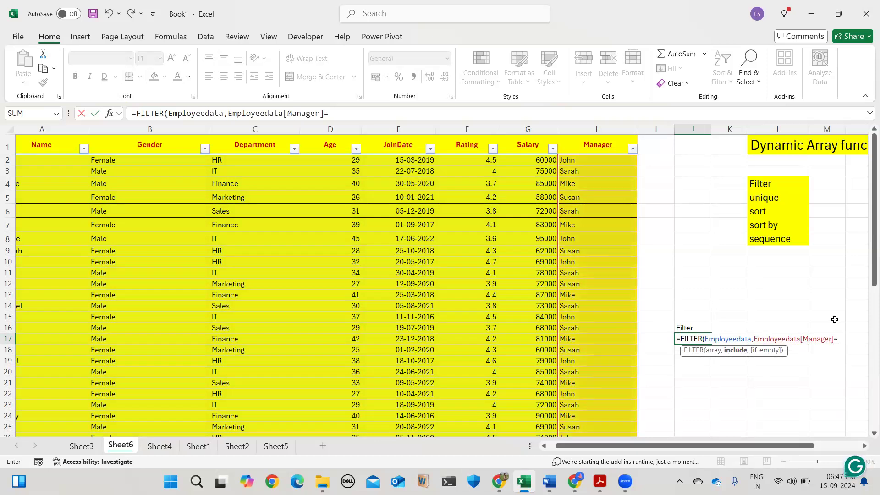
type("=\"John\")")
key("Return")
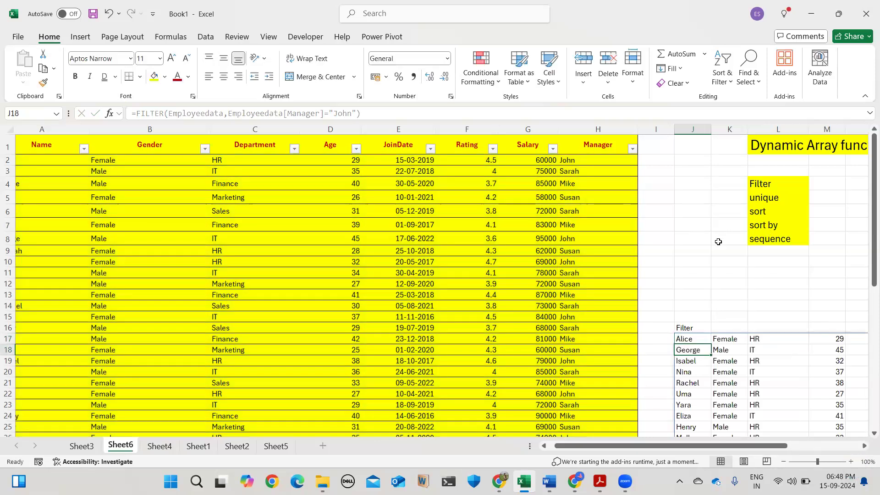
Examine the rows and columns of the filtered employee list that spills from J17.
left_click_drag(637, 443, 764, 443)
scroll(606, 337, "down", 3)
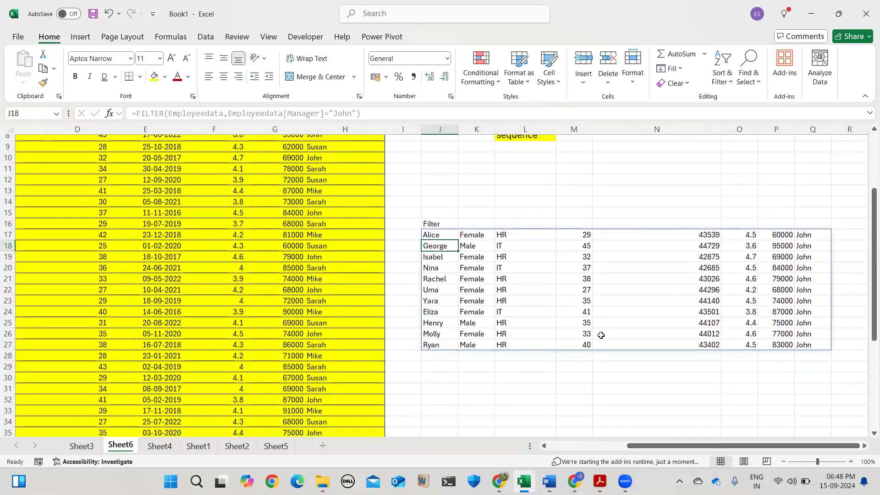
scroll(601, 335, "right", 1)
scroll(601, 336, "up", 5, "ctrl")
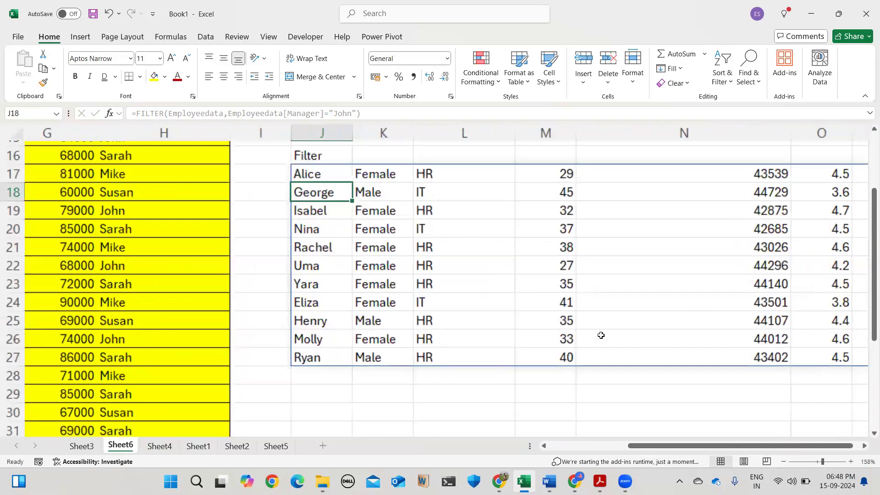
scroll(601, 335, "right", 3)
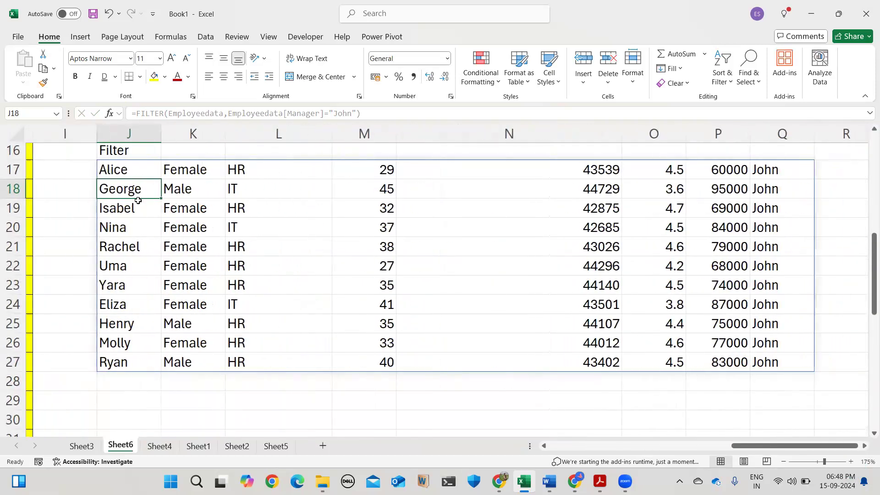
left_click(131, 153)
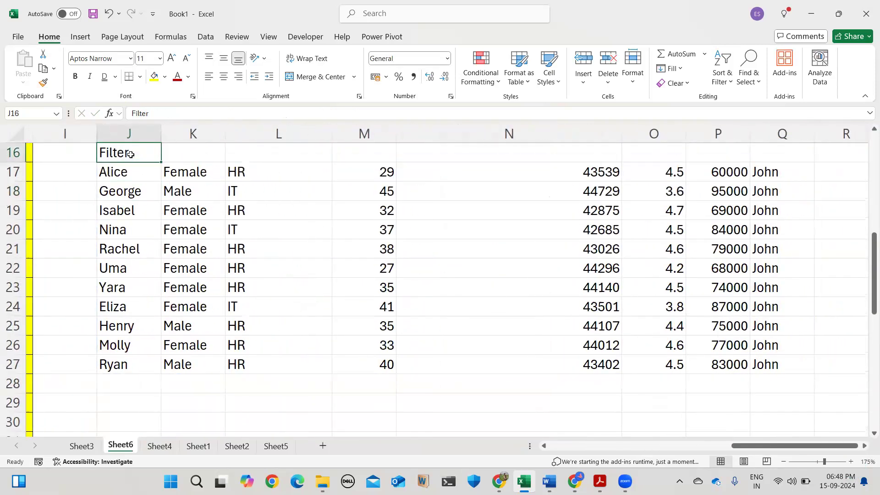
left_click(124, 182)
left_click(126, 165)
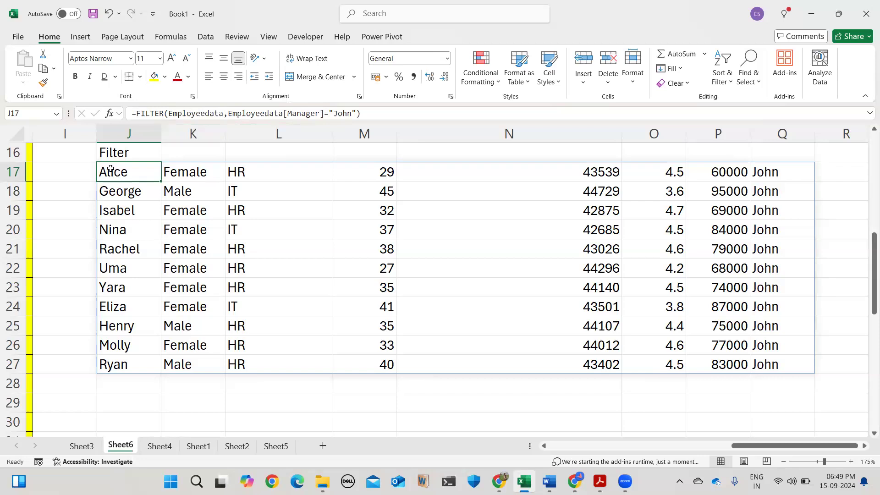
left_click_drag(120, 201, 782, 369)
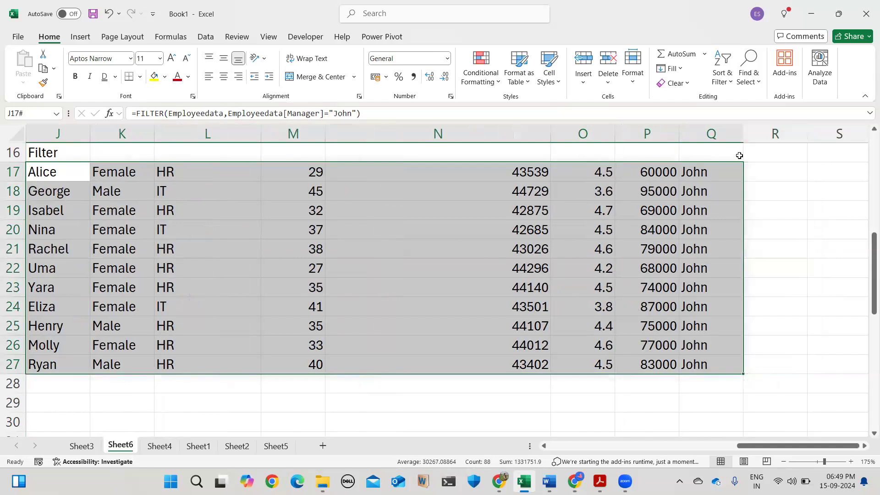
Change the manager criterion in the J17 FILTER formula to the manager name shown in H18.
left_click(352, 118)
scroll(309, 215, "left", 5)
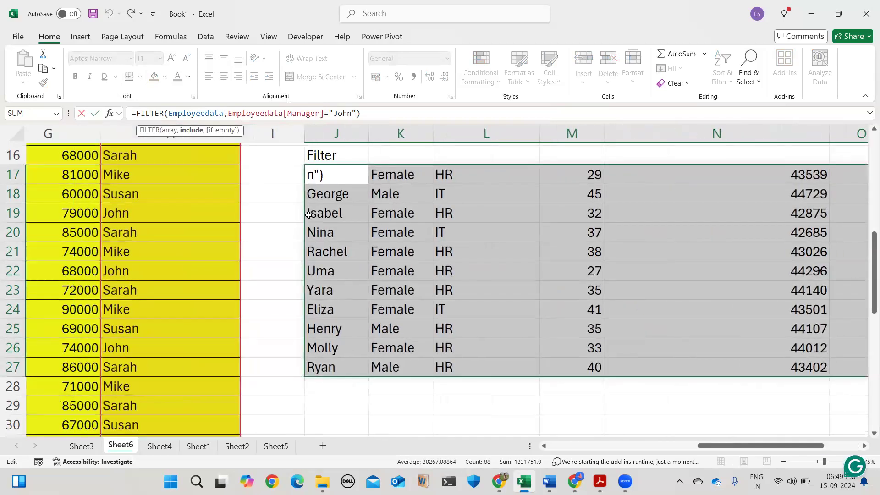
key("BackSpace")
key("BackSpace")
key("BackSpace")
key("BackSpace")
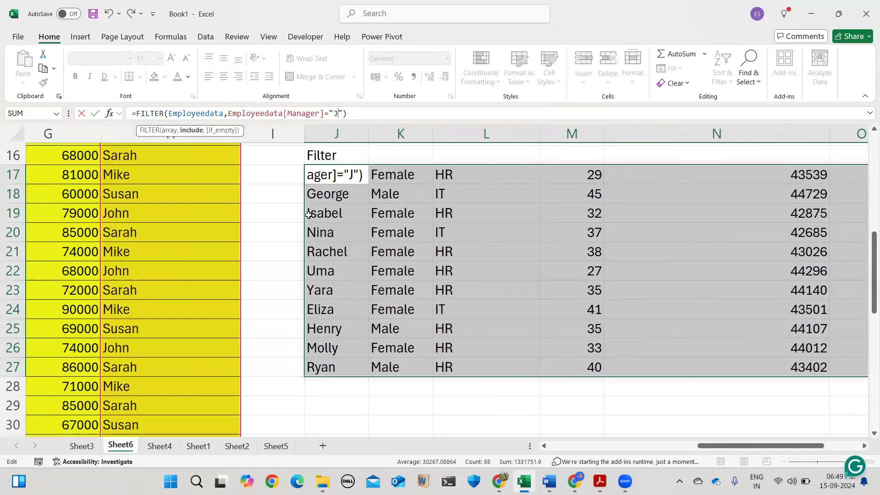
type("Su")
key("BackSpace")
type("usha")
key("BackSpace")
key("BackSpace")
type("an")
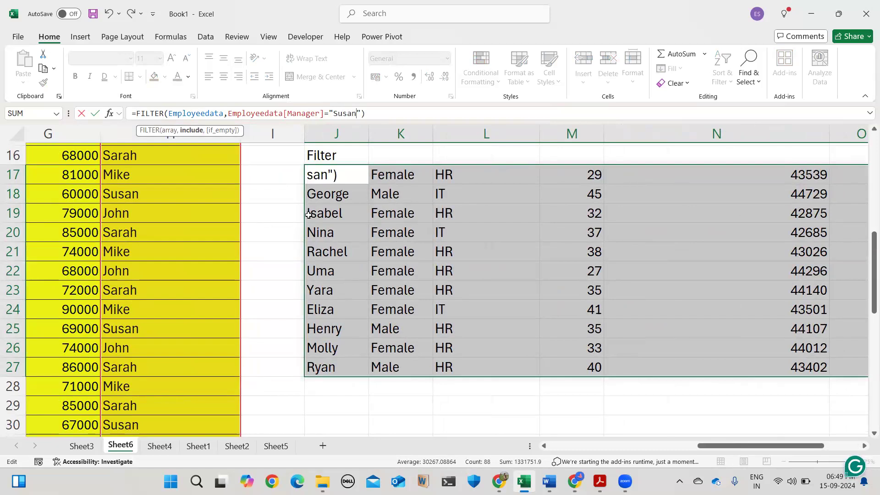
key("Return")
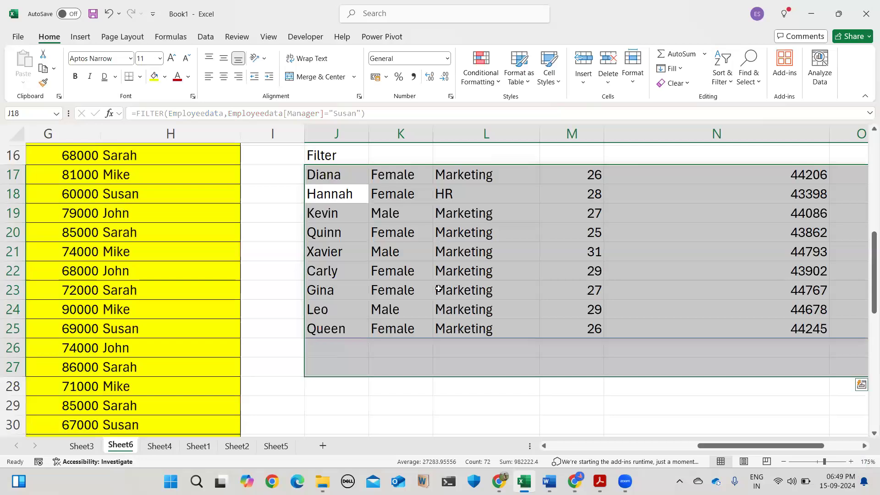
scroll(439, 288, "right", 3)
scroll(439, 288, "right", 1)
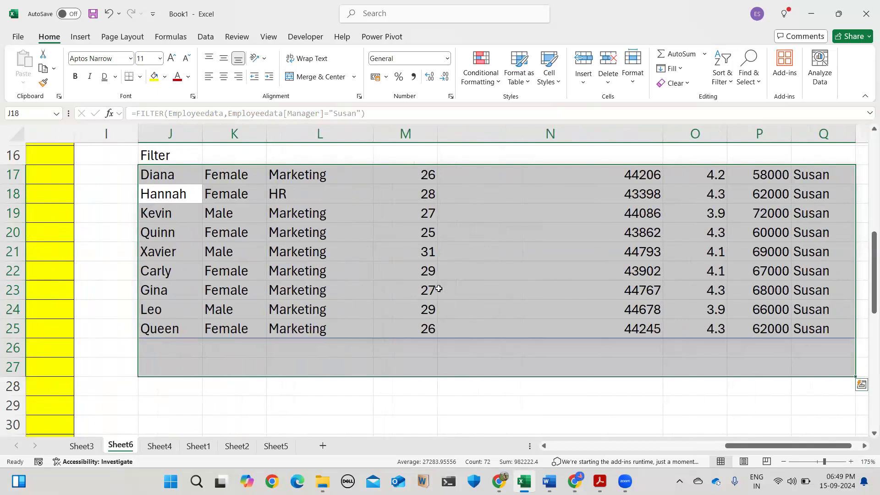
scroll(439, 288, "right", 2)
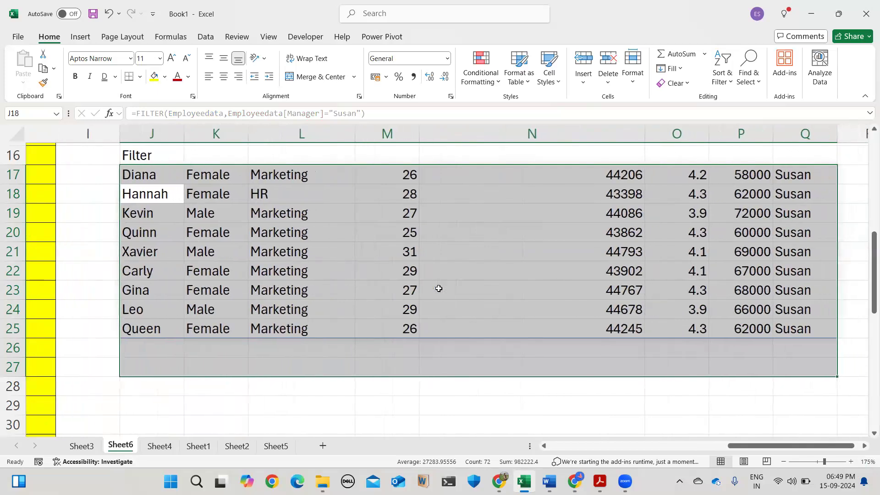
left_click(390, 295)
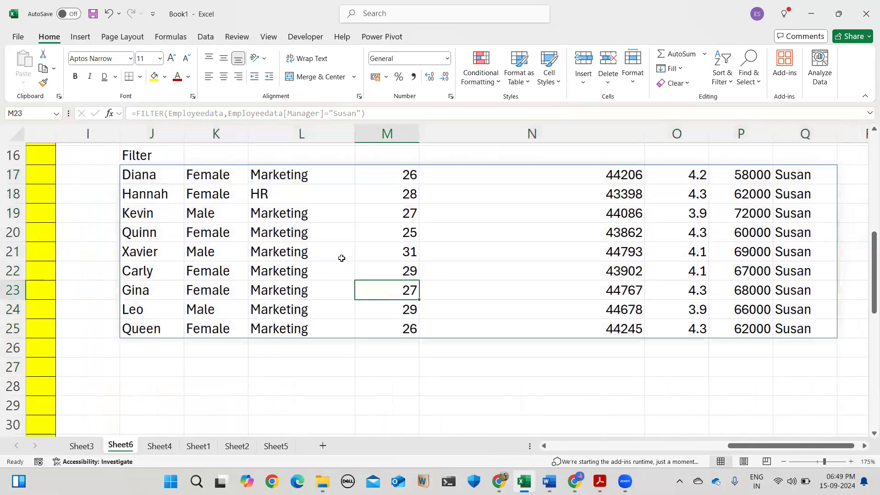
Examine the Employeedata[Manager] argument of the J17 FILTER formula against the Manager column of the employee table.
left_click(162, 171)
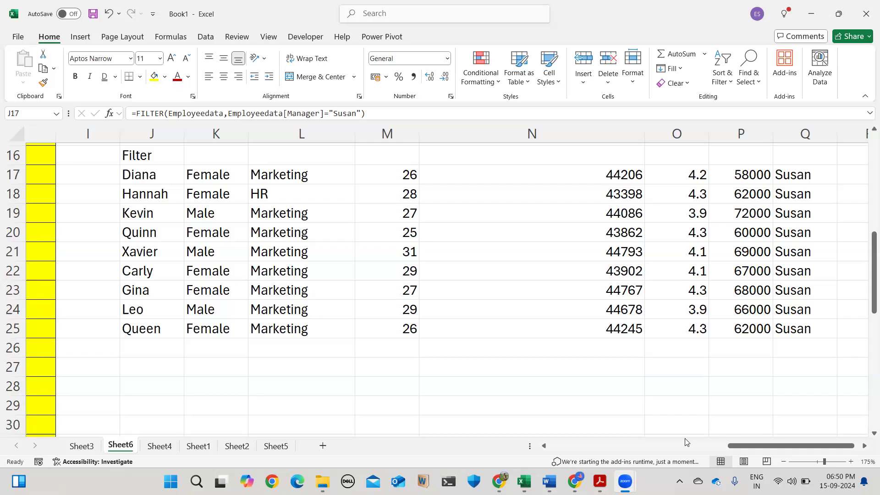
mouse_move(626, 482)
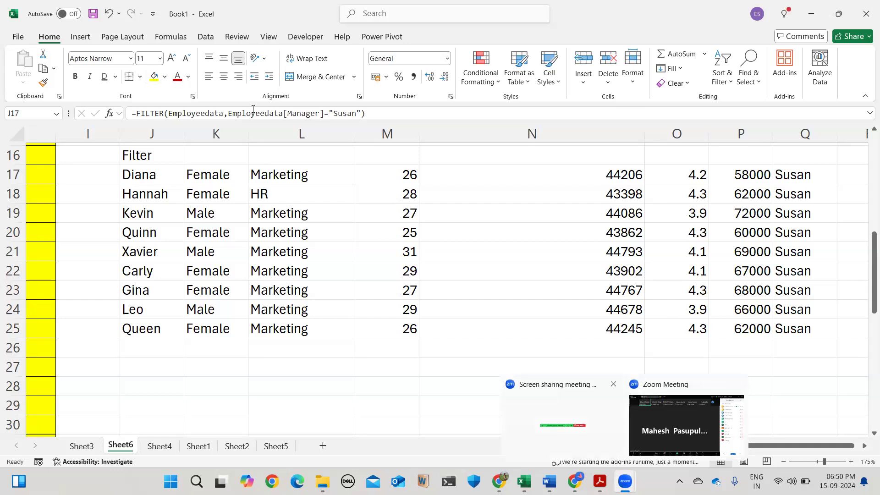
left_click_drag(228, 113, 326, 114)
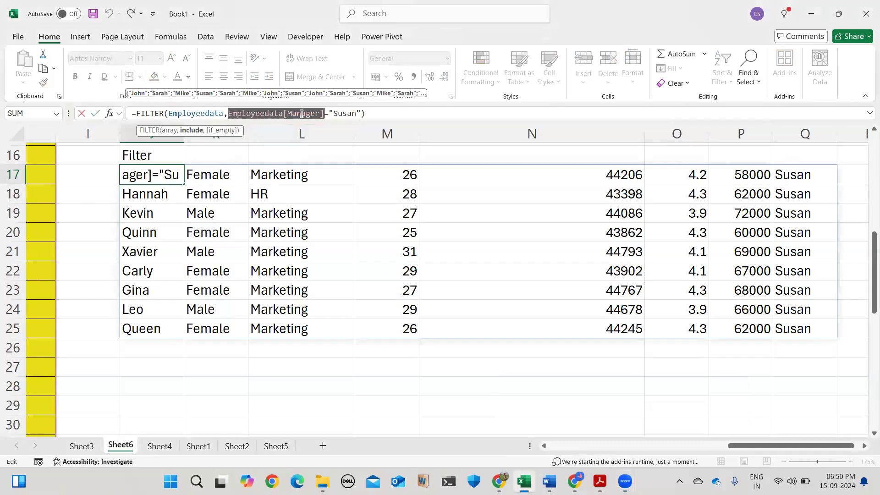
scroll(128, 188, "left", 5)
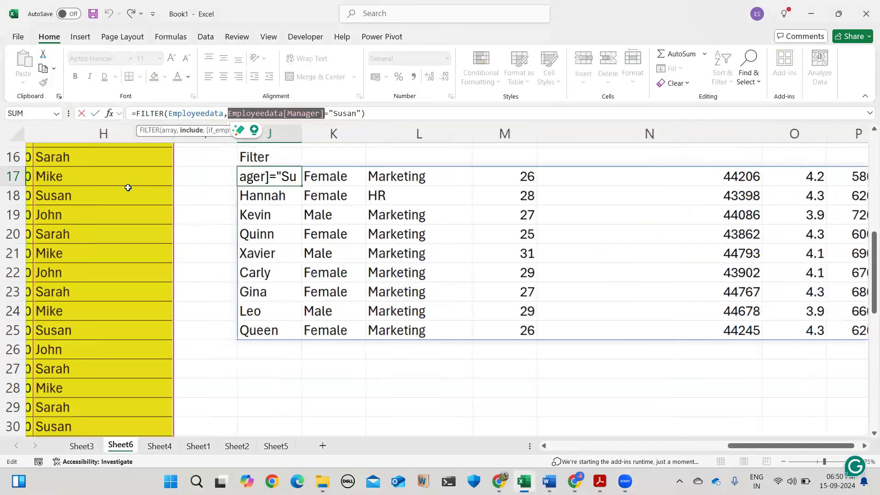
scroll(128, 190, "up", 1)
scroll(128, 220, "up", 5)
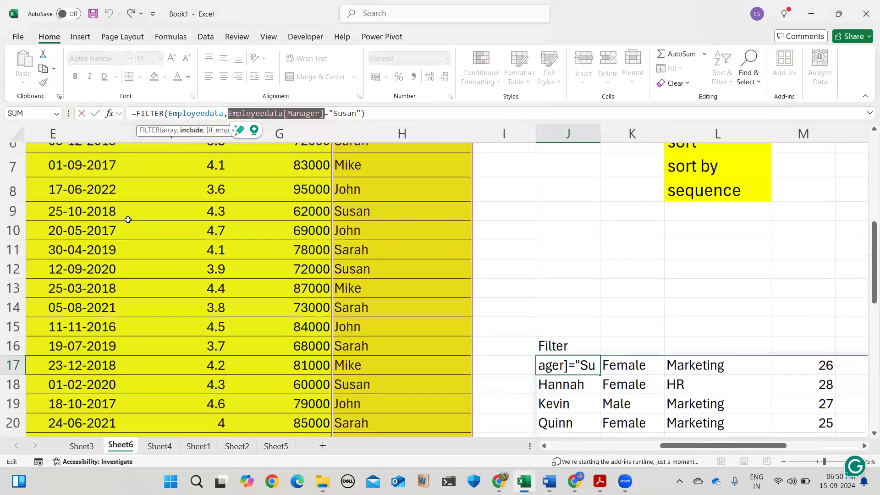
scroll(128, 219, "left", 2)
scroll(128, 220, "left", 2)
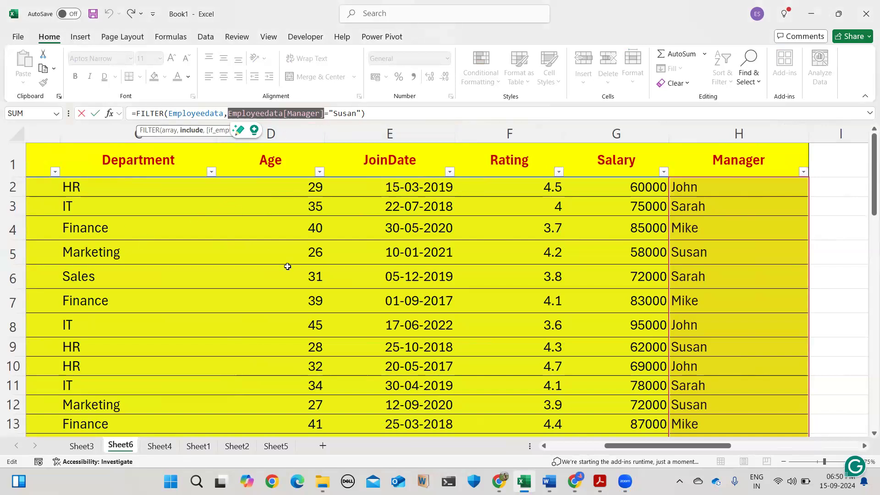
scroll(287, 266, "right", 1)
scroll(497, 287, "left", 5)
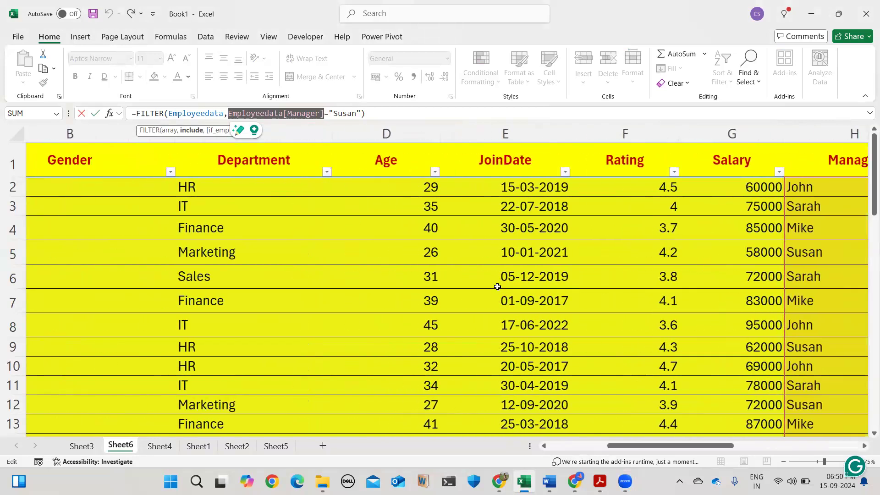
scroll(596, 287, "down", 1)
scroll(696, 287, "down", 1)
scroll(695, 288, "left", 3)
left_click(522, 283)
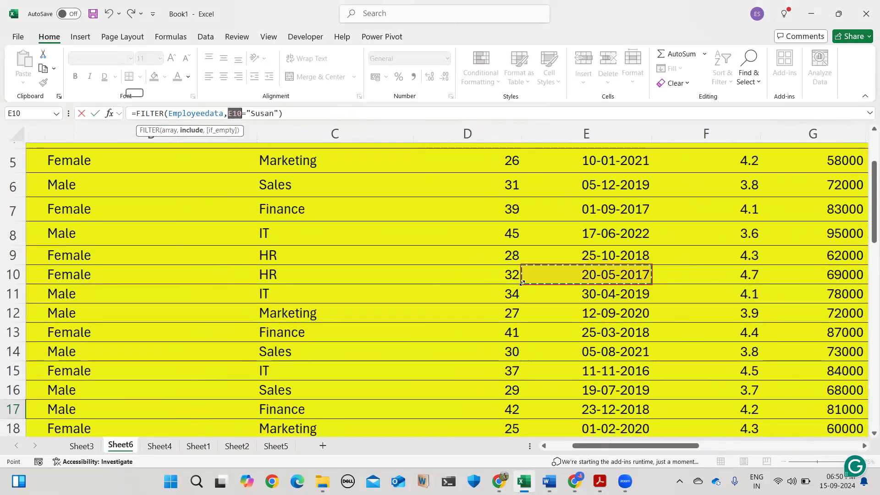
scroll(522, 283, "left", 1)
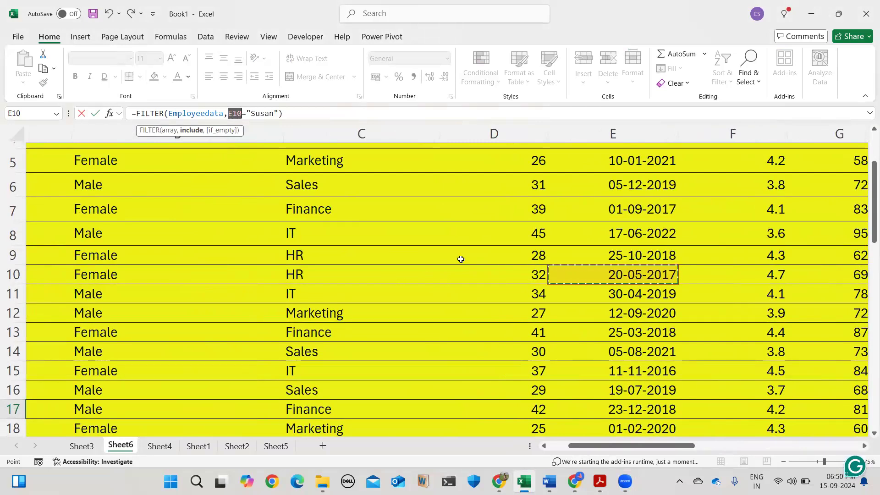
scroll(460, 258, "right", 1)
scroll(460, 259, "right", 1)
left_click(438, 115)
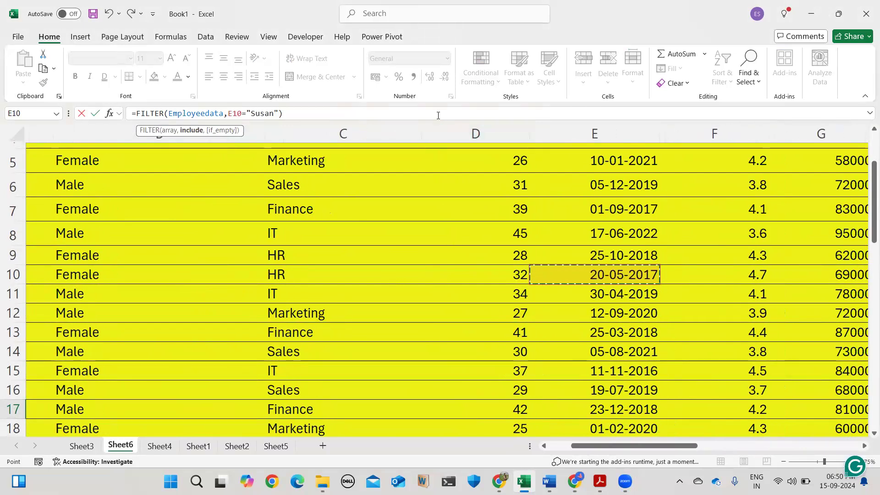
Review the employee table's columns from Name to Manager, leaving the formula edit for the manager cell H2.
scroll(467, 214, "right", 2)
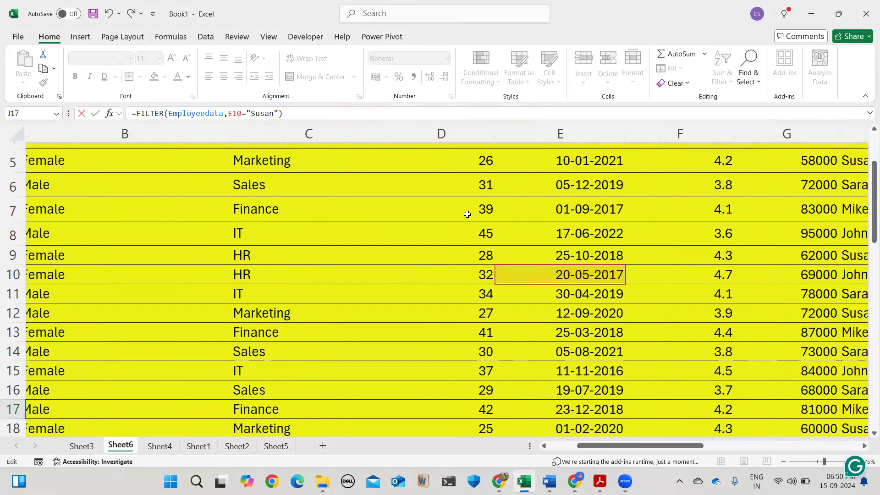
scroll(468, 214, "left", 2)
scroll(467, 215, "up", 2)
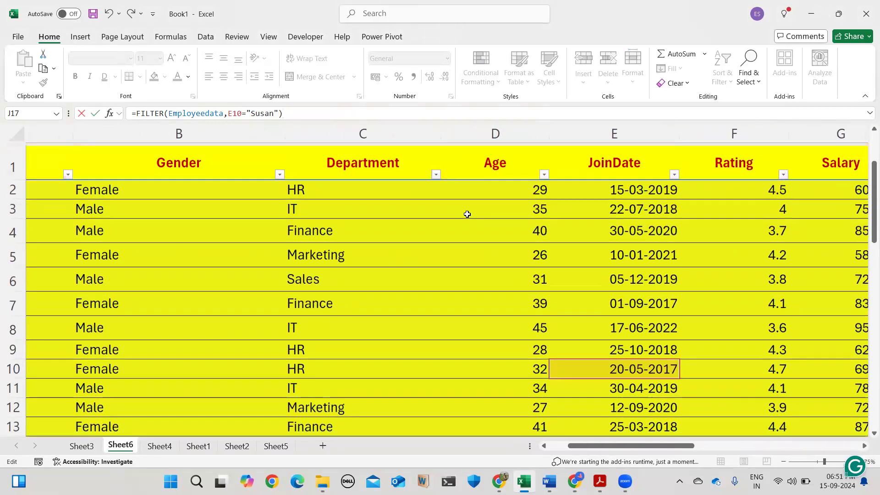
scroll(467, 214, "left", 3)
scroll(467, 215, "left", 1)
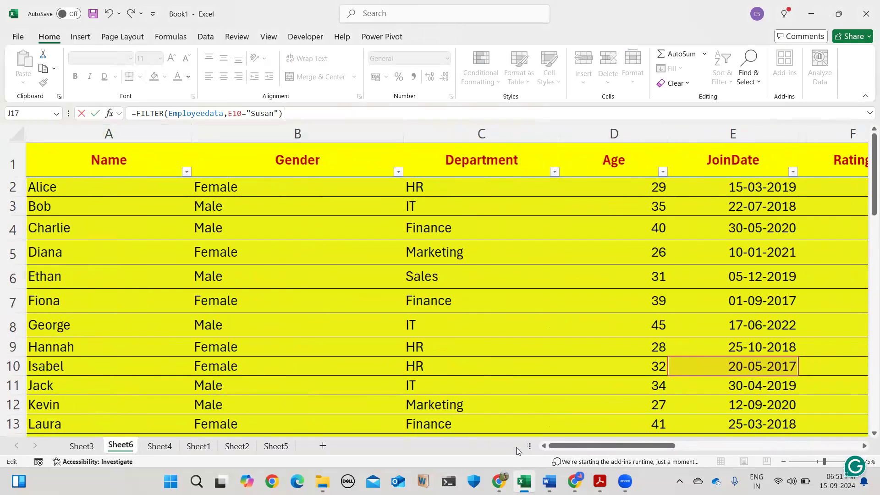
scroll(520, 337, "right", 5)
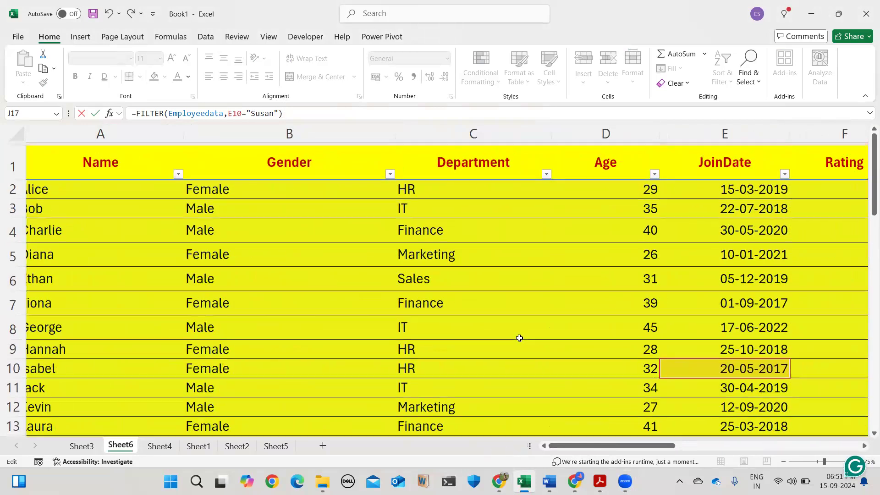
scroll(519, 338, "right", 5)
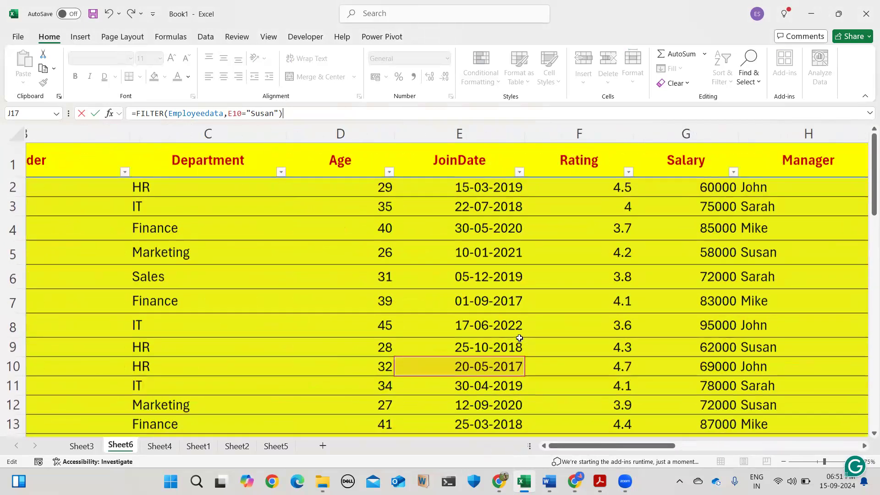
scroll(729, 251, "right", 2)
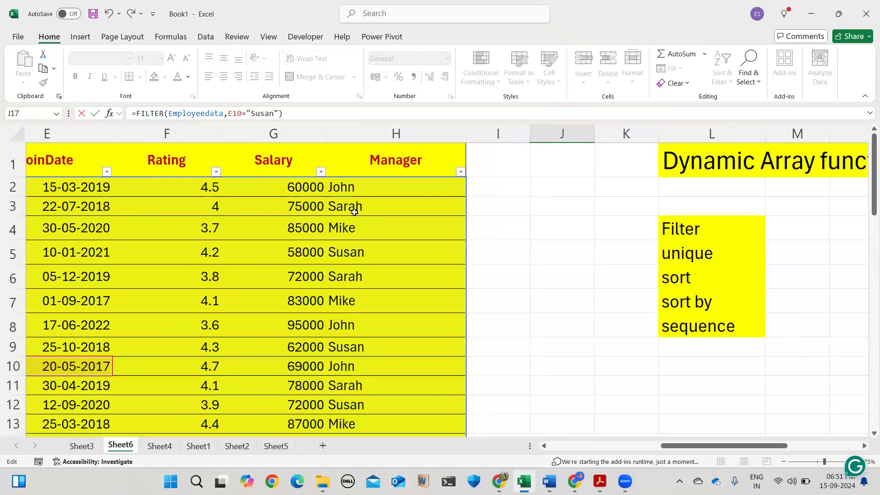
left_click(359, 187)
scroll(116, 201, "left", 1)
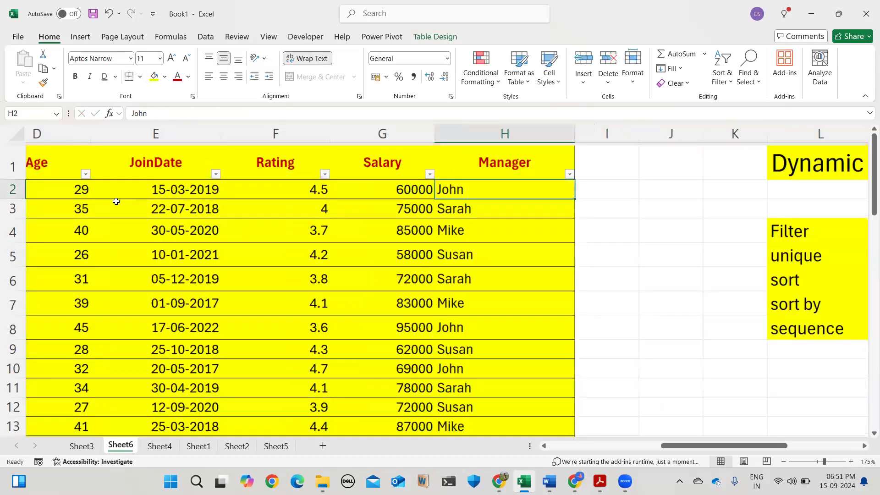
scroll(116, 201, "left", 3)
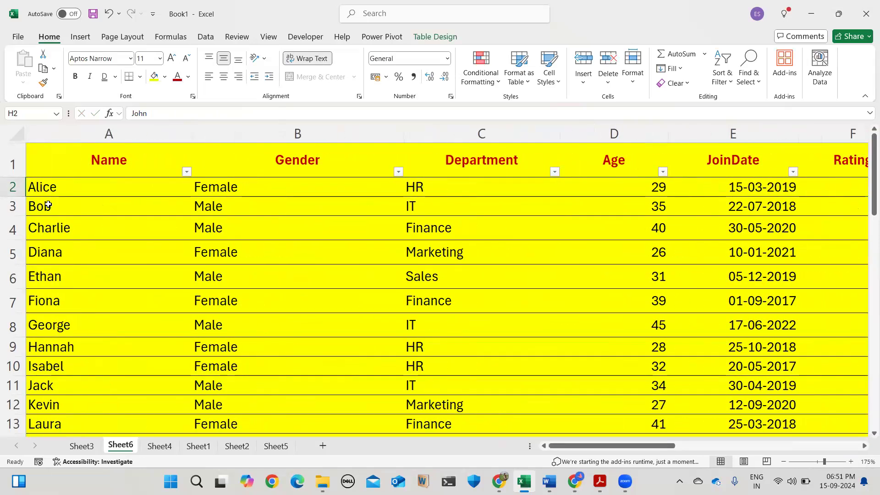
Select the employee record in row 3 starting at its Name cell and examine its fields across to Manager.
left_click(47, 205)
key("ctrl+shift+Right")
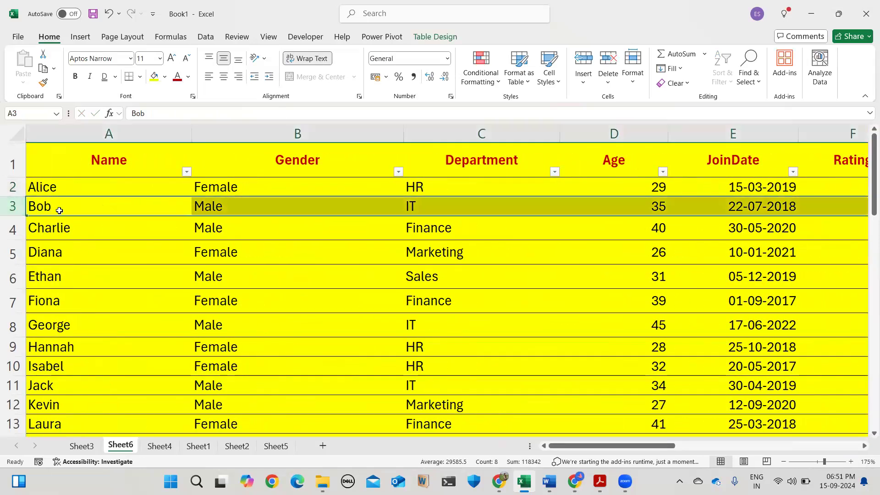
scroll(344, 265, "right", 4)
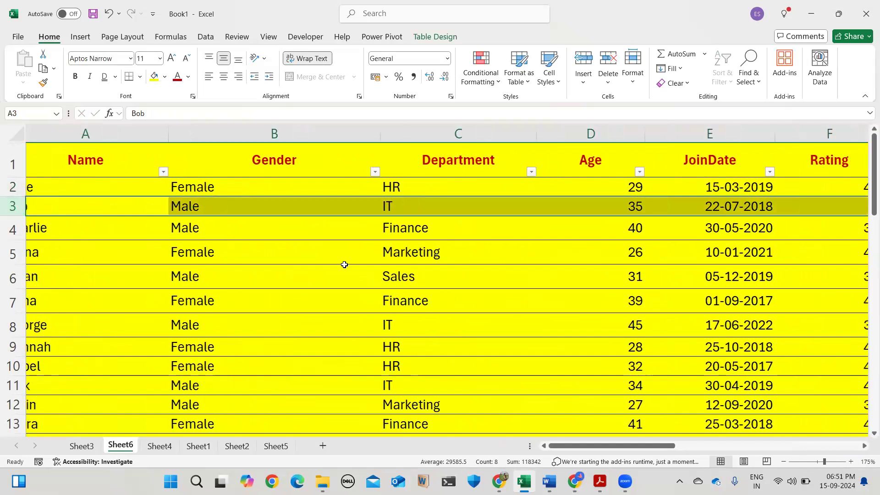
scroll(345, 265, "right", 1)
scroll(344, 265, "left", 5)
scroll(345, 265, "left", 1)
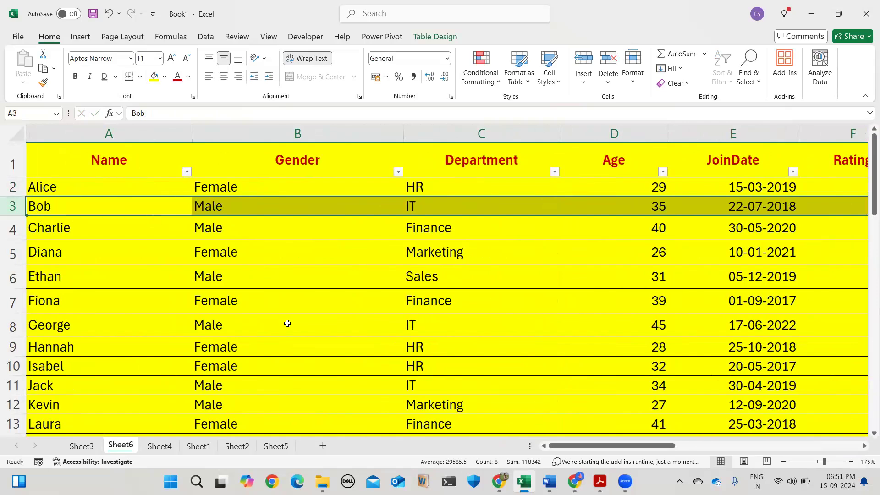
scroll(288, 323, "right", 10)
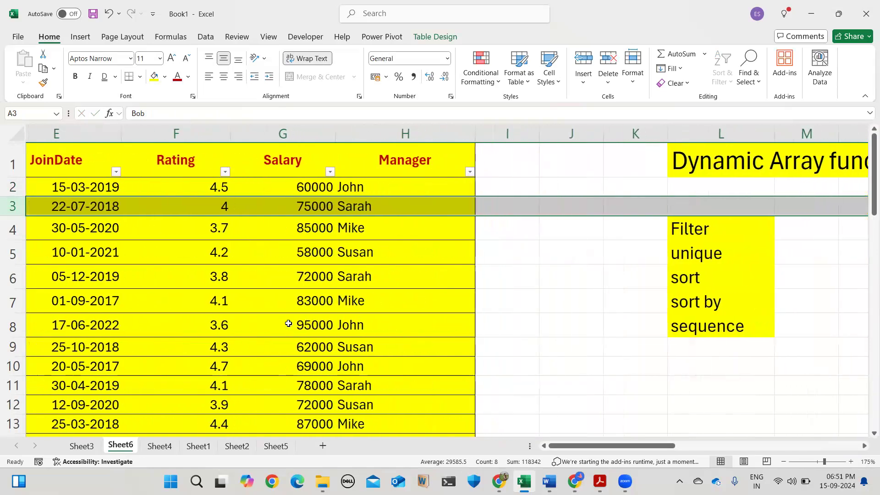
Start a VLOOKUP formula in cell K10, below and beside the list of dynamic array functions.
left_click(634, 314)
left_click(654, 360)
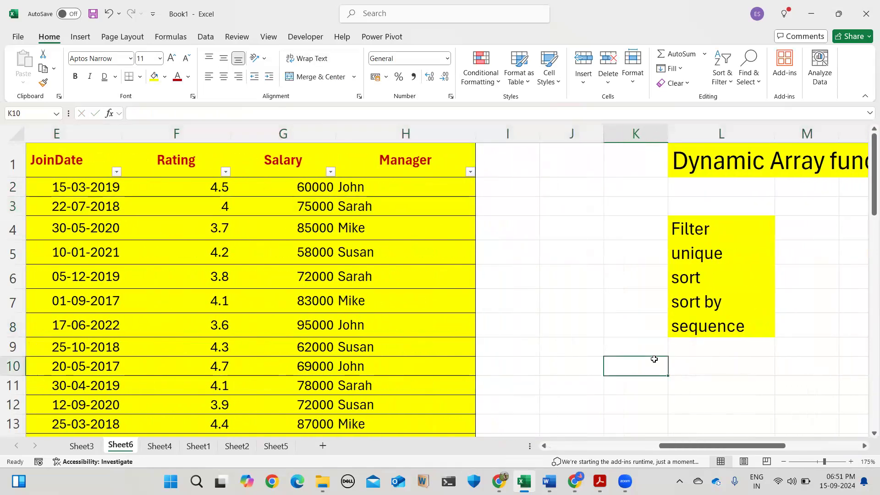
type("=vo")
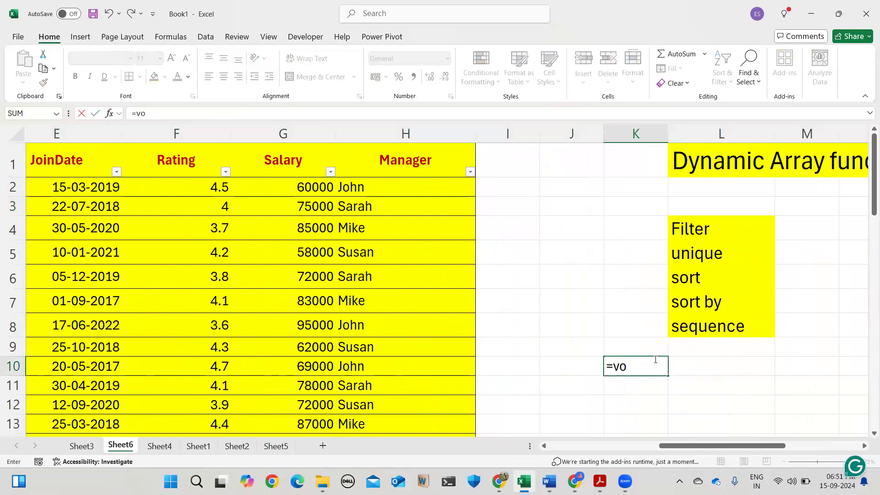
key("BackSpace")
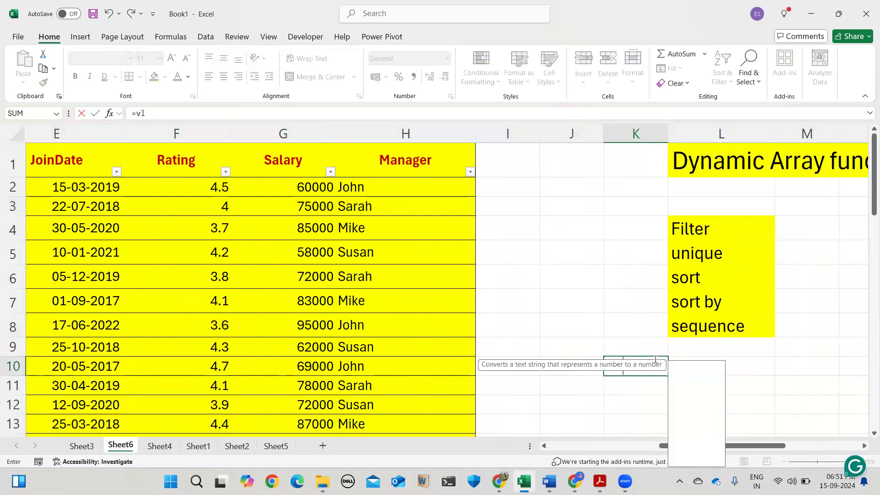
type("lo")
key("Tab")
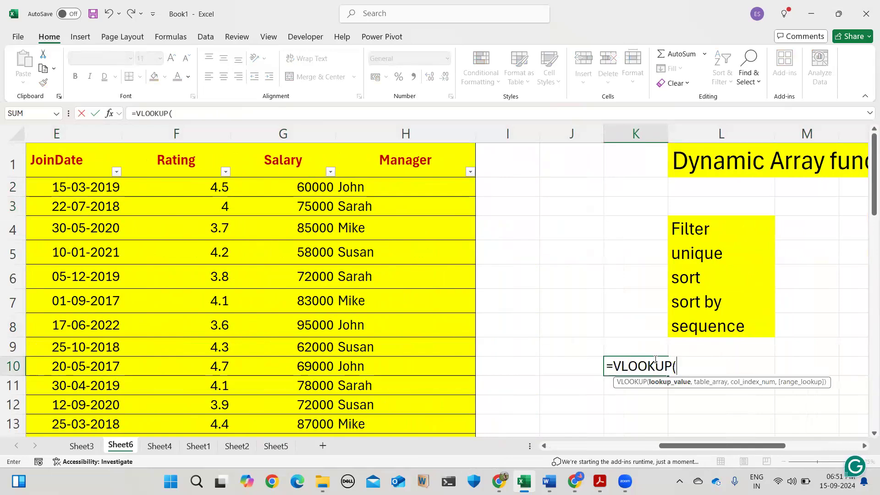
Give the K10 VLOOKUP the employee name in A3 as lookup value and the Employeedata table as table array.
scroll(341, 314, "left", 3)
scroll(340, 314, "left", 1)
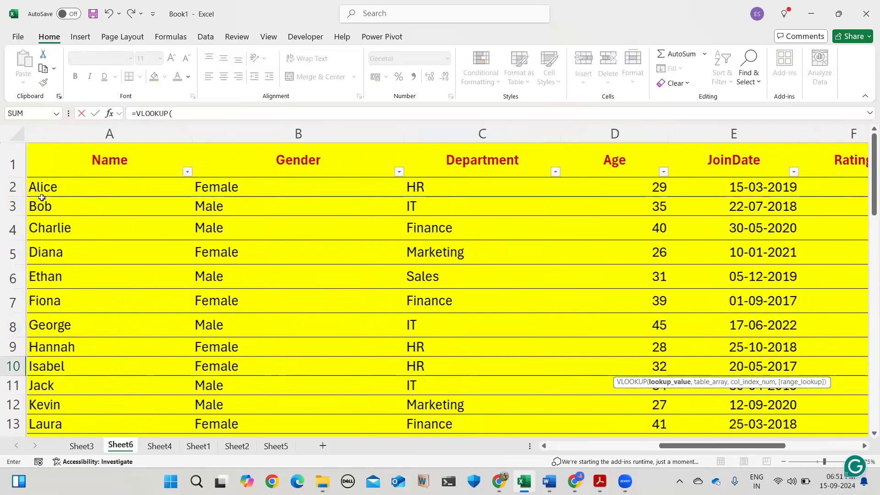
left_click(47, 206)
scroll(420, 281, "right", 4)
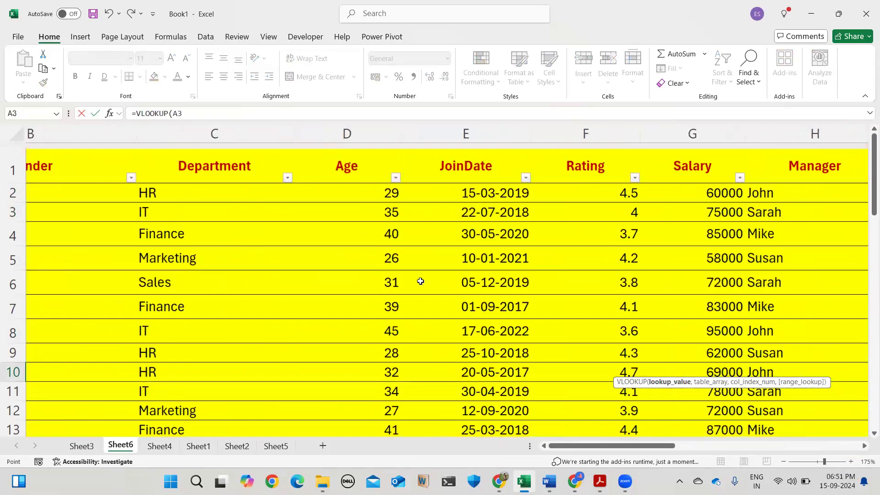
type(",em")
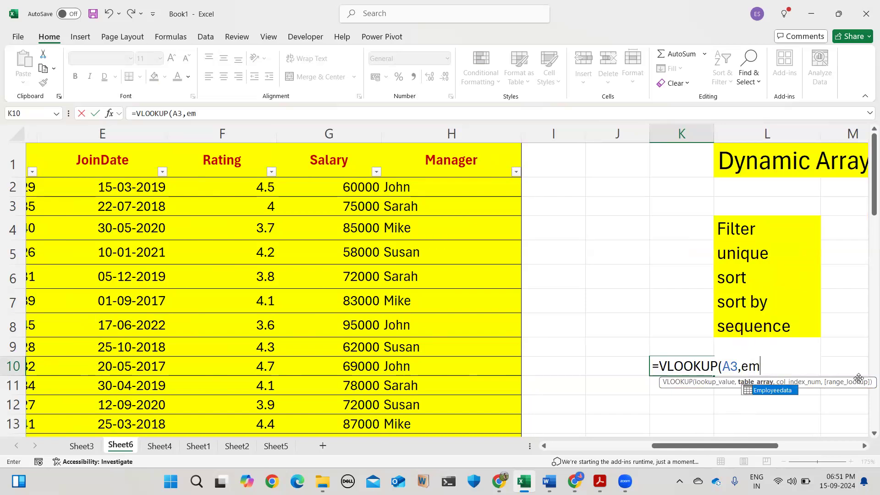
key("Tab")
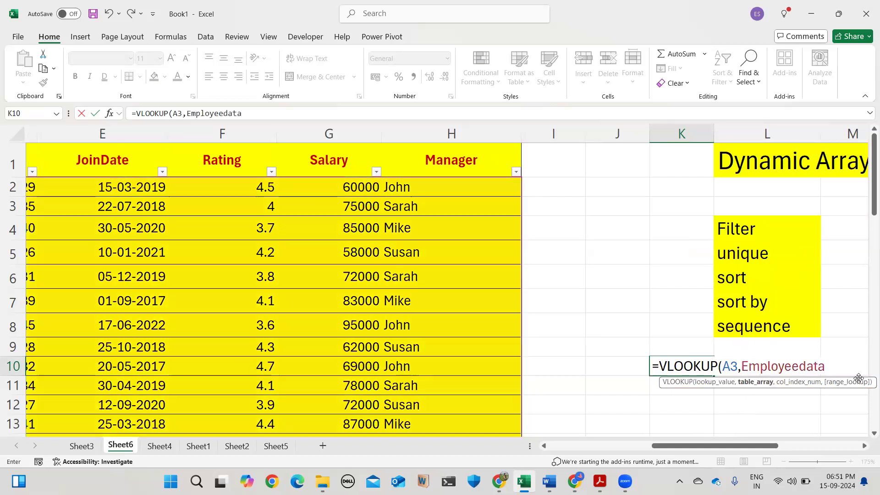
type(",")
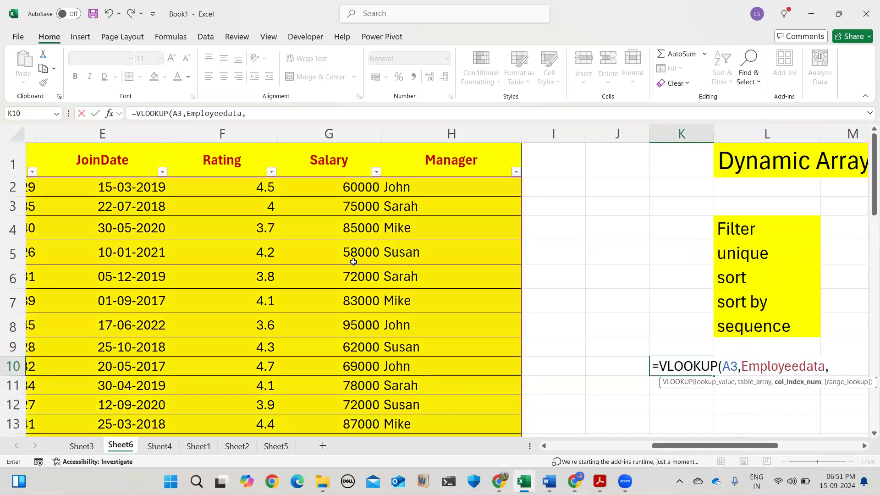
Examine the employee table's columns from Name to Manager to determine the Manager column's index for the VLOOKUP.
scroll(353, 262, "left", 3)
scroll(353, 262, "right", 3)
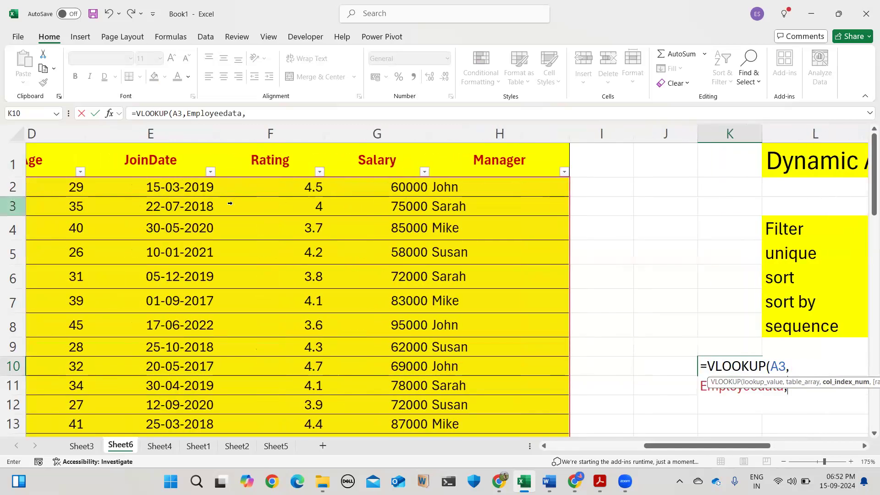
scroll(230, 203, "left", 3)
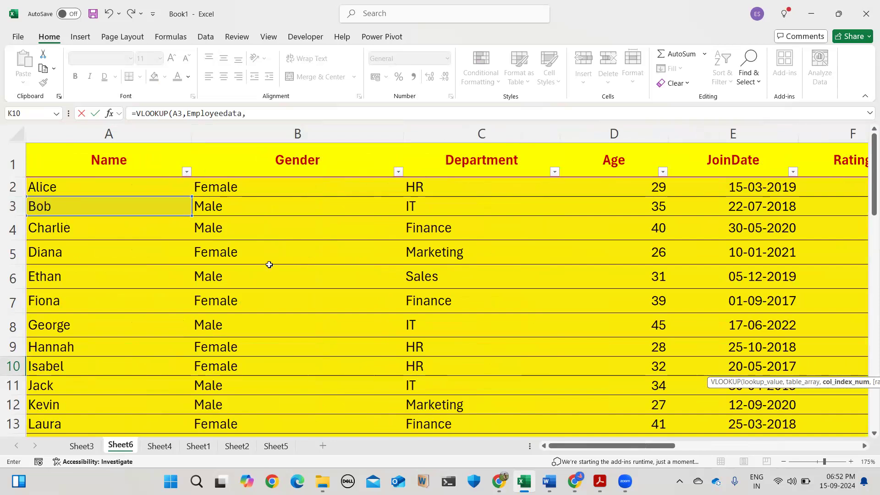
scroll(269, 264, "right", 5)
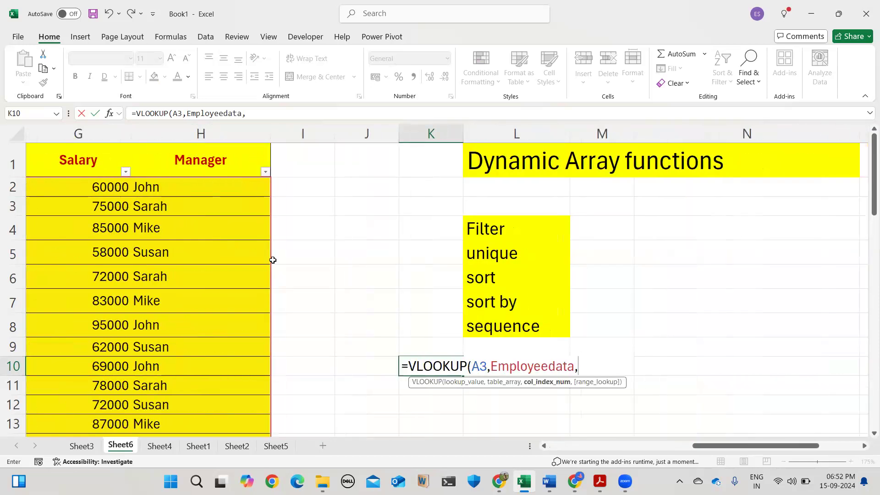
scroll(215, 243, "left", 5)
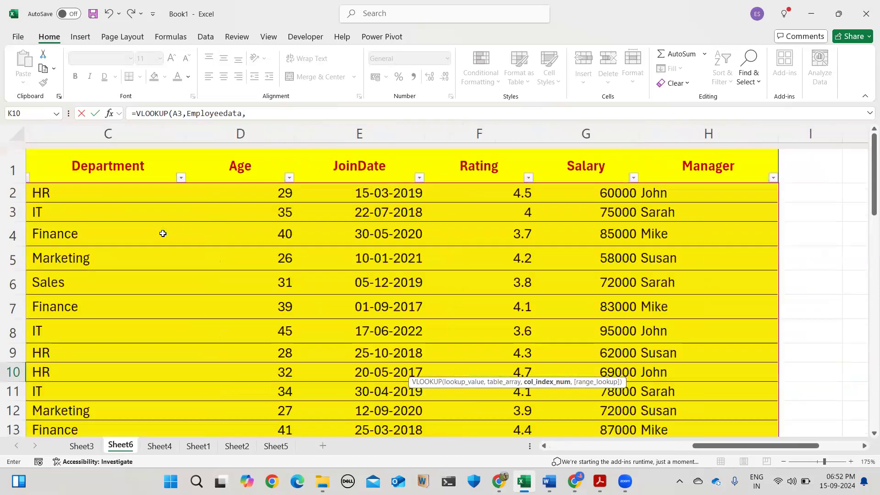
scroll(7, 149, "left", 3)
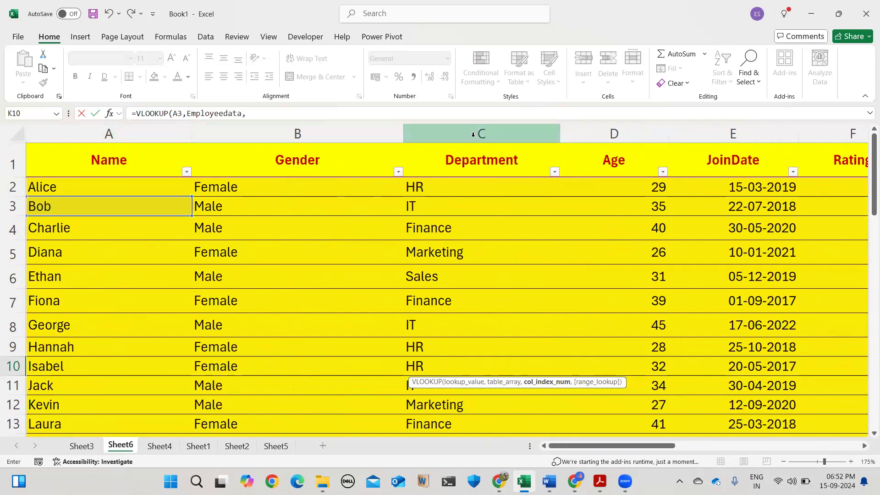
scroll(845, 138, "right", 5)
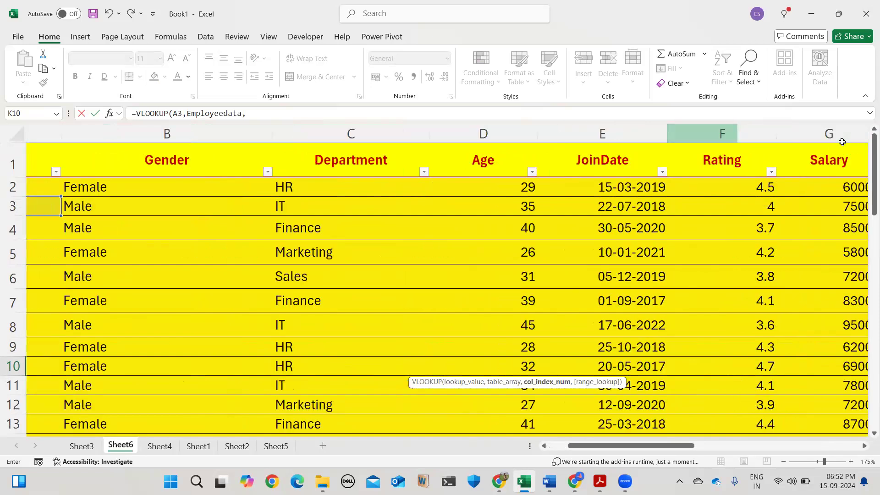
scroll(659, 222, "right", 3)
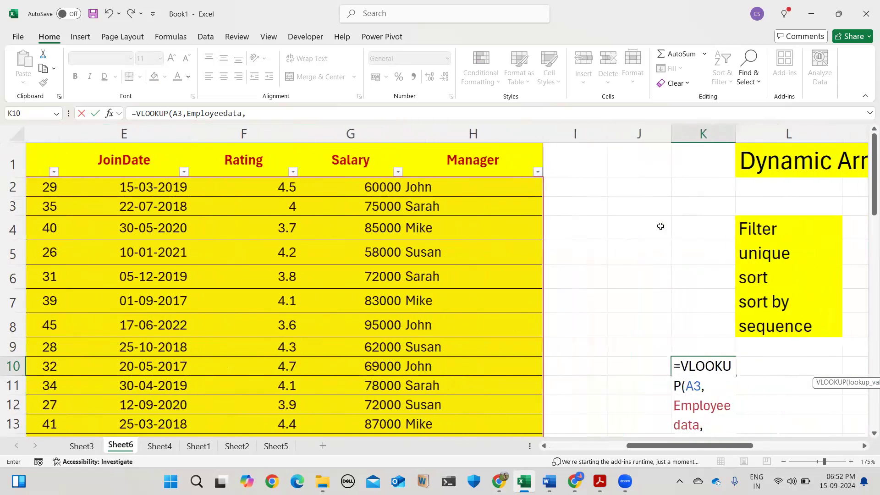
Complete the K10 VLOOKUP with column index 8 and exact match (FALSE).
left_click(535, 323)
scroll(535, 324, "down", 1)
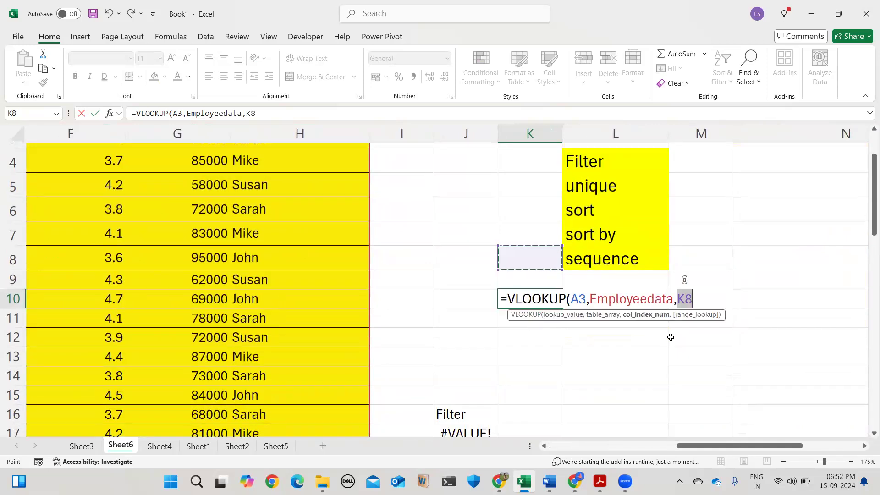
key("BackSpace")
key("BackSpace")
key("BackSpace")
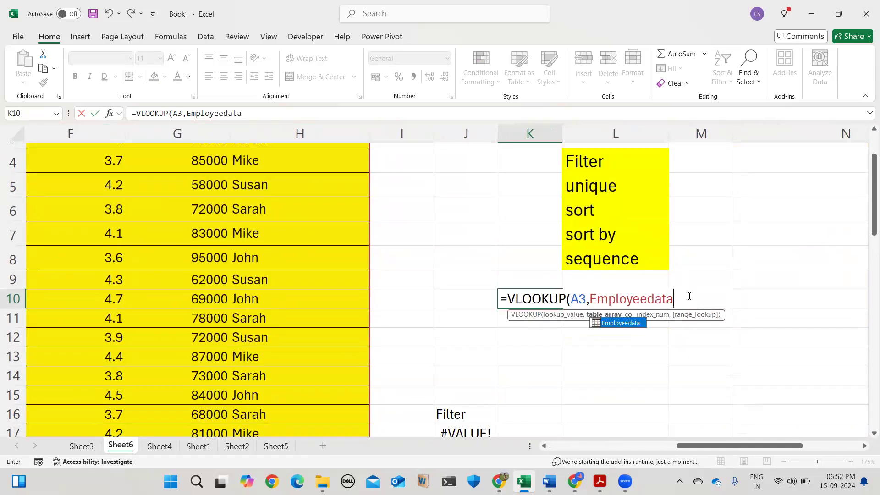
type(",8,")
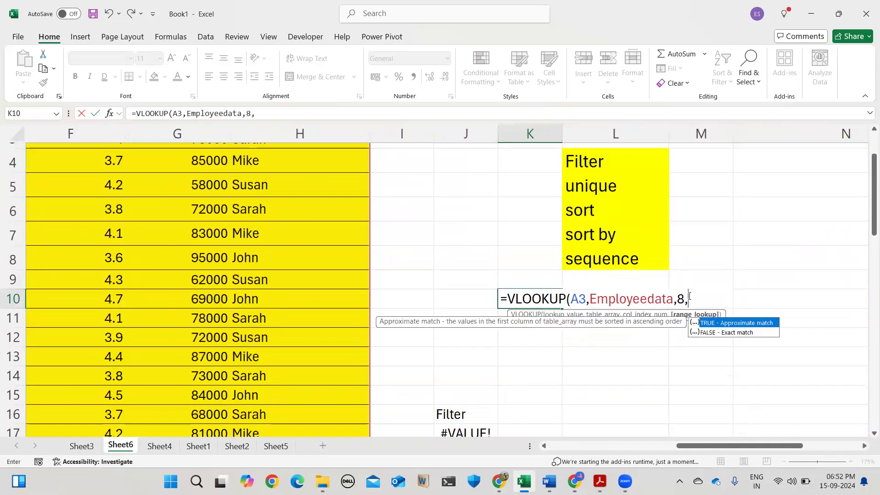
type("fals")
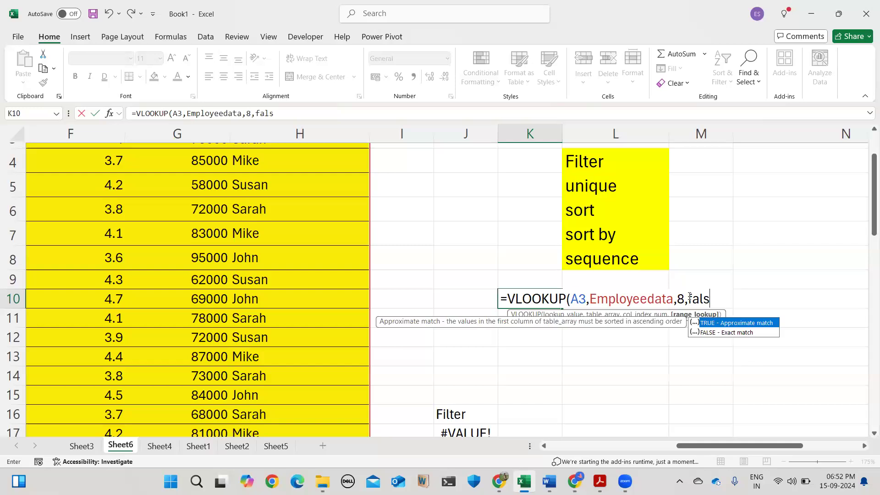
type("e)")
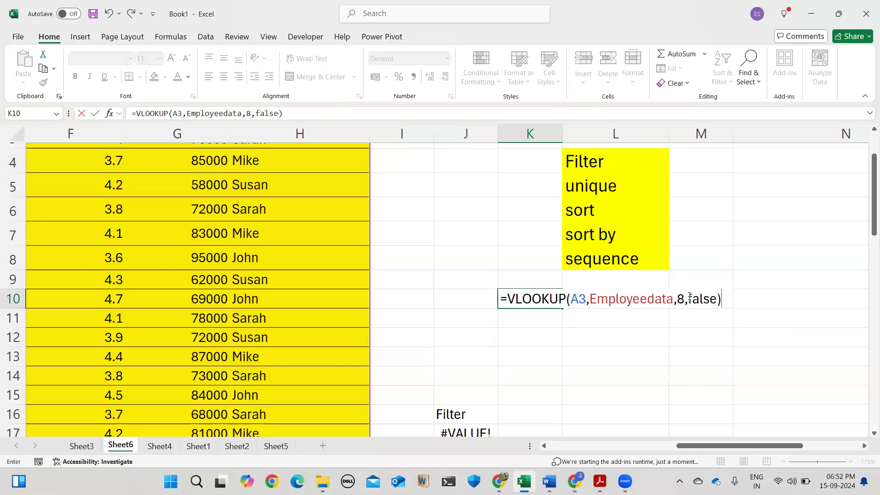
key("Return")
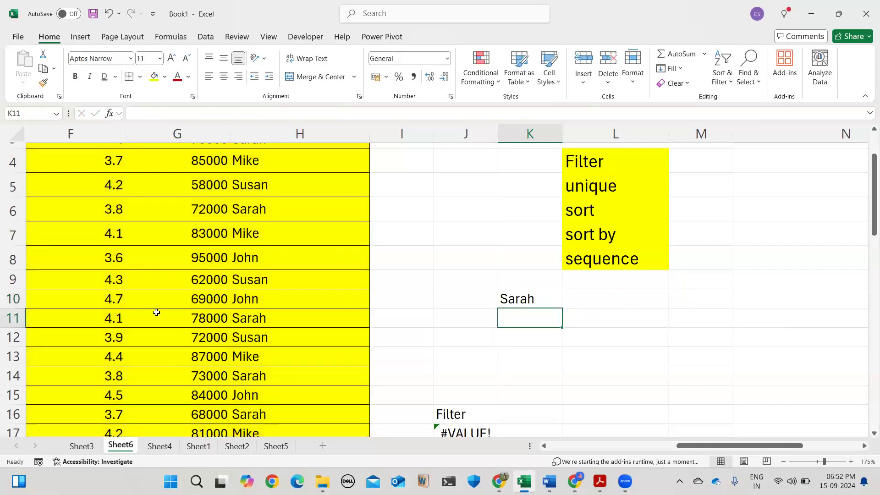
Compare the VLOOKUP result in K10 with the manager cell H3 in the employee table.
scroll(228, 256, "up", 1)
left_click(247, 209)
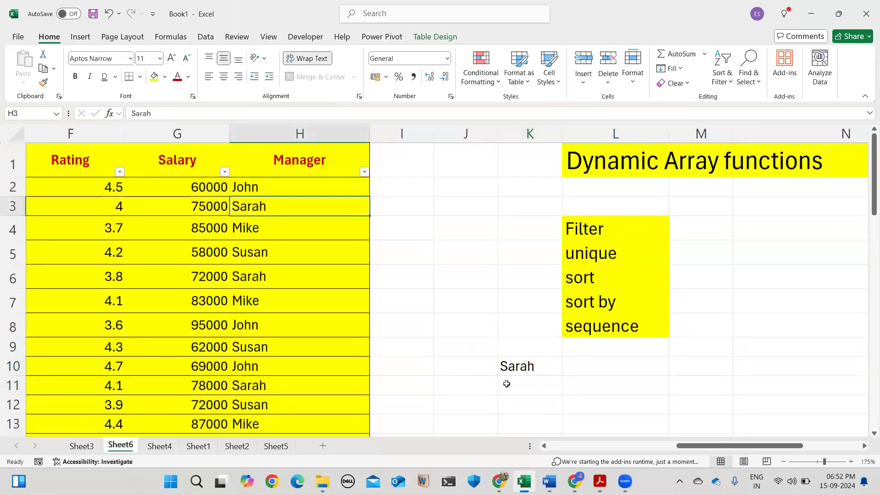
left_click(522, 367)
Label cell K9 above the lookup result "vlookup" and fill it orange.
left_click(514, 351)
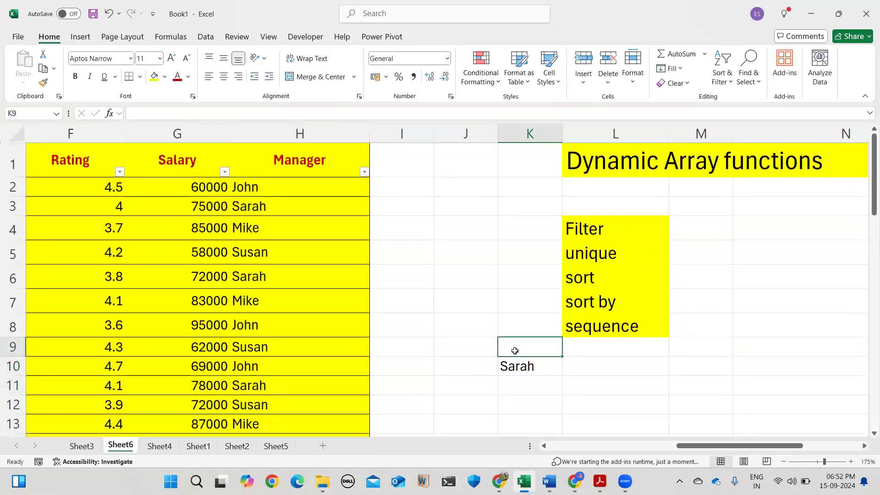
type("vlookup")
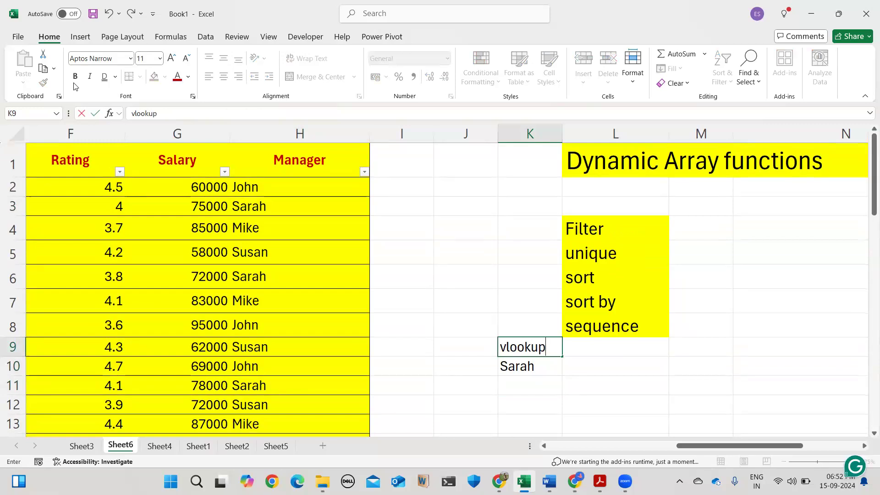
left_click(505, 307)
left_click_drag(493, 342, 502, 347)
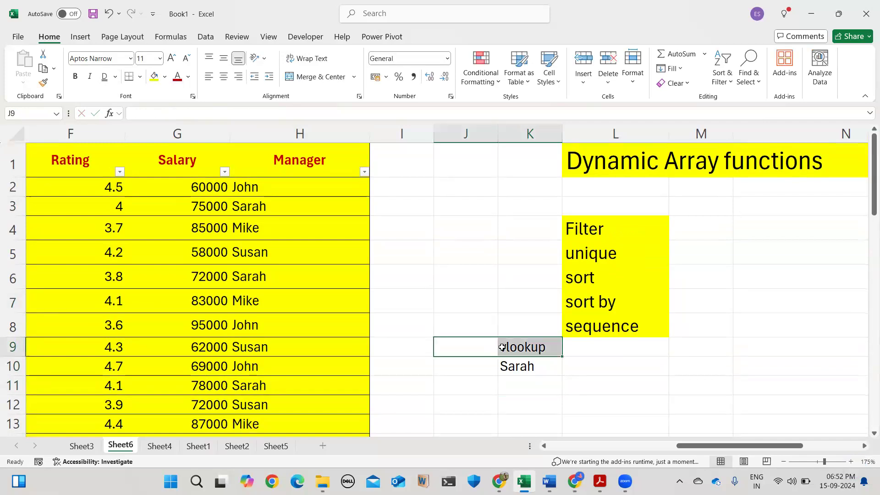
left_click(533, 351)
left_click(165, 77)
left_click(198, 131)
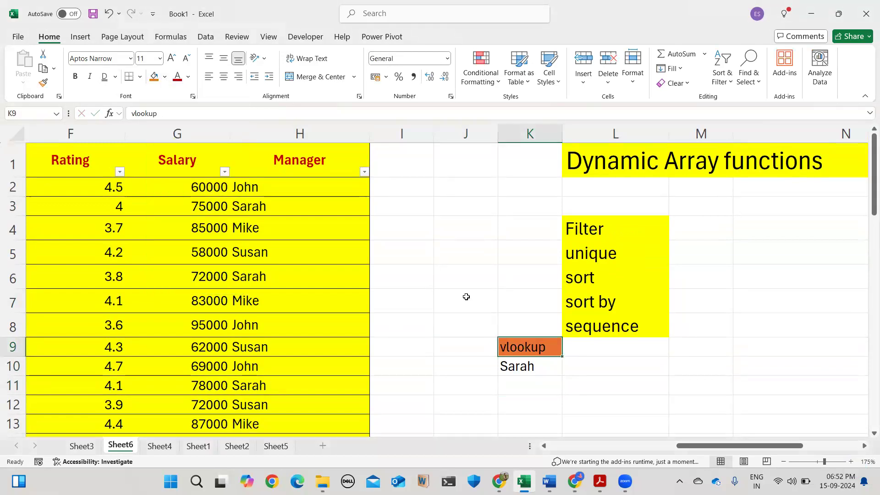
Enter the name of the employee in table row 11 in lowercase in cell J10, beside the VLOOKUP result.
left_click(475, 363)
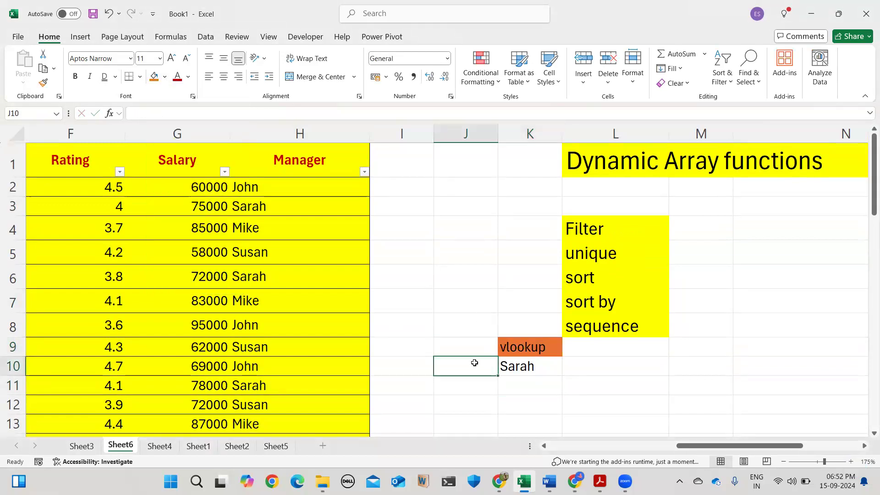
left_click(516, 366)
left_click(477, 364)
scroll(4, 291, "left", 5)
scroll(188, 308, "down", 2)
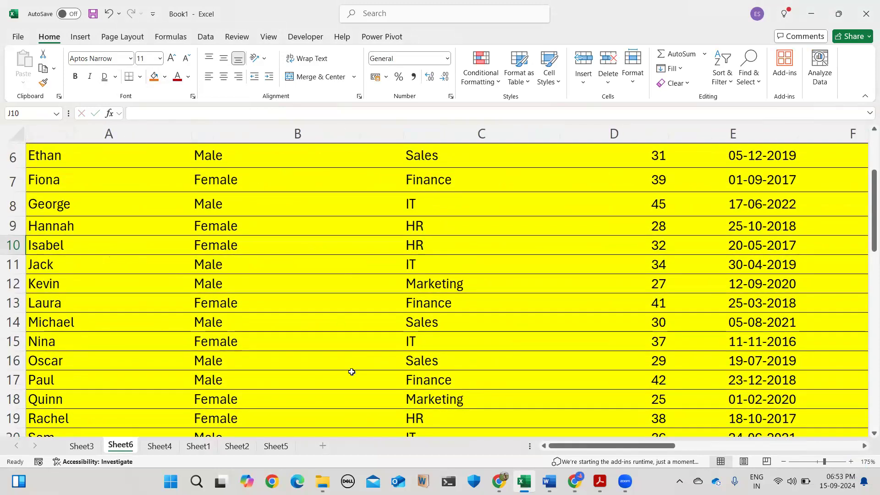
scroll(352, 372, "down", 6, "ctrl")
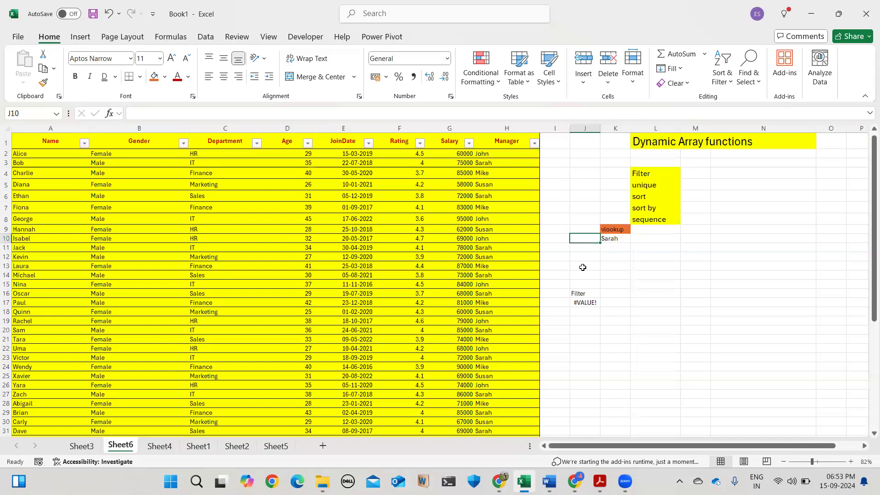
left_click(583, 268)
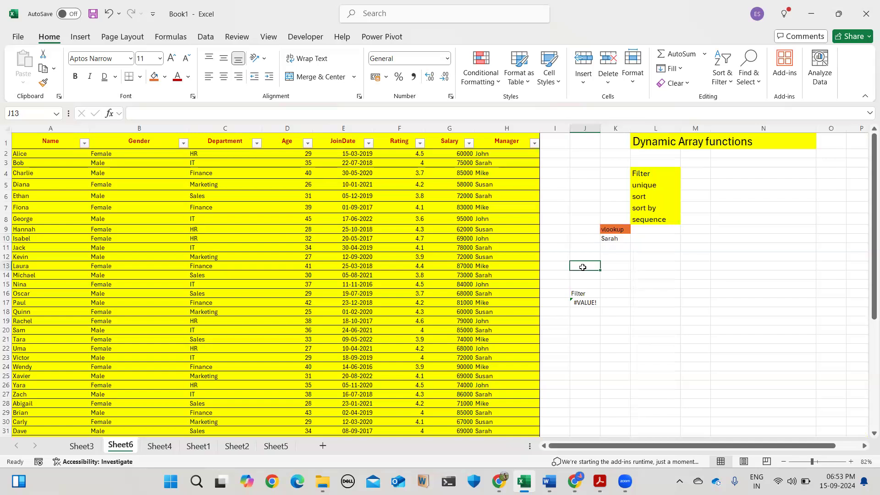
left_click(583, 237)
type("jacl")
key("BackSpace")
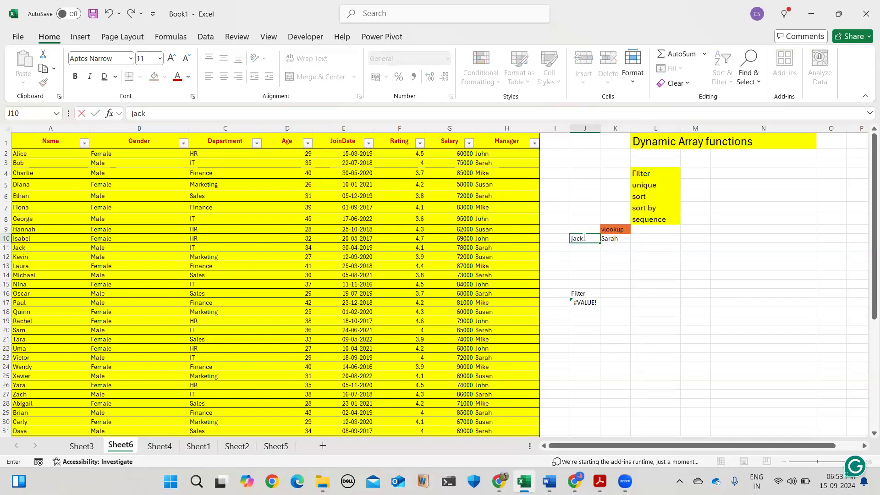
Start a VLOOKUP formula in K11, then remove its J10 lookup value and opening bracket.
left_click(613, 249)
type("=")
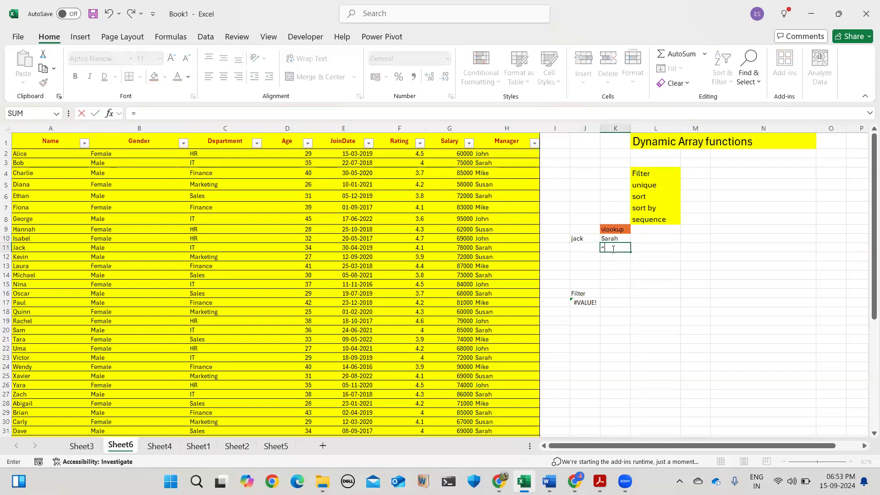
type("v")
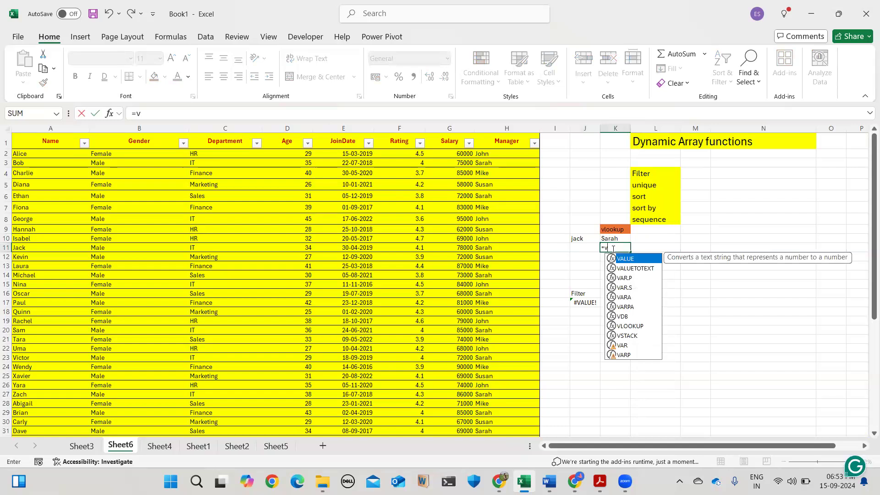
type("loo")
key("Tab")
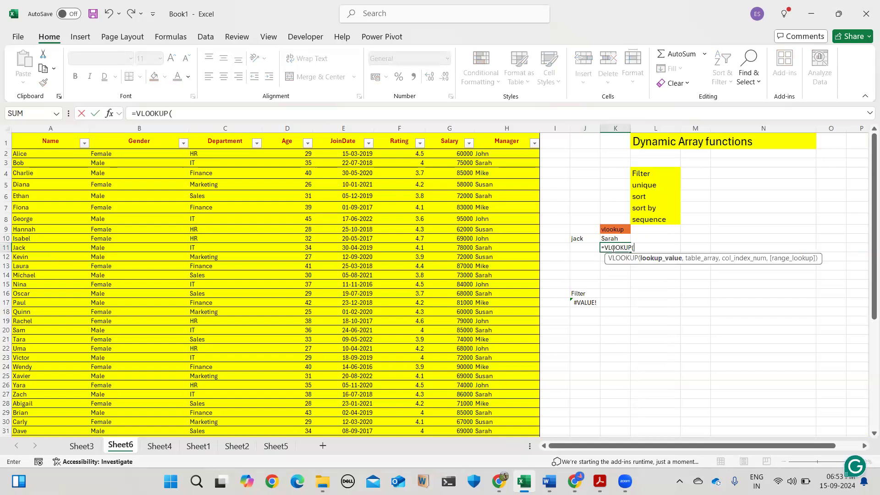
left_click(585, 239)
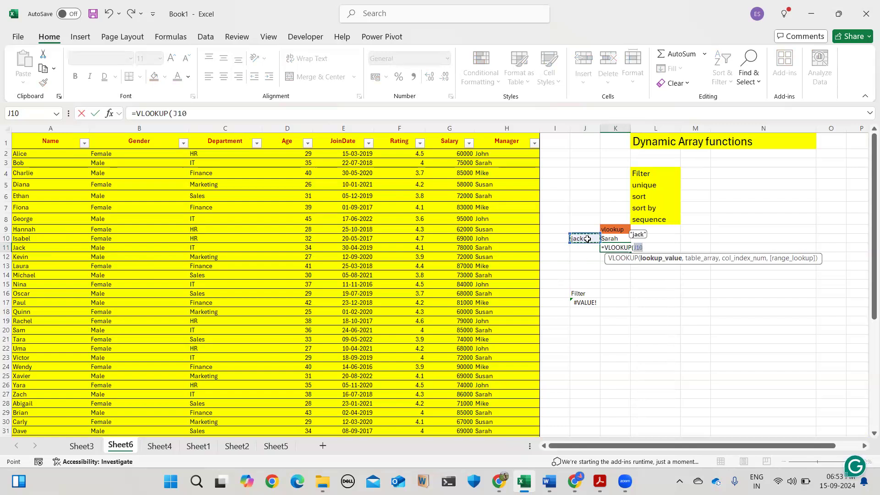
key("BackSpace")
key("BackSpace")
key("BackSpace")
key("BackSpace")
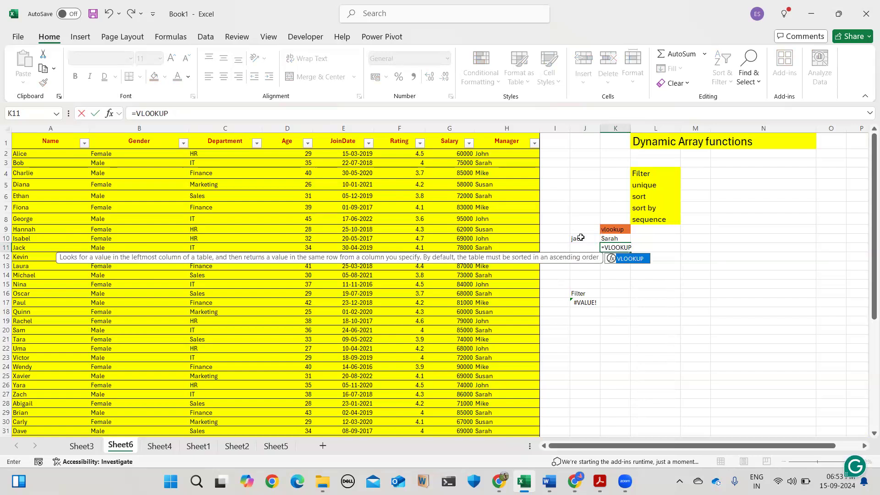
Capitalize the first letter of the employee name in J10.
left_click(581, 237)
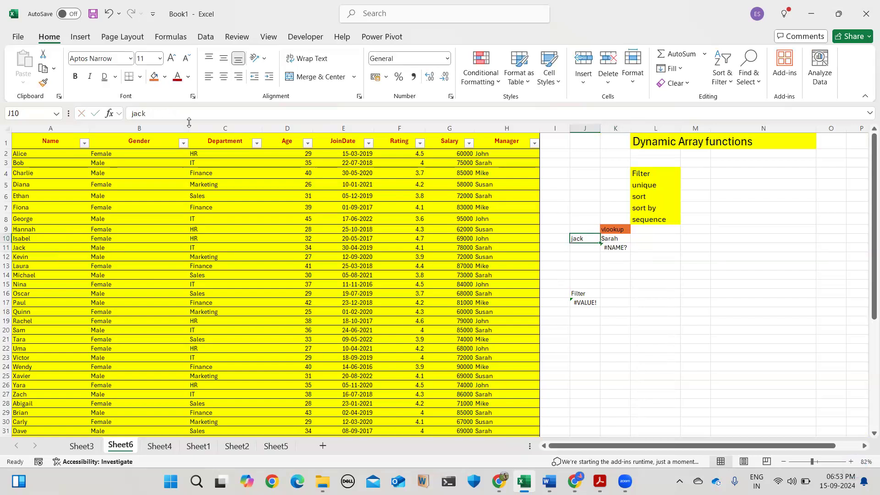
left_click(133, 113)
key("BackSpace")
type("J")
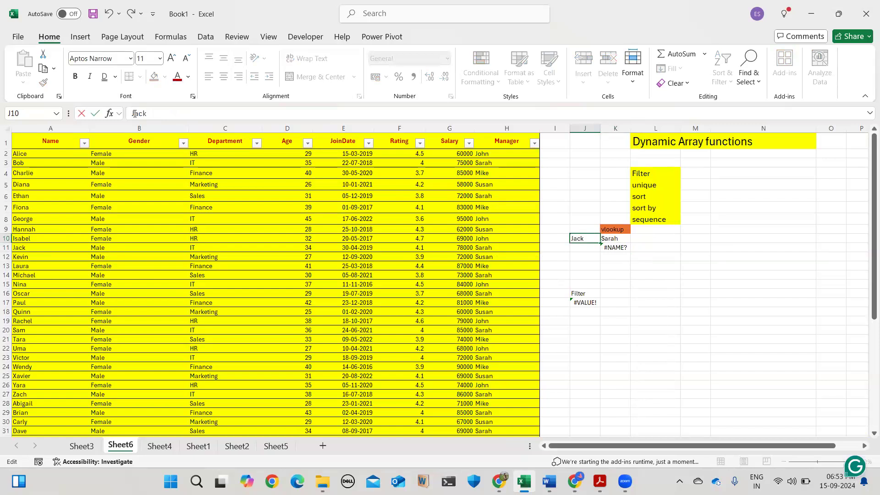
Complete the VLOOKUP formula in K11 to look up J10 in Employeedata and return column 5 with a FALSE exact match.
left_click(615, 247)
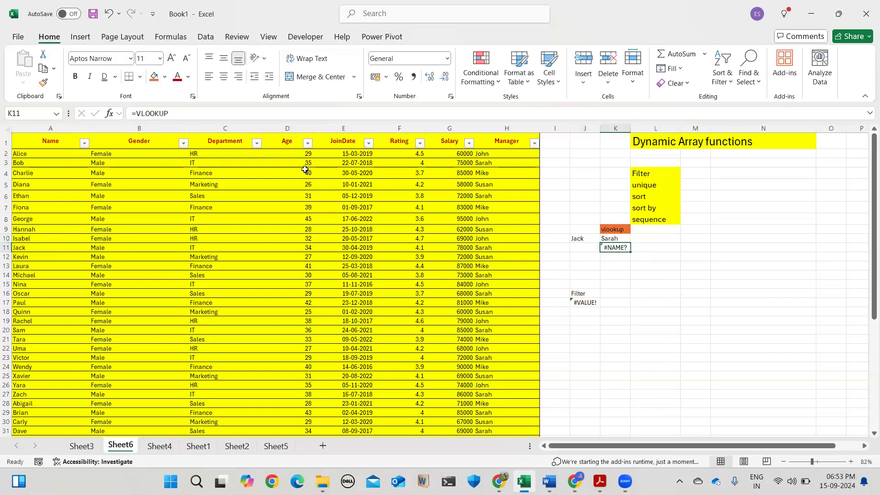
left_click(200, 116)
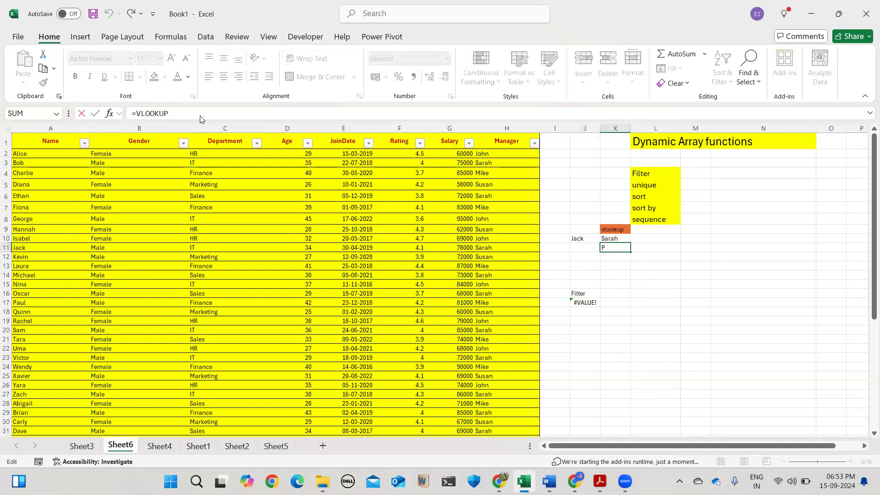
type("(")
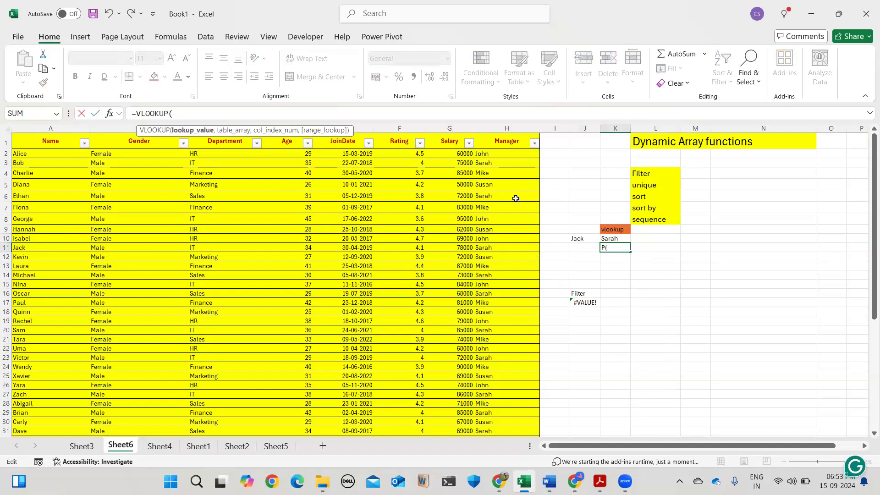
left_click(576, 237)
type(",e")
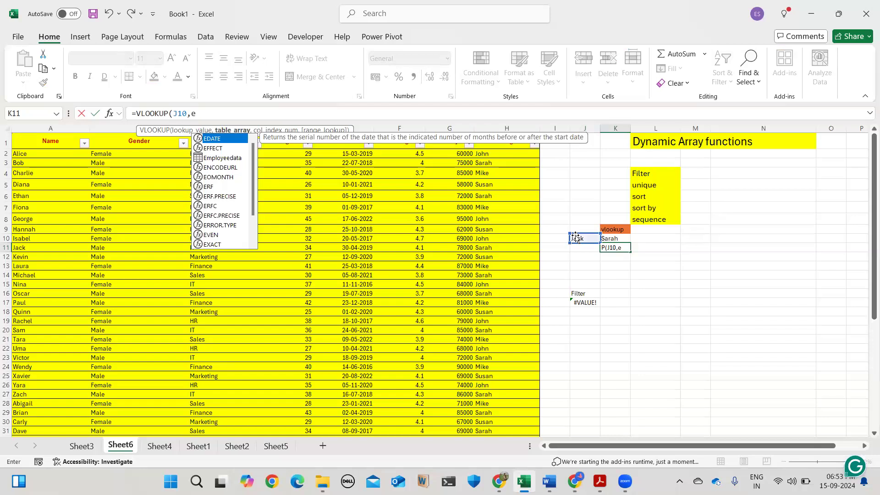
left_click(207, 161)
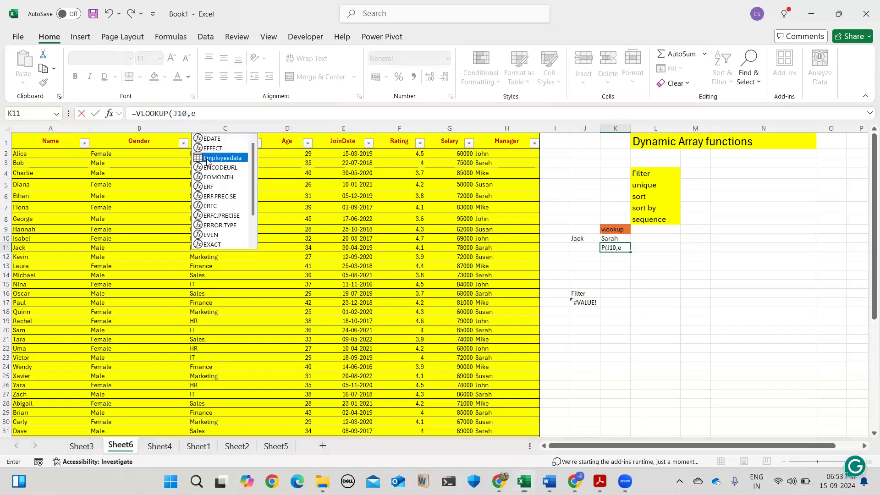
double_click(231, 156)
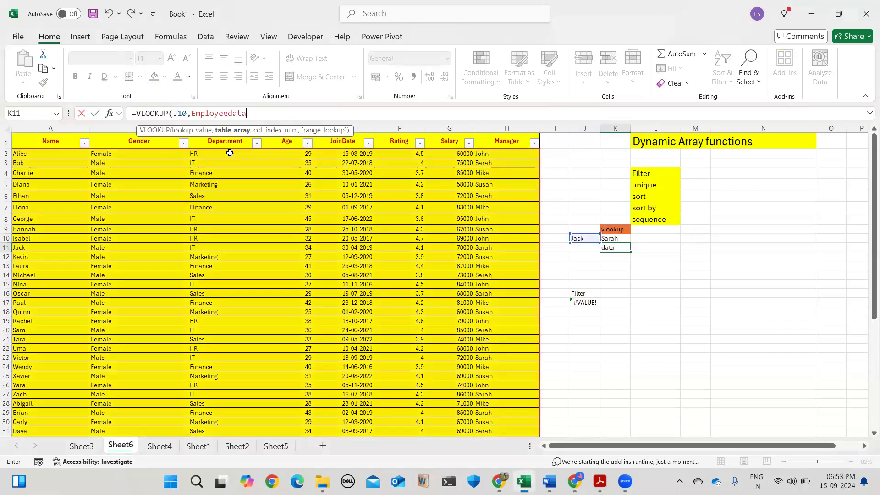
type(",")
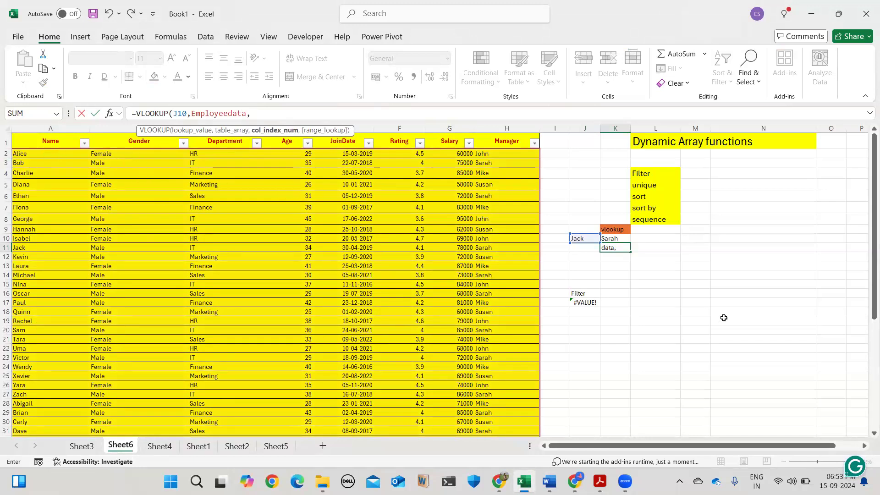
type("5,0")
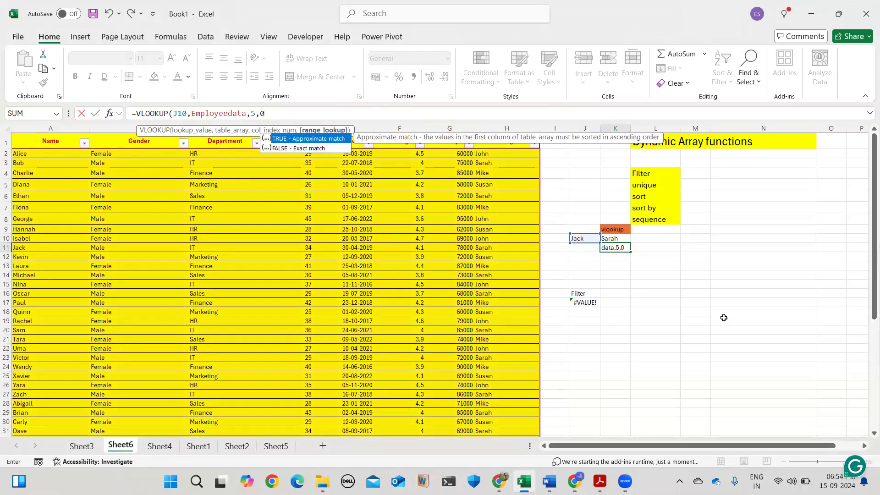
type("false)")
key("Return")
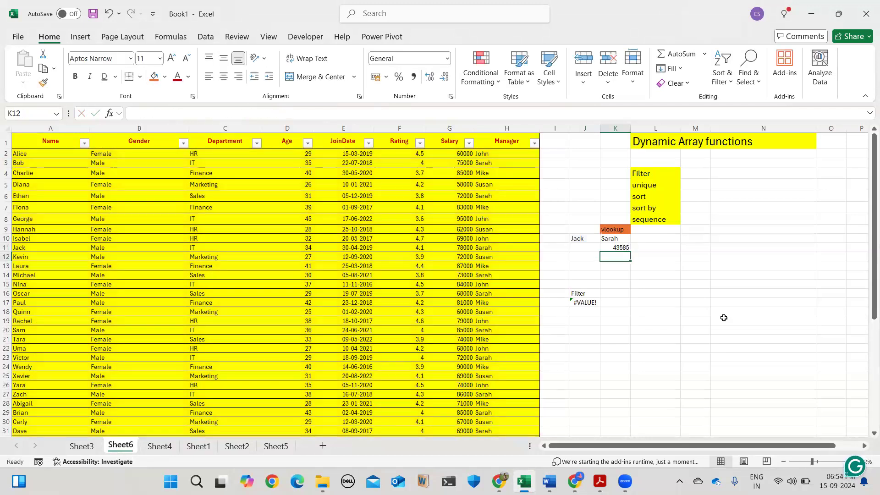
Inspect the VLOOKUP result and formula in cell K11.
left_click(624, 246)
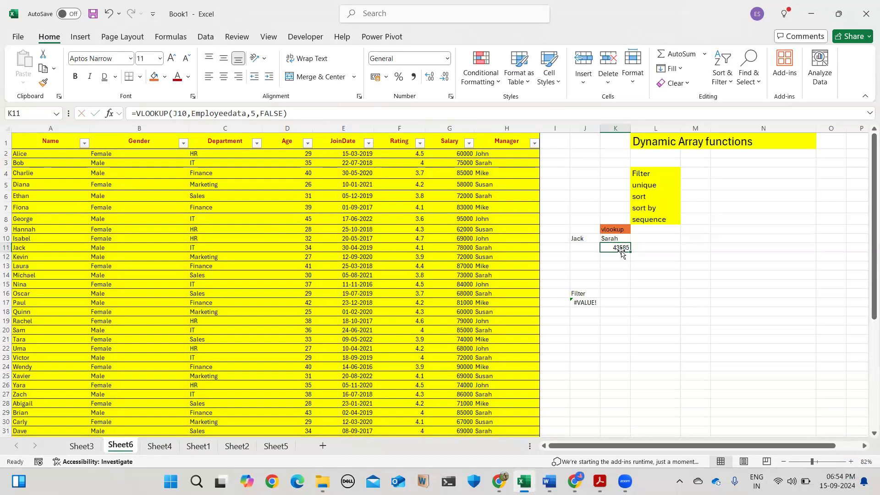
left_click(622, 273)
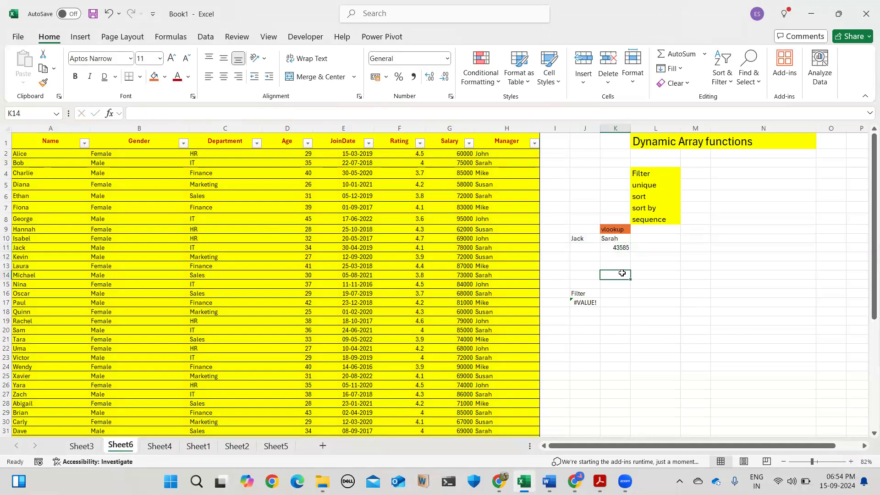
left_click(653, 273)
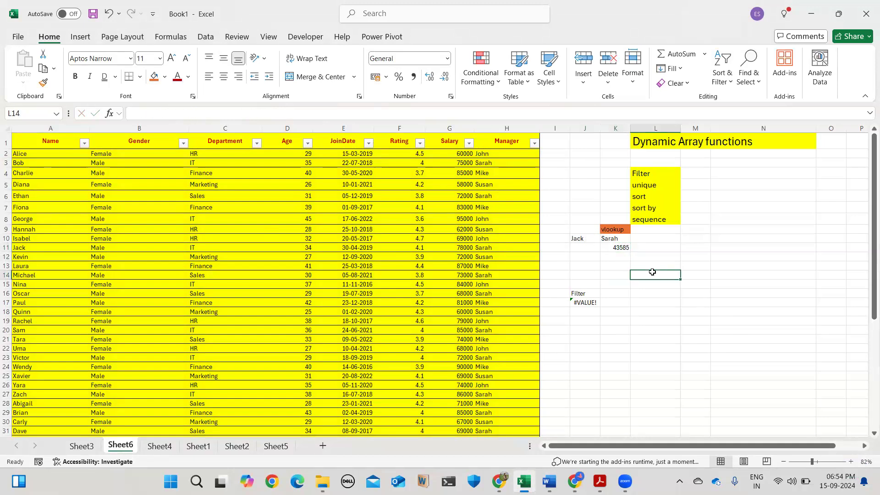
left_click(682, 257)
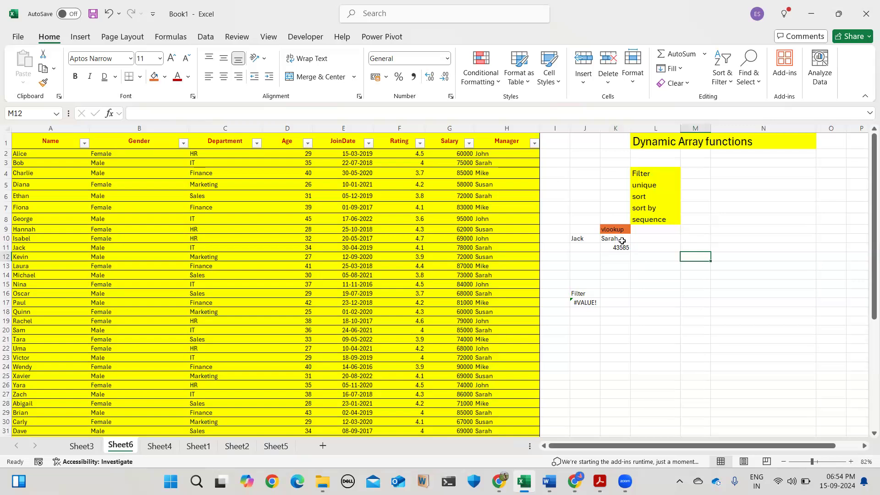
left_click(591, 249)
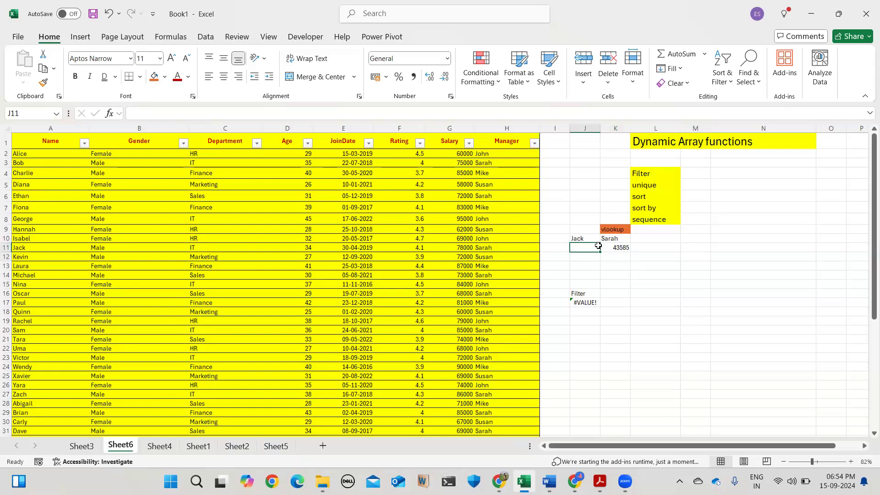
left_click(626, 259)
scroll(626, 258, "right", 2)
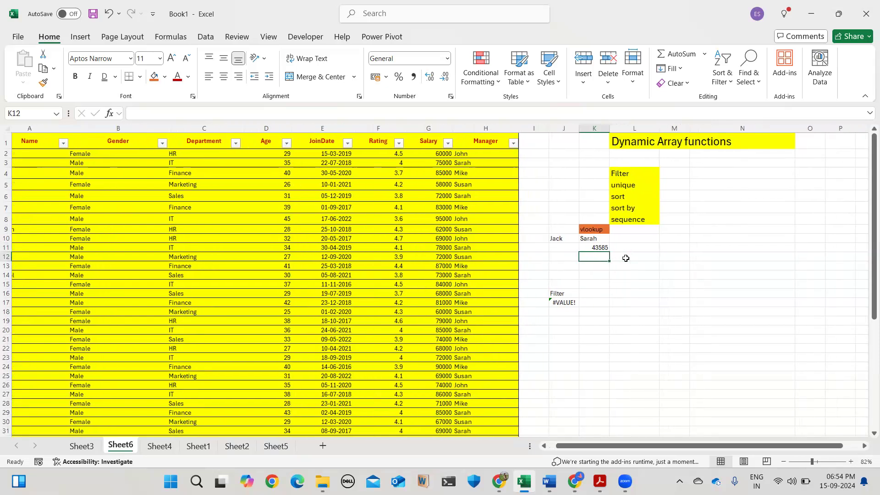
left_click(655, 276)
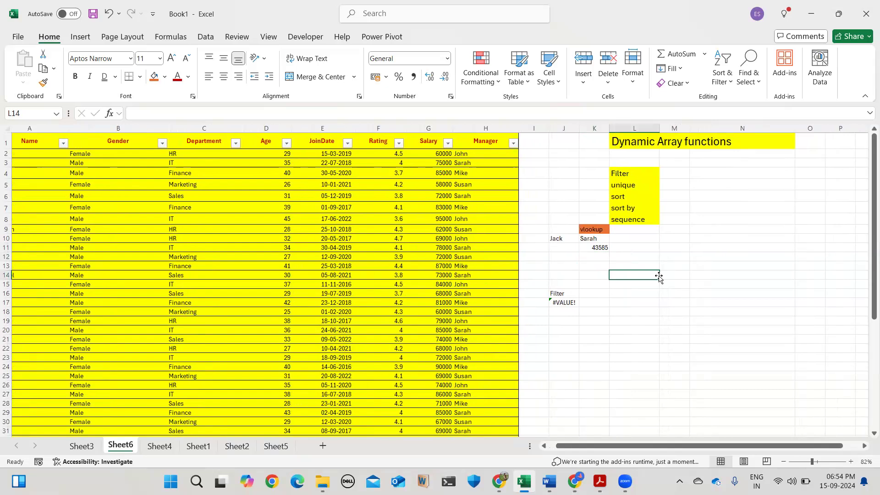
left_click(665, 256)
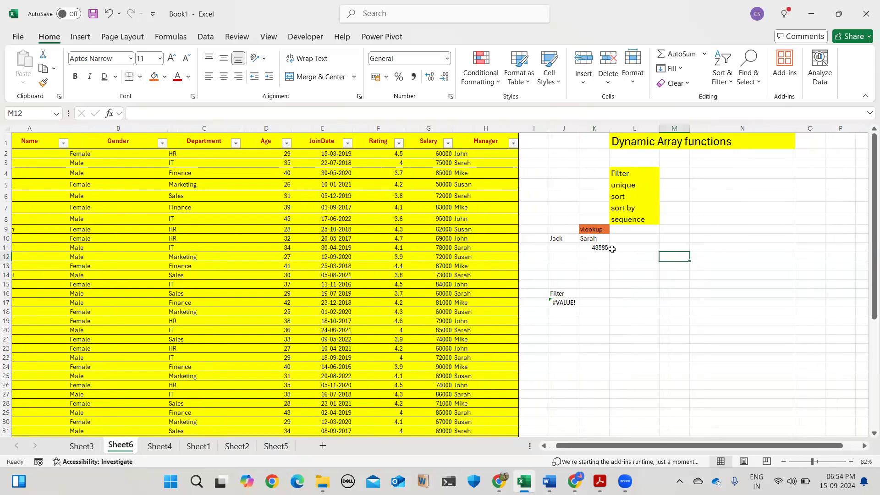
left_click(600, 246)
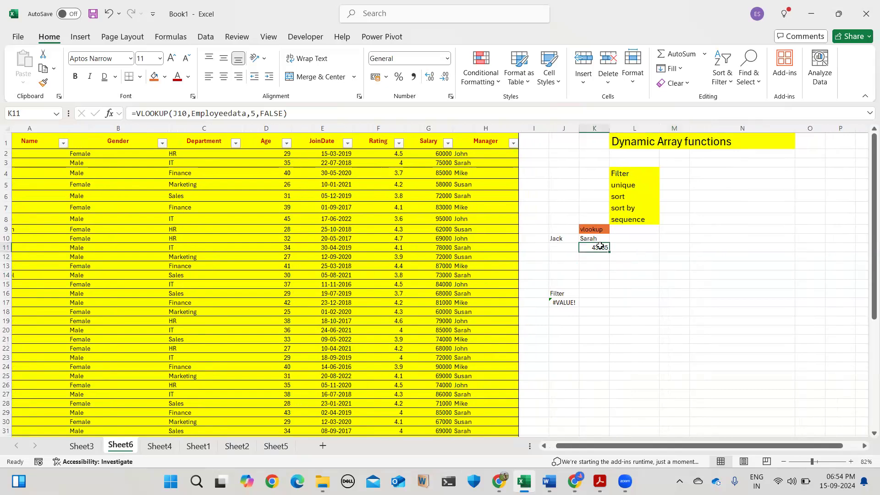
Compare the VLOOKUP block J9:K14 with the Age, JoinDate and Rating columns of the employee table.
scroll(601, 246, "down", 1)
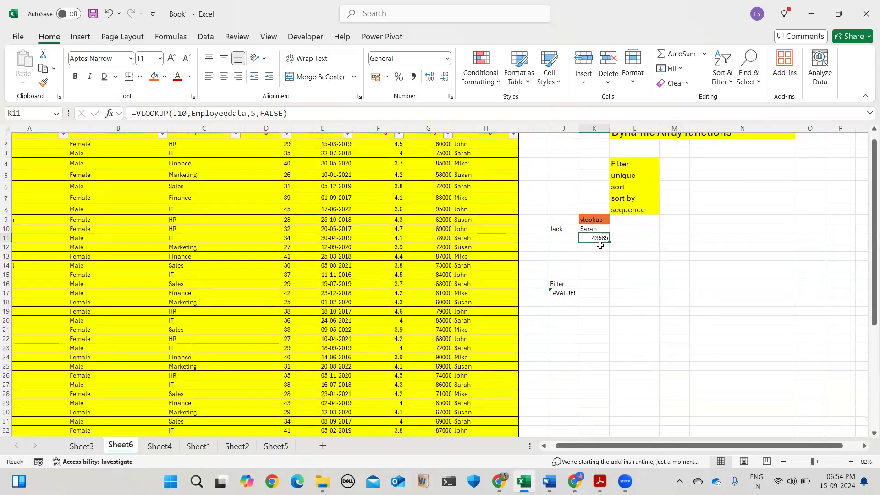
scroll(594, 206, "right", 1)
left_click_drag(587, 161, 588, 210)
left_click_drag(506, 220, 552, 266)
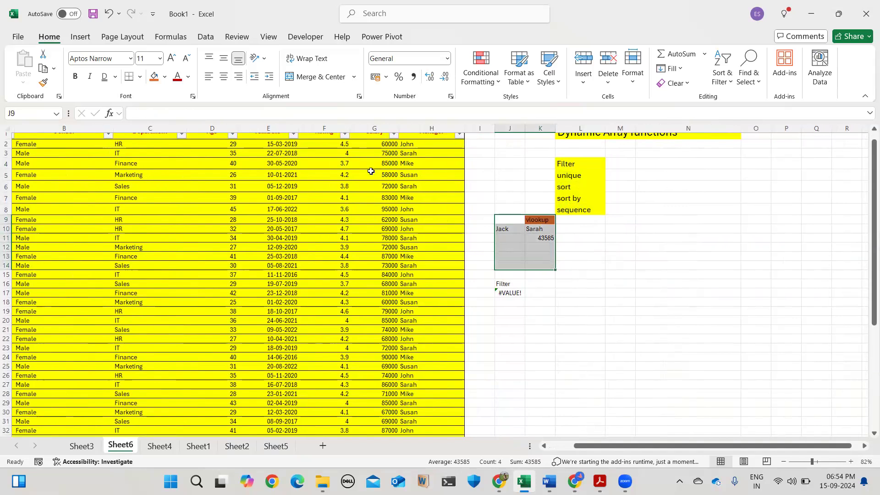
scroll(264, 180, "up", 2)
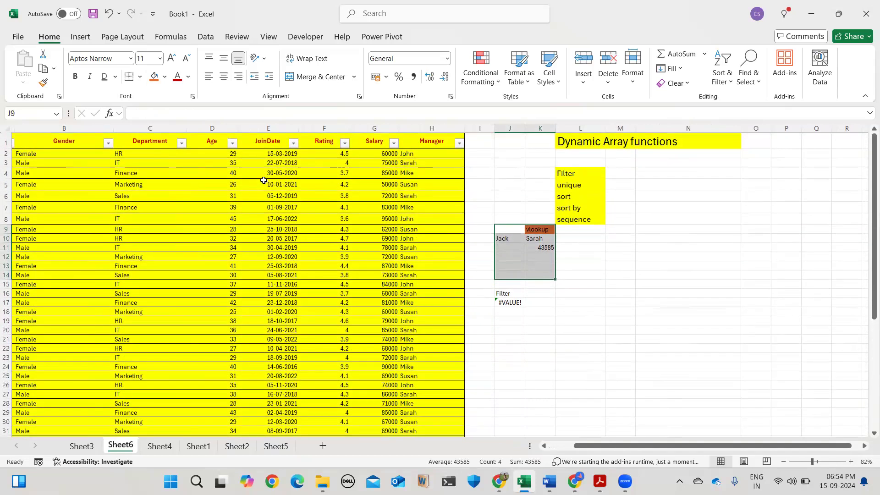
left_click(510, 285)
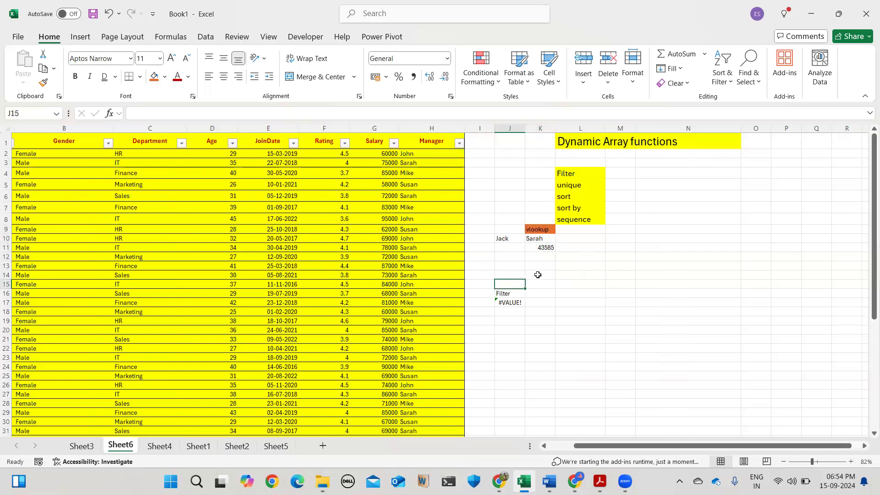
left_click(537, 255)
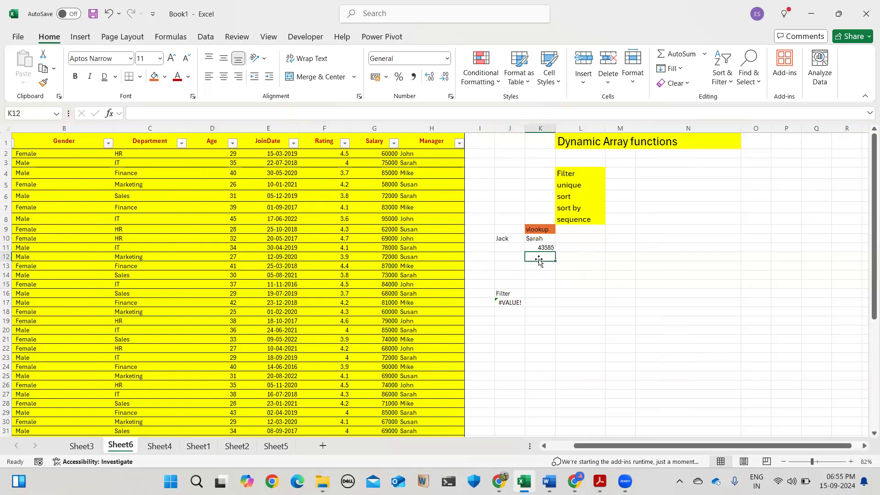
left_click(209, 160)
left_click(270, 164)
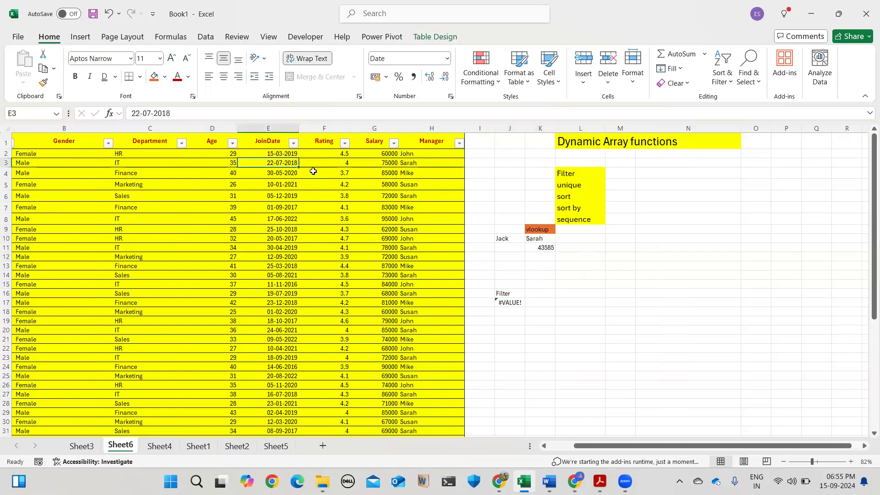
left_click(340, 163)
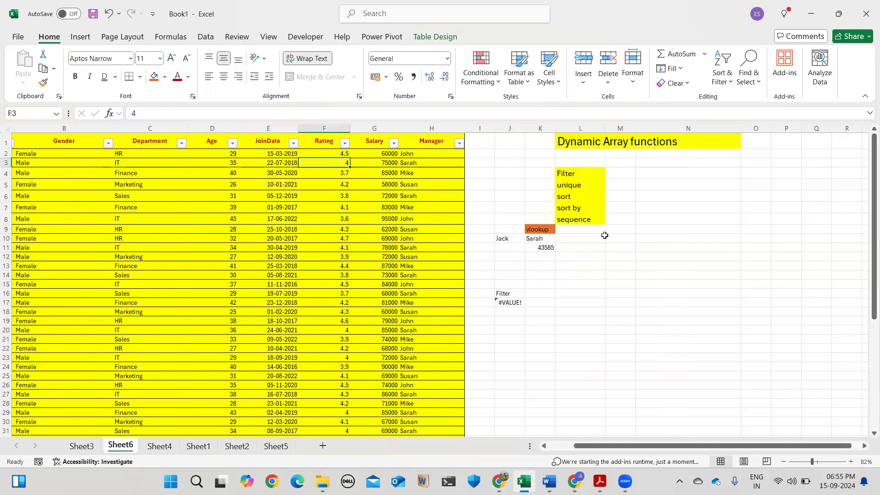
left_click_drag(640, 258, 629, 177)
left_click(625, 174)
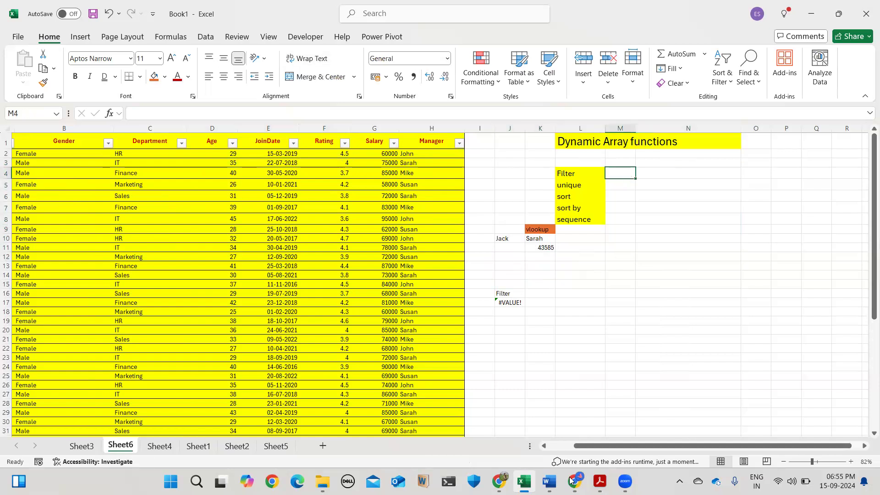
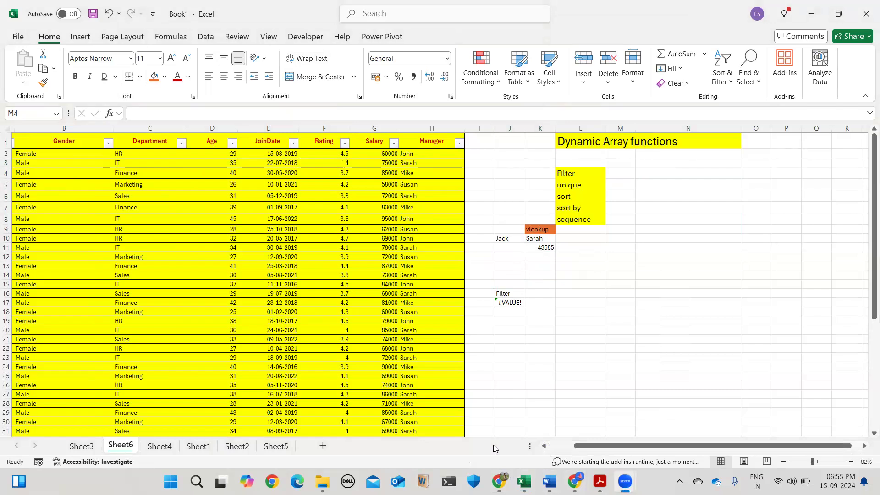
key("super+Tab")
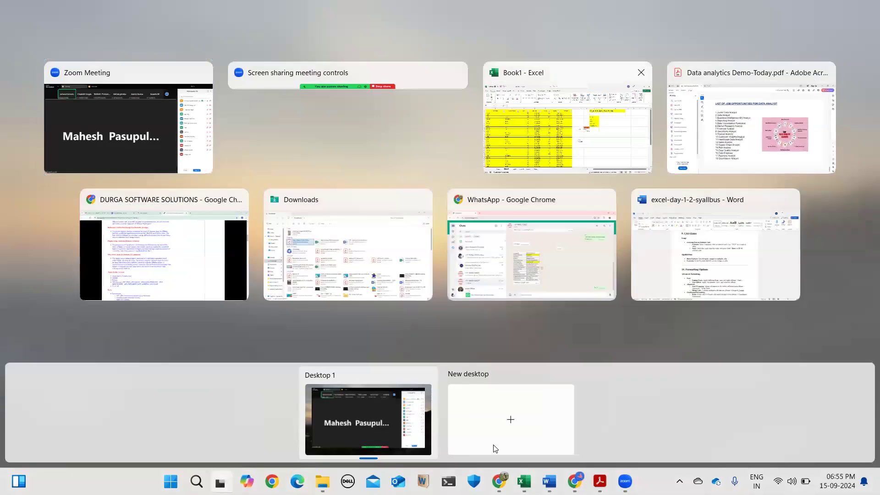
key("Escape")
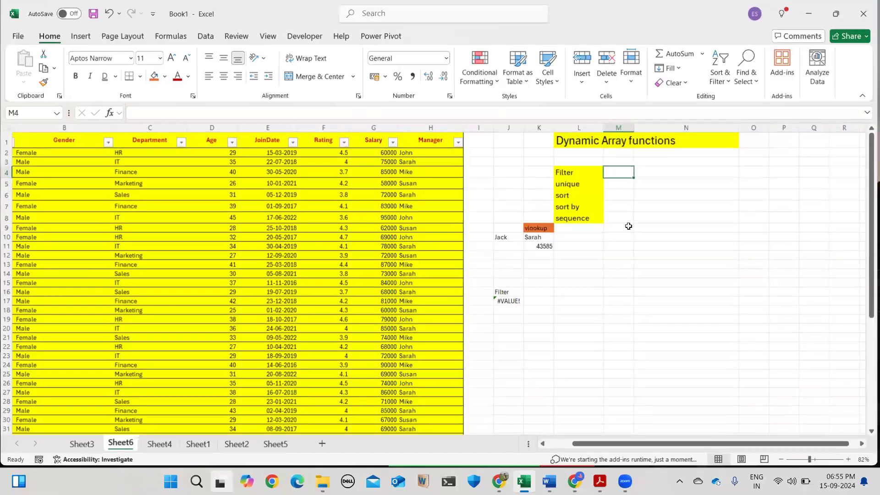
Start a FILTER formula in cell O4 with the Employeedata table as its array.
scroll(628, 226, "right", 3)
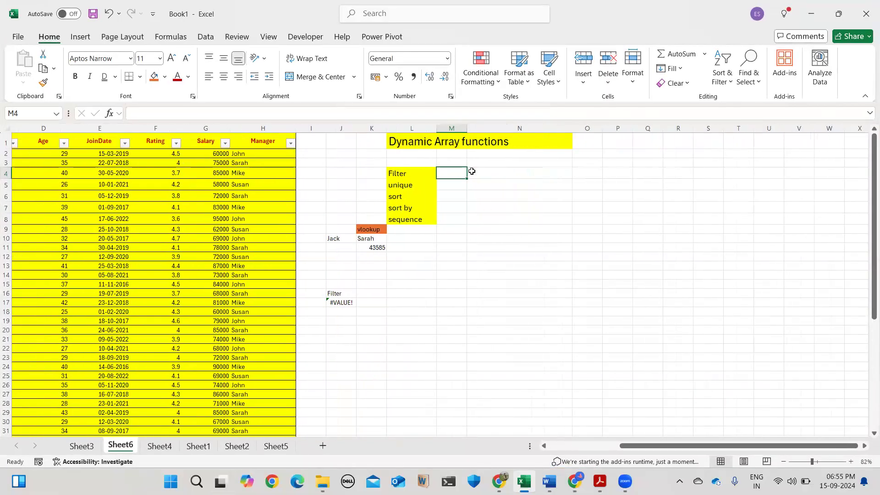
scroll(471, 171, "right", 1)
left_click(548, 170)
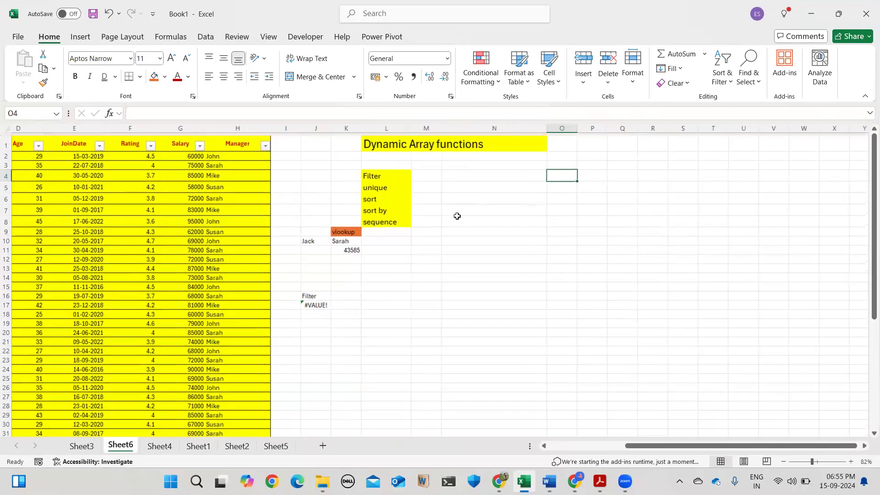
type("=")
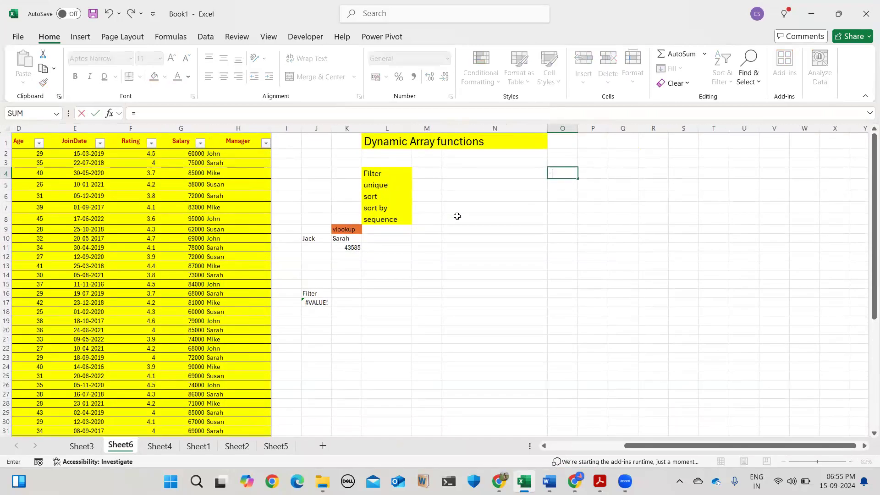
type("filter")
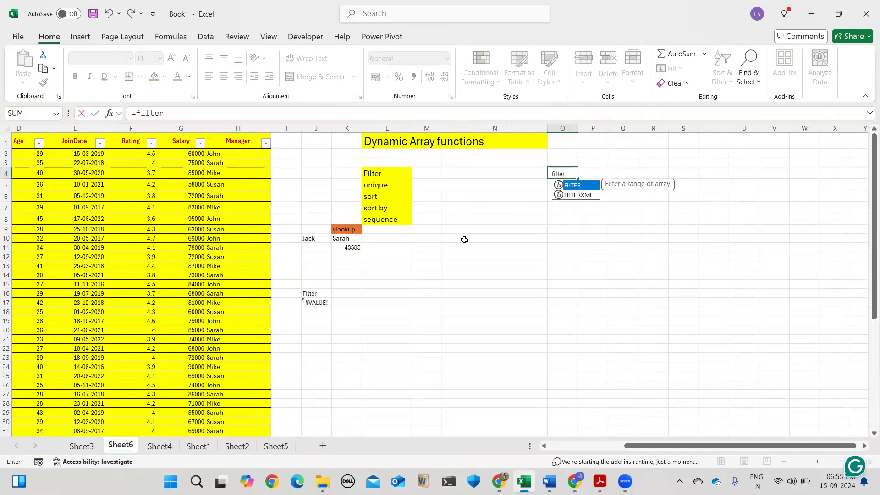
key("Tab")
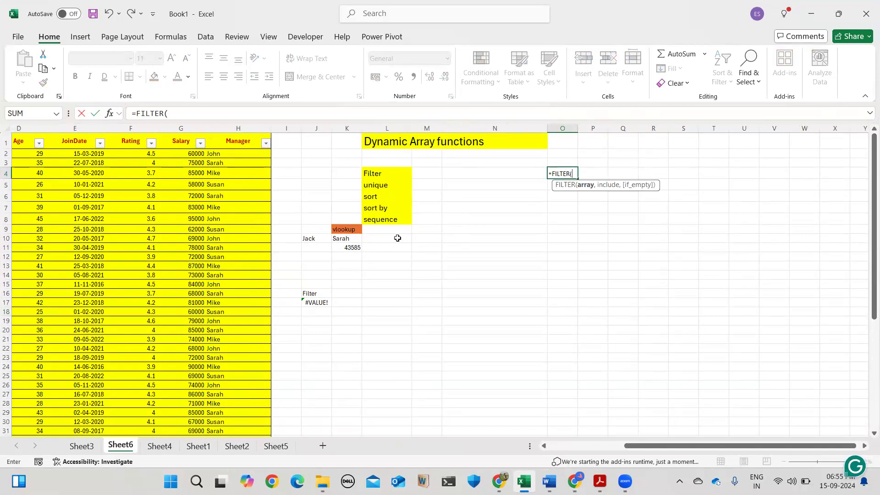
type("em")
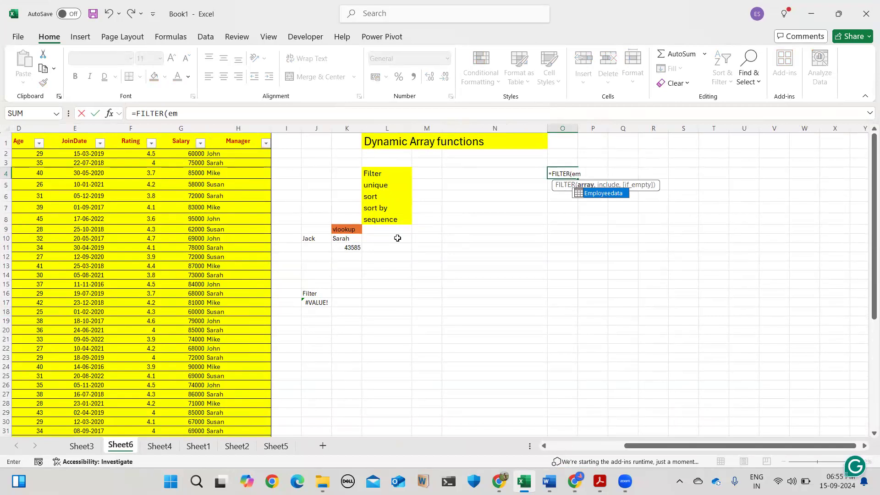
key("Tab")
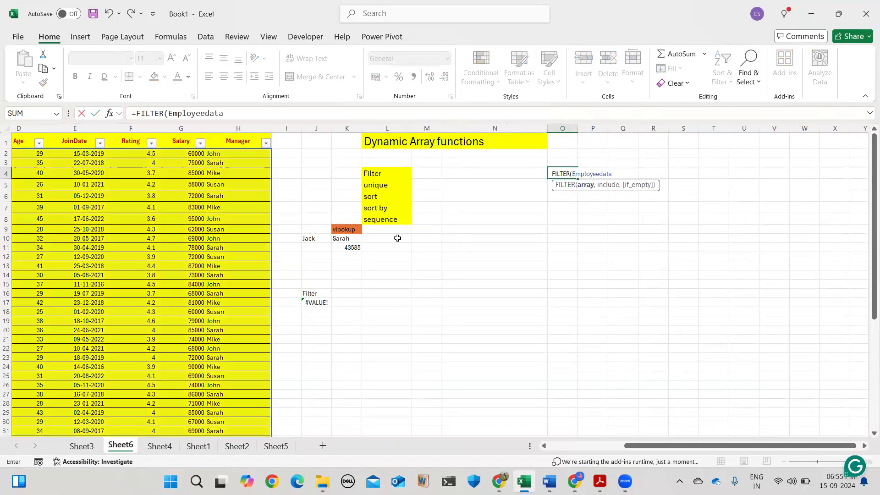
Complete the FILTER formula with the include condition Employeedata[Department]="HR" and enter it.
type(",em")
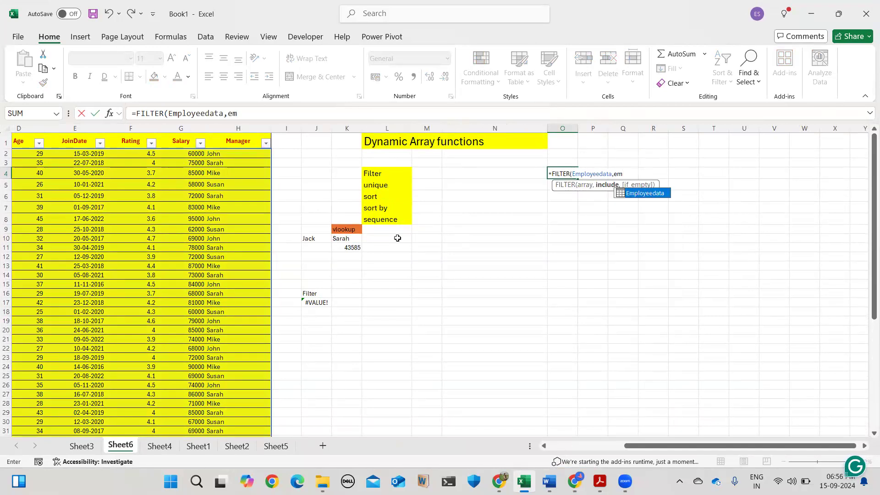
key("Tab")
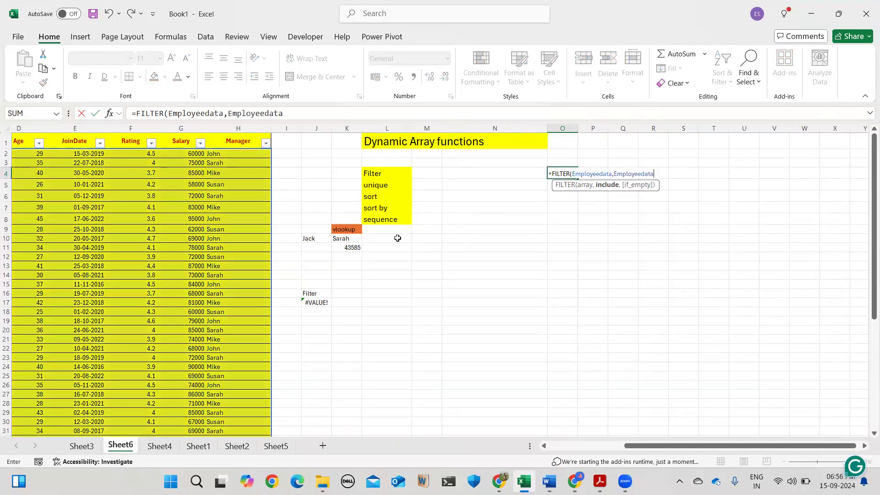
scroll(86, 294, "left", 2)
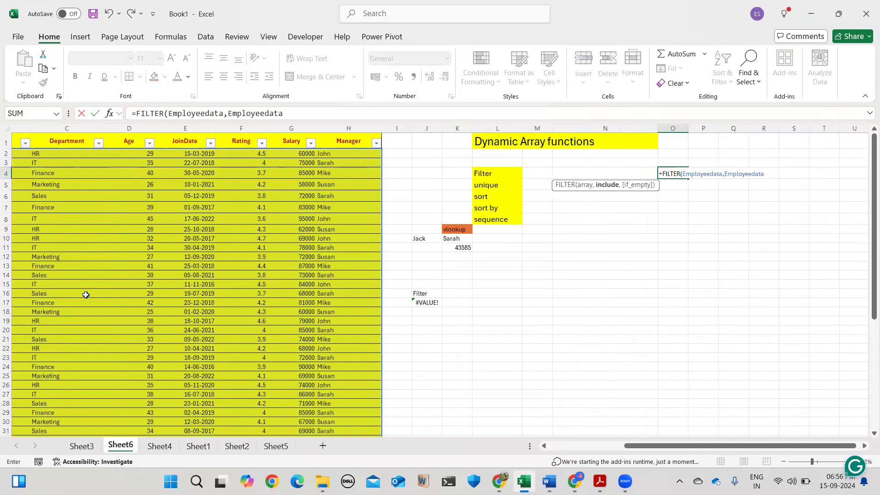
scroll(86, 294, "right", 2)
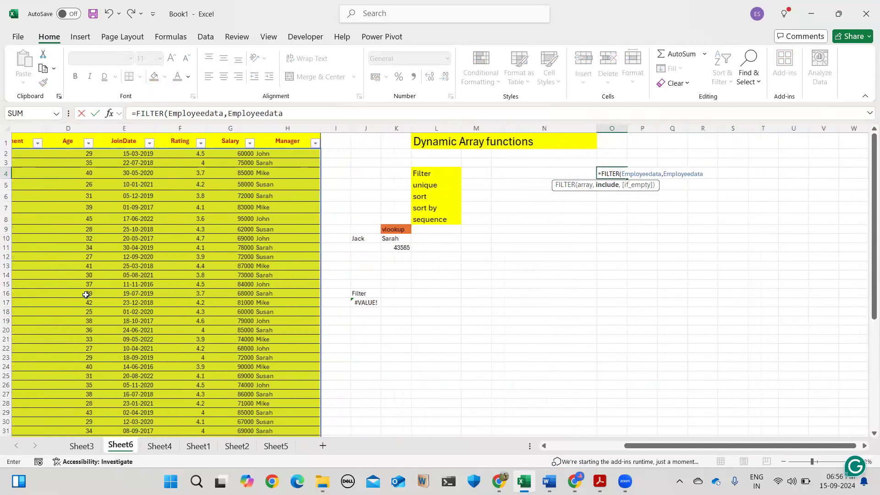
type("[de")
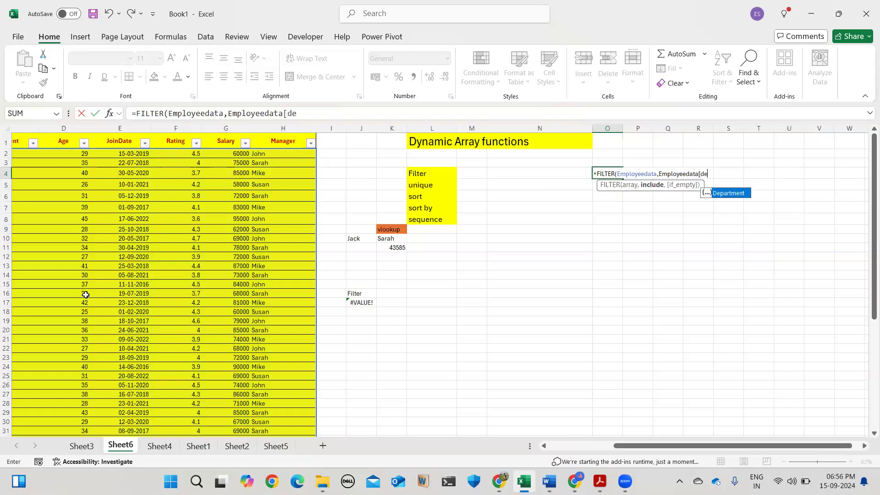
key("Tab")
type("]")
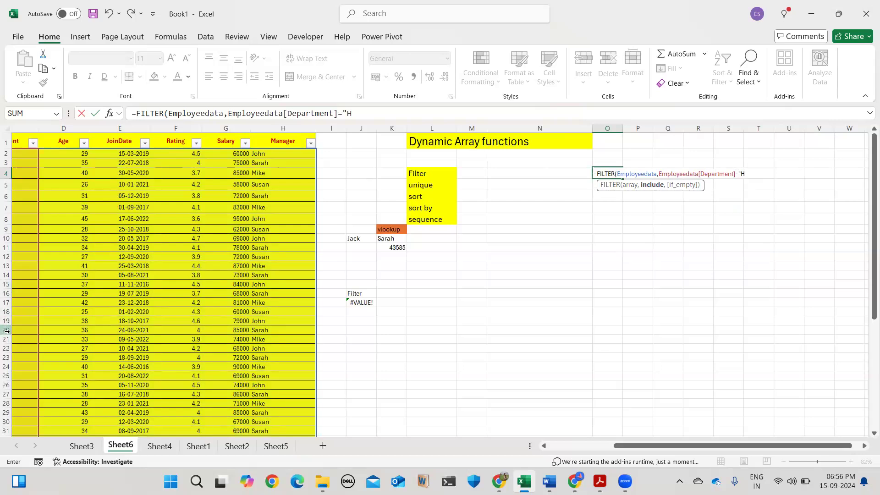
scroll(126, 308, "left", 1)
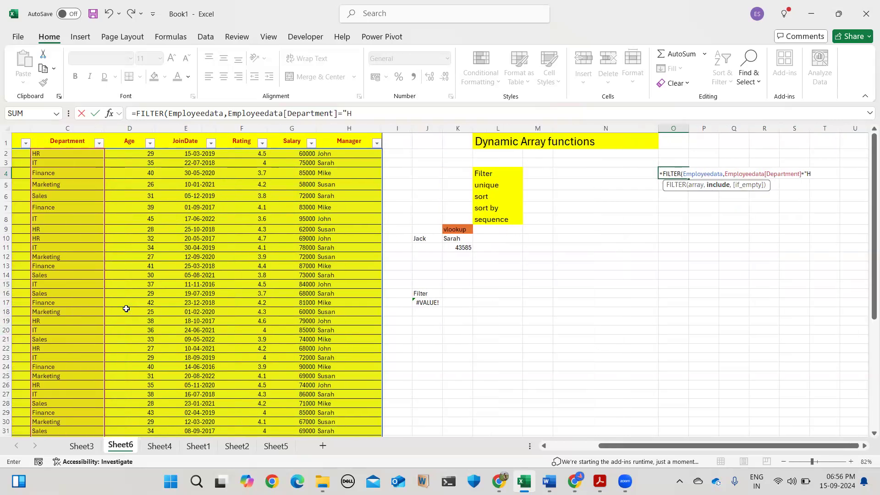
type("R\"")
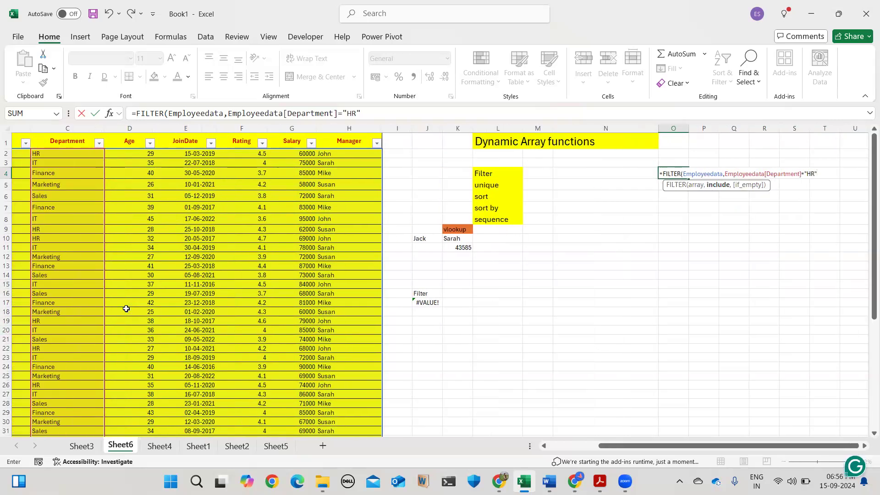
type(")")
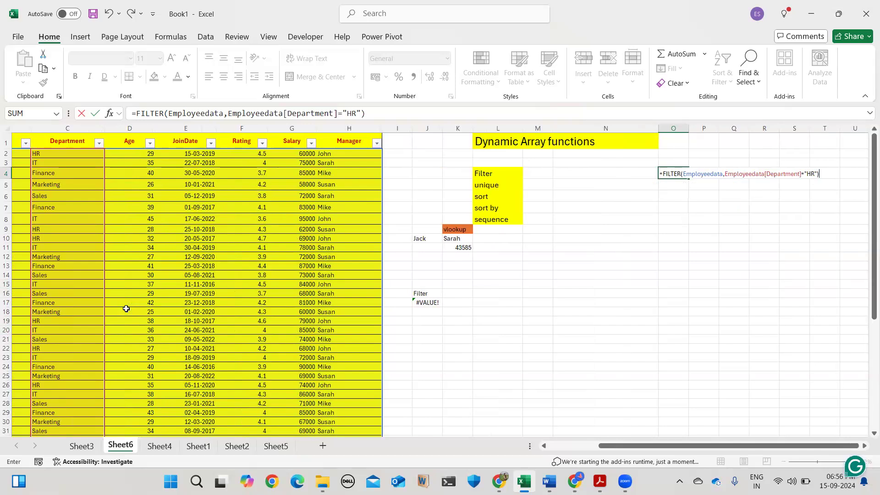
key("Return")
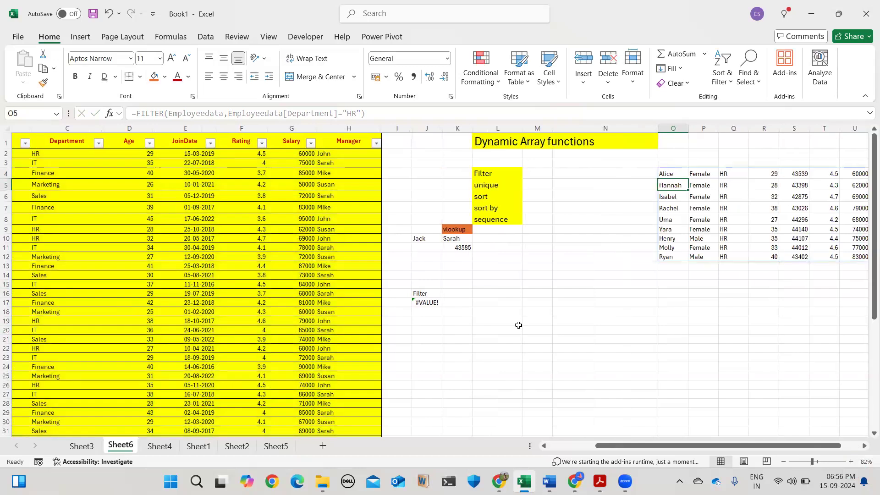
Inspect the spilled FILTER output in O4:V12 and the formula behind it.
scroll(519, 325, "right", 3)
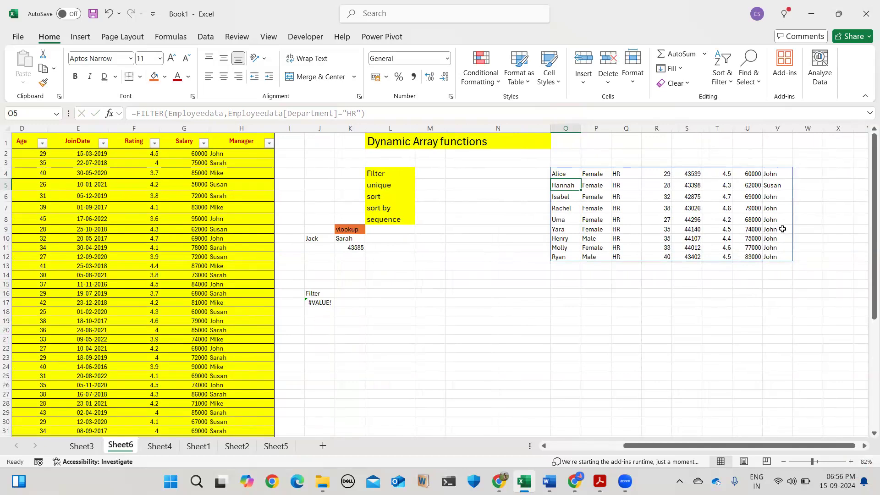
left_click(592, 298)
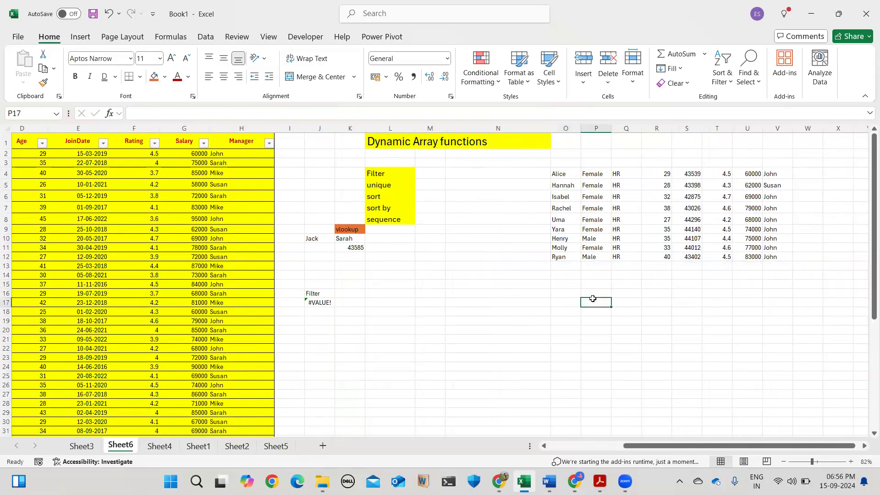
left_click(618, 187)
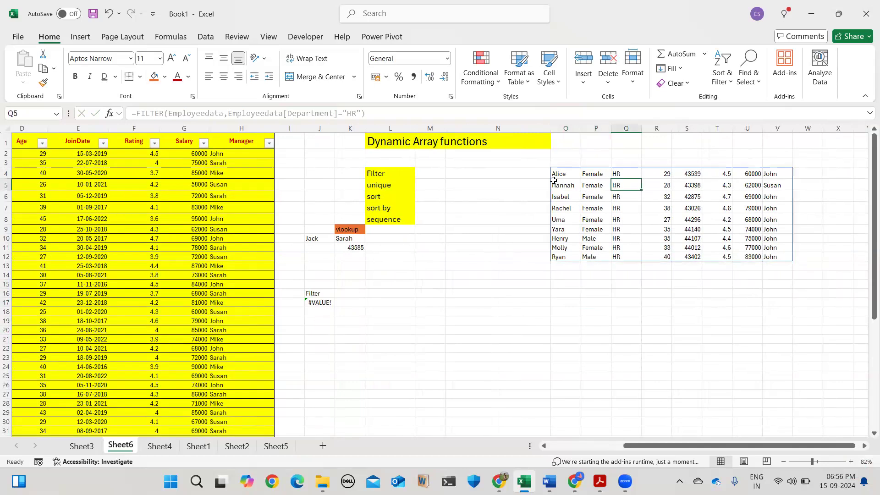
scroll(633, 271, "right", 2)
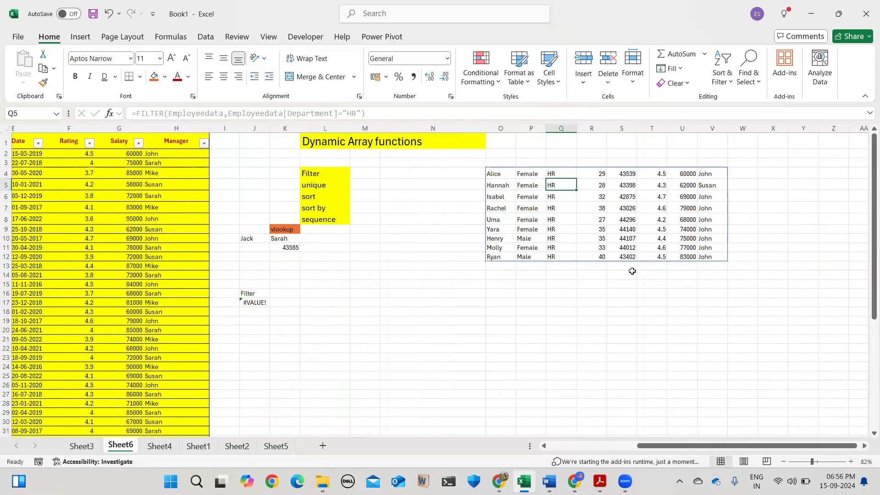
scroll(632, 271, "right", 3)
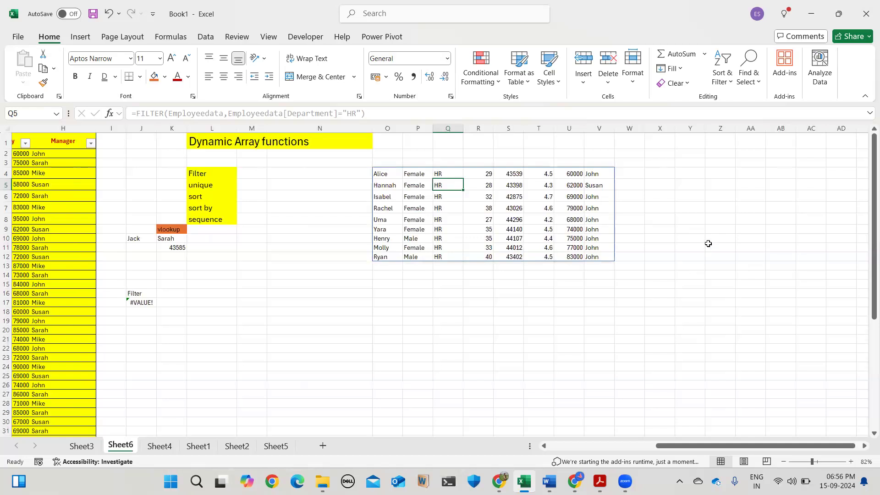
scroll(709, 243, "right", 1)
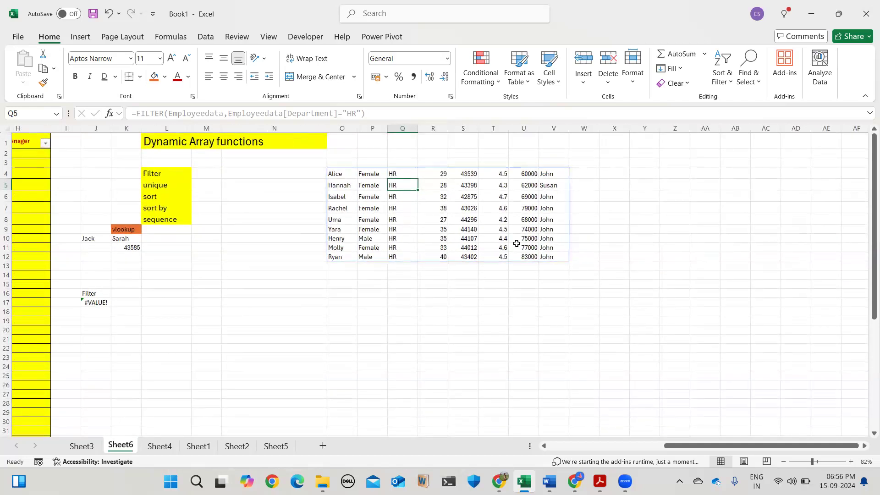
left_click_drag(333, 171, 561, 255)
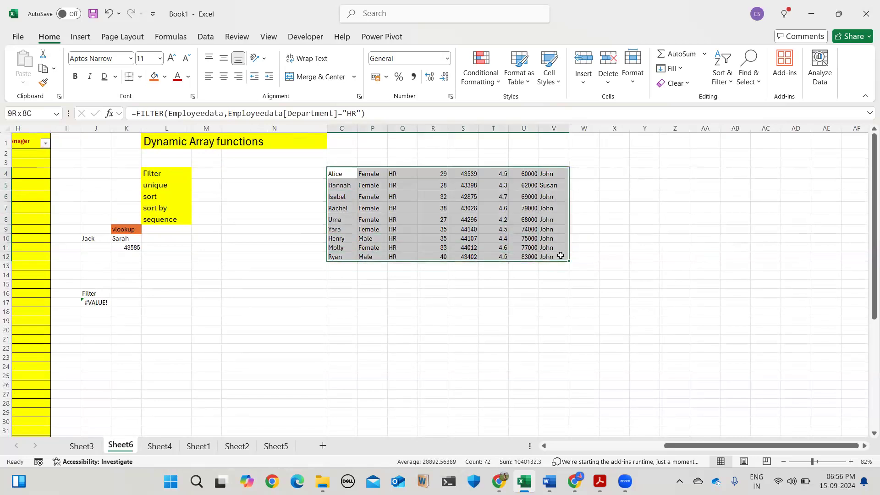
left_click(616, 173)
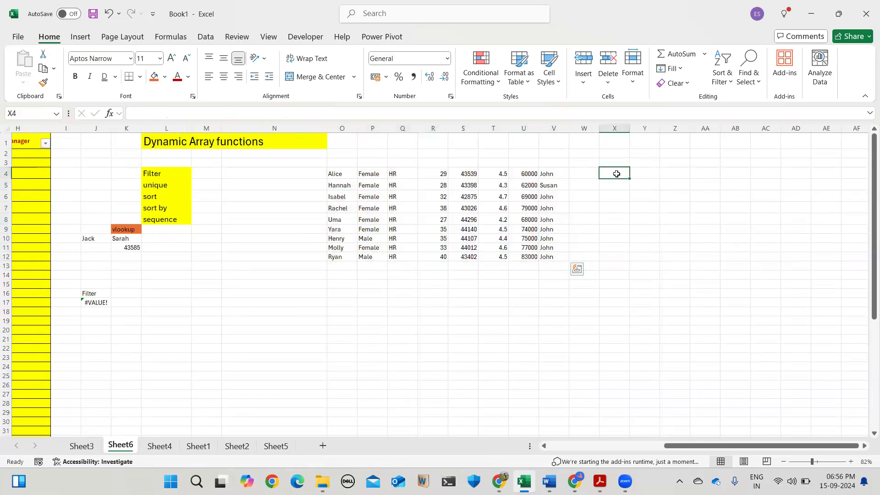
type("=")
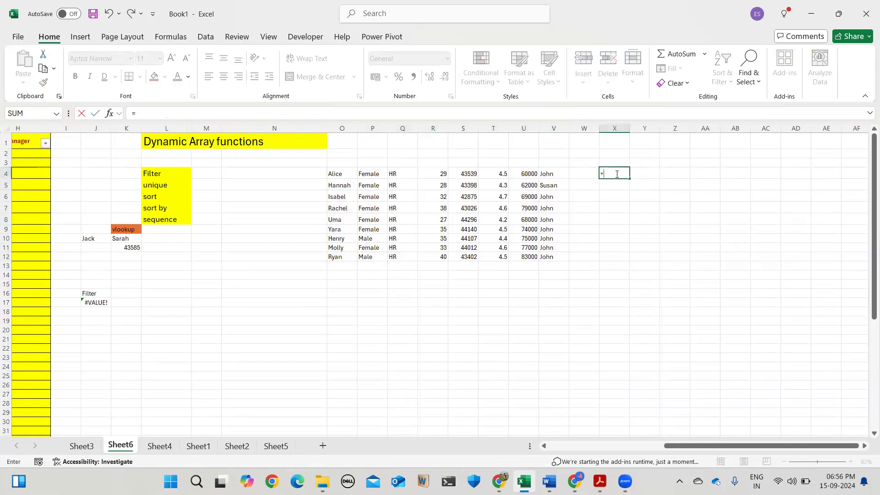
type("fi")
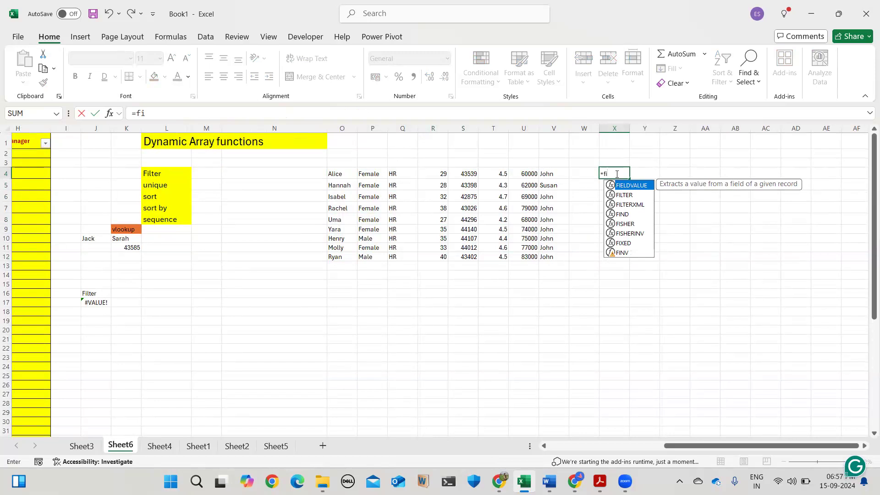
key("Down")
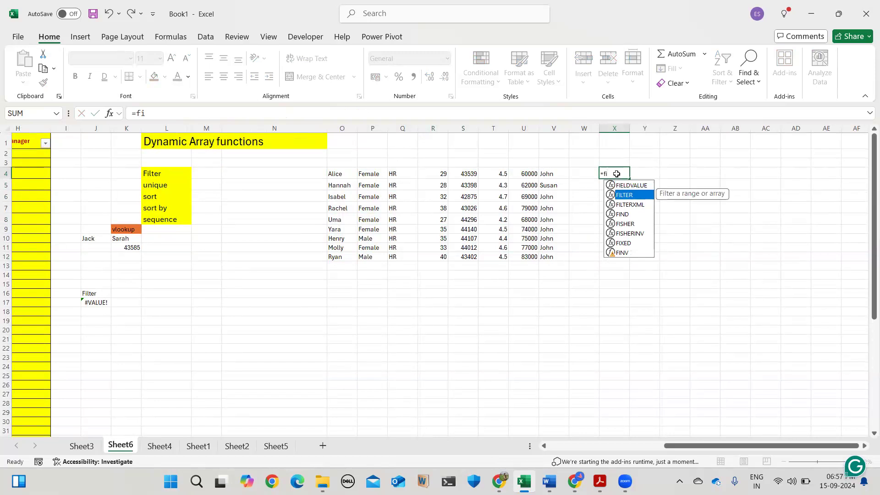
key("Return")
left_click(617, 174)
key("BackSpace")
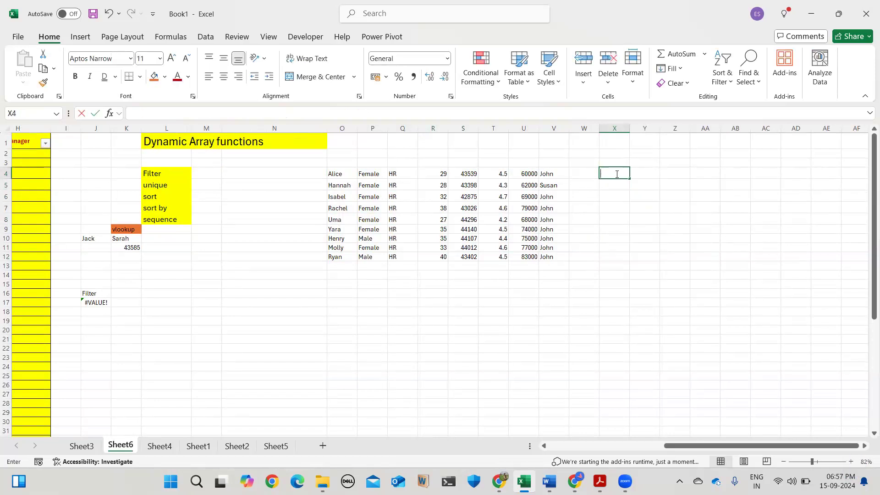
Start a FILTER formula in cell X4 with the Employeedata[name] column as its array.
type("=Fi")
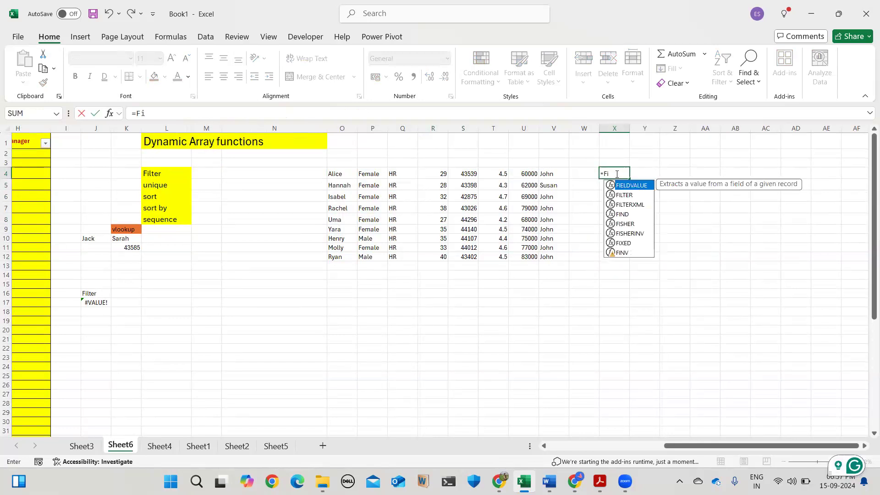
key("Down")
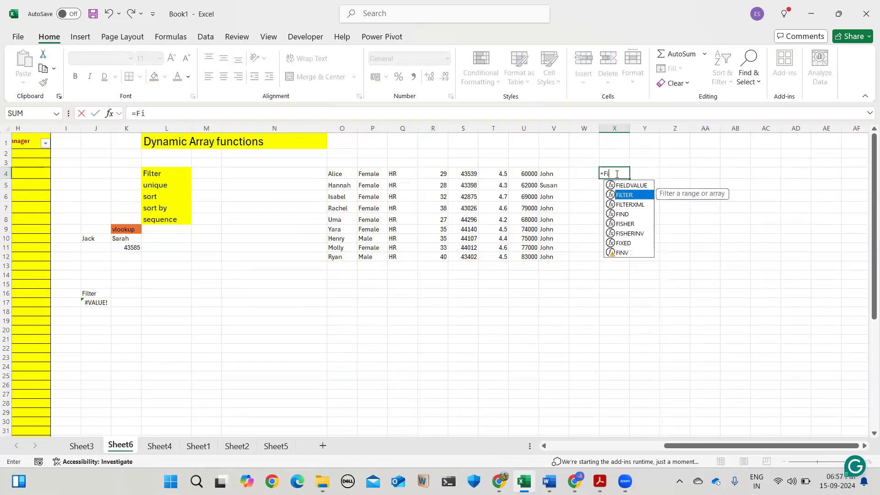
key("Tab")
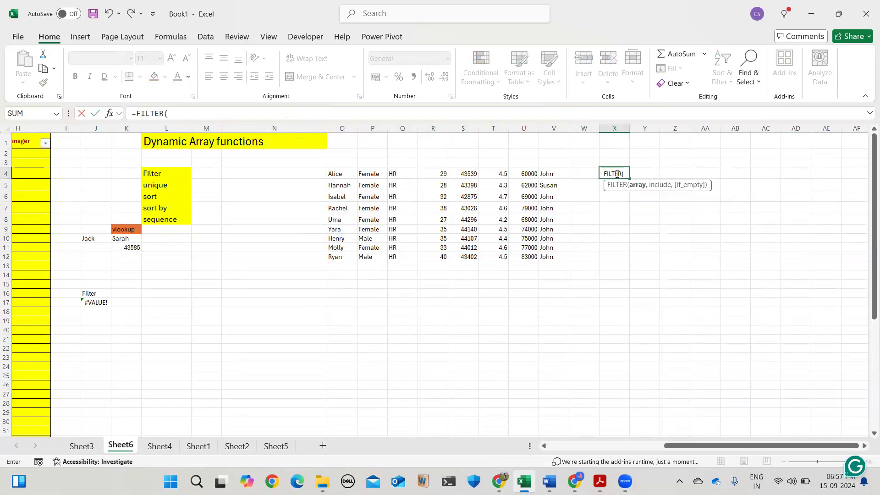
type("em")
key("Tab")
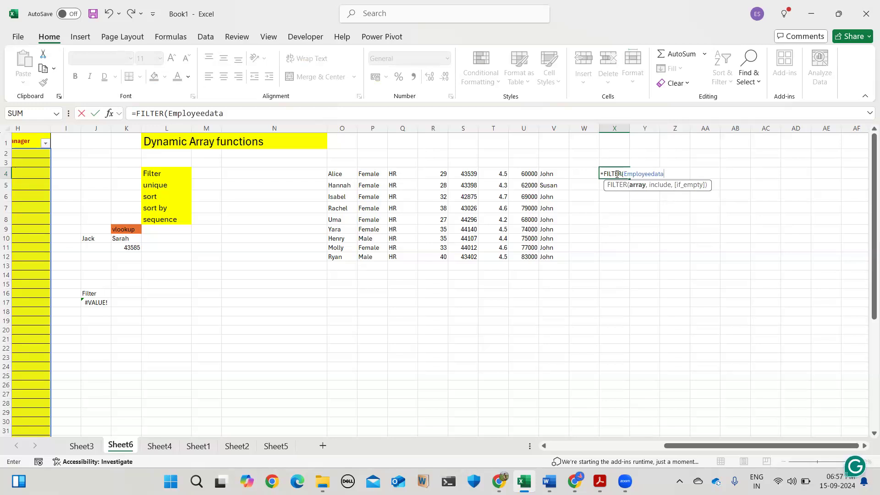
type("[")
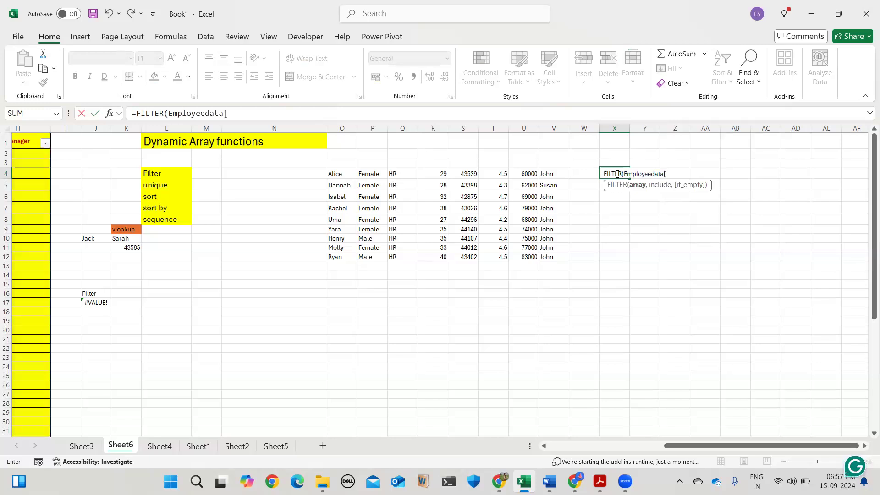
type("name")
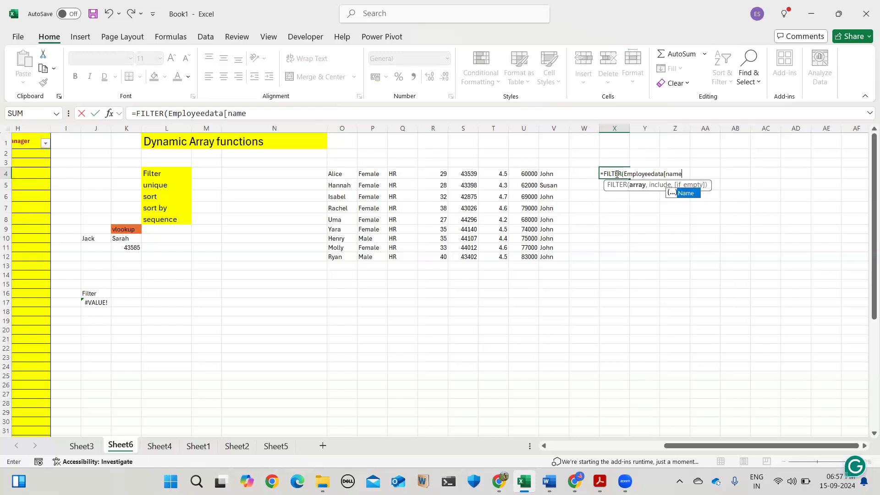
type("]")
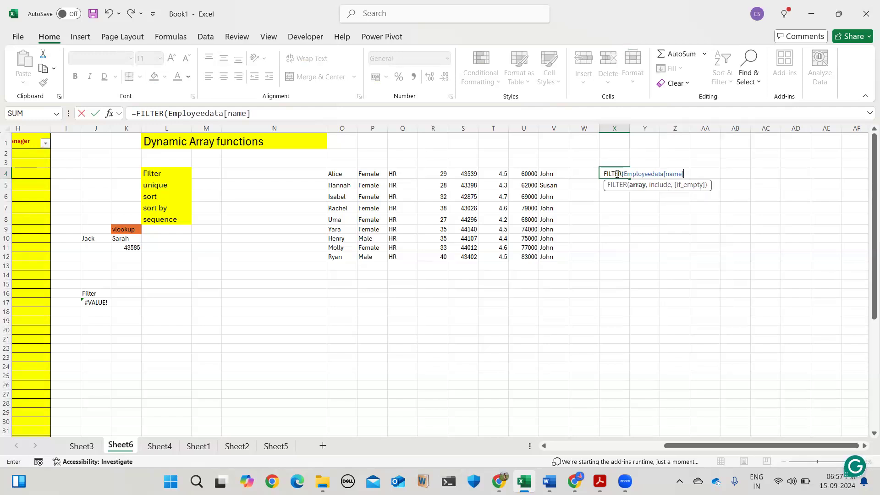
Add the first include condition (Employeedata[Department]="HR") to the X4 formula, followed by a multiplication sign for a second condition.
type(",")
type("(")
type("E")
key("BackSpace")
type("em")
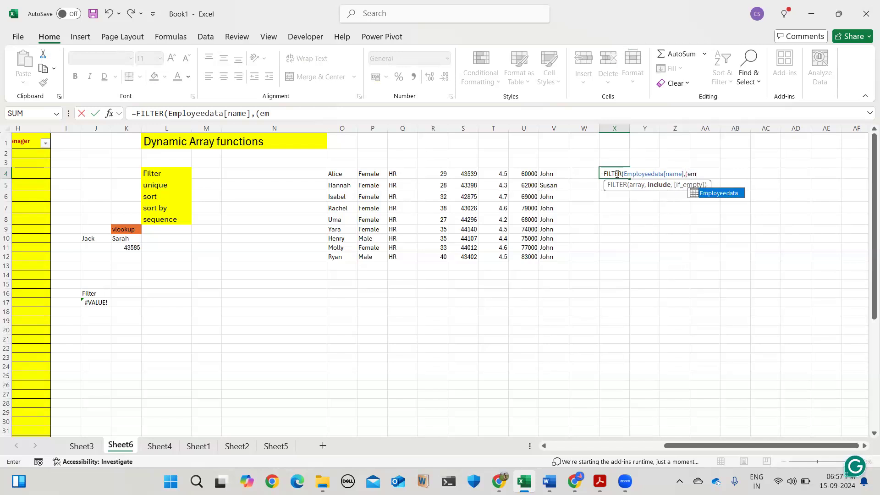
key("Tab")
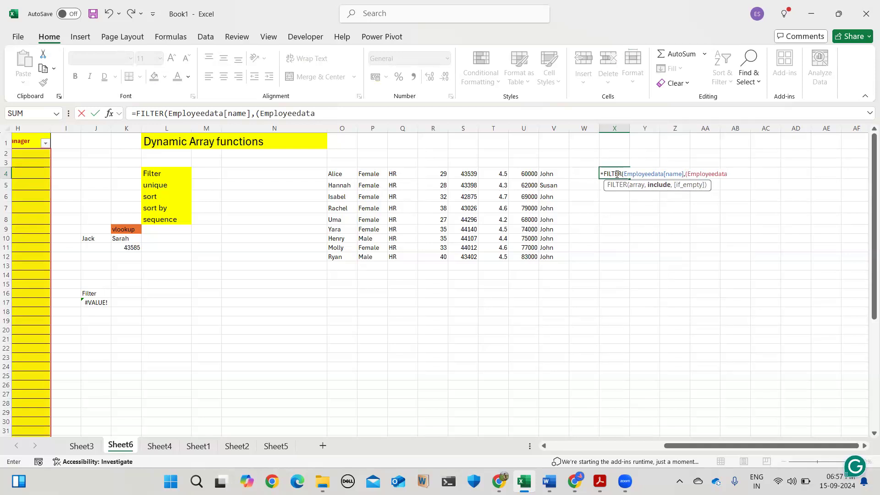
type("[")
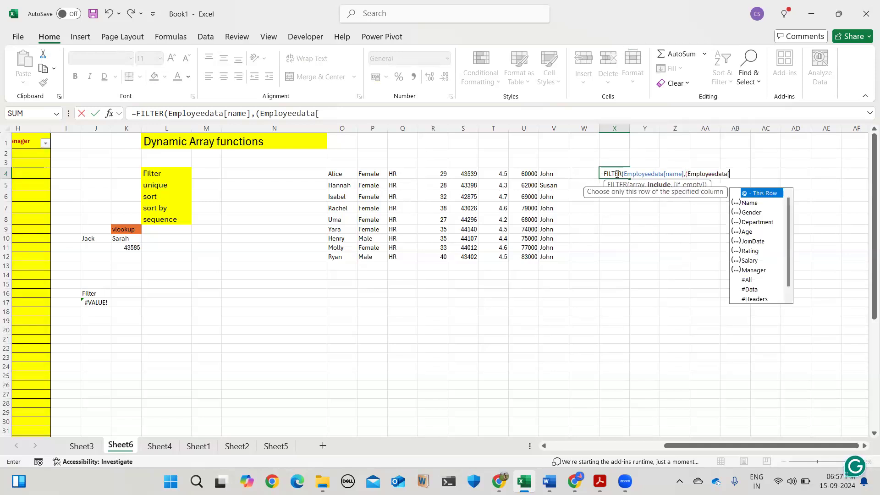
type("dep")
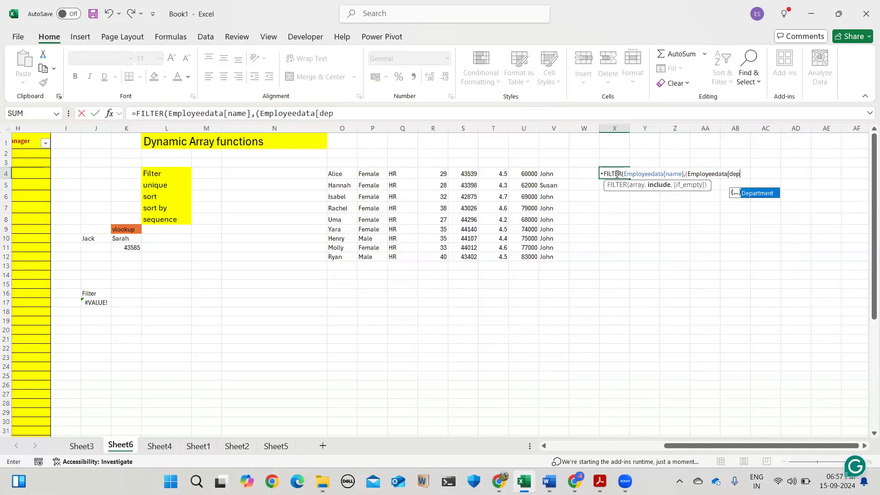
key("Tab")
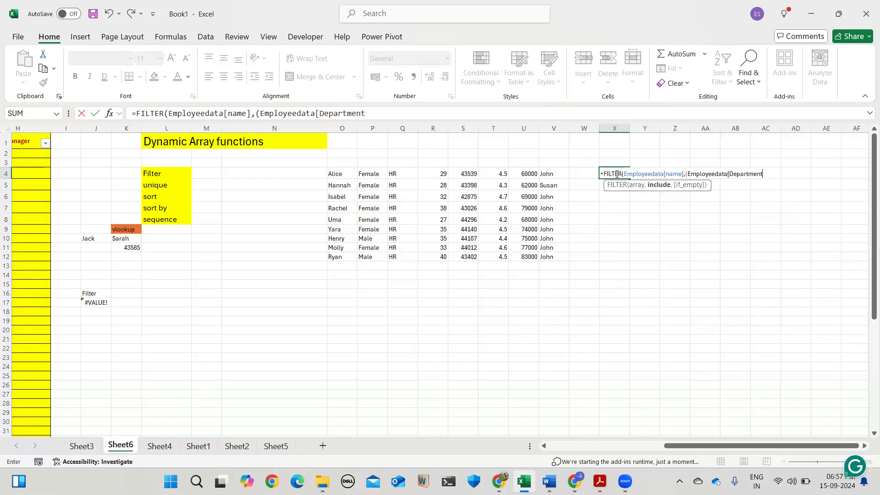
type("]=")
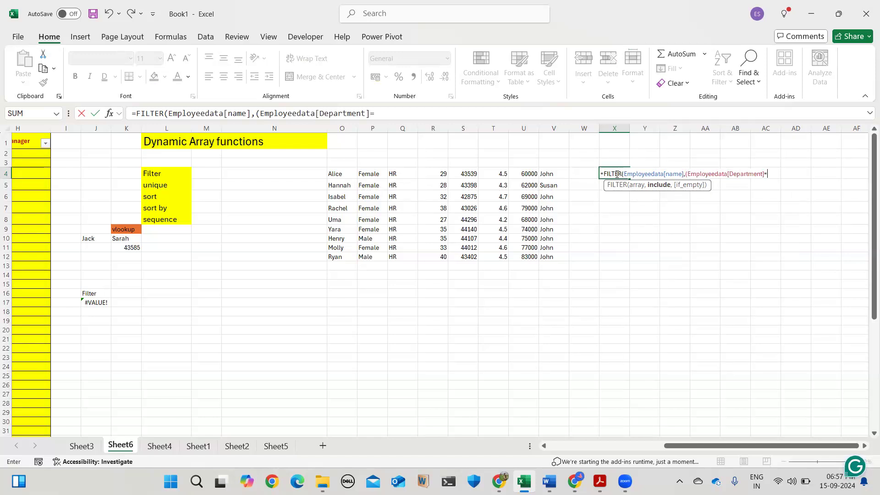
type("\"HR\")*")
Complete the X4 formula with the second condition (Employeedata[Salary]>=65000), close the brackets and enter it.
scroll(779, 212, "right", 3)
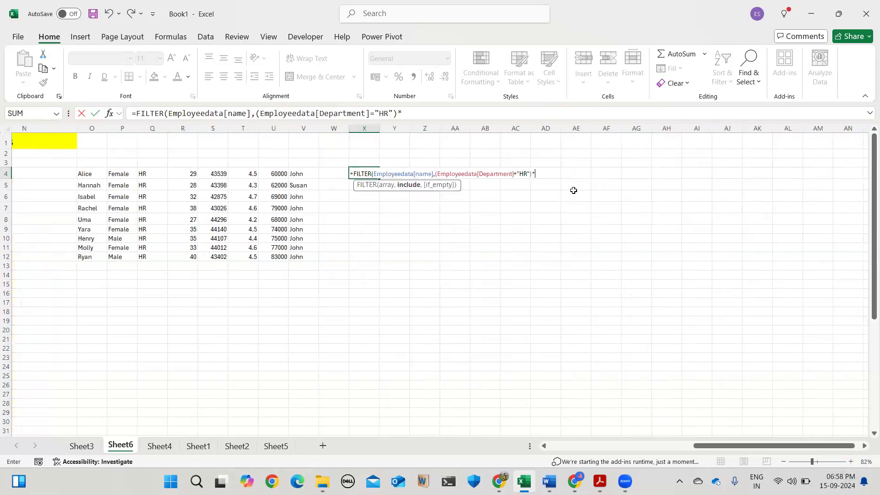
type("(emp")
double_click(574, 194)
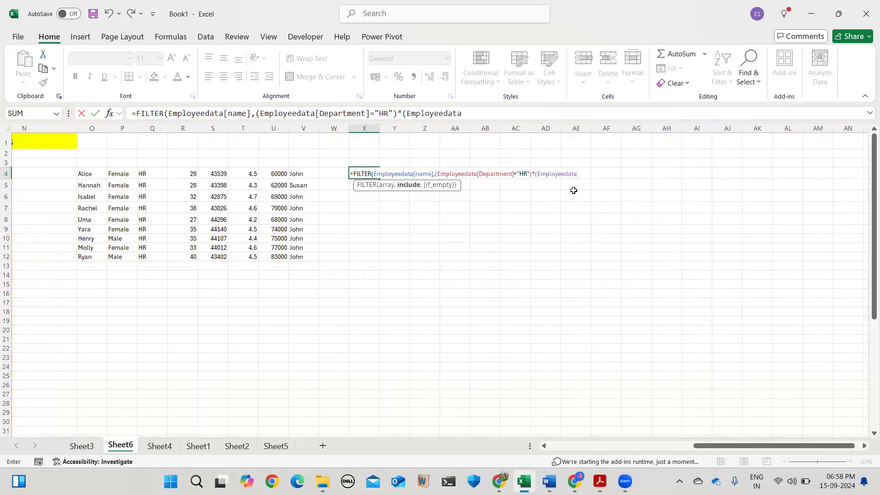
type("[sa")
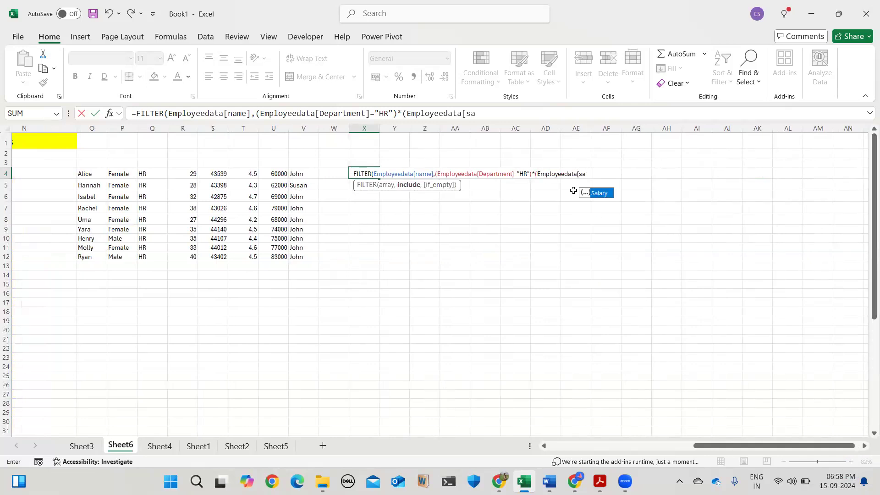
key("Tab")
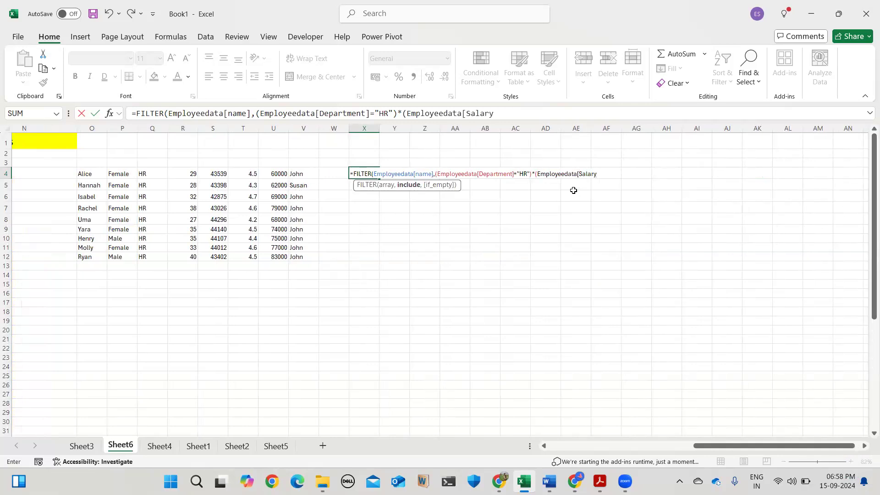
type("]>=6000")
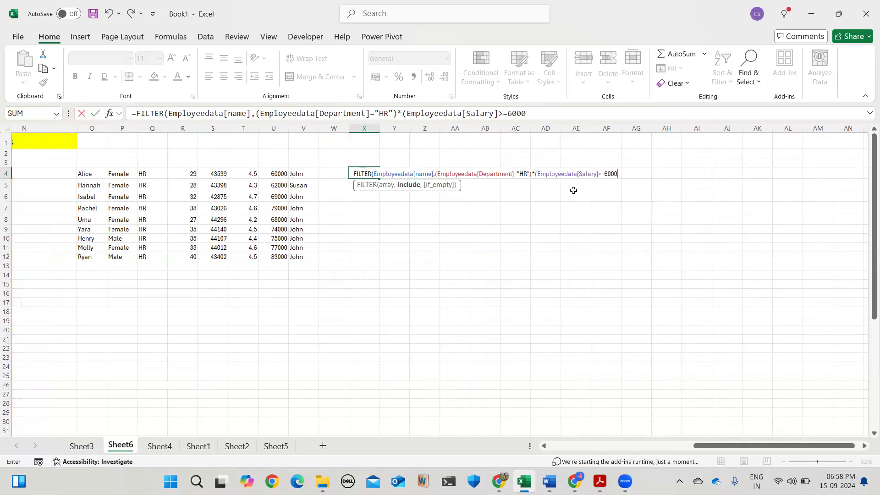
type("0")
key("BackSpace")
key("BackSpace")
key("BackSpace")
key("BackSpace")
type("5000))")
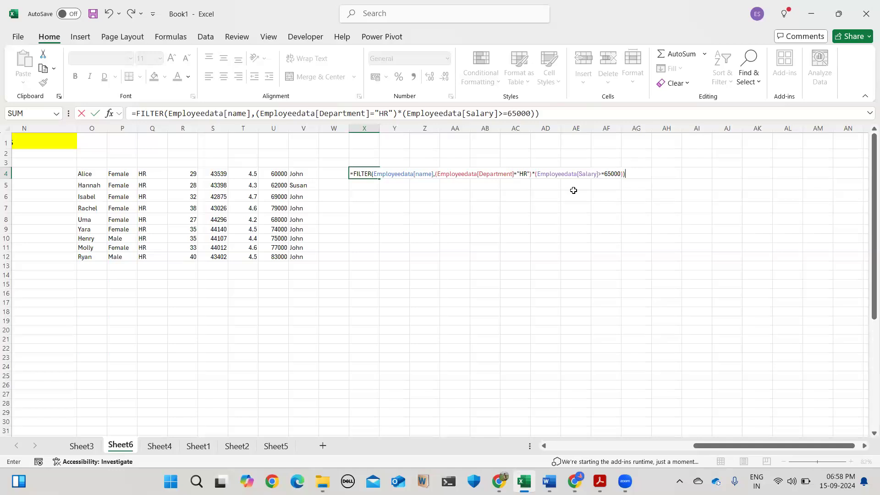
key("Return")
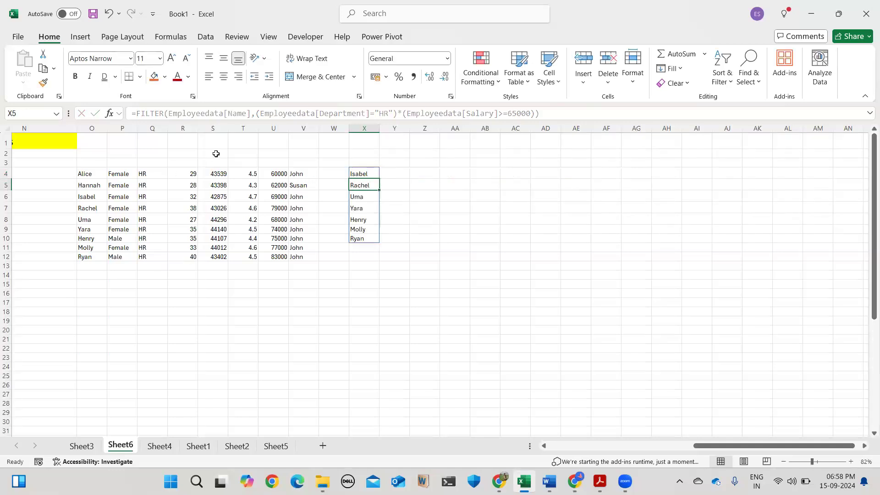
Label the spilled name list with the text >65000 in cell X2.
left_click_drag(359, 173, 360, 240)
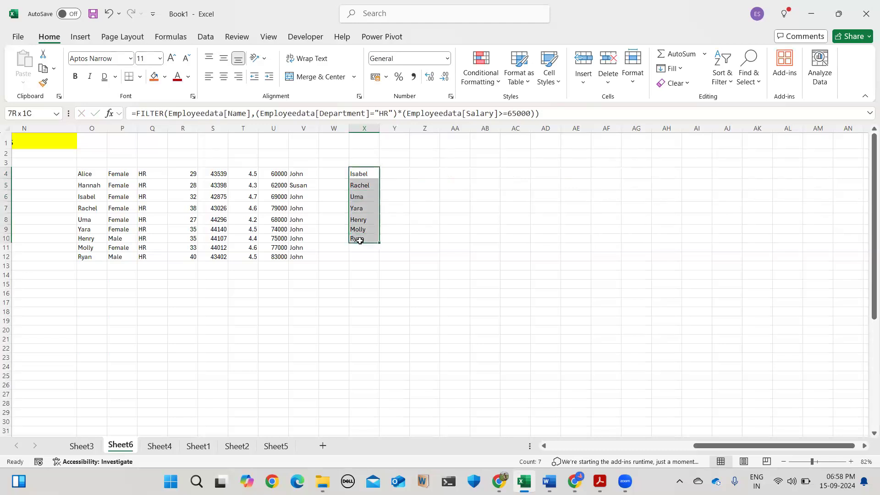
left_click(365, 160)
left_click(364, 154)
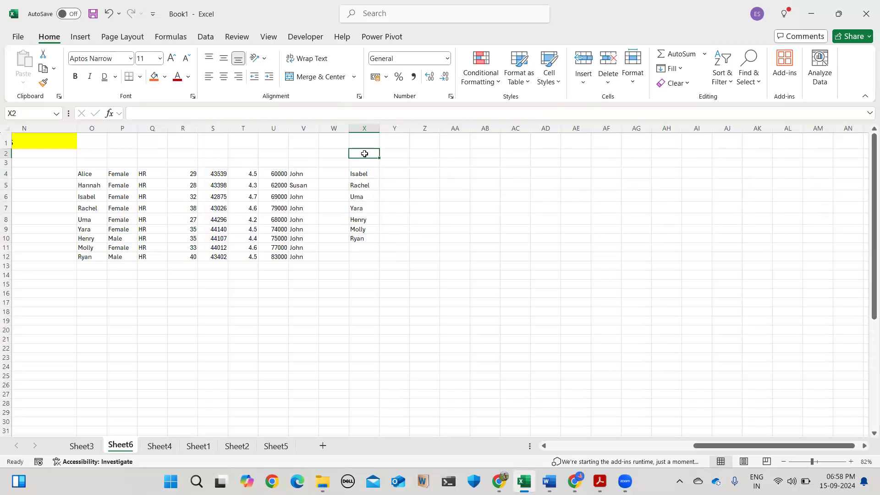
type(">")
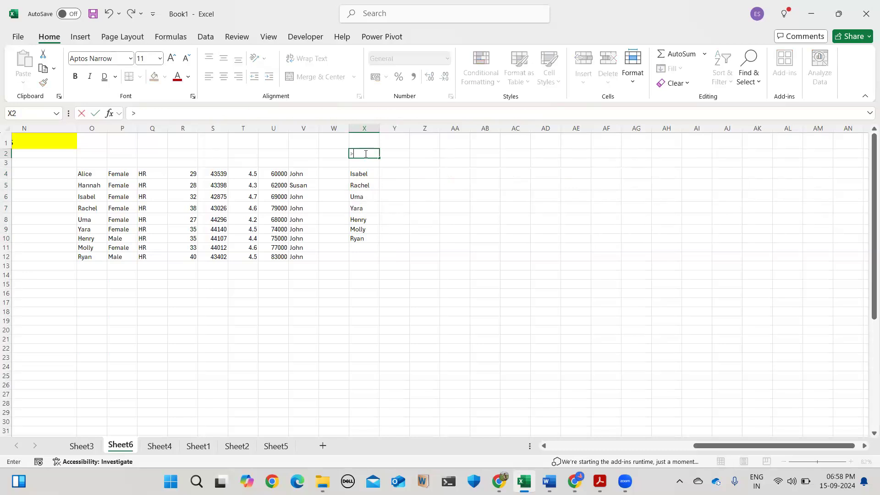
type("65000")
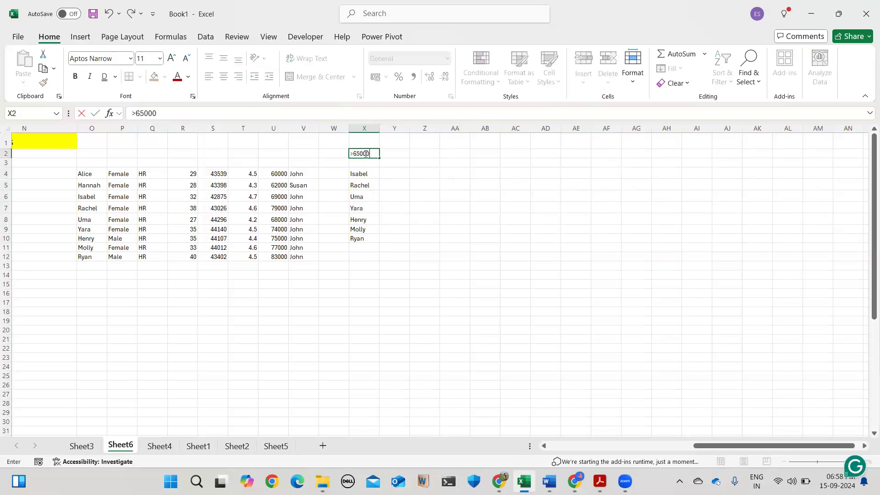
Fill the spilled names in X4:X10 with the lightest blue theme colour.
left_click_drag(364, 173, 365, 239)
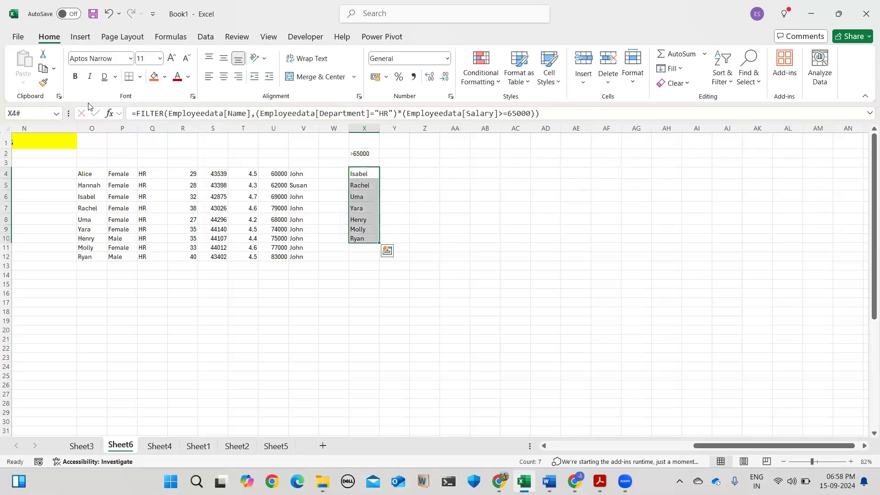
left_click(165, 77)
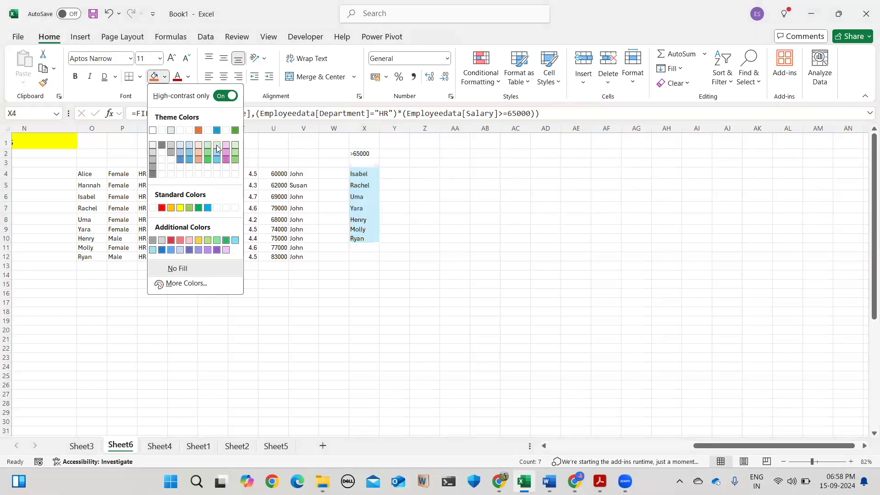
left_click(216, 144)
left_click(383, 164)
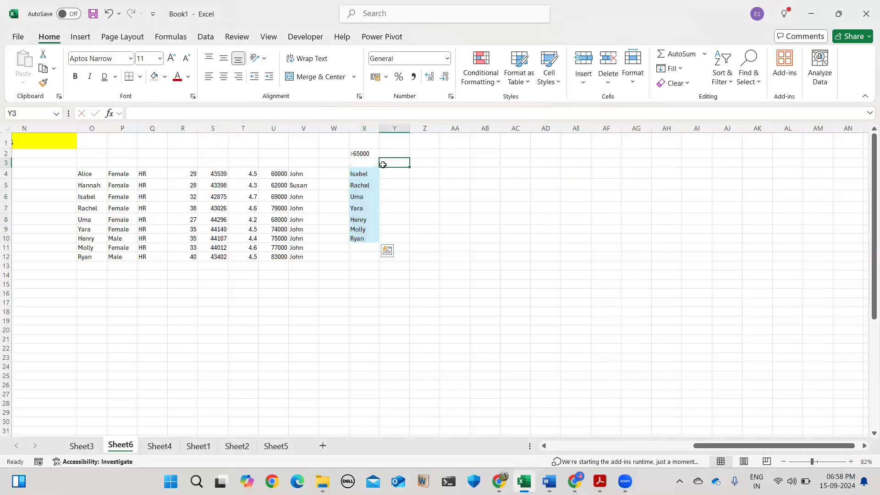
Select the first FILTER output in O4:V12 and open its Quick Analysis options.
left_click_drag(83, 175, 307, 264)
left_click(326, 273)
scroll(152, 263, "left", 4)
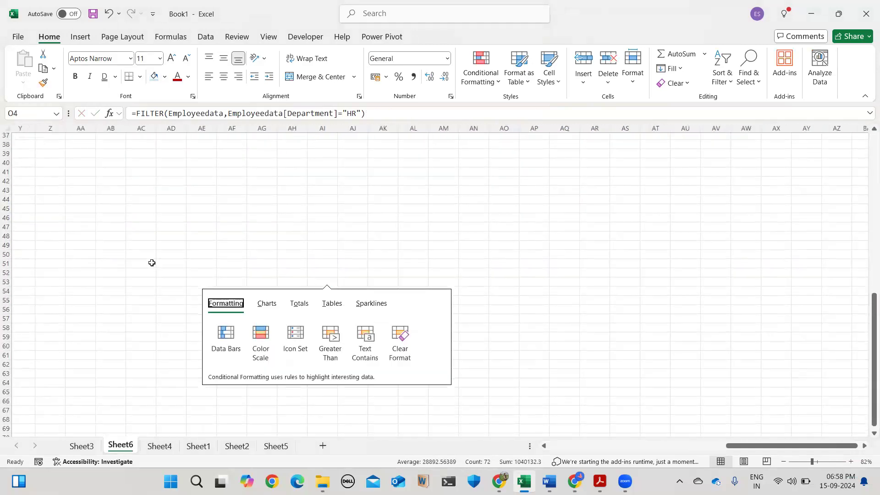
Fill the HR filter results in O4:V13 with a light pink-purple theme color and apply all borders to them.
scroll(152, 263, "up", 9)
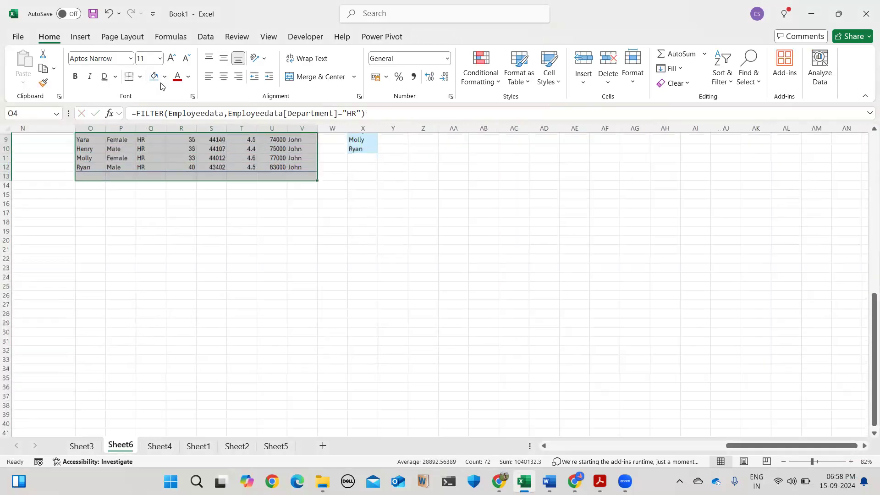
left_click(165, 77)
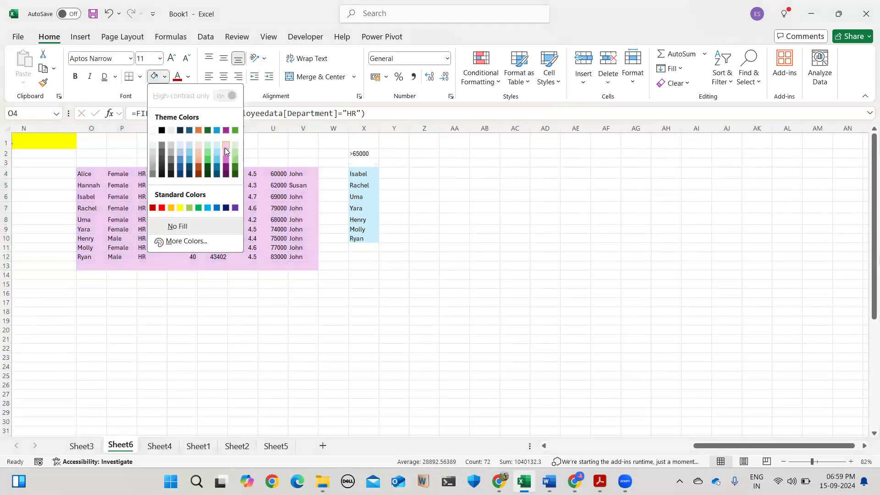
left_click(225, 148)
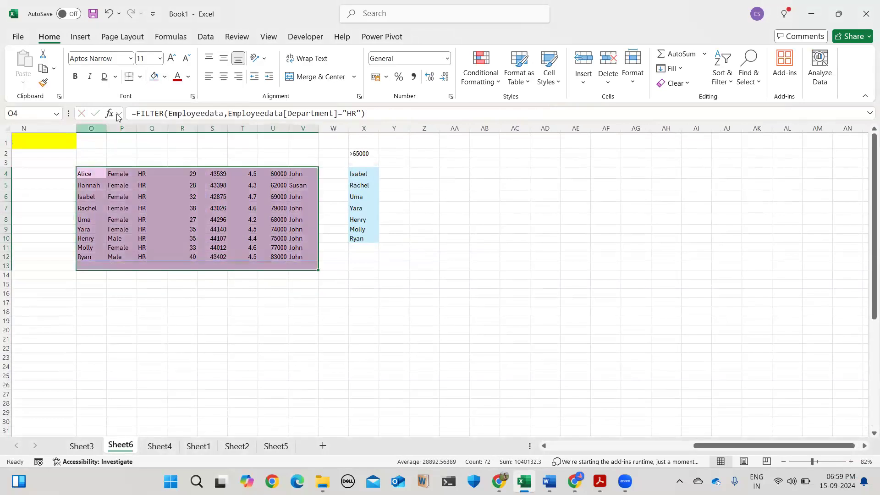
left_click(140, 77)
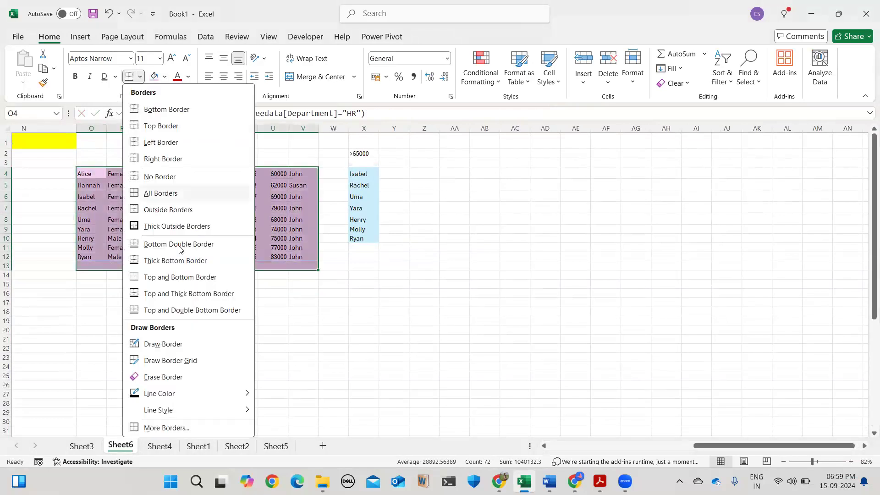
left_click(196, 194)
left_click(136, 158)
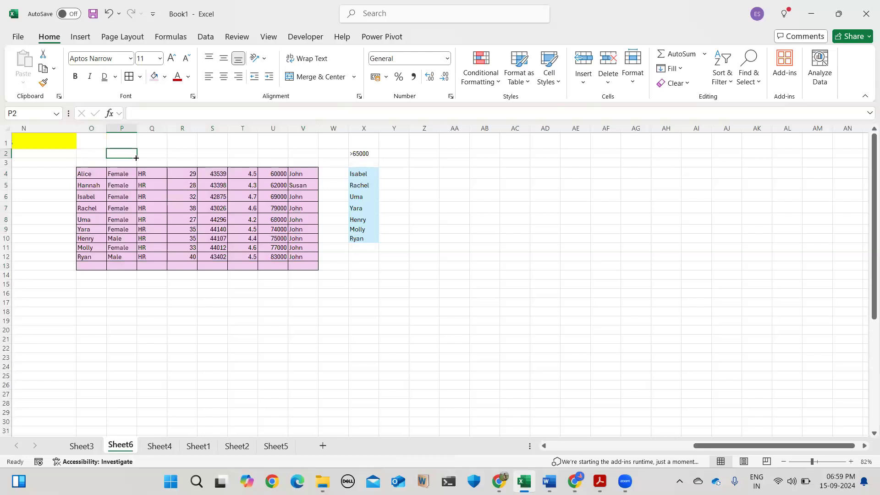
Examine the FILTER formulas behind the HR results in O4 and the list of names with salary of at least 65000 in X4.
left_click_drag(84, 174, 90, 248)
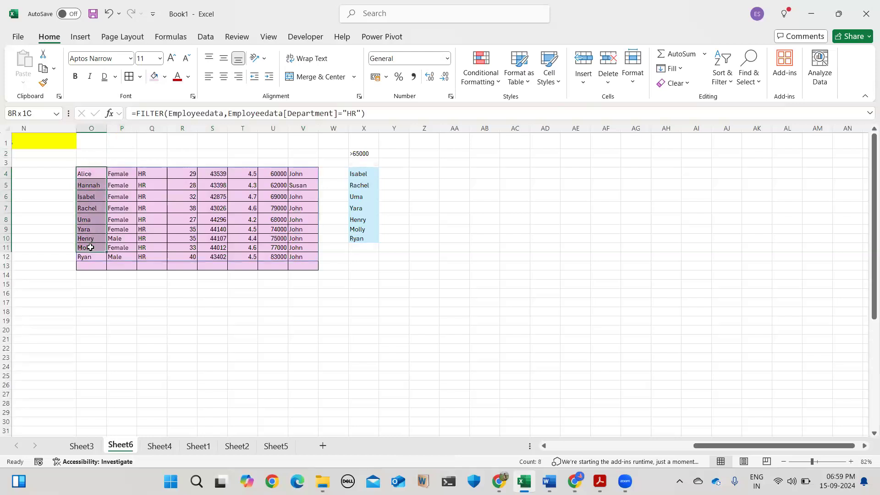
left_click(144, 230)
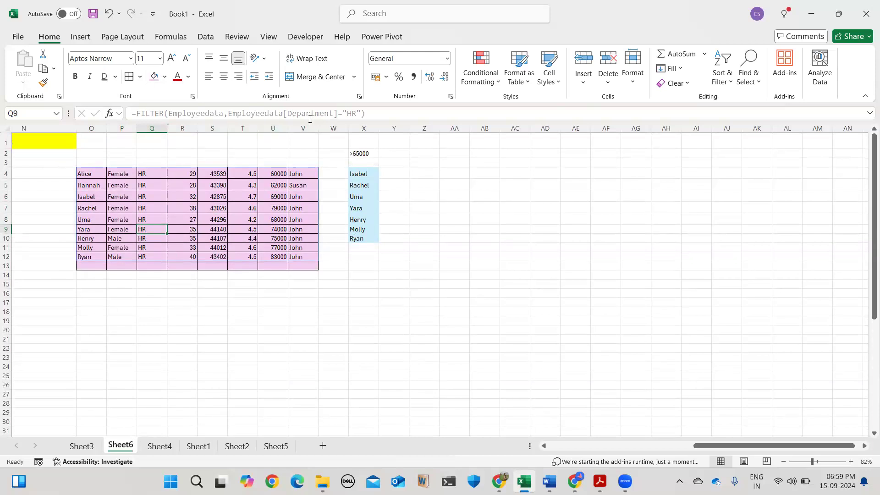
left_click(362, 172)
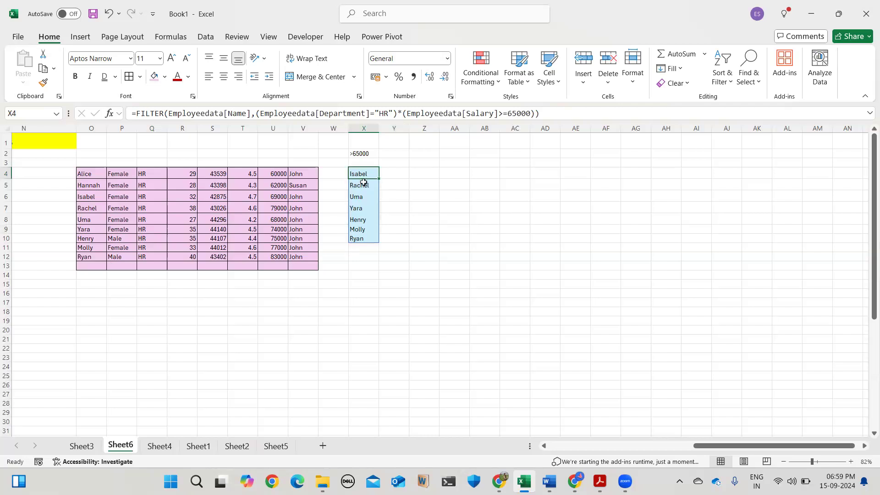
left_click_drag(360, 175, 364, 240)
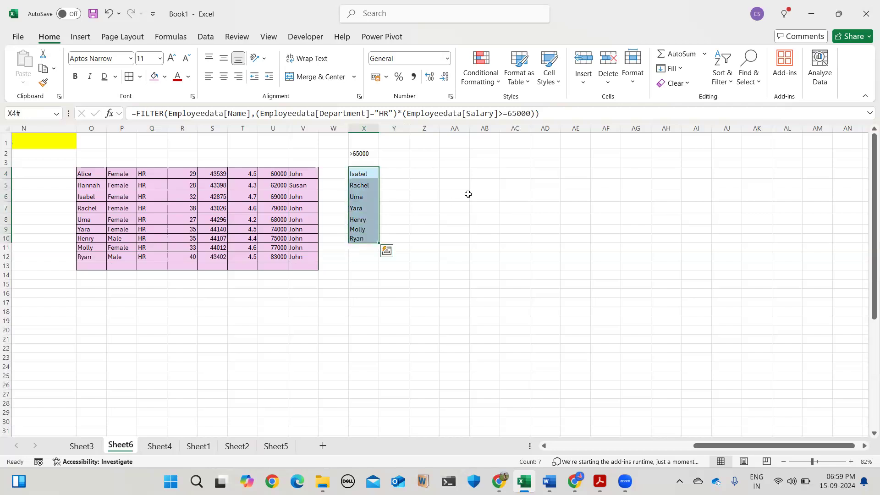
left_click(467, 194)
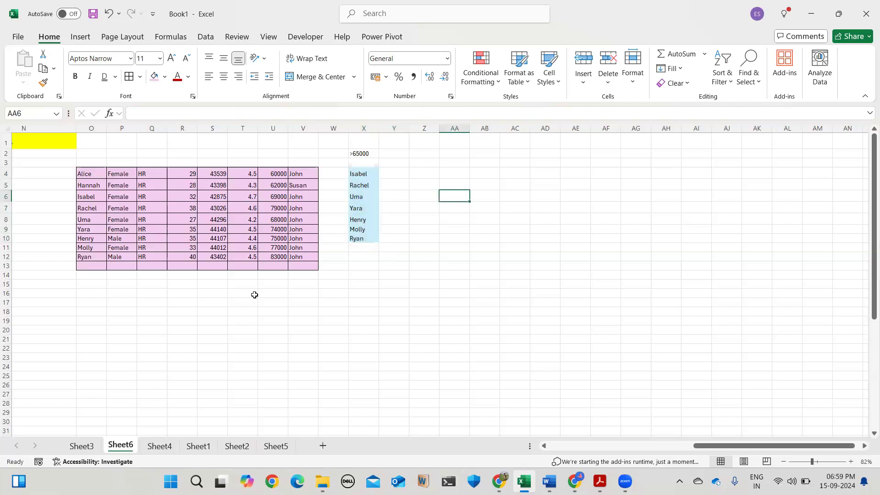
scroll(254, 294, "left", 1)
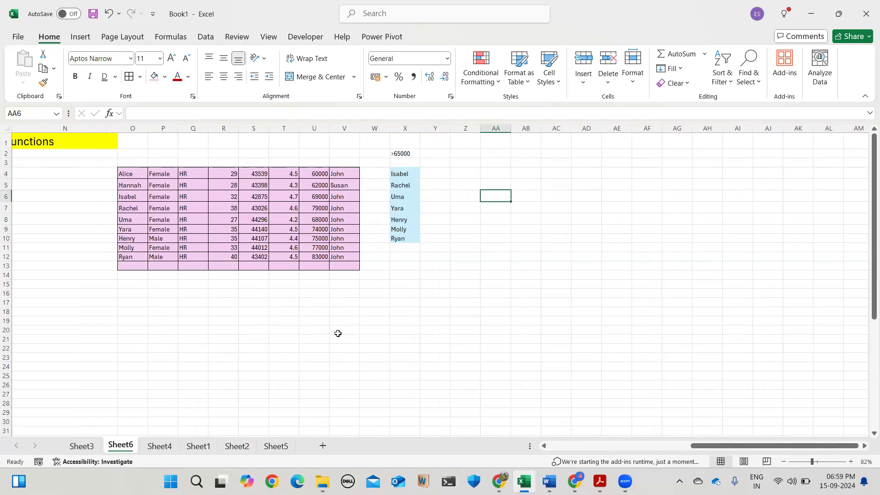
left_click(392, 287)
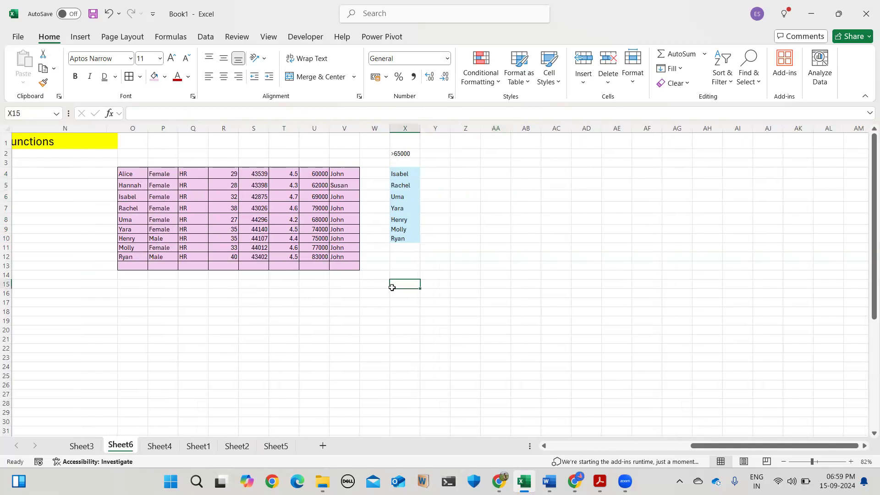
left_click(395, 176)
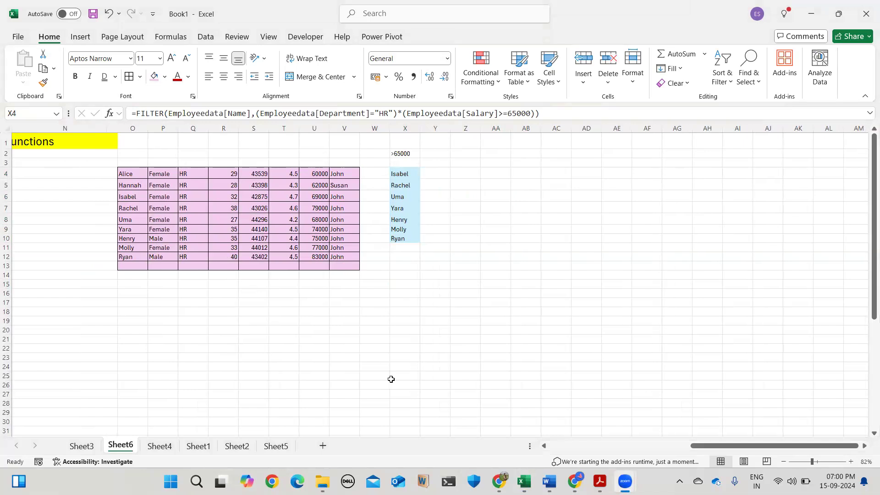
mouse_move(550, 482)
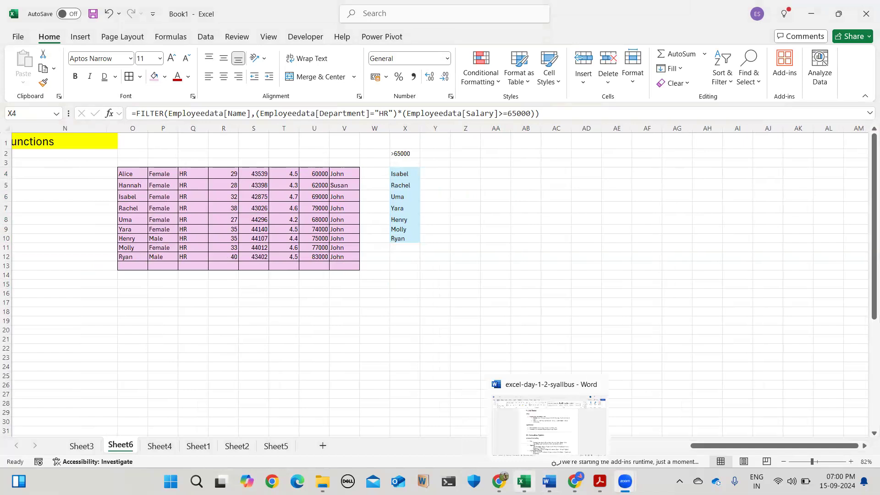
mouse_move(524, 473)
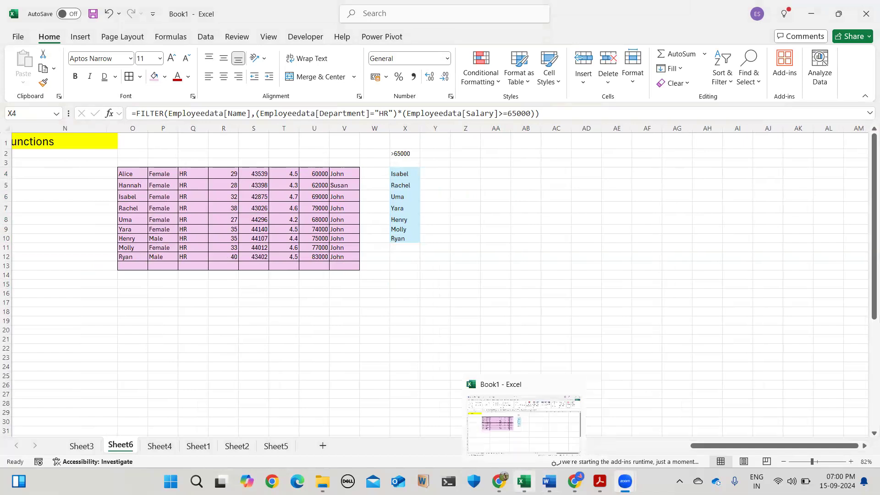
left_click(524, 473)
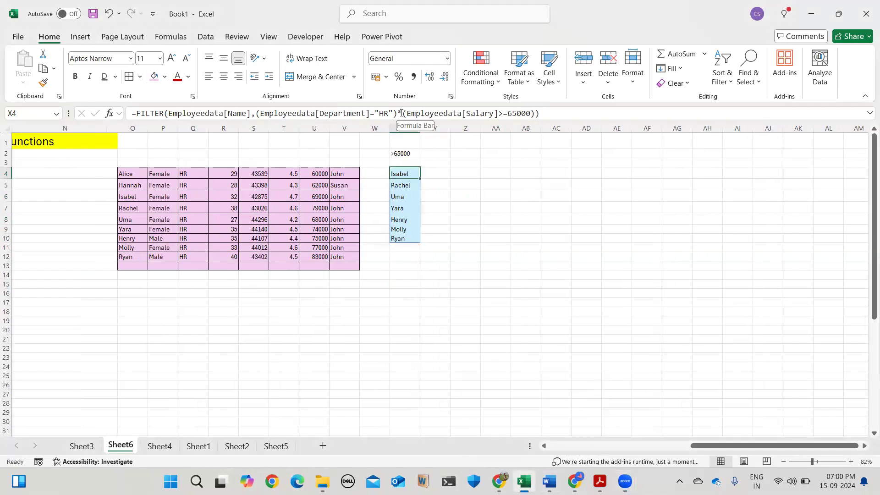
left_click(401, 113)
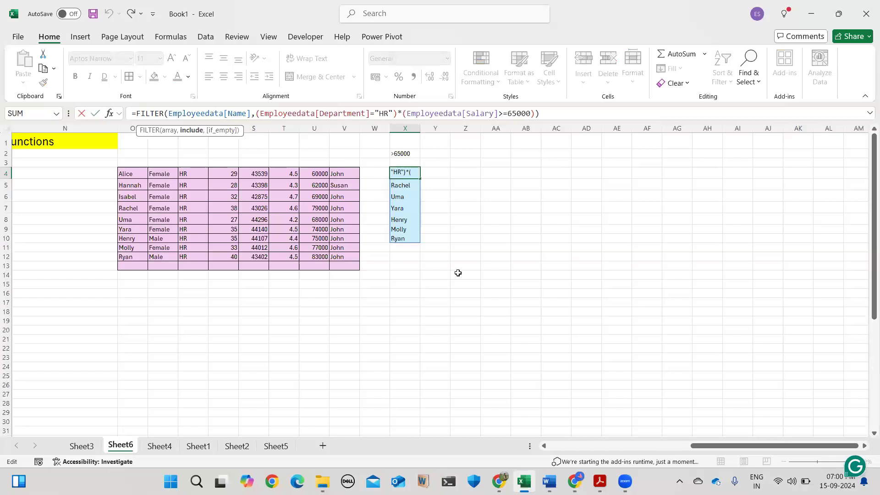
left_click(458, 274)
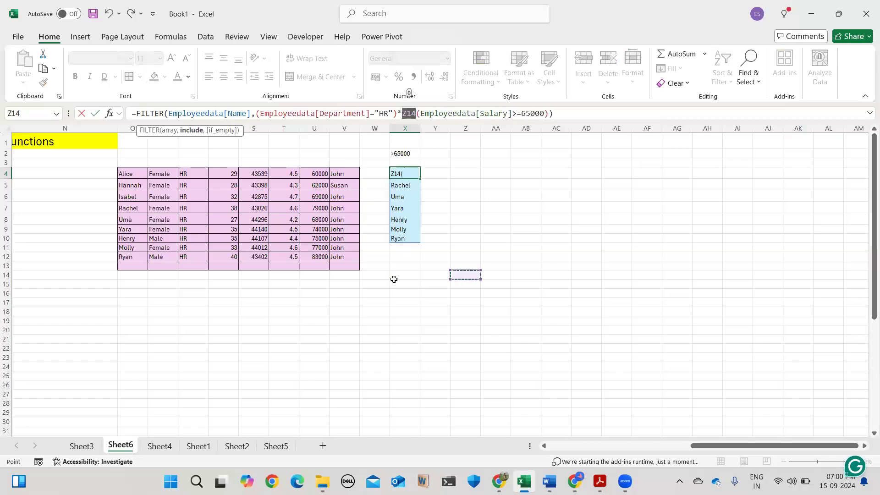
key("Escape")
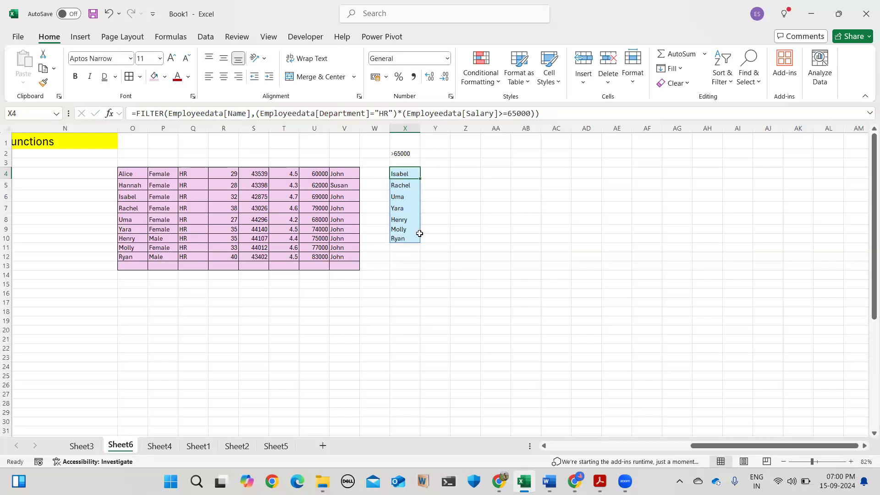
left_click(406, 188)
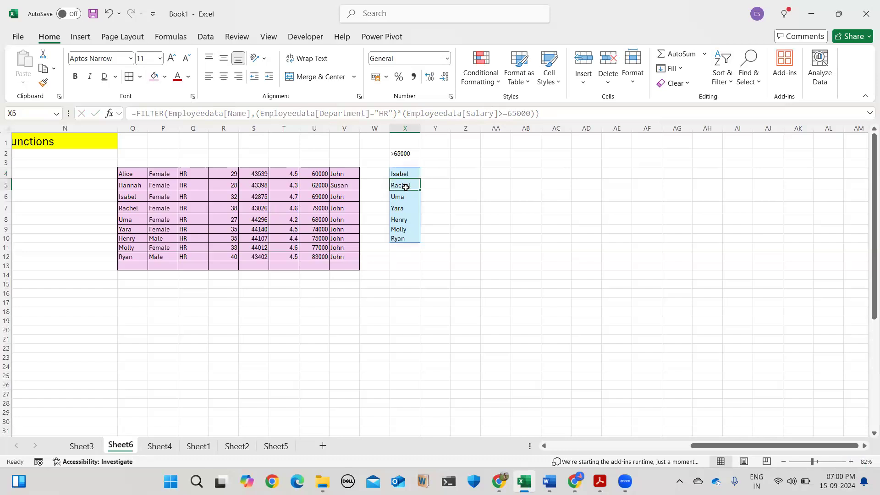
left_click(407, 206)
left_click(459, 182)
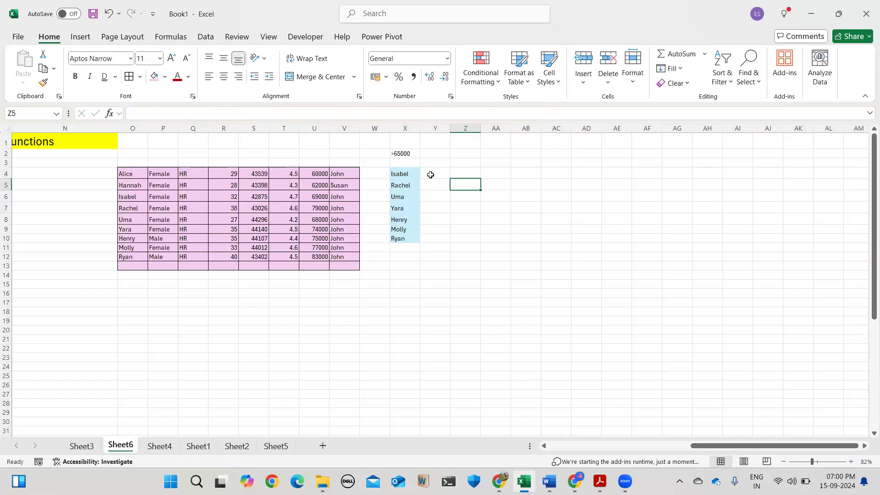
type("=")
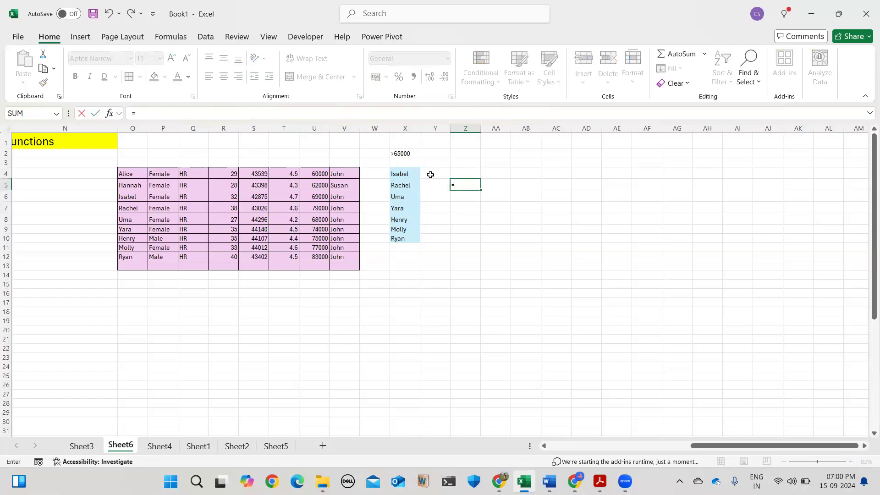
type("un")
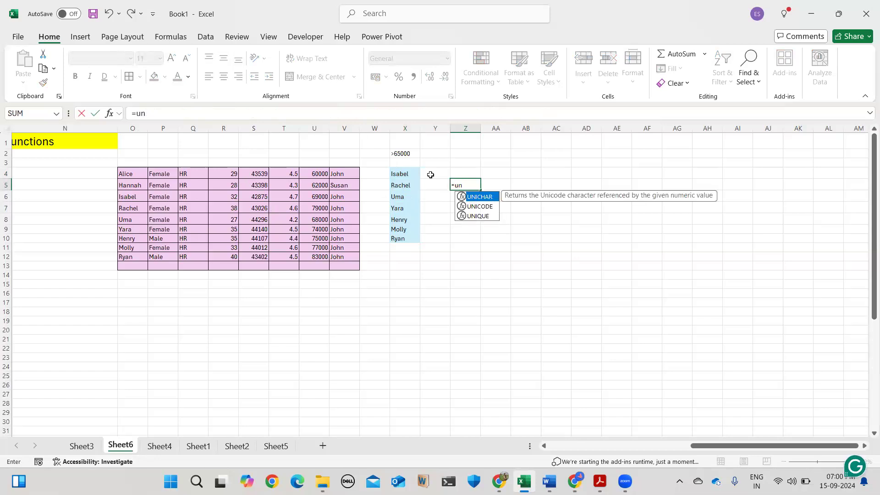
key("Escape")
key("Escape")
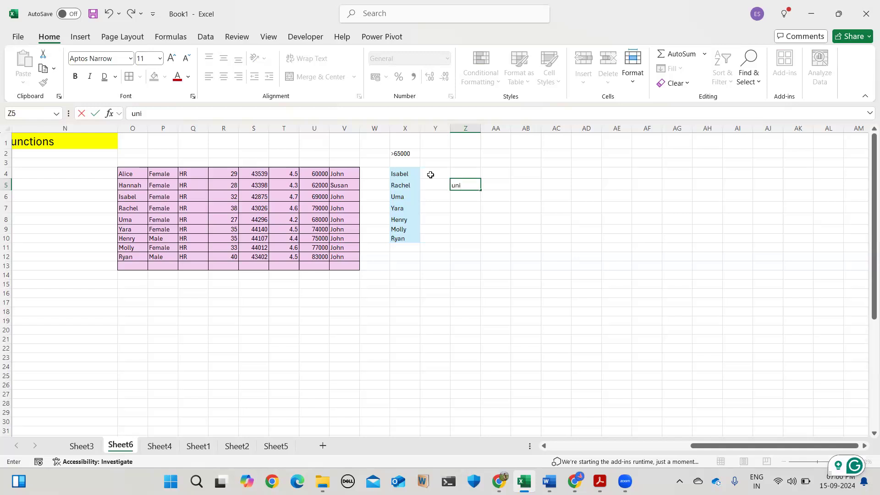
key("BackSpace")
key("BackSpace")
key("BackSpace")
Start a UNIQUE formula in cell Z5 with the Department column of the Employeedata table as its array.
type("=")
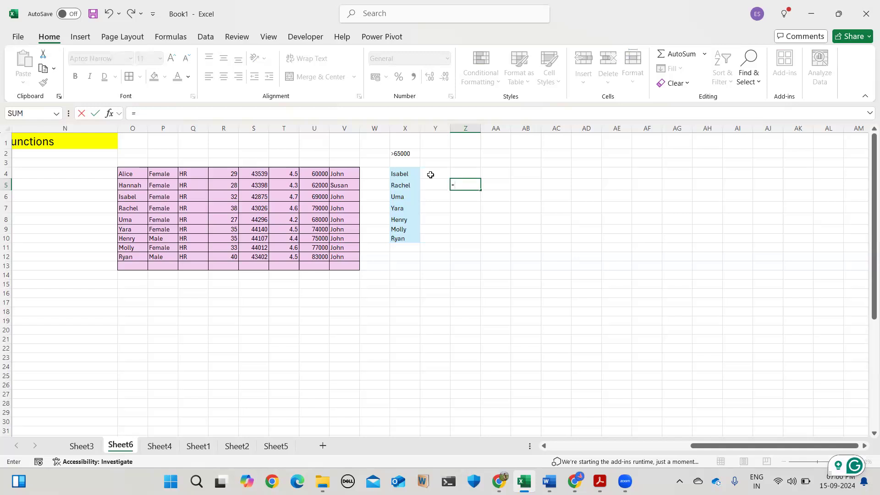
type("unique")
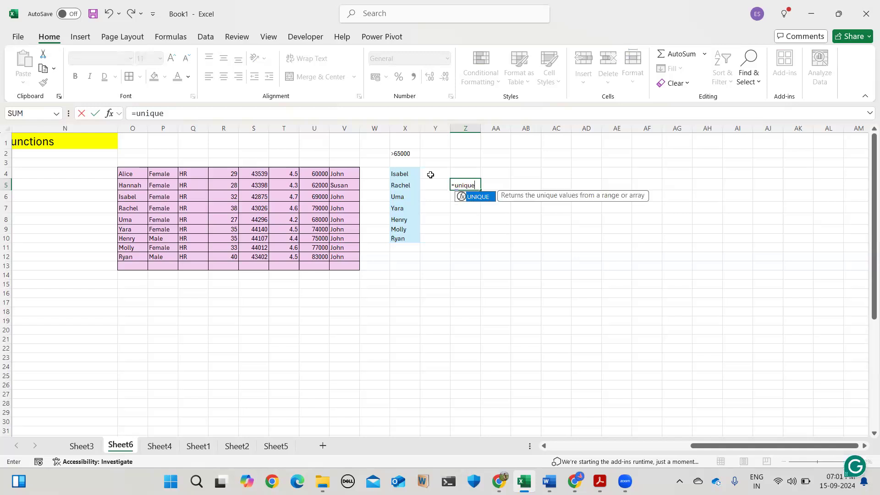
type("(")
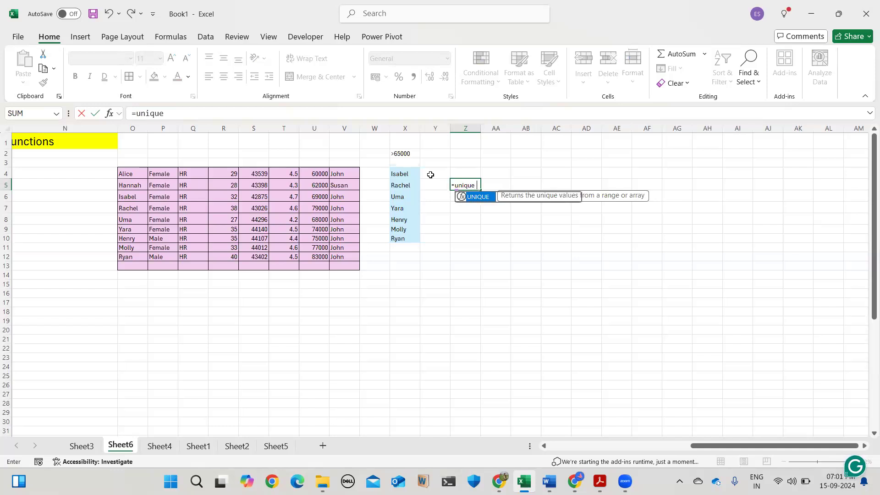
type("emp")
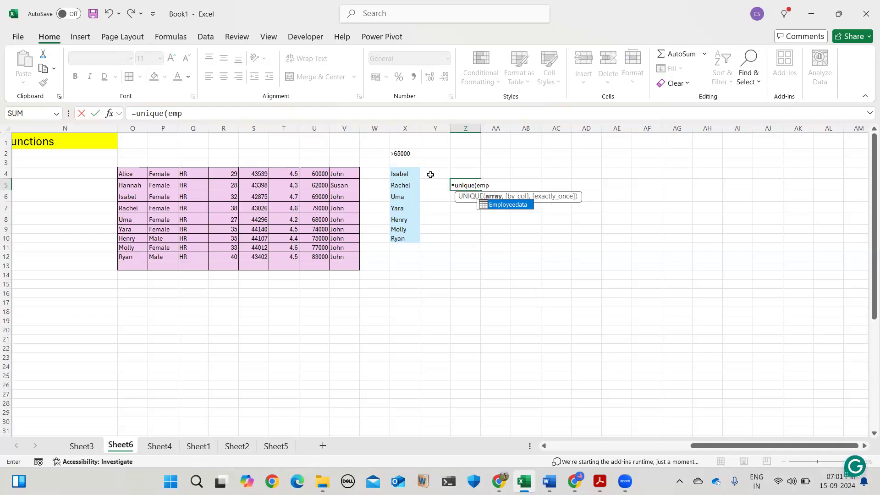
key("Tab")
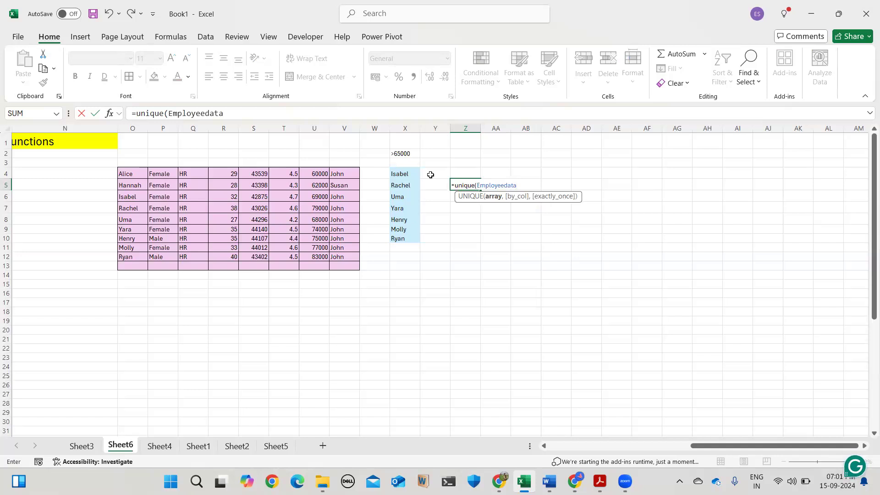
type("[")
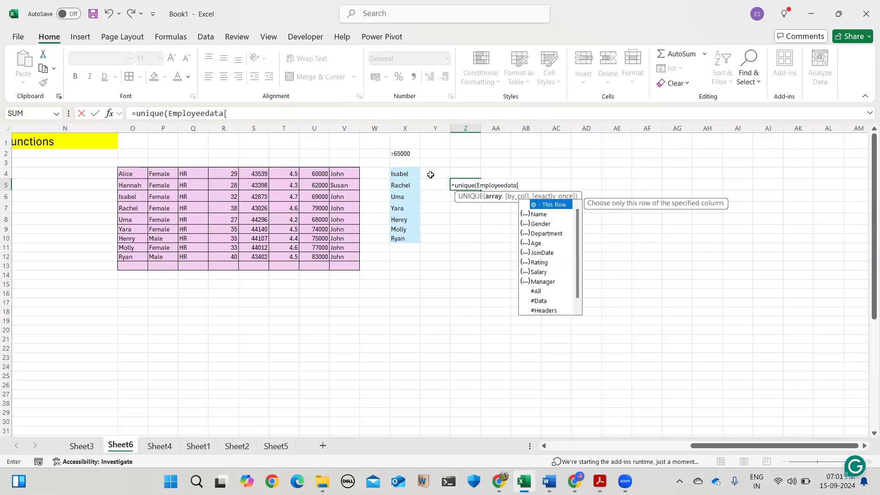
type("de")
key("Tab")
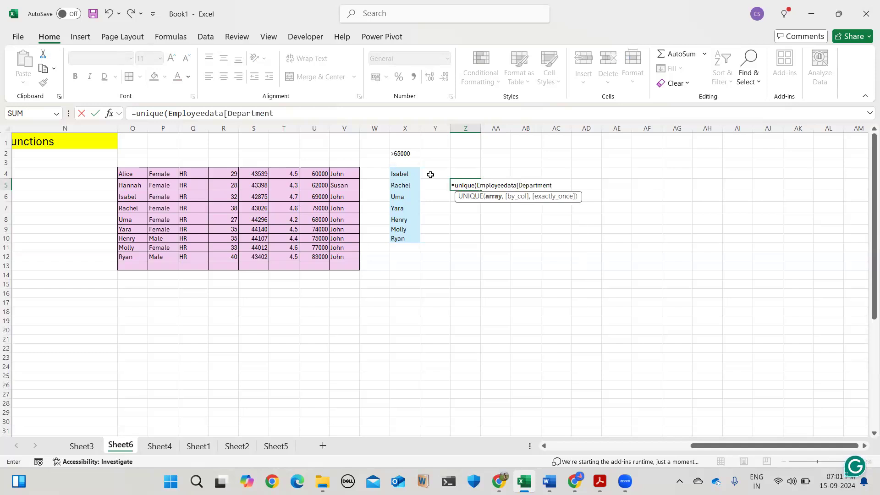
Complete the Z5 formula as =UNIQUE(Employeedata[Department]& " " & Employeedata[Manager]) and widen column Z to fit its results.
type("]&")
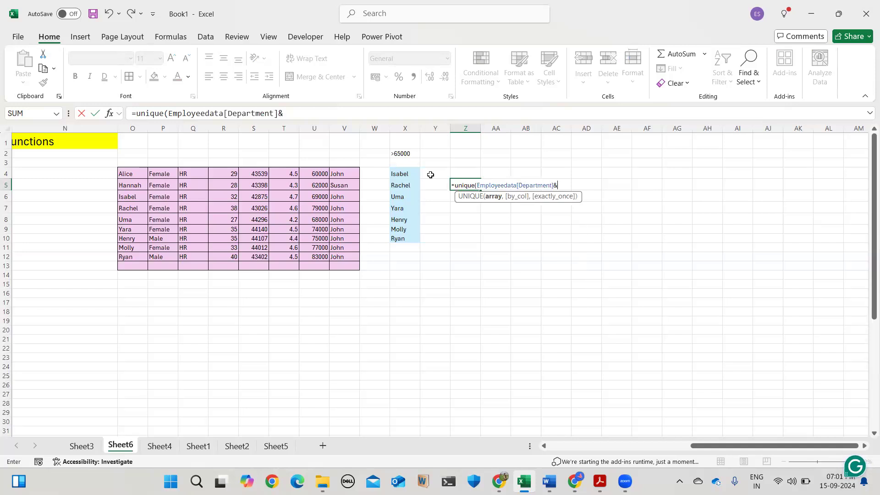
type(" \" \" &")
type("emplo")
key("Tab")
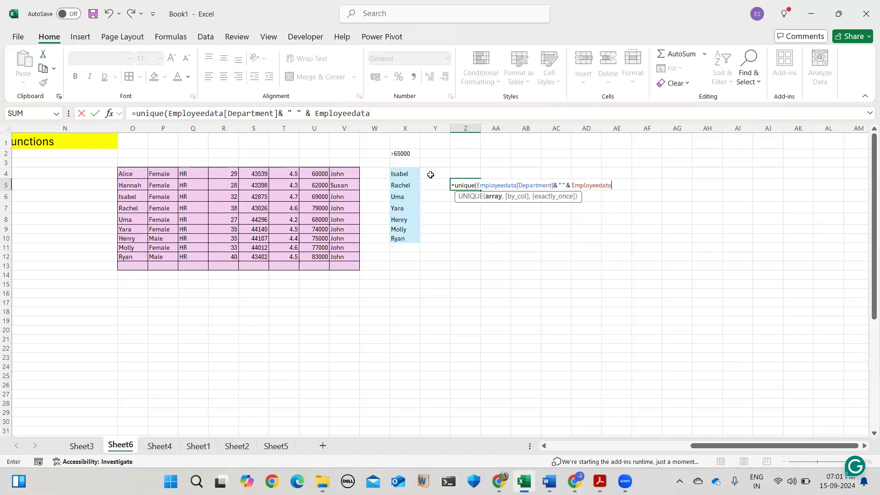
type("[ma")
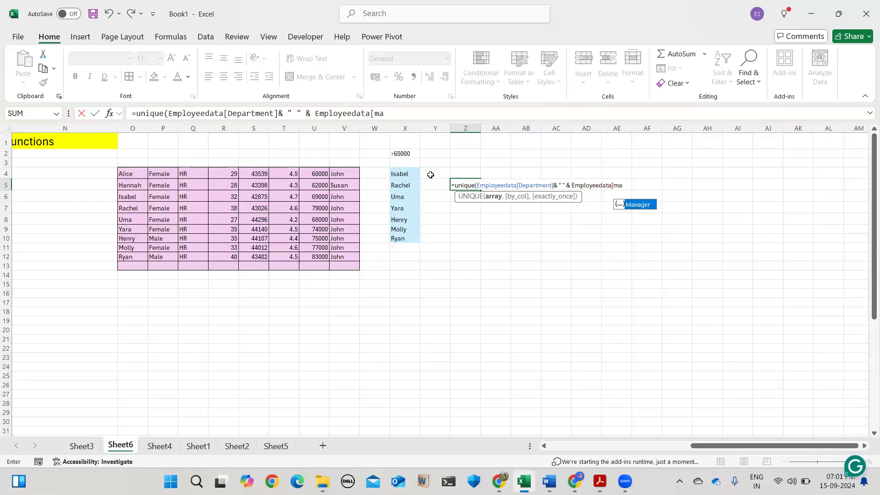
key("Tab")
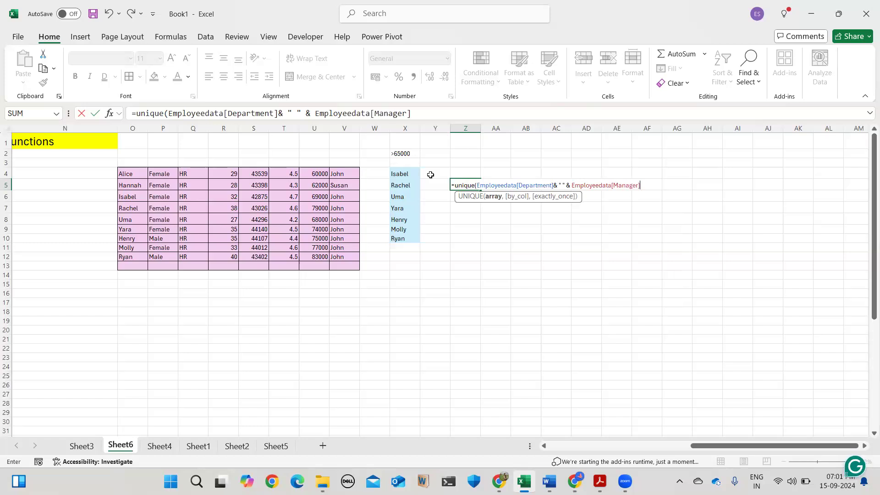
type(")")
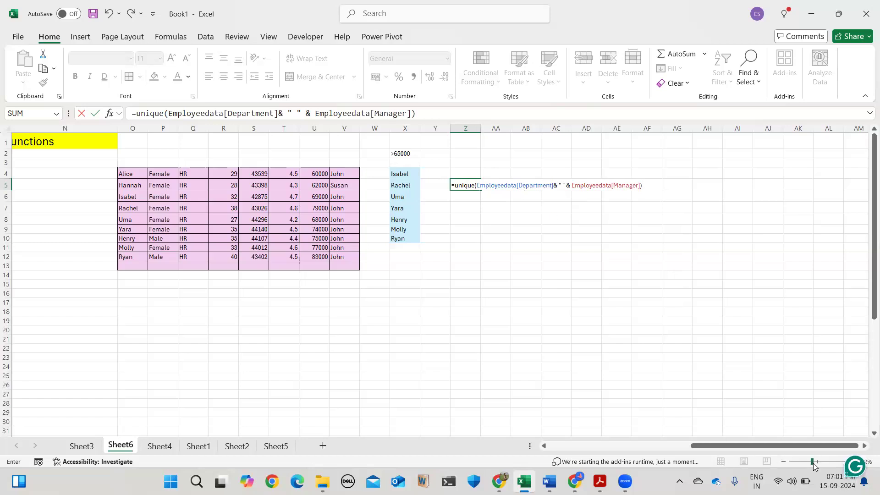
left_click_drag(813, 462, 828, 463)
key("Return")
left_click_drag(482, 125, 539, 128)
Examine the spilled department and manager combinations in column Z and the space separator in the Z5 formula.
left_click(470, 184)
left_click(473, 209)
left_click(466, 237)
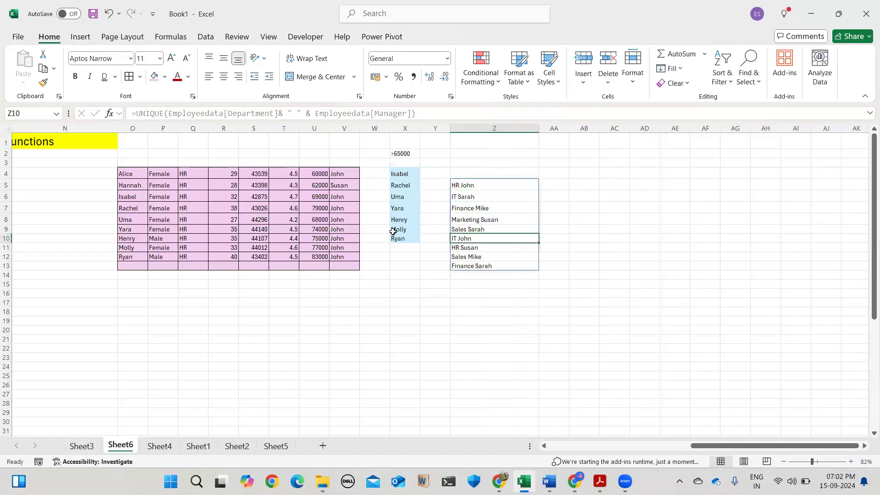
left_click(435, 293)
left_click(410, 293)
left_click(407, 278)
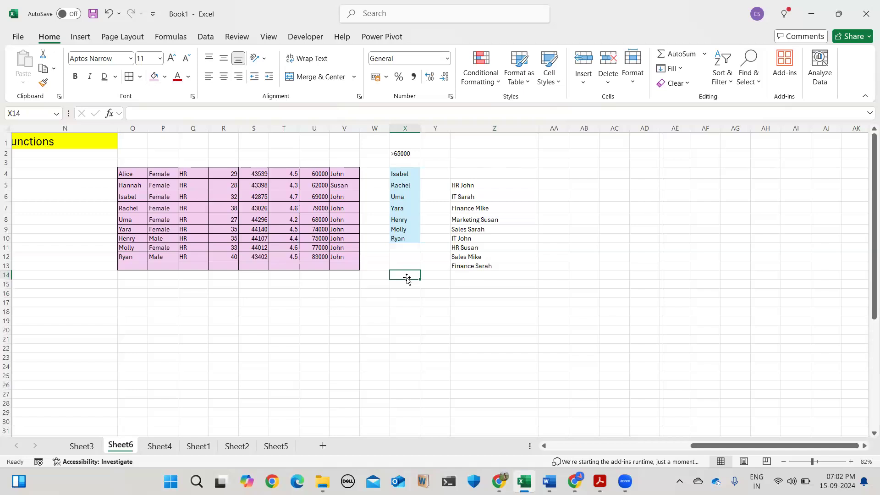
left_click(451, 183)
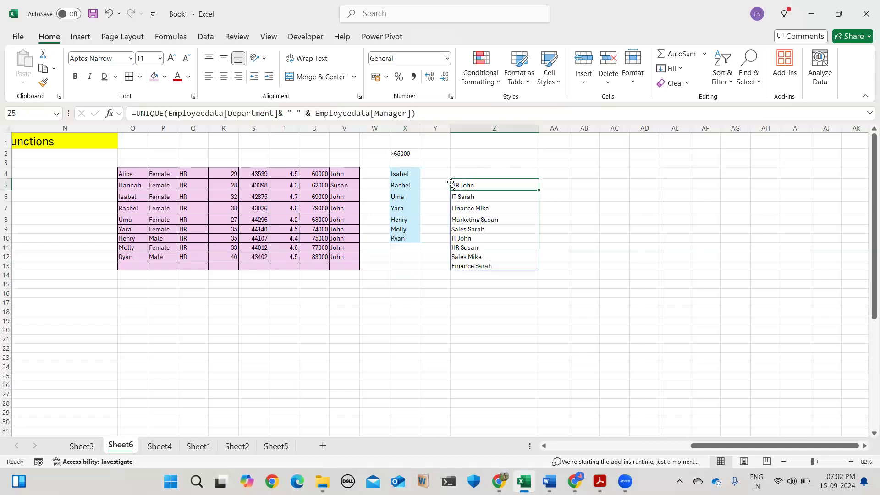
left_click(294, 113)
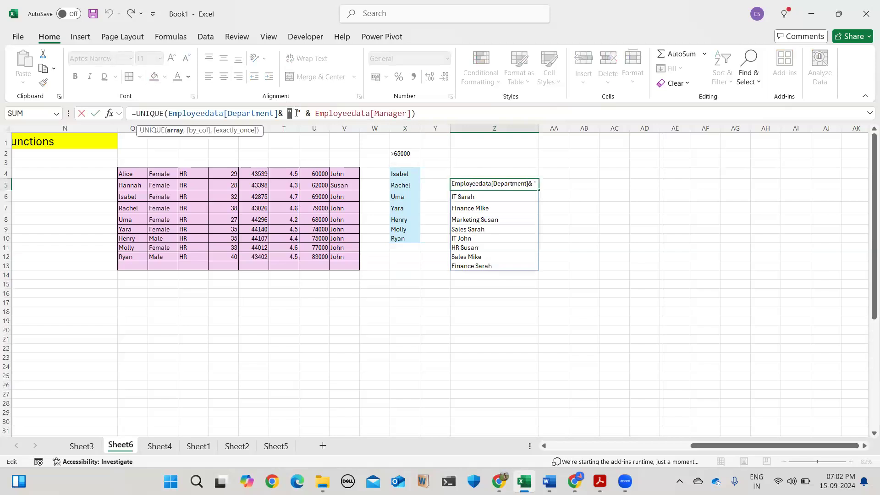
left_click(462, 197)
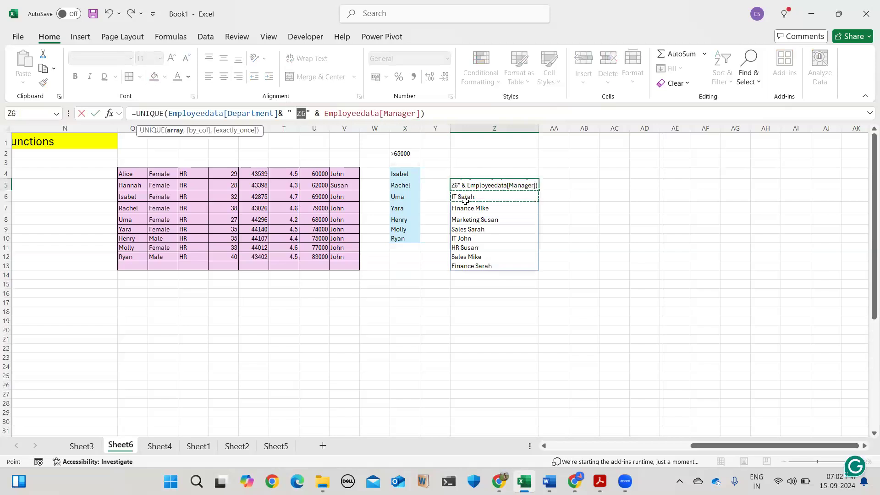
left_click(458, 219)
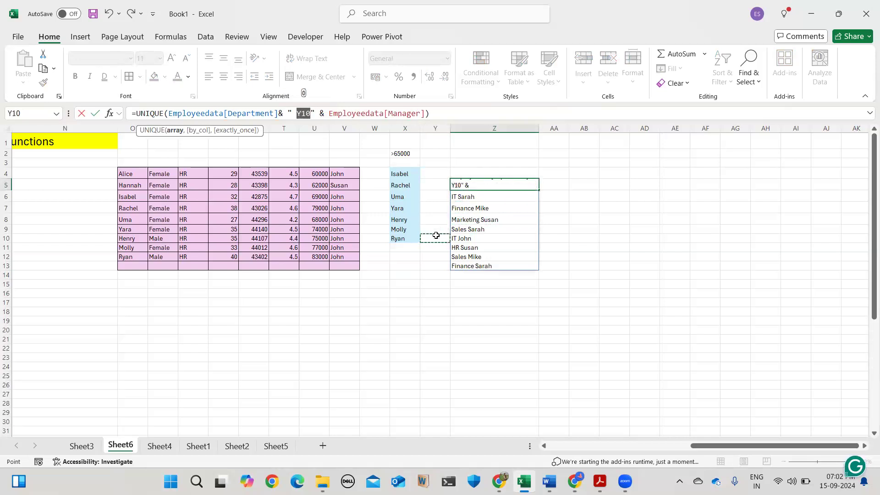
key("ctrl+Return")
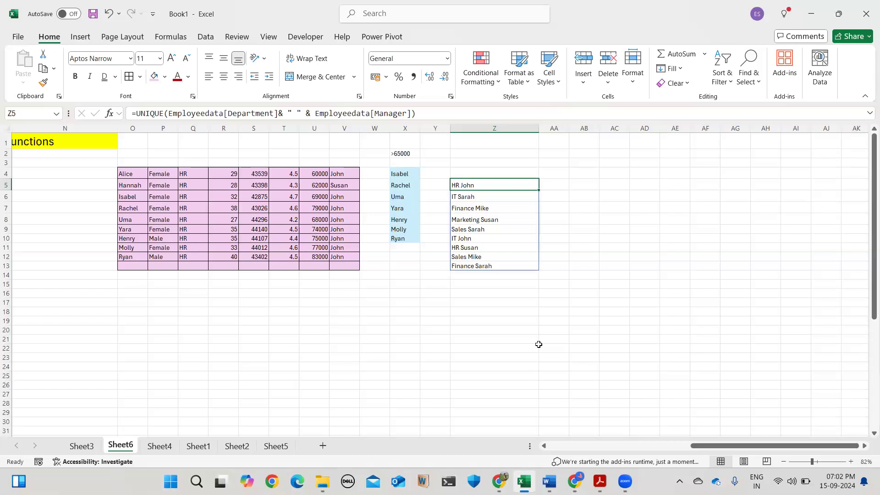
left_click(557, 348)
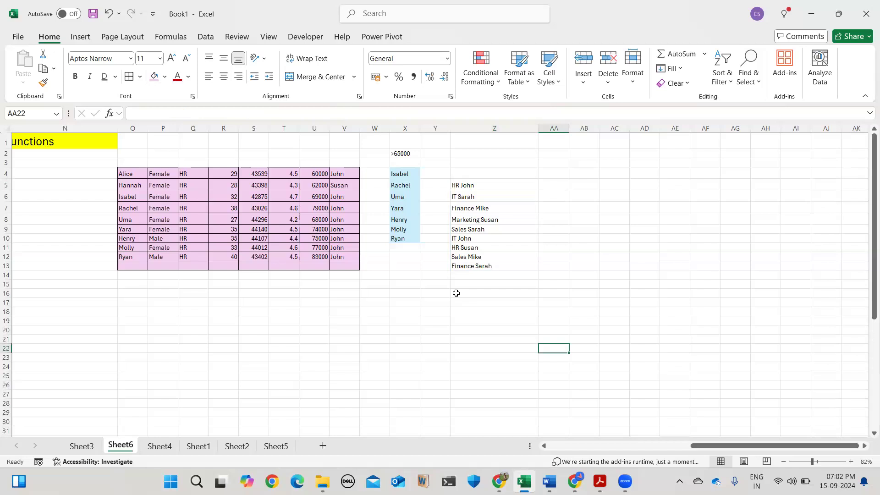
left_click(557, 220)
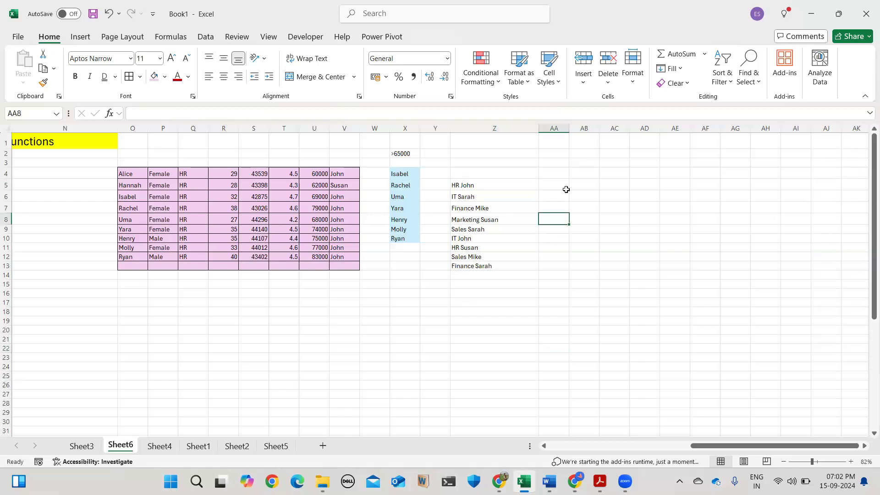
Enter the heading "unique function" in cell Z3 and fill the cell with the orange theme color.
left_click(481, 165)
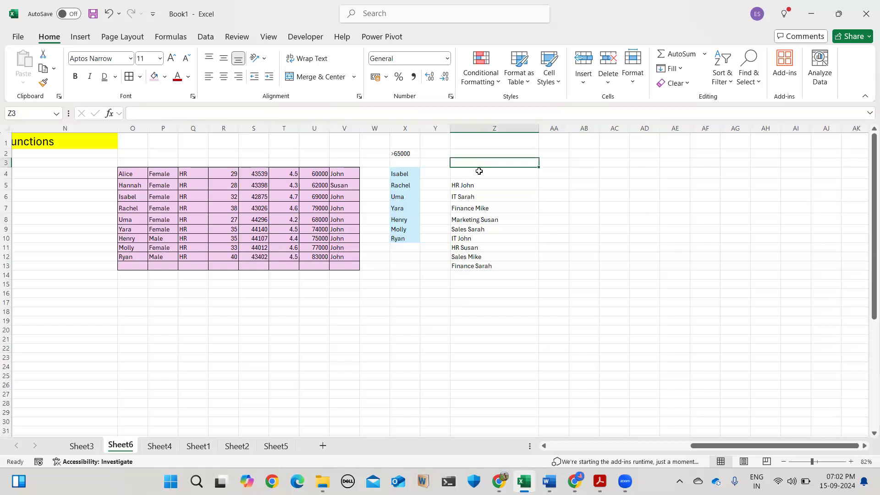
type("unique function")
key("Return")
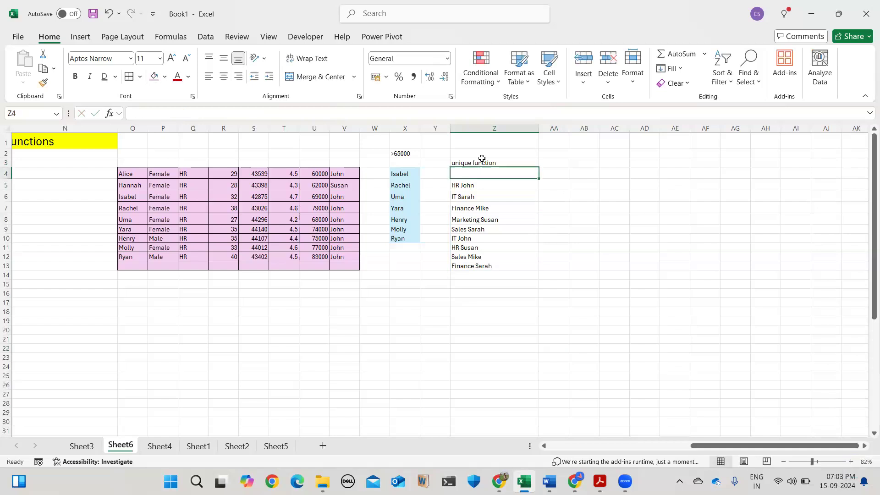
left_click(482, 159)
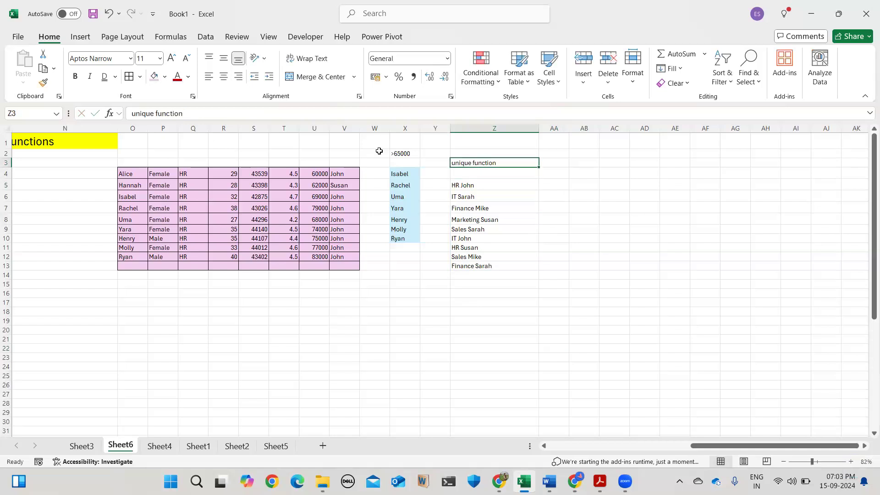
left_click(164, 78)
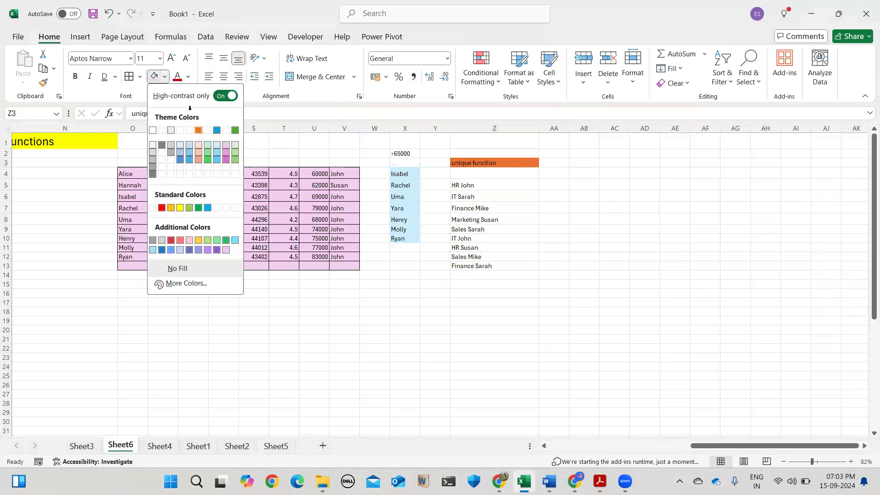
left_click(199, 130)
Enlarge the Z3 heading's font by six size increments and widen column Z until the heading fits.
left_click(172, 59)
left_click(172, 58)
left_click(172, 59)
left_click(172, 58)
left_click(172, 58)
left_click(172, 58)
left_click(595, 232)
left_click(470, 311)
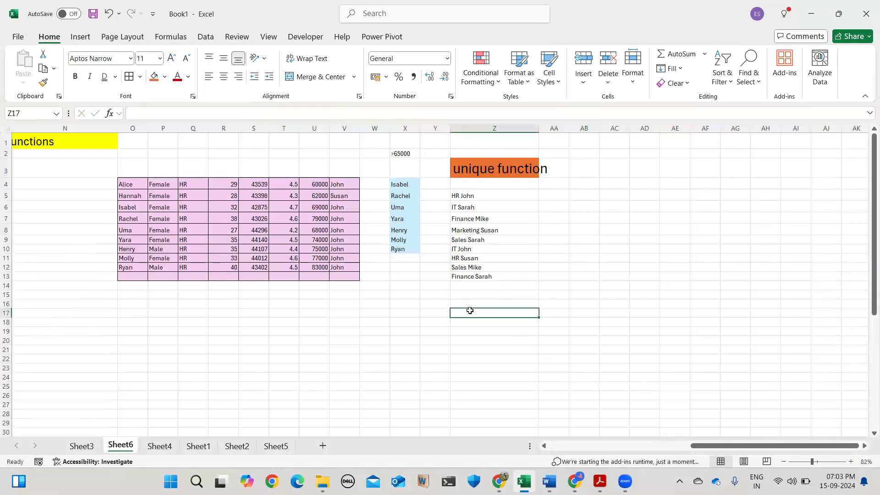
left_click_drag(559, 130, 572, 130)
Start a UNIQUE formula in cell AB3 with the Employeedata table as its array.
left_click(609, 162)
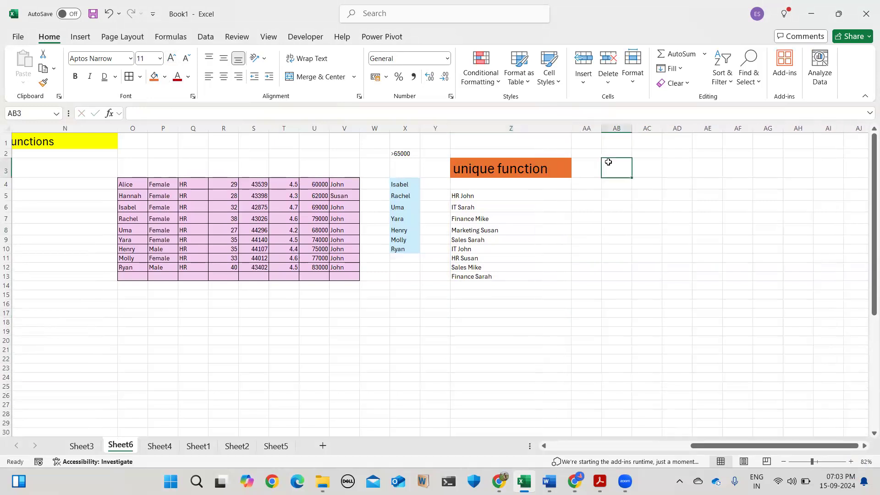
type("n")
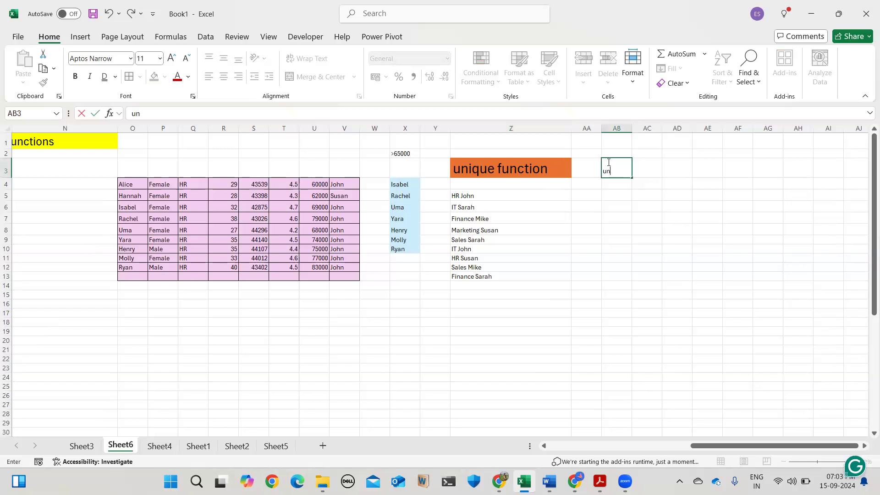
type("=")
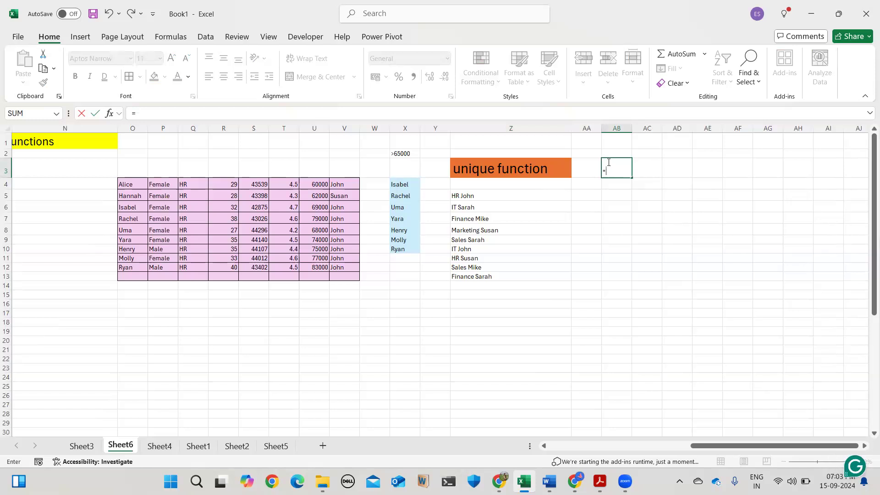
type("uni")
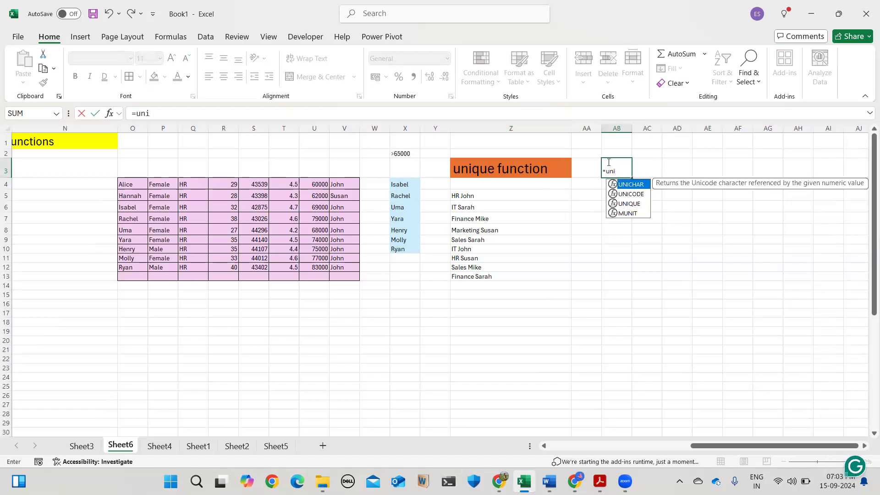
key("Down")
key("Down")
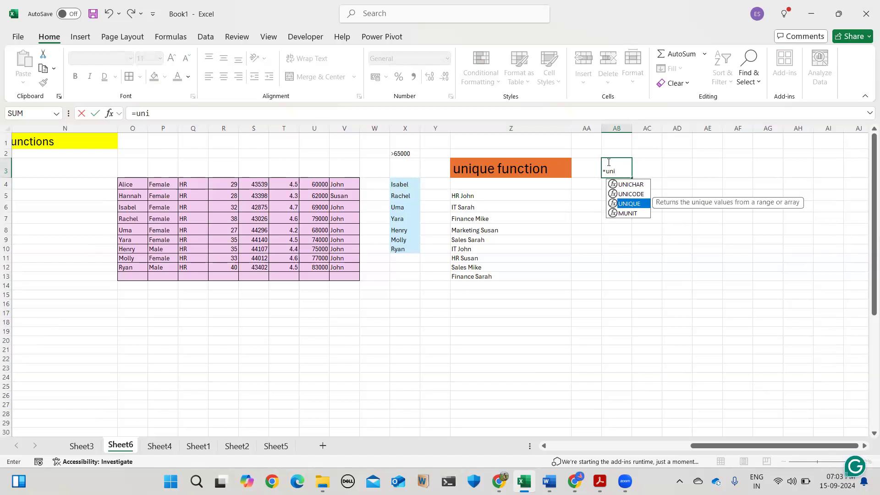
key("Tab")
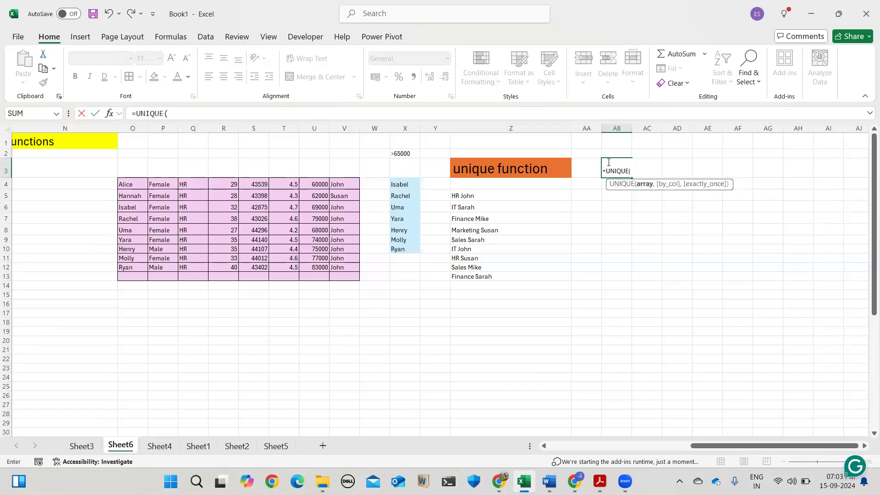
type("em")
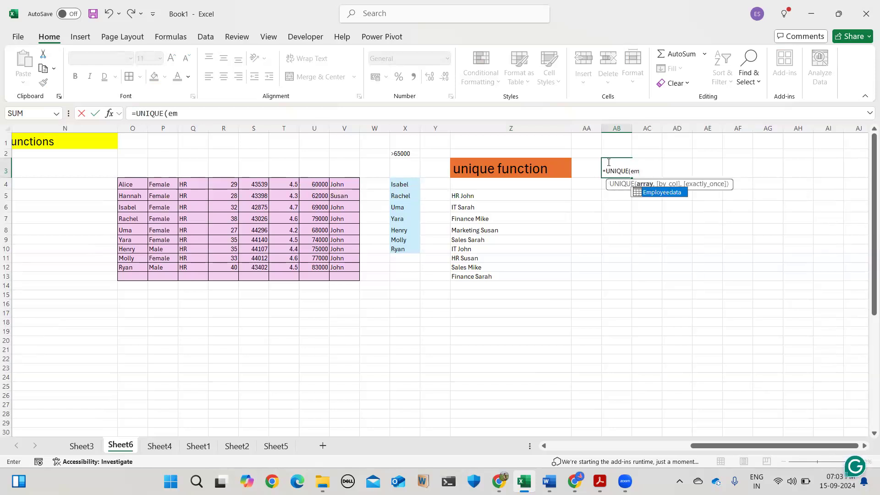
key("Tab")
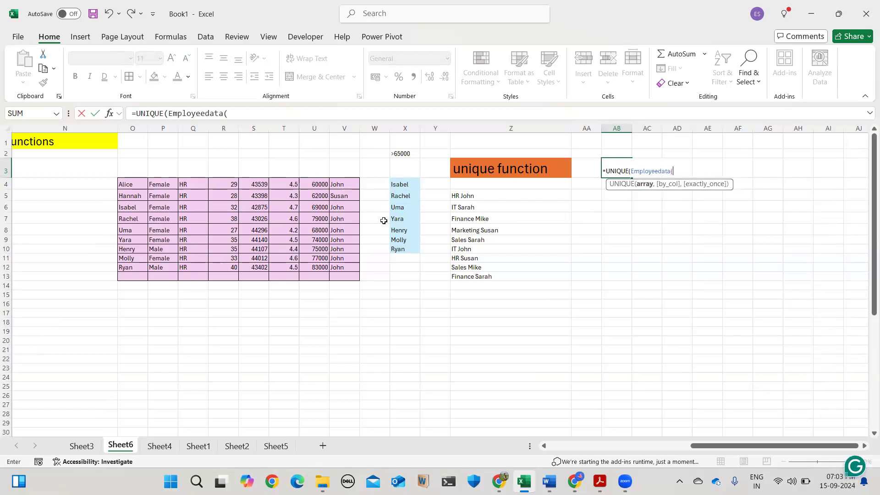
Limit the AB3 formula's array to the Manager column and enter it as =UNIQUE(Employeedata[Manager]).
scroll(384, 221, "left", 10)
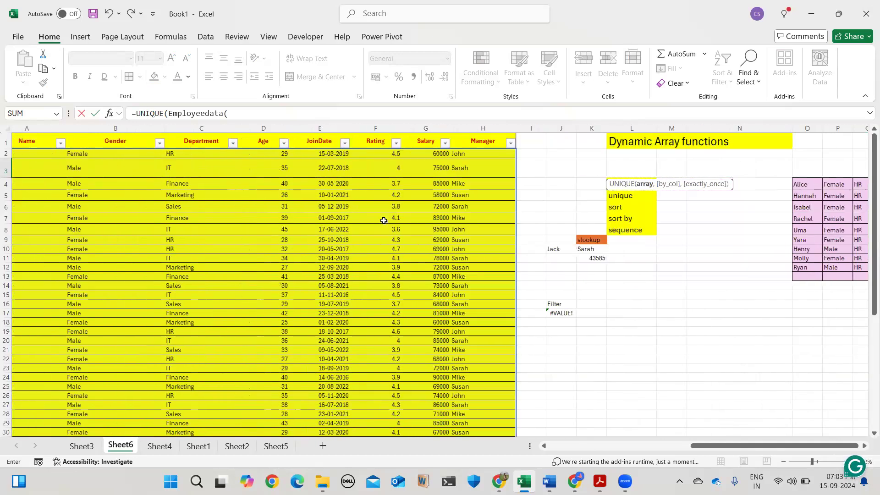
scroll(384, 221, "left", 2)
scroll(383, 221, "right", 3)
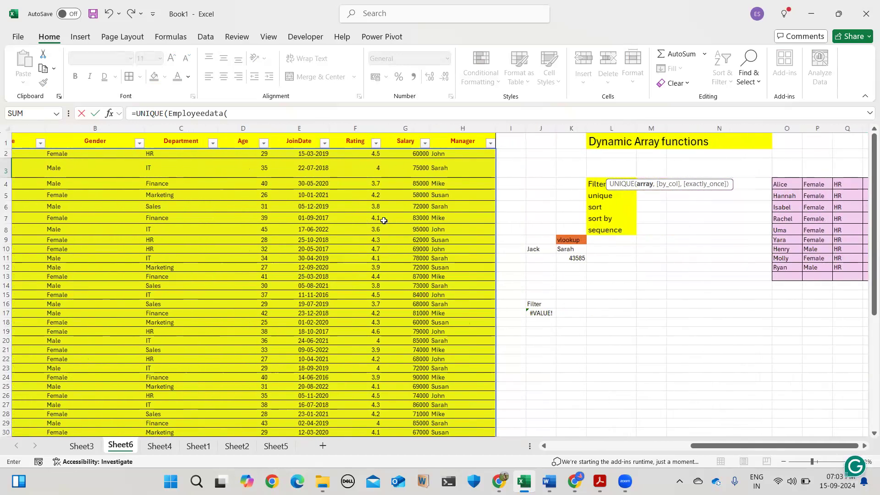
scroll(384, 221, "right", 5)
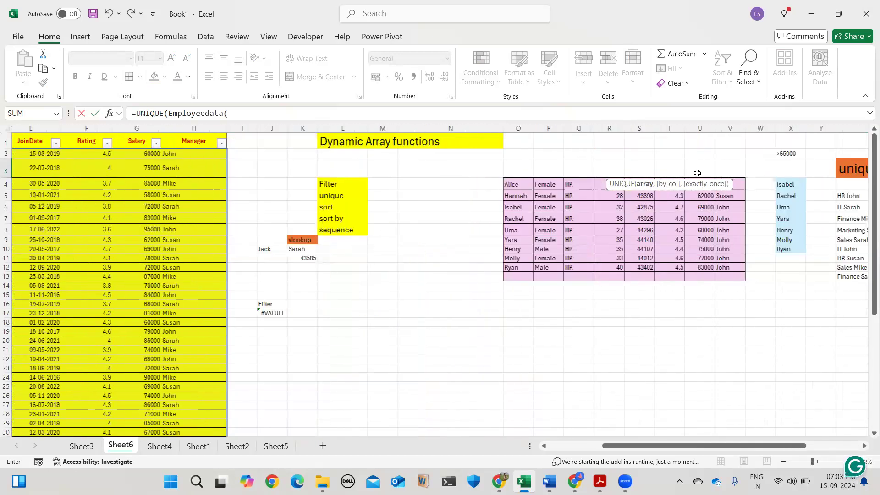
scroll(697, 173, "right", 9)
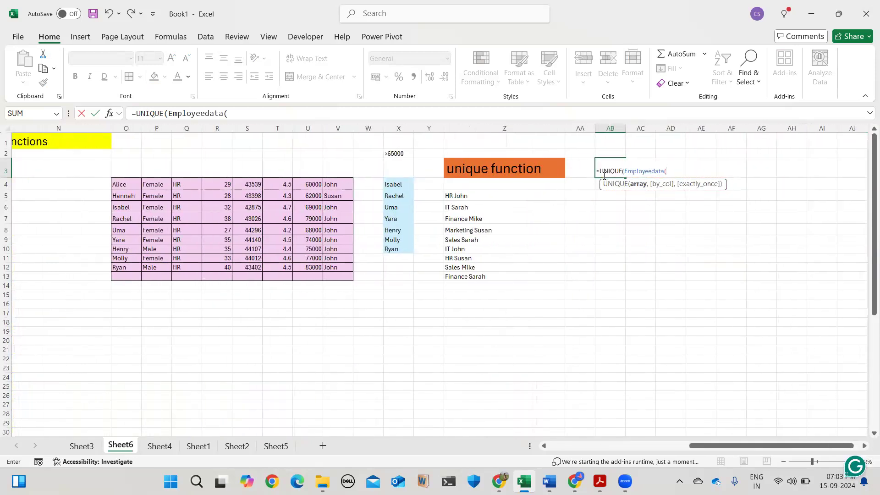
key("BackSpace")
type("[mam")
key("BackSpace")
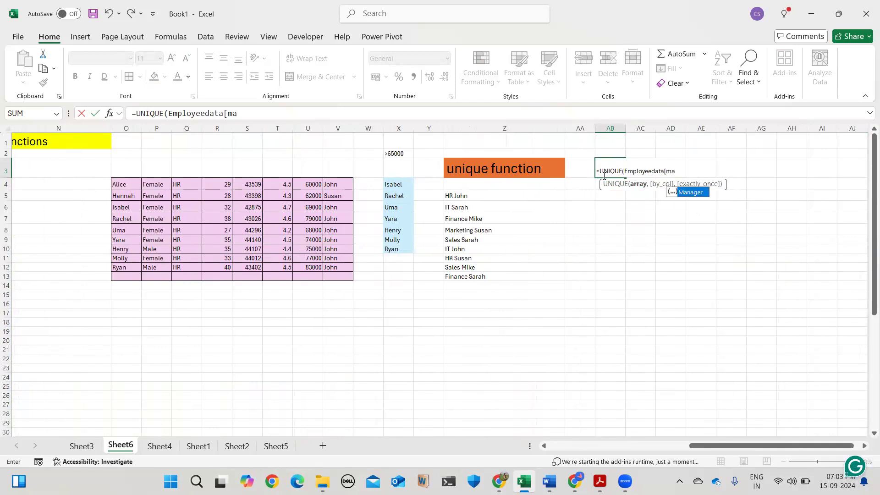
key("Tab")
type("]")
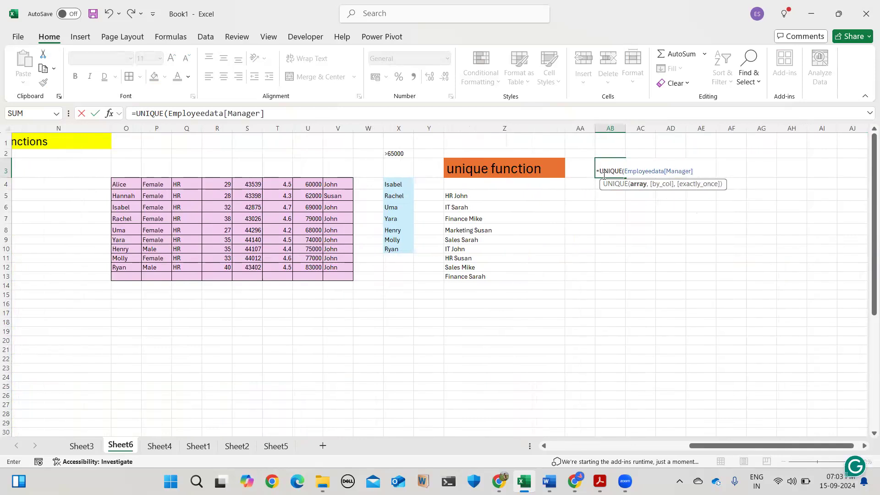
type(")")
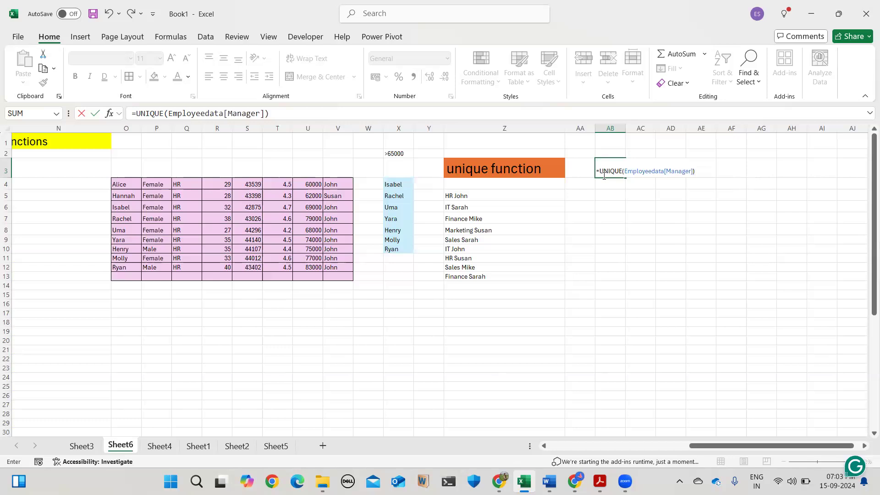
key("ctrl+Return")
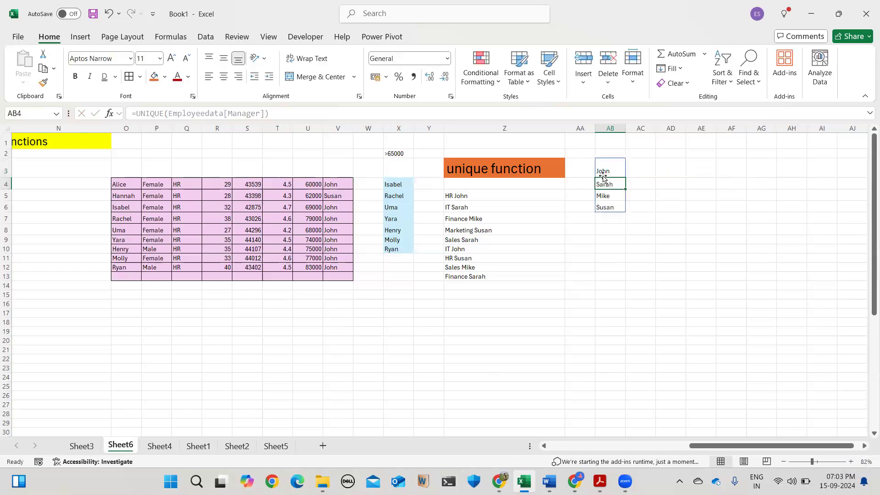
key("ctrl+shift+Down")
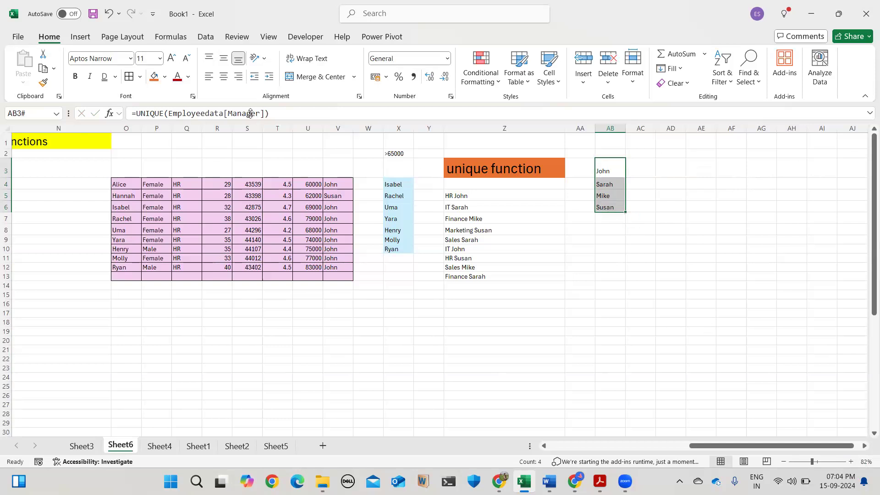
left_click(341, 304)
left_click(139, 294)
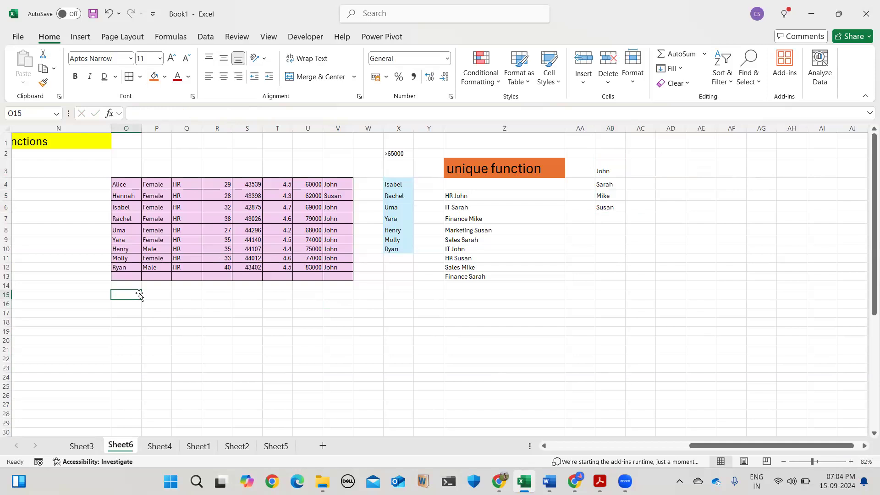
Enter the heading "Sort" in cell N15.
scroll(140, 295, "left", 3)
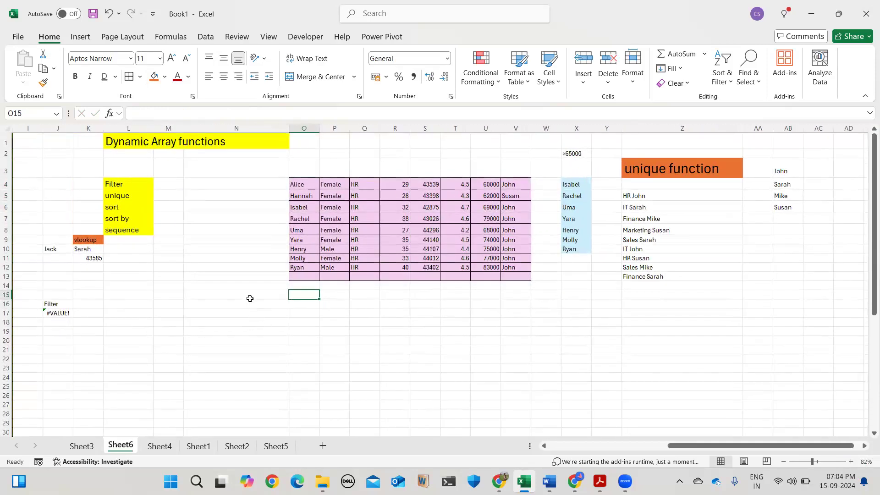
left_click(250, 299)
type("Sort")
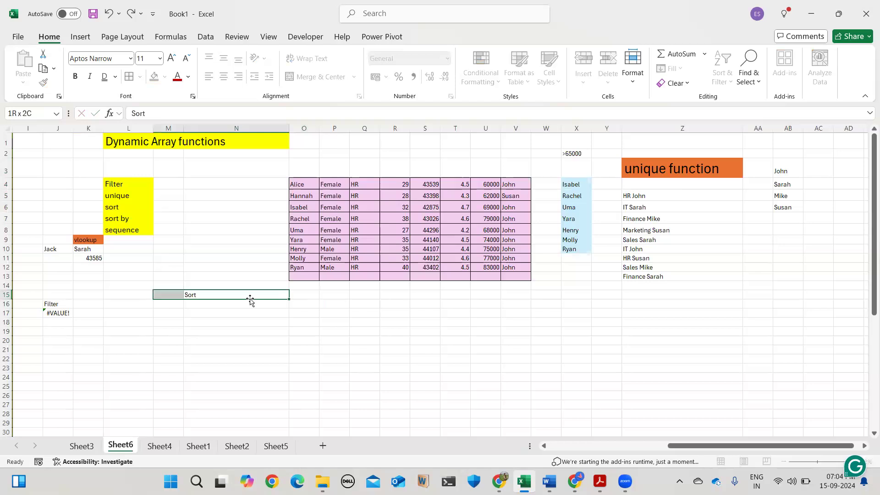
key("Tab")
key("Tab")
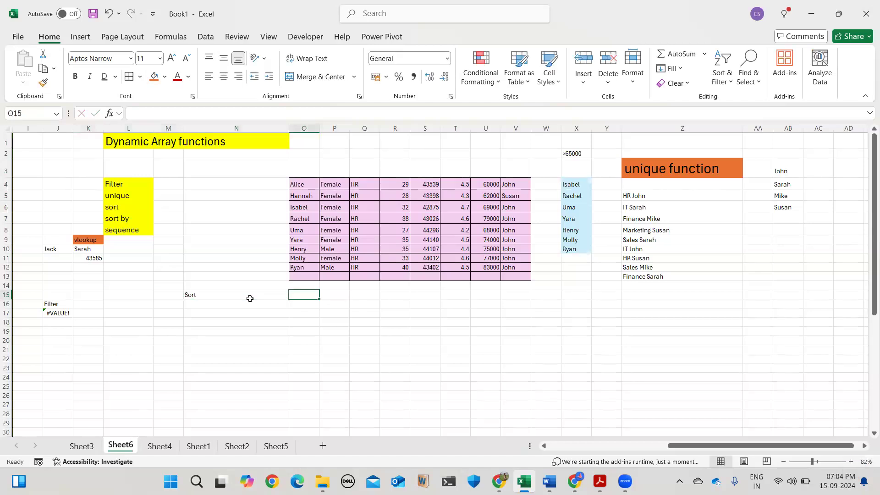
Enlarge the N15 heading's font to size 16 and fill the cell with orange.
left_click(250, 299)
left_click(173, 58)
left_click(173, 57)
left_click(172, 57)
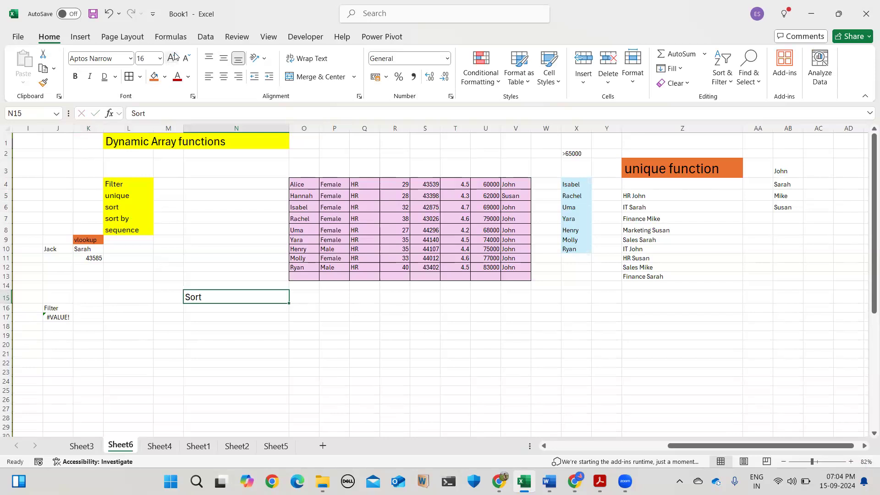
left_click(154, 76)
Start a SORT formula in cell N17 with a nested UNIQUE function as its array.
left_click(198, 321)
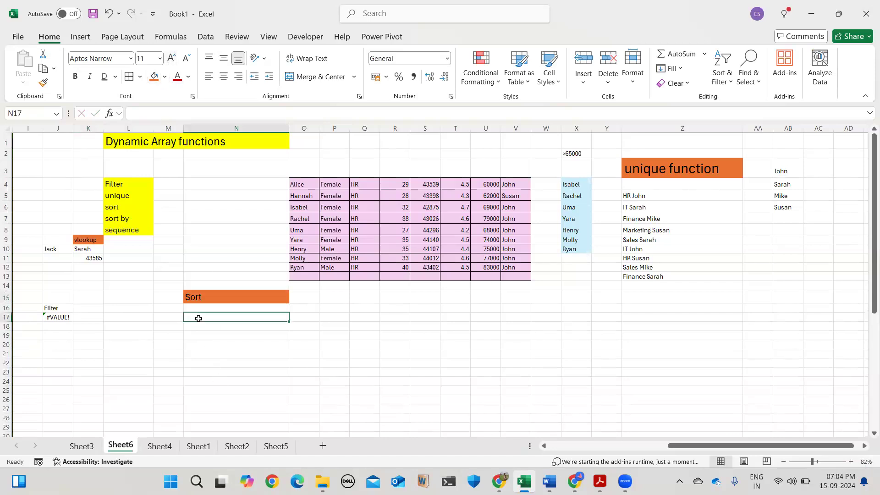
type("=")
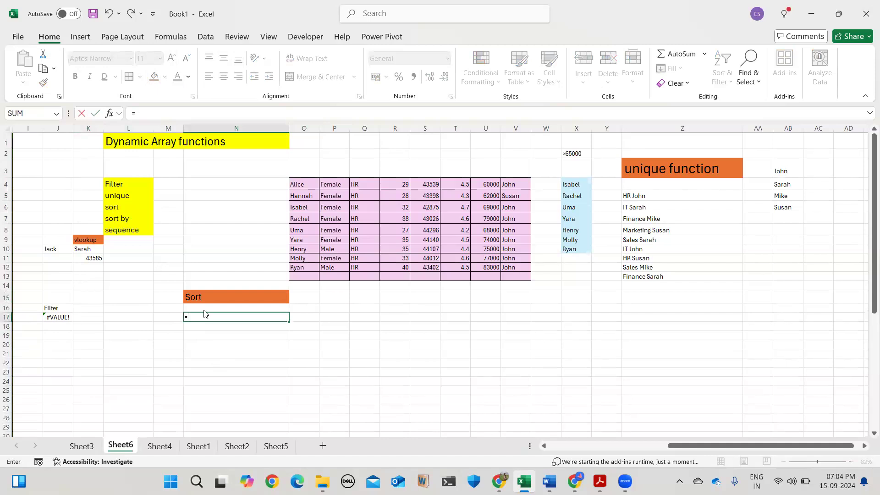
type("sort")
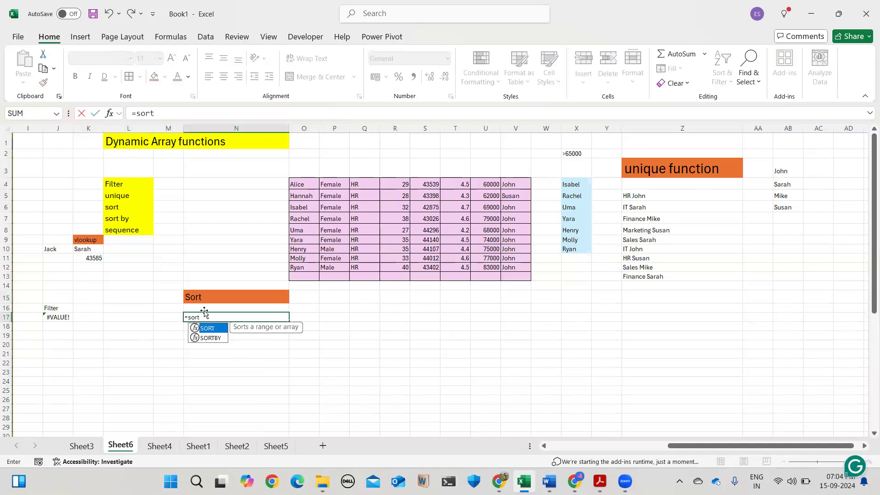
key("Tab")
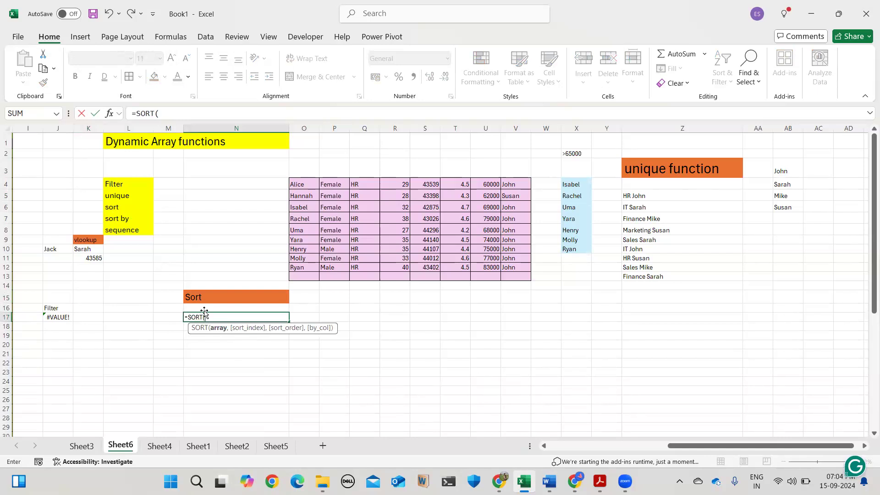
type("un")
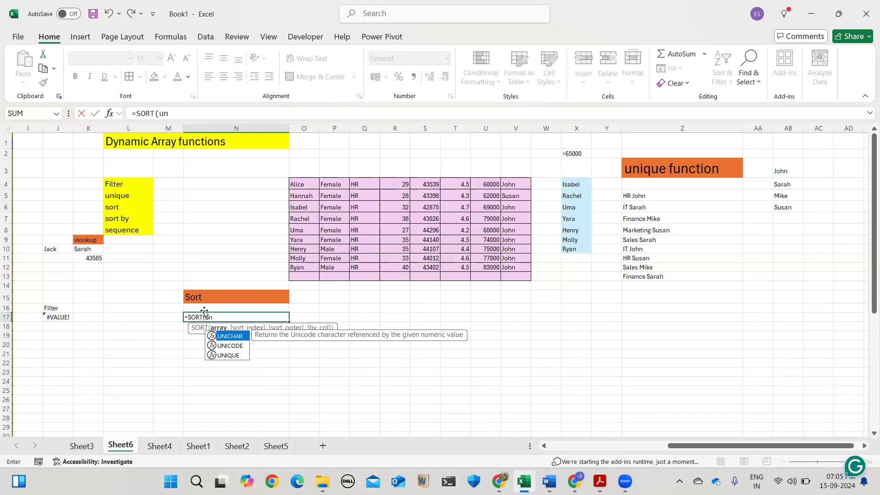
scroll(160, 225, "left", 5)
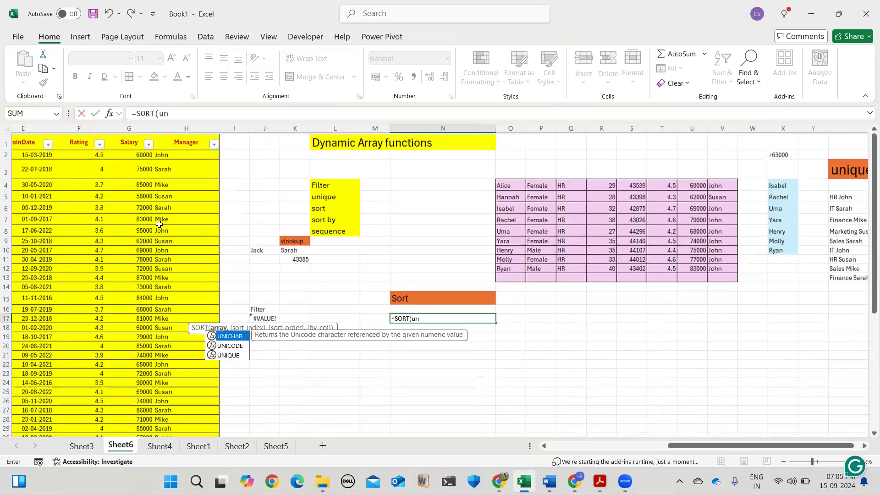
scroll(370, 294, "right", 2)
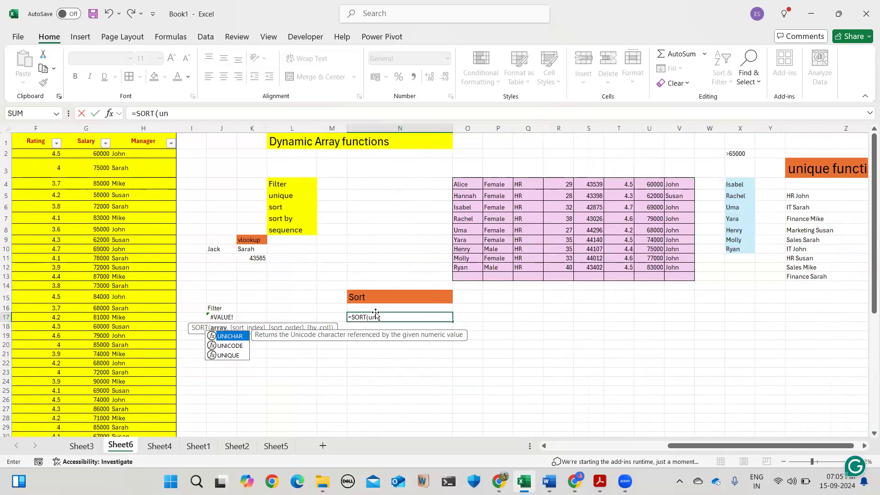
type("i")
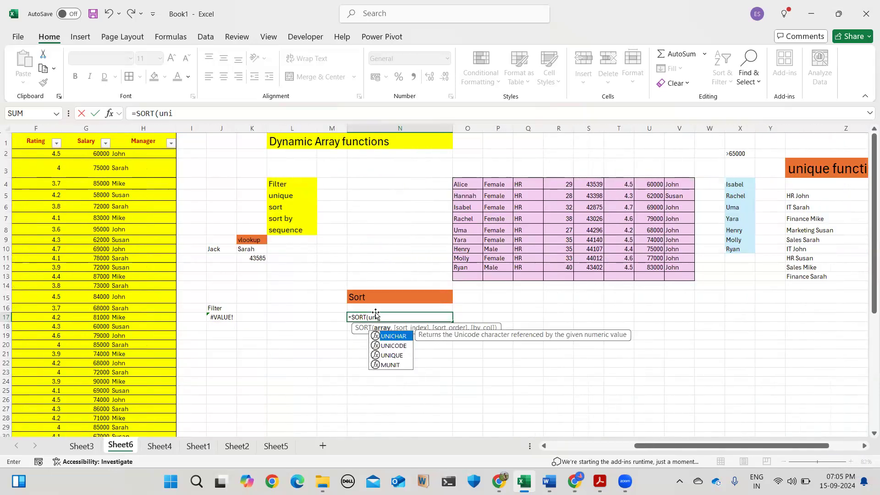
key("Down")
key("Down")
key("Tab")
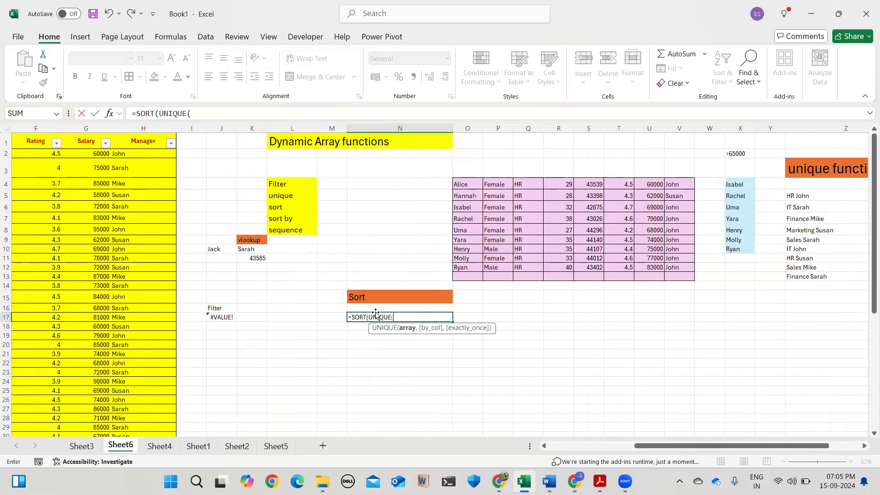
Use the table's Department column as the UNIQUE array and enter N17 as =SORT(UNIQUE(Employeedata[Department])).
type("Em")
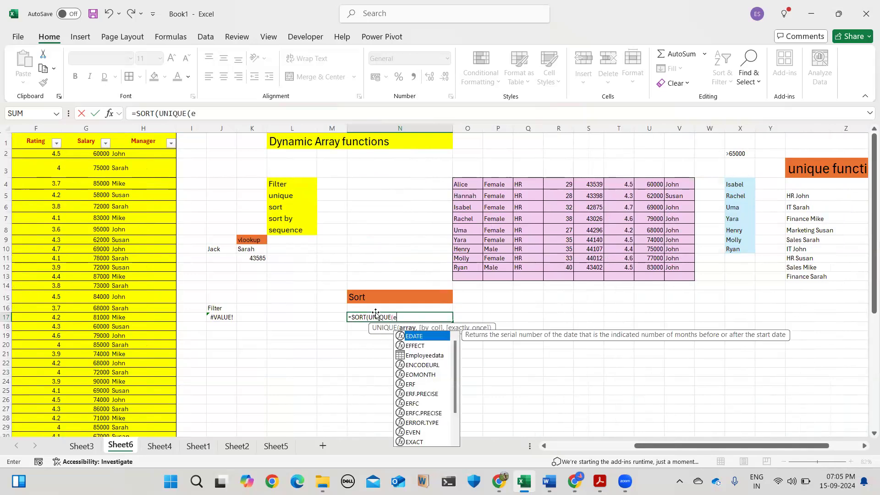
key("Tab")
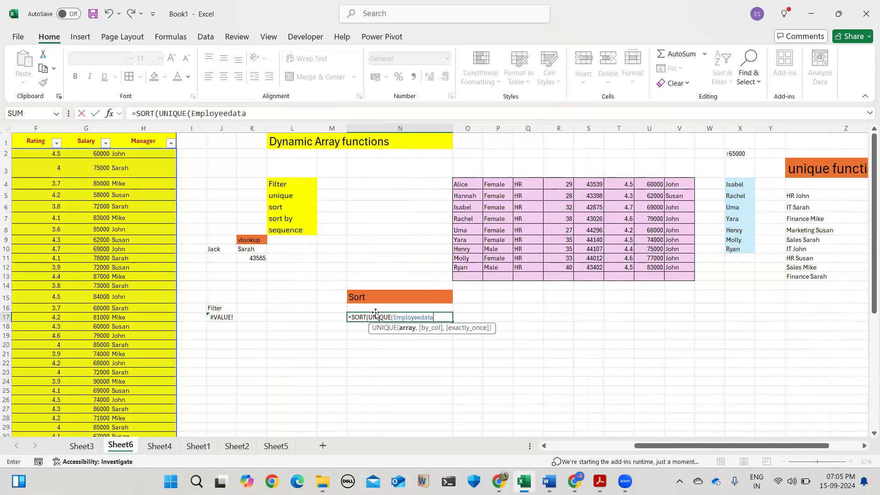
type("[d")
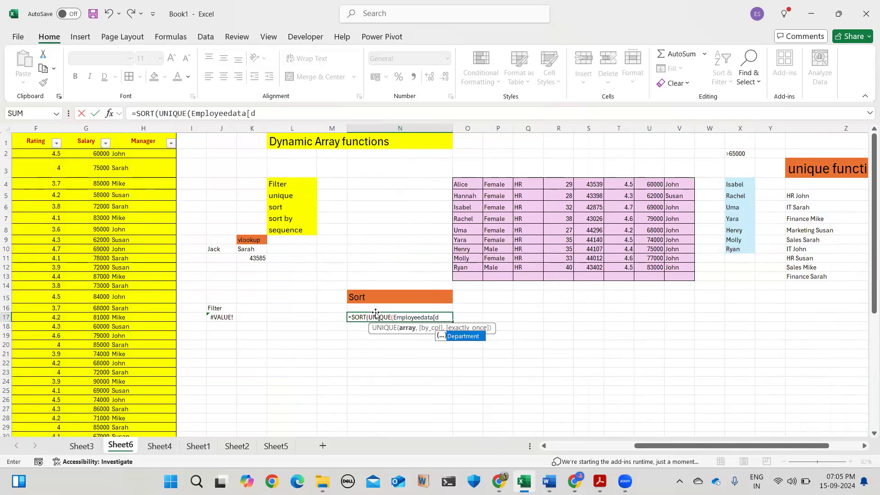
type("e")
key("Tab")
type("]")
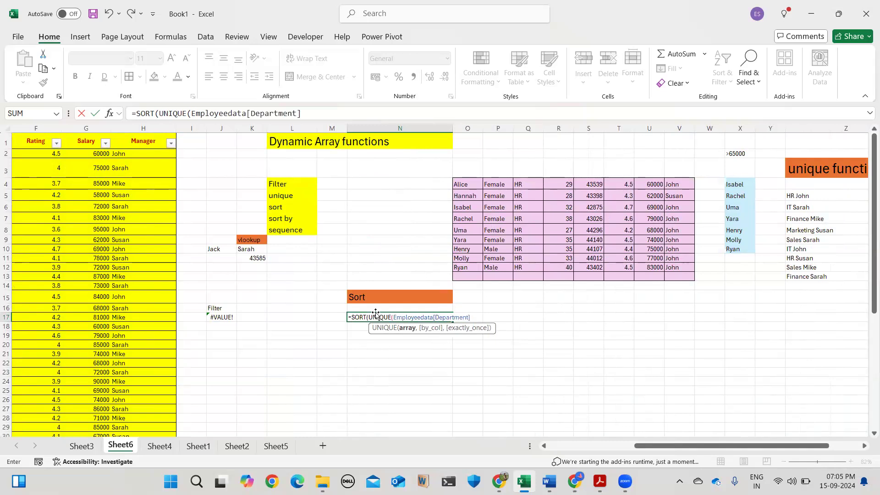
type(")")
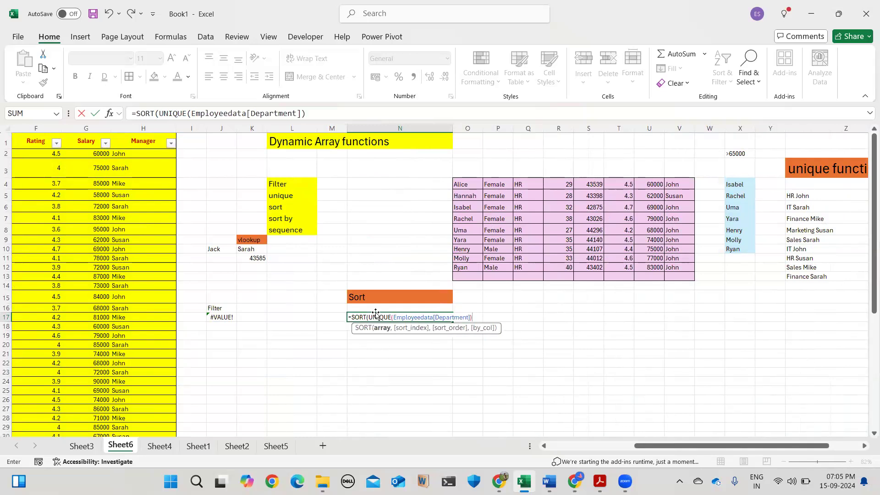
type(")")
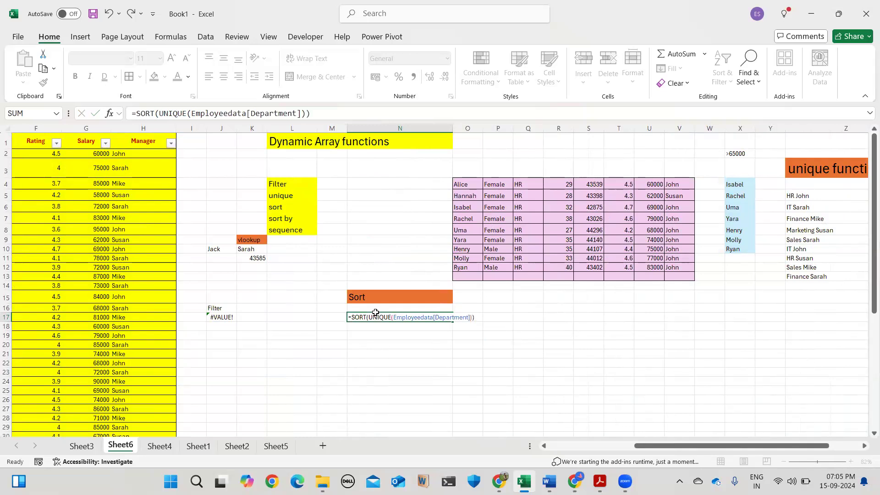
key("Return")
Move the sorted department formula from cell N17 to N21.
left_click_drag(375, 318, 381, 362)
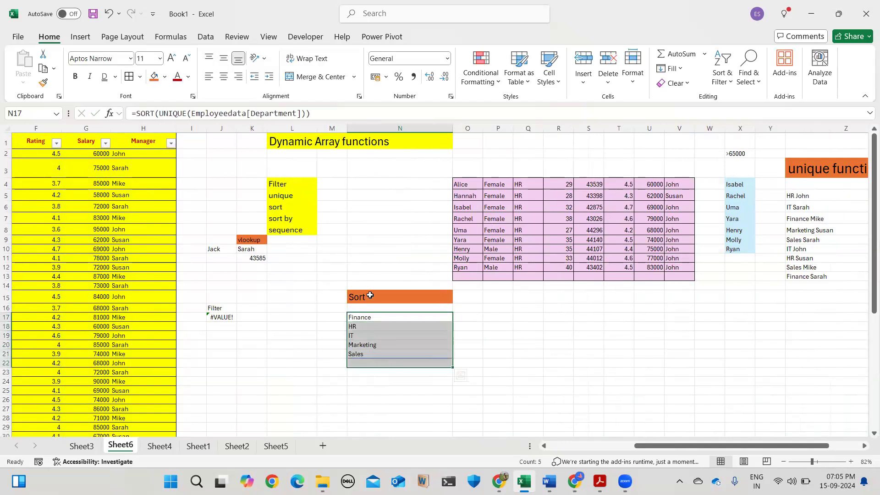
left_click(383, 321)
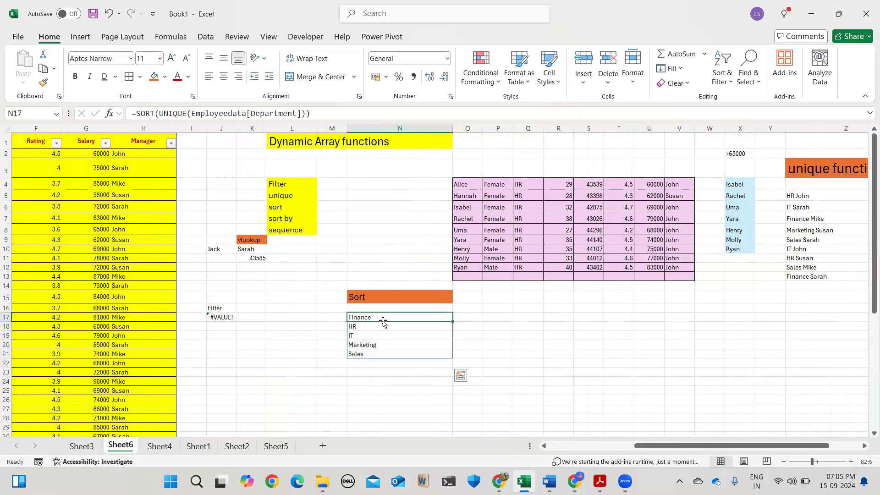
left_click_drag(384, 321, 382, 355)
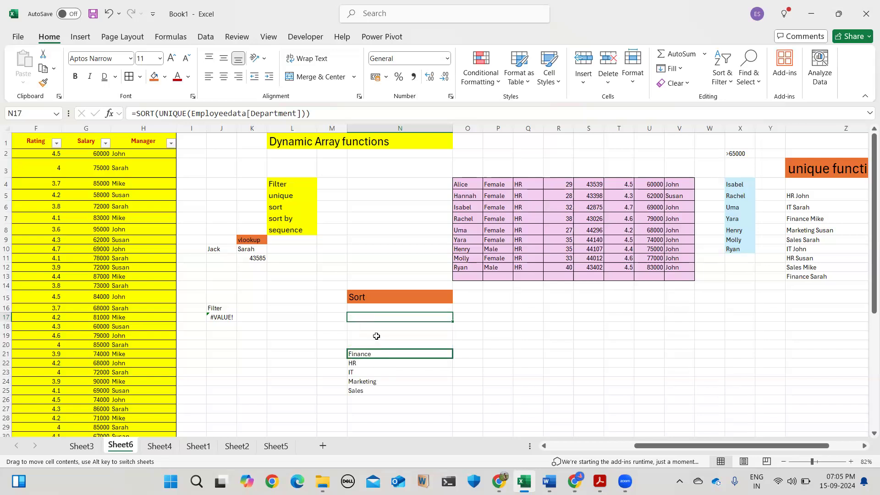
Start a SORT formula in cell P20 with the Employeedata table as the array and 6 as the sort index.
scroll(388, 365, "down", 1)
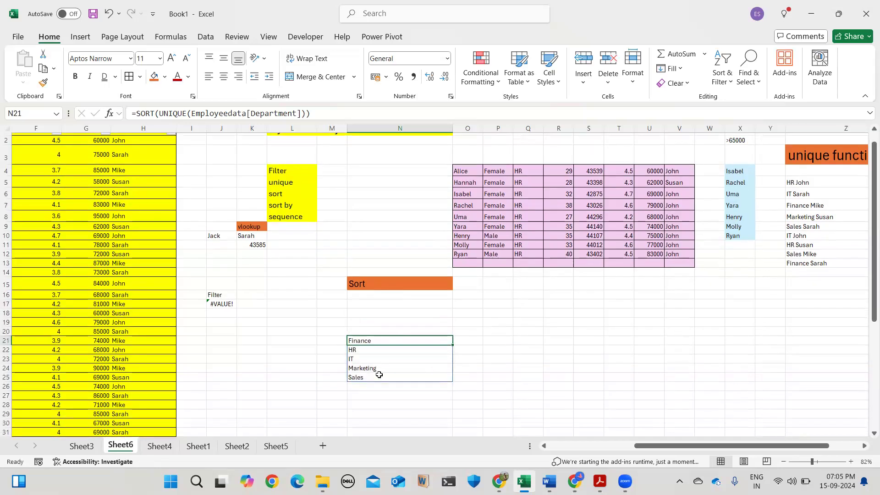
scroll(755, 305, "right", 3)
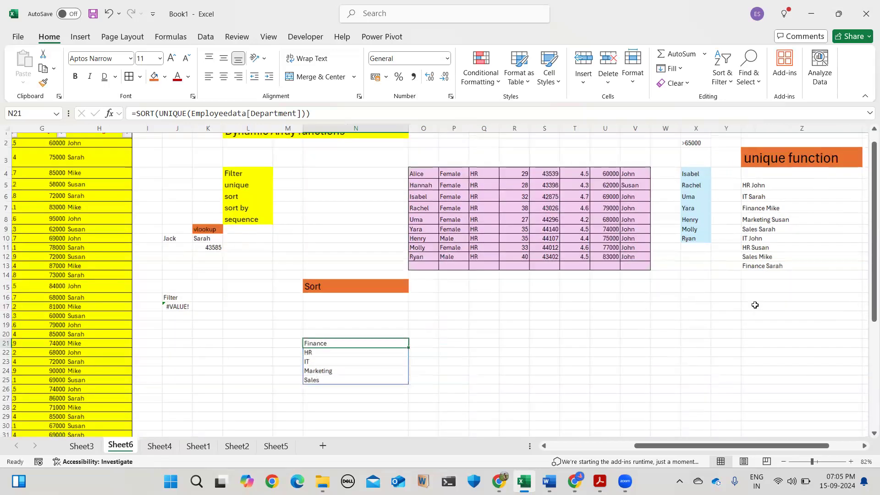
scroll(501, 321, "down", 1)
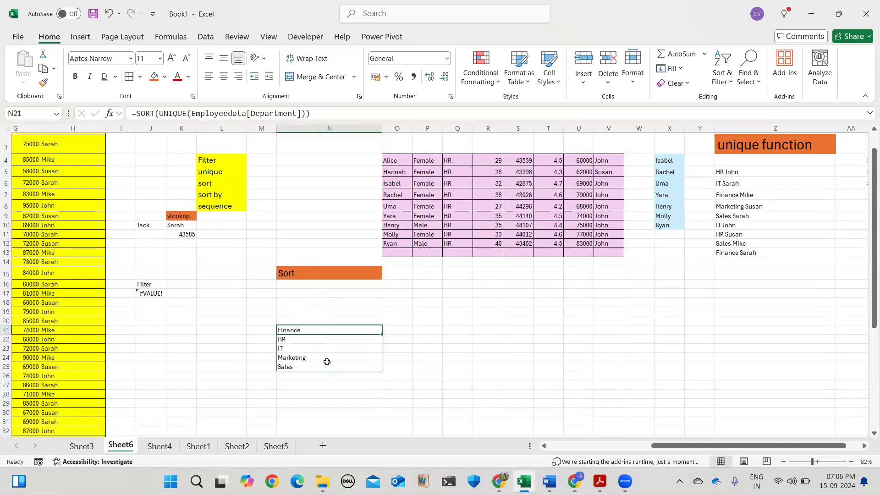
left_click(426, 324)
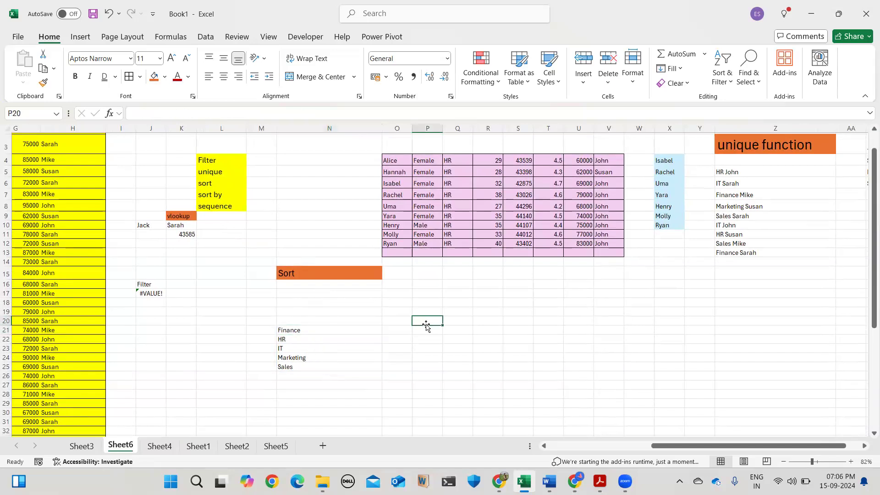
type("=sort")
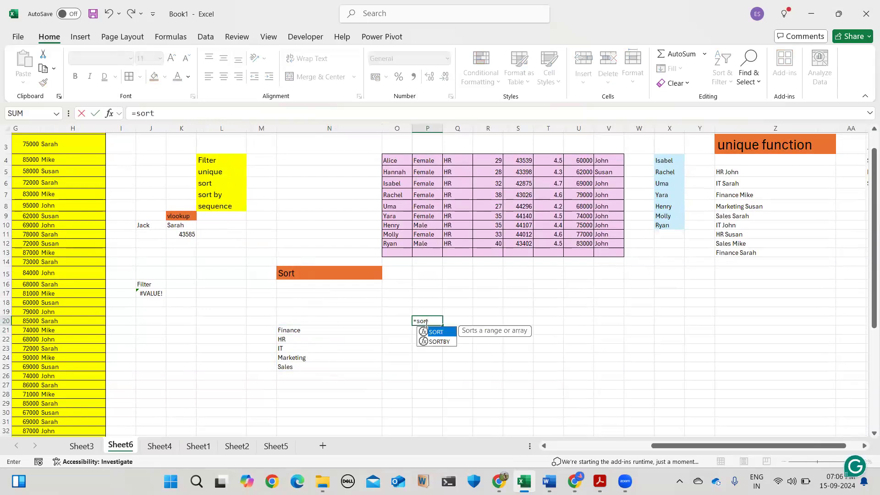
type("(Emp")
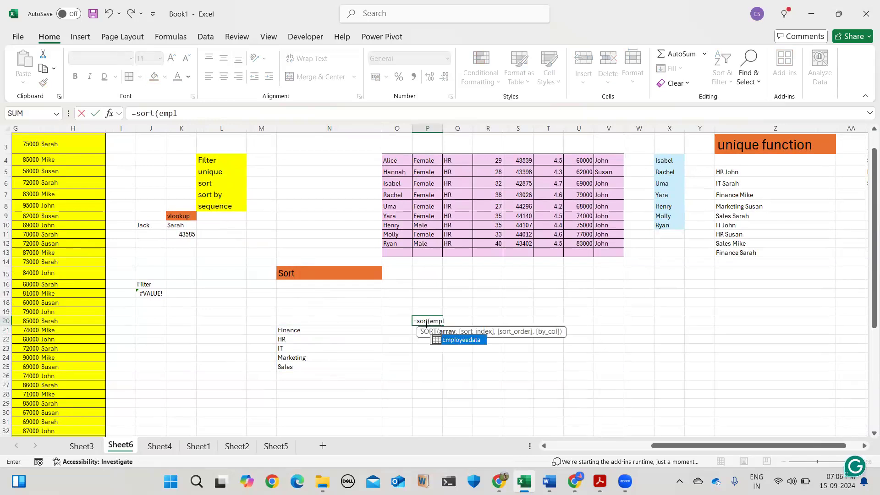
key("Tab")
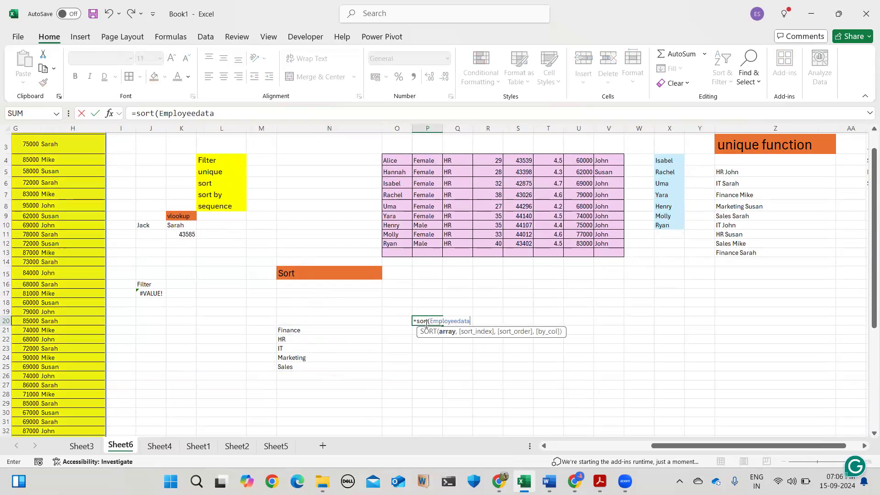
type(",6")
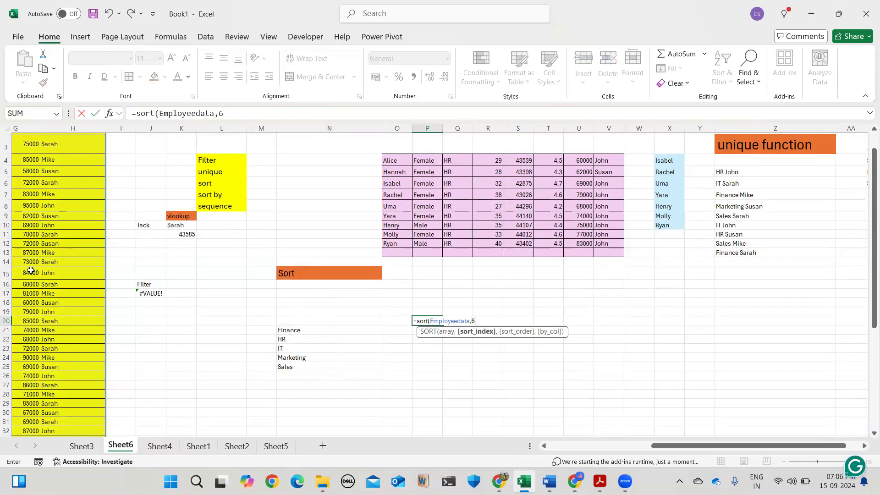
Examine the column order of the Employeedata table to check which column the sort index refers to.
scroll(30, 270, "left", 3)
type("6")
scroll(31, 270, "up", 1)
scroll(138, 275, "left", 3)
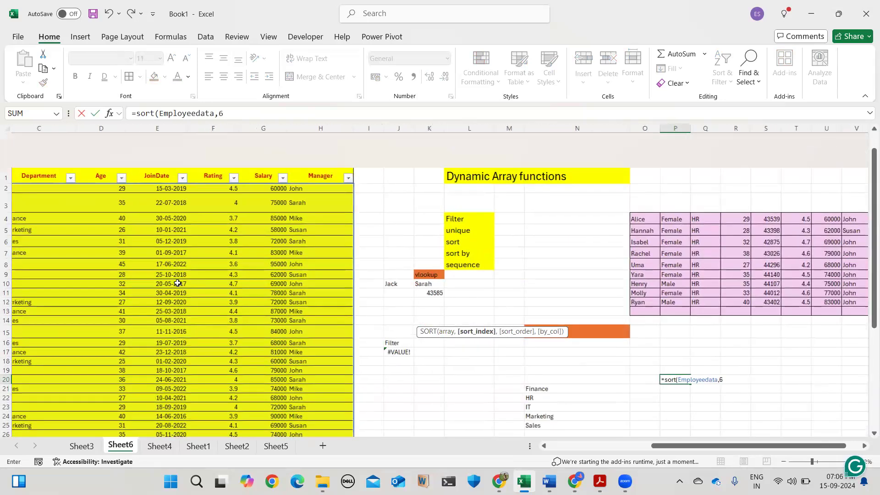
scroll(236, 279, "left", 2)
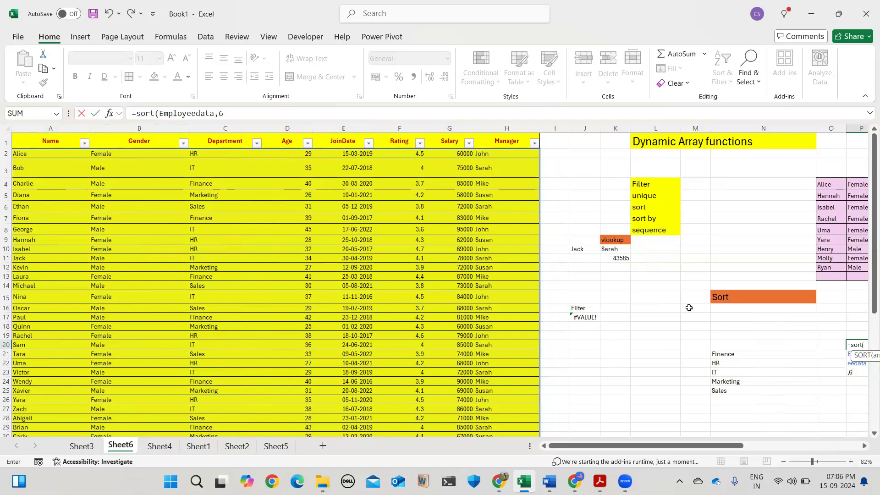
scroll(688, 306, "right", 2)
scroll(689, 308, "right", 2)
scroll(689, 308, "down", 1)
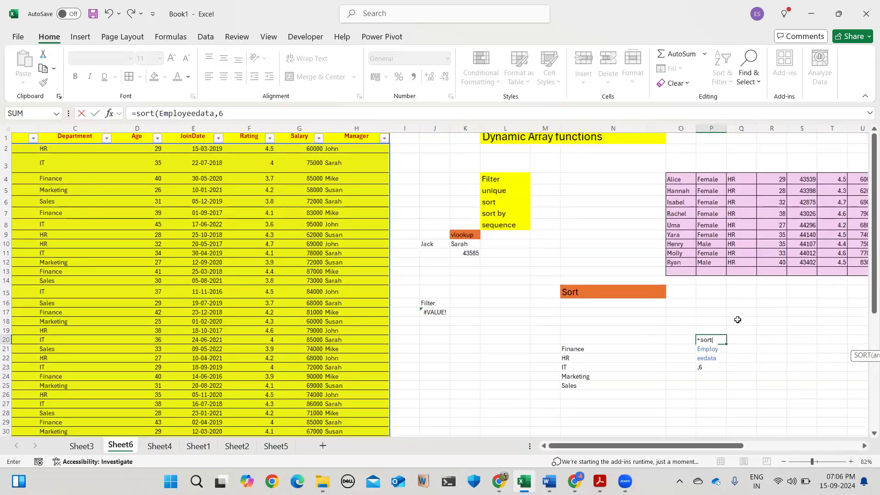
Change the sort index to 7, set descending order, and enter P20 as =SORT(Employeedata,7,-1).
key("BackSpace")
type("7")
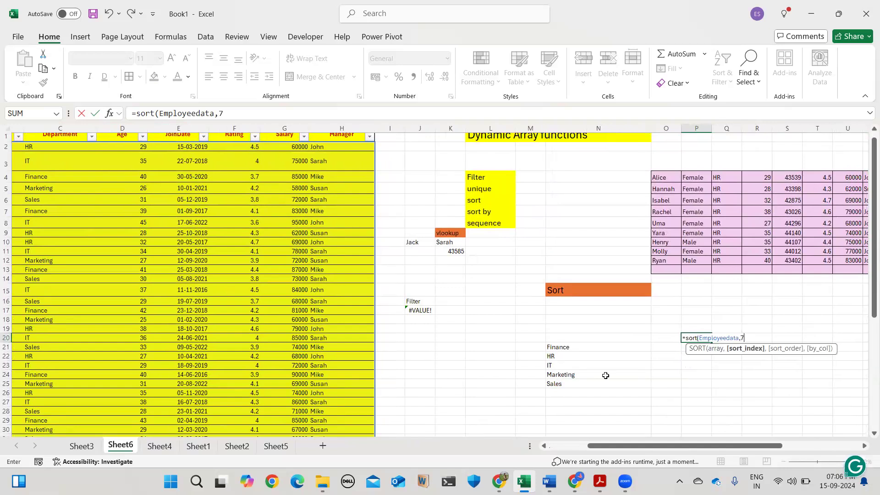
type(",")
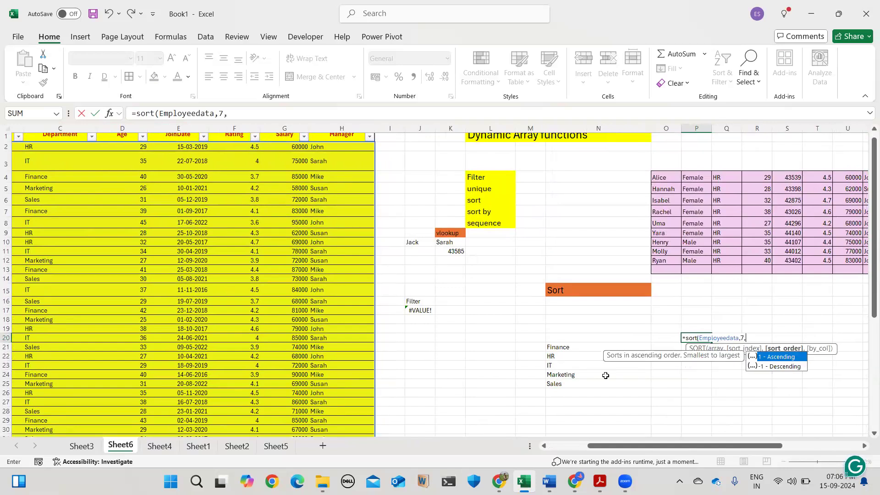
type("11")
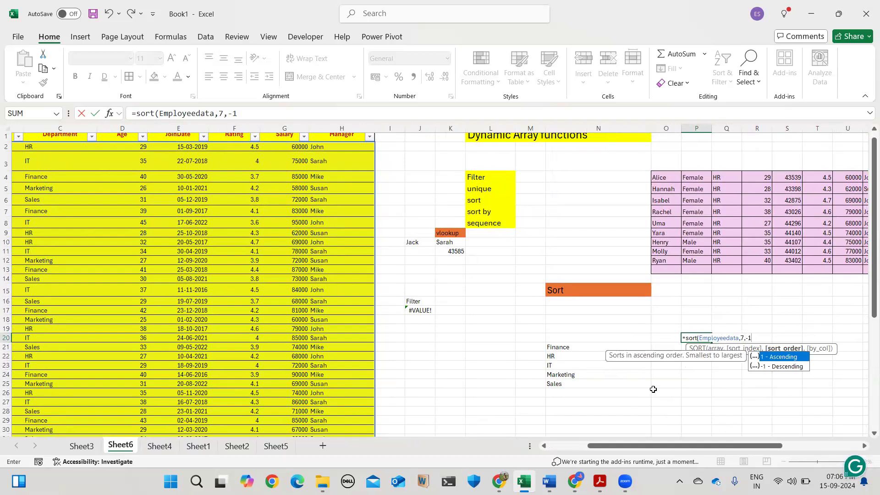
type(")")
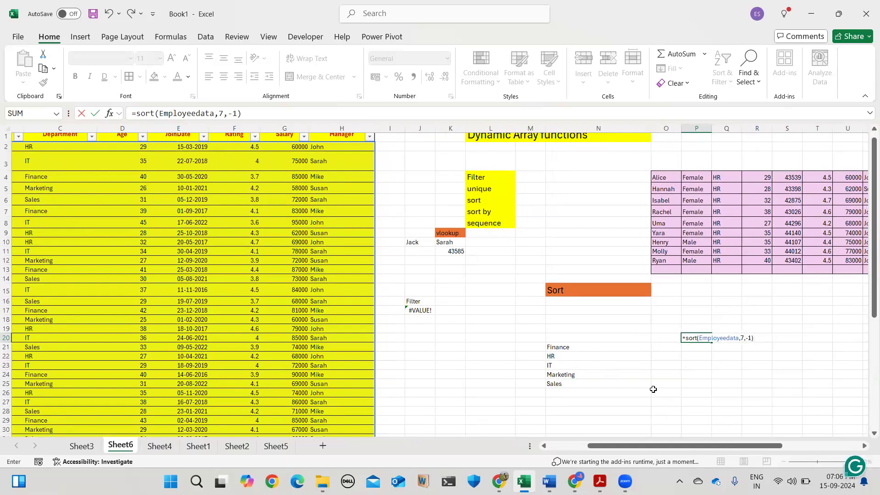
key("Return")
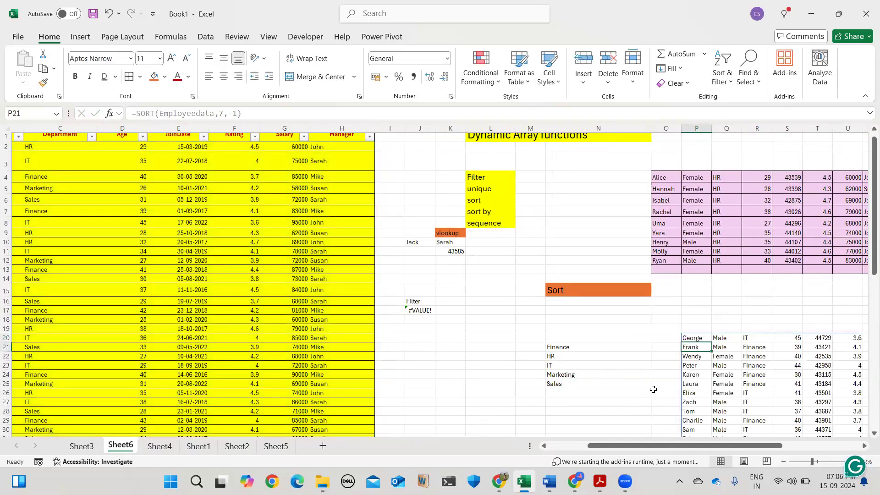
Examine the sorted employee list spilled from P20, checking the salary order in column V and the formula in P20.
scroll(747, 347, "right", 3)
scroll(747, 347, "down", 3)
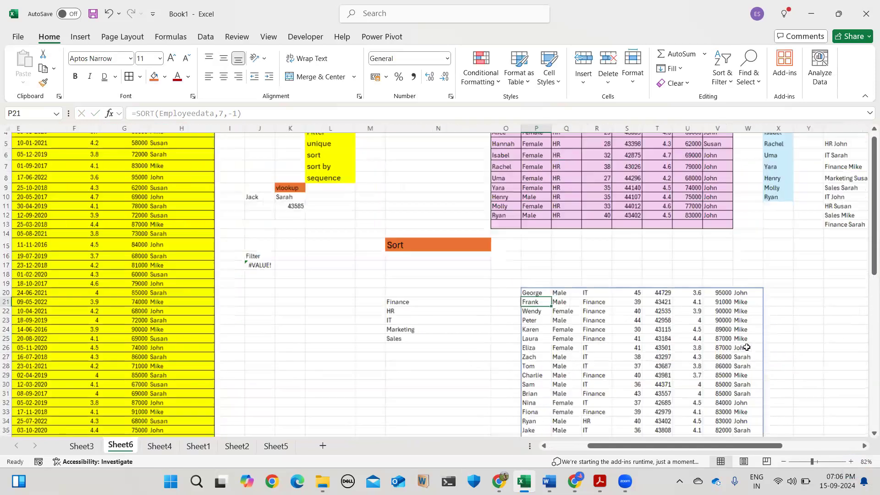
scroll(747, 347, "down", 3)
scroll(746, 347, "right", 1)
scroll(747, 347, "up", 1)
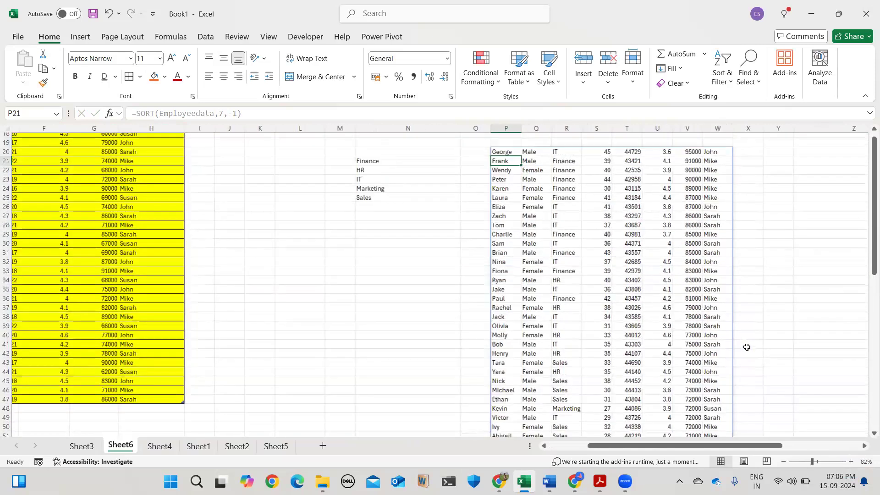
scroll(747, 347, "down", 1)
scroll(747, 347, "right", 1)
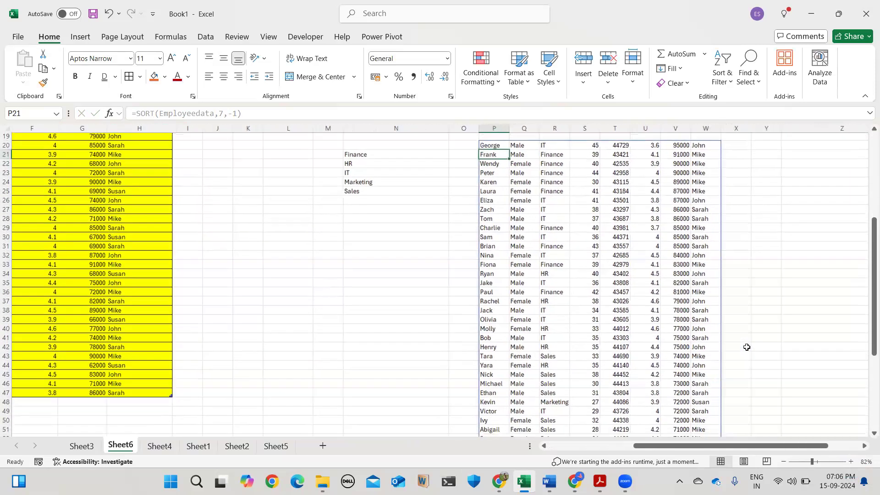
scroll(747, 347, "down", 1)
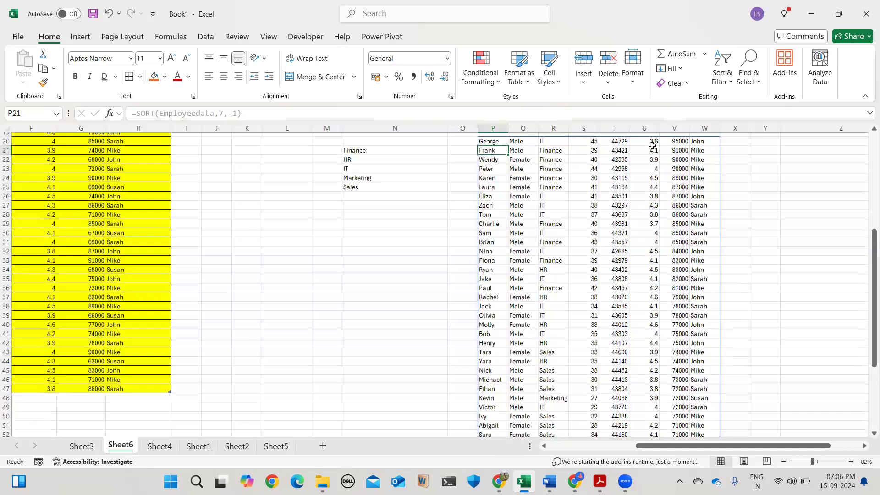
left_click(674, 129)
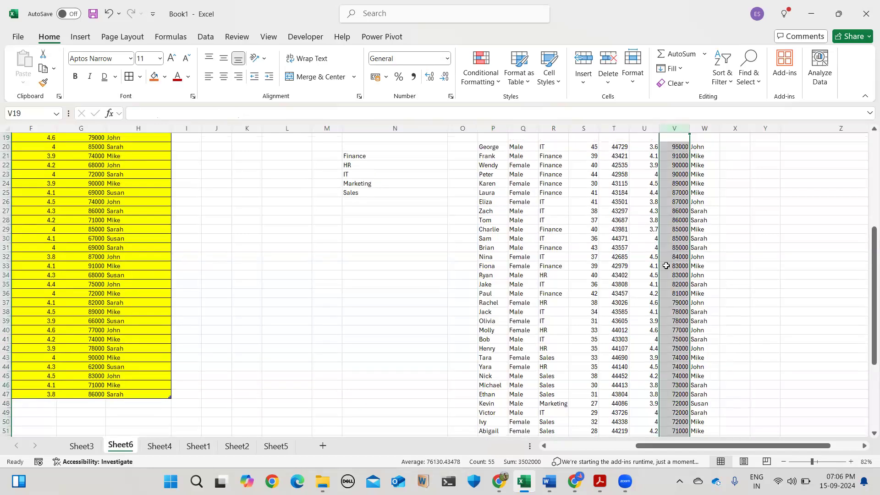
scroll(667, 211, "down", 7)
scroll(666, 265, "up", 5)
scroll(666, 266, "up", 2)
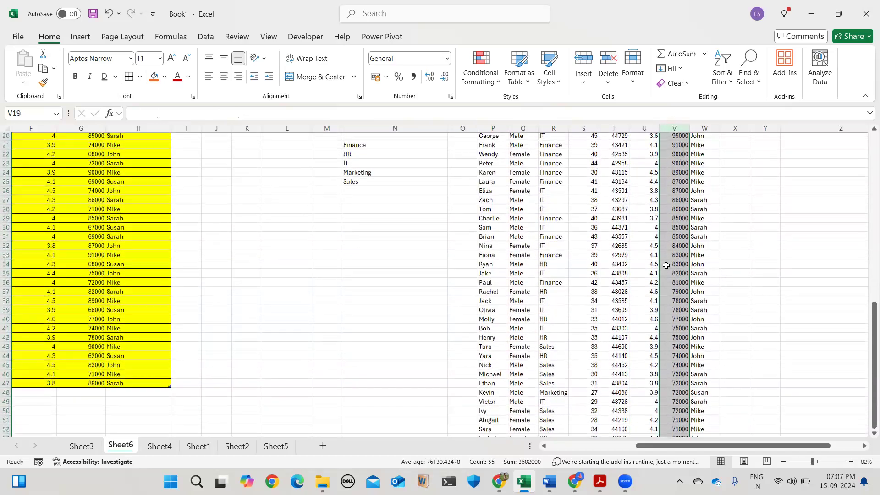
scroll(666, 264, "right", 1)
scroll(482, 225, "up", 2)
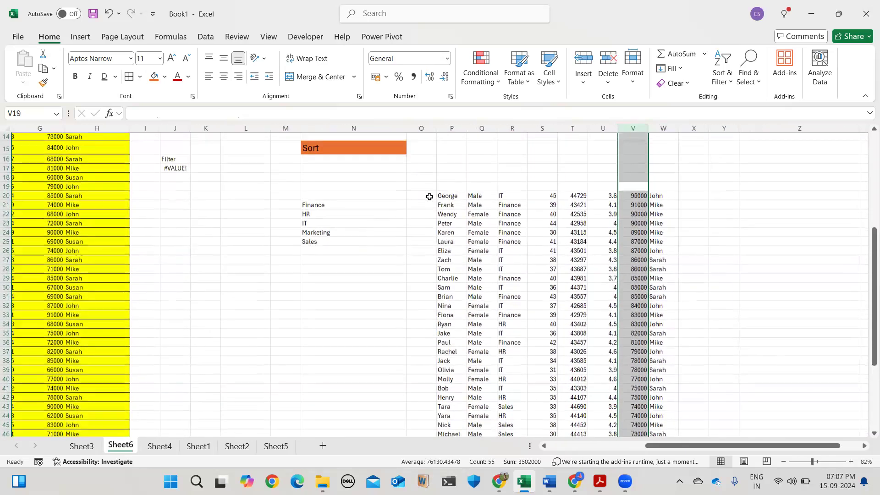
left_click(447, 196)
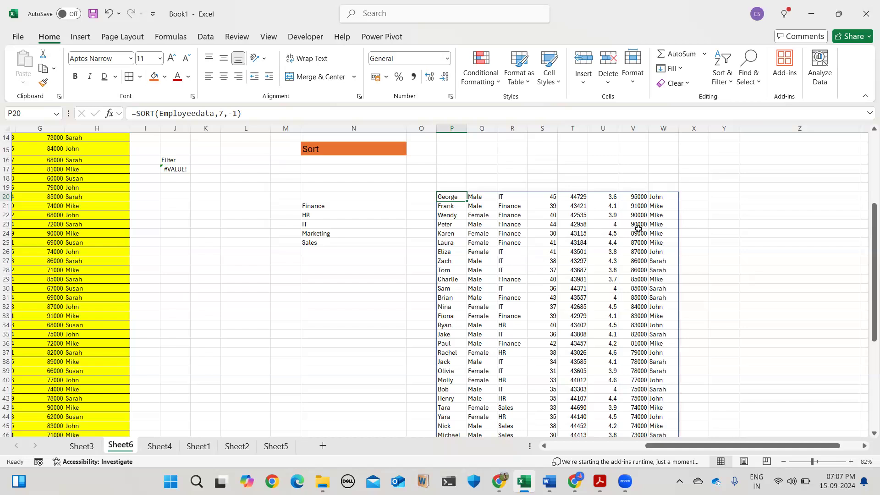
scroll(642, 225, "right", 2)
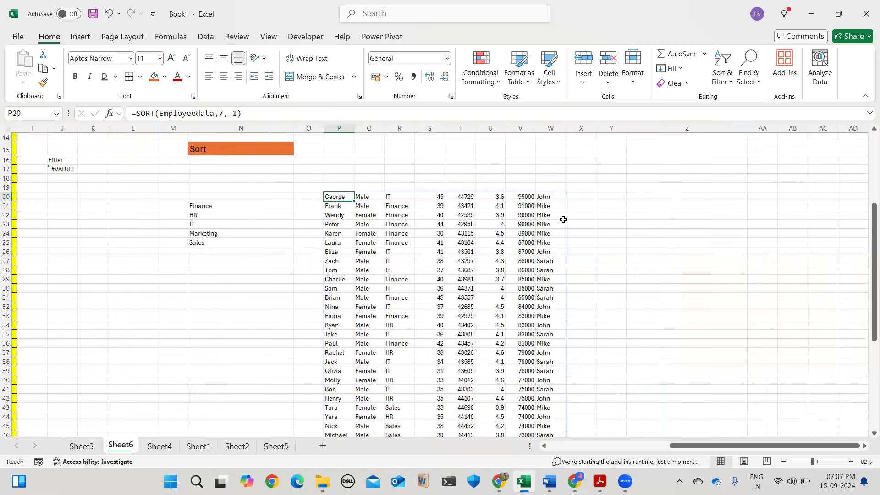
Write the heading Sortby in cell Z15.
scroll(564, 220, "up", 2)
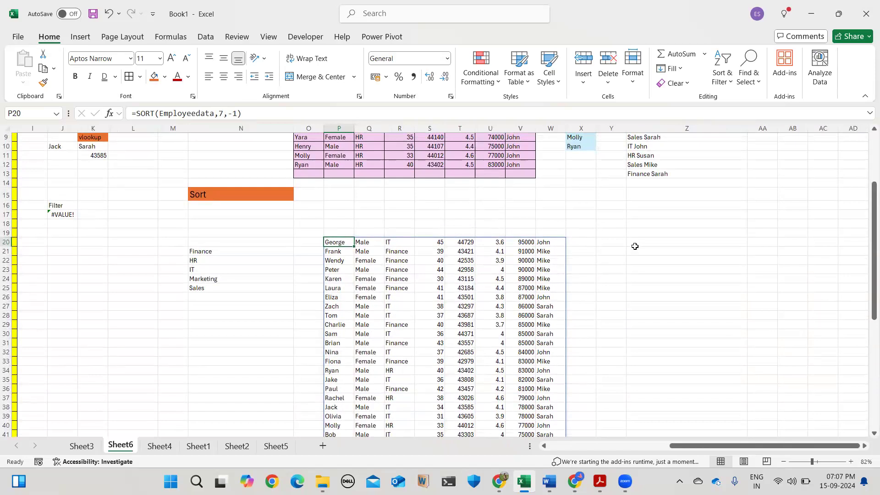
left_click(650, 204)
left_click(653, 195)
type("Sortby")
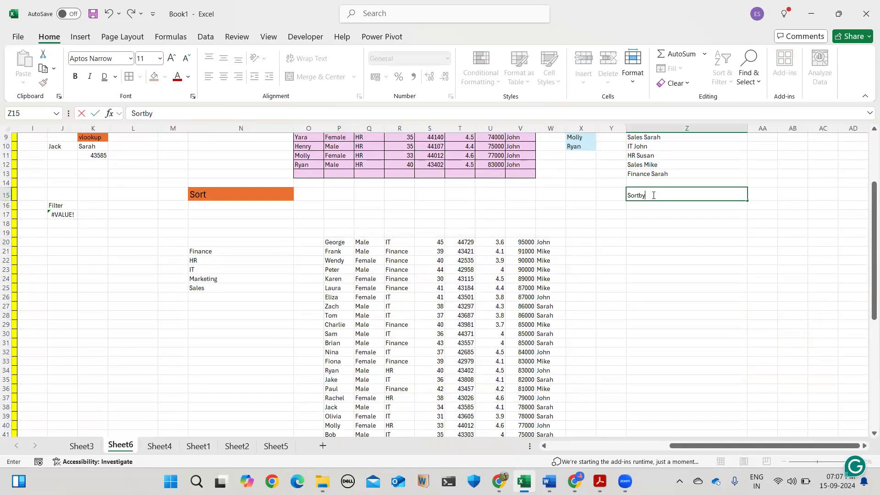
Format the Sortby heading in Z15 with font size 22 and an orange cell fill.
left_click(653, 195)
left_click_drag(654, 194, 626, 195)
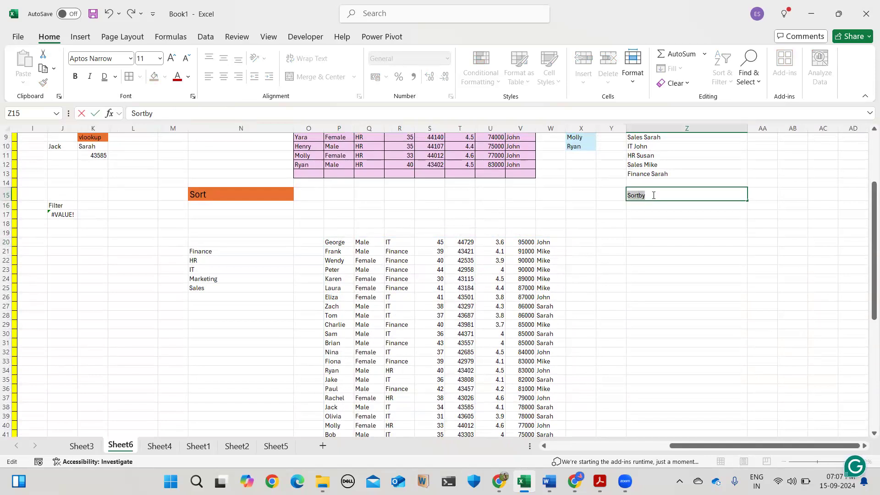
left_click(172, 58)
left_click(172, 59)
left_click(172, 58)
left_click(172, 58)
left_click(172, 59)
left_click(172, 59)
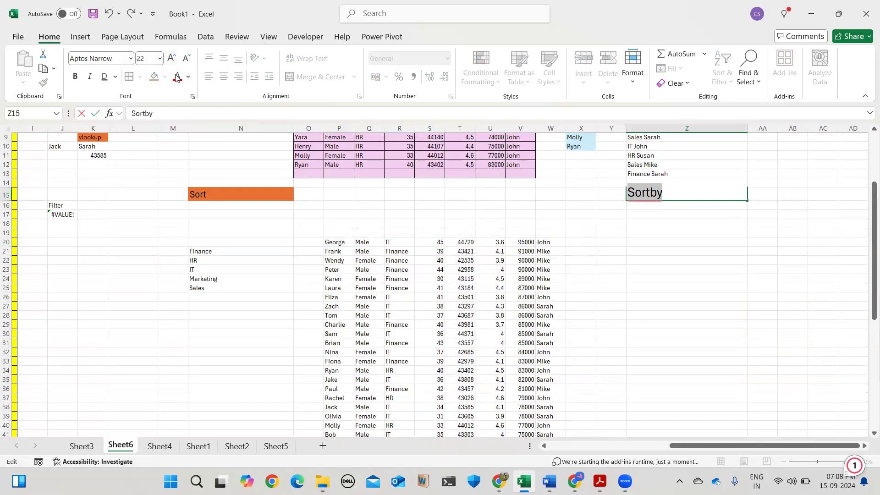
left_click(168, 154)
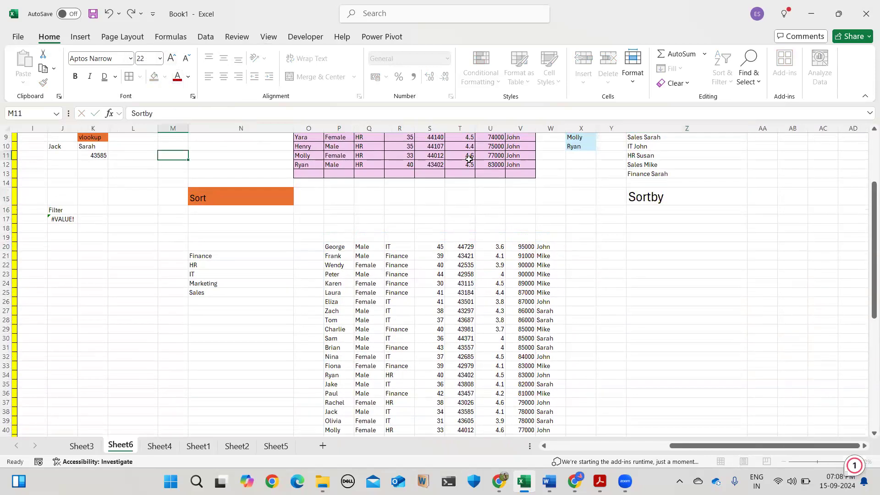
left_click(638, 199)
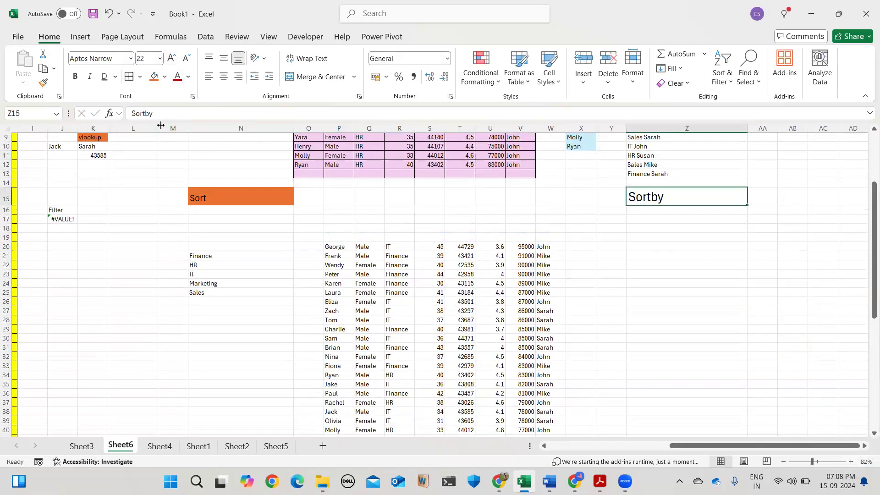
left_click(154, 76)
Start a SORTBY formula in cell Z20 with the Employeedata table as the array.
left_click(666, 231)
left_click(664, 246)
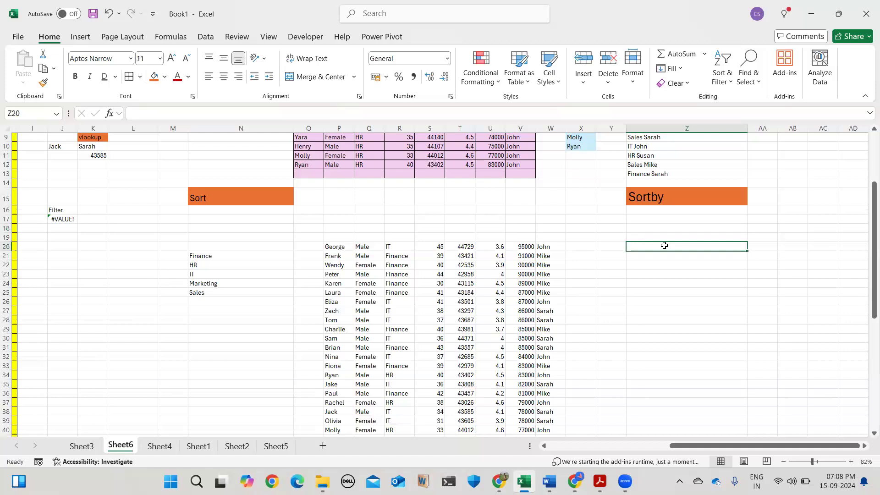
type("=sort")
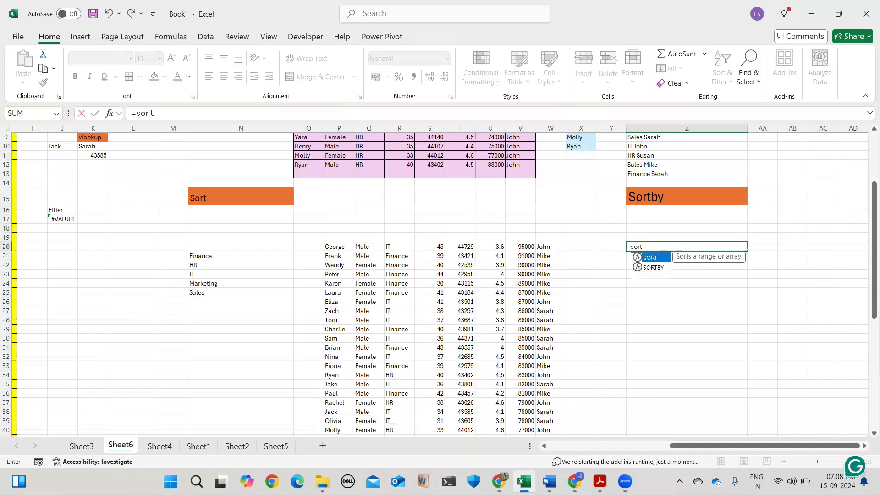
key("Down")
key("Tab")
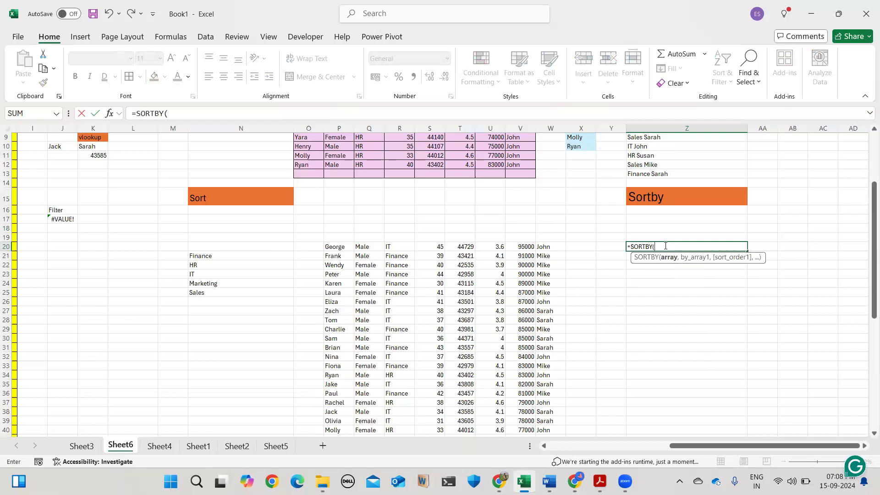
type("em")
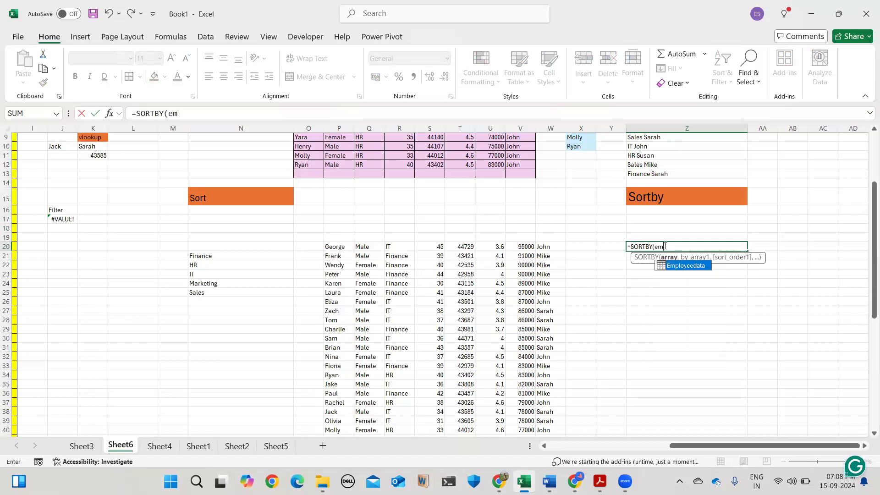
key("Tab")
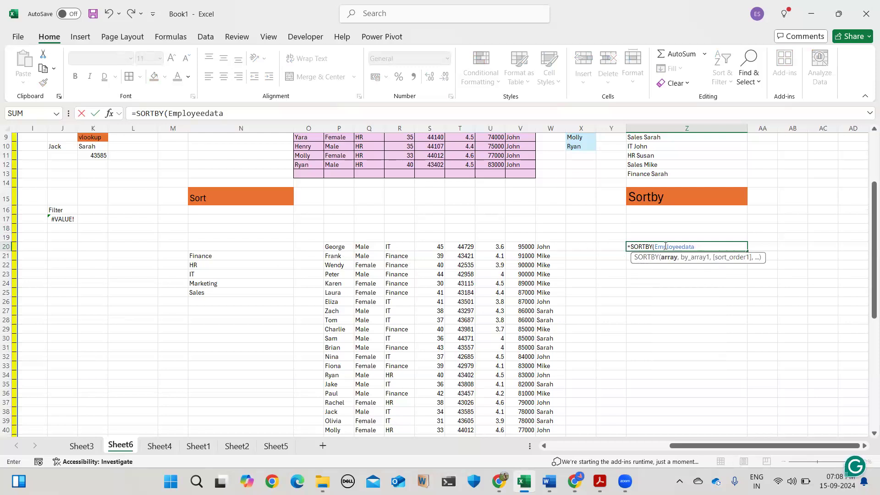
type(",")
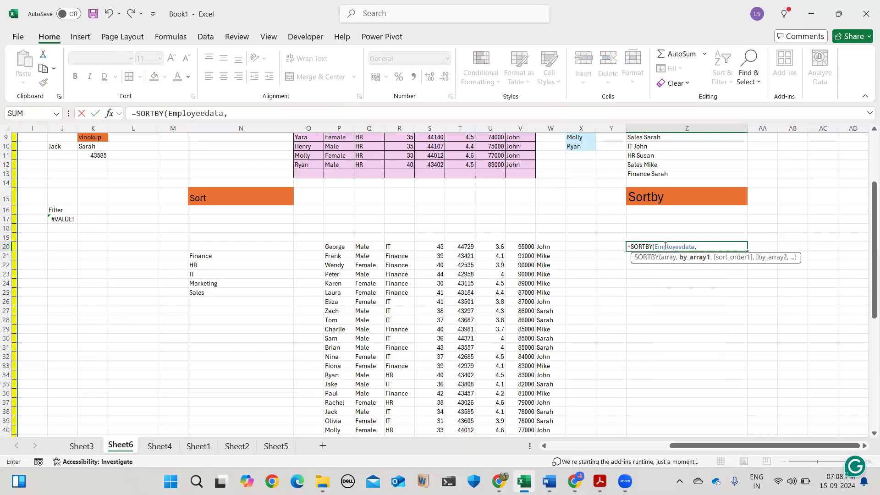
Set Employeedata[Department] as the first sort-by array of the SORTBY formula, with sort order 1 for ascending.
type("em")
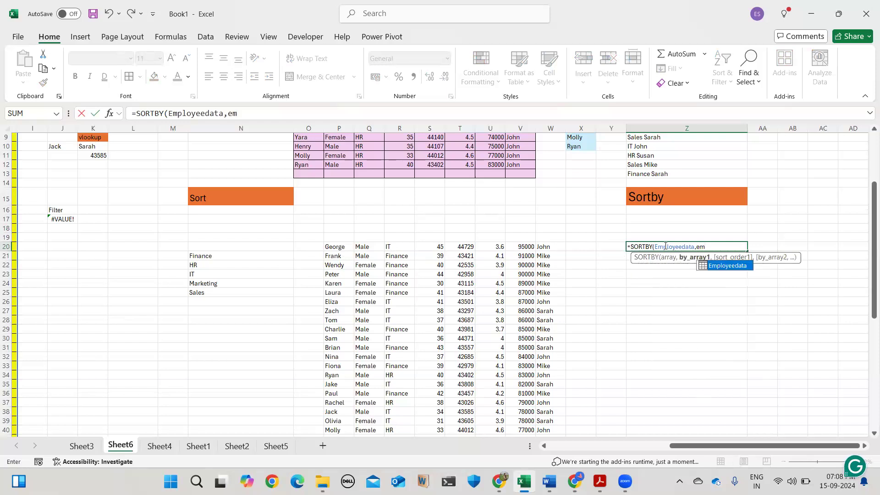
key("Tab")
type("[depa")
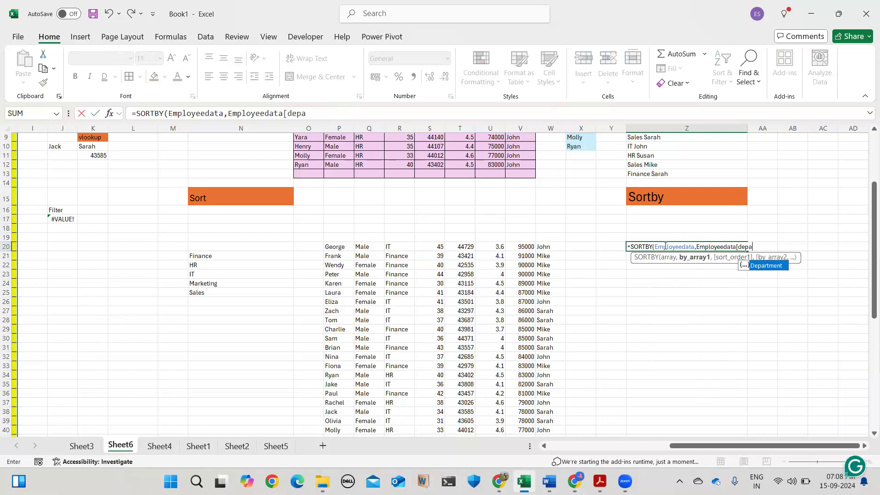
key("Tab")
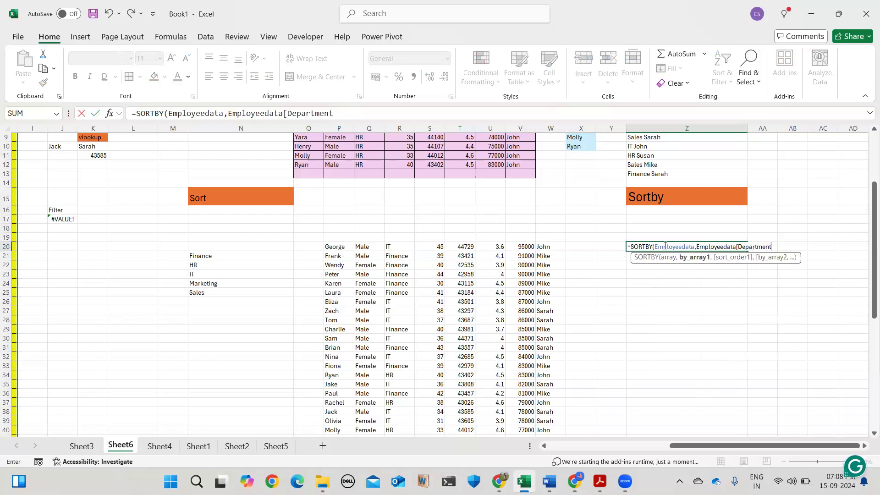
type("],1")
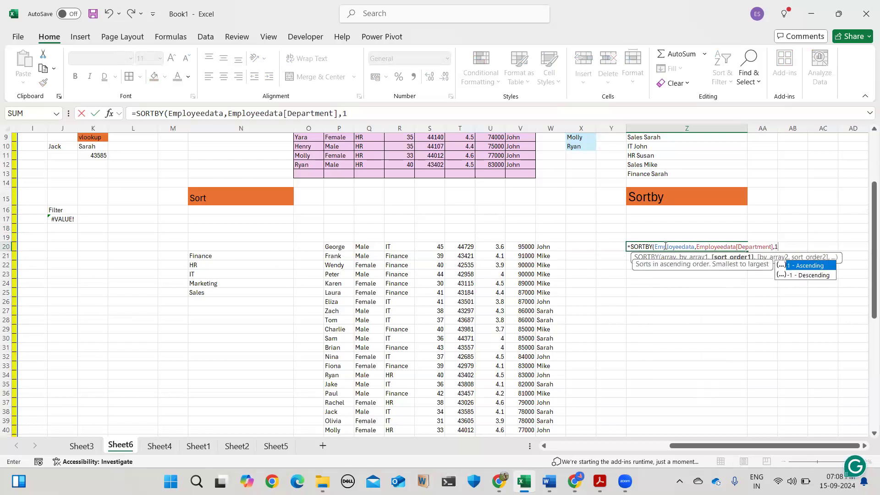
Add Employeedata[salry] as the second sort-by array with sort order -1 and try to enter the SORTBY formula.
type(",")
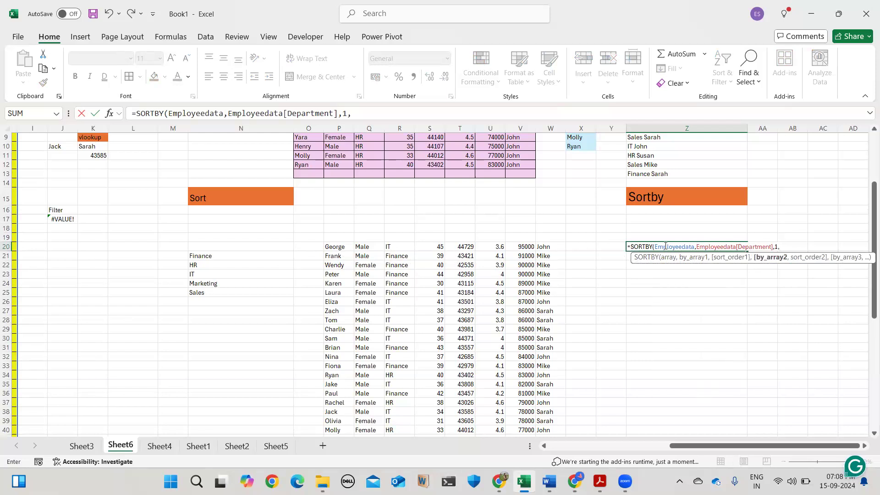
type("ema")
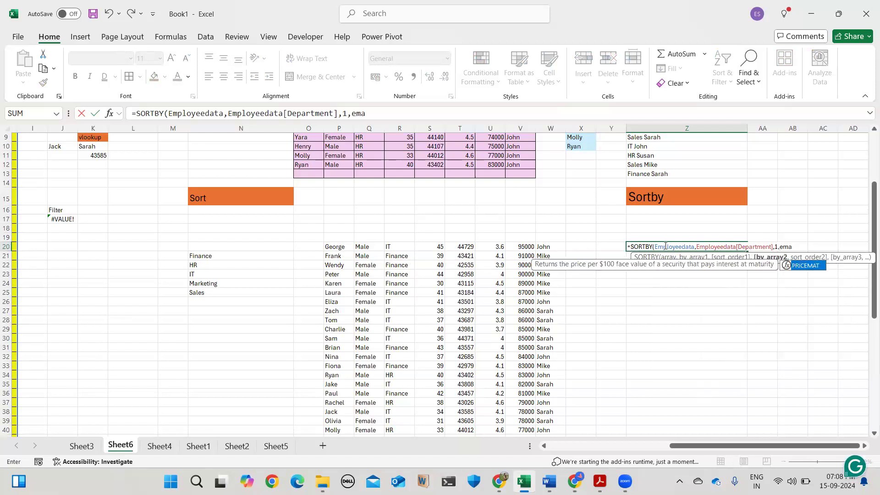
key("BackSpace")
key("BackSpace")
key("BackSpace")
type("Employeedata")
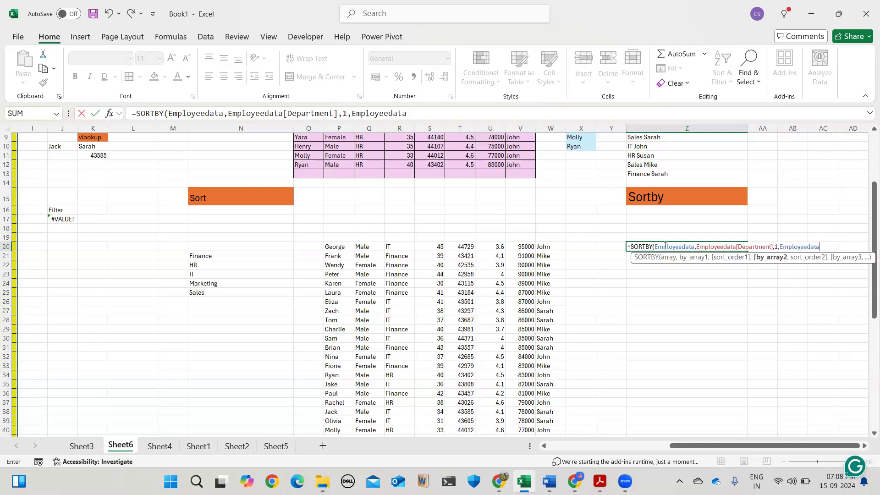
type("[salry")
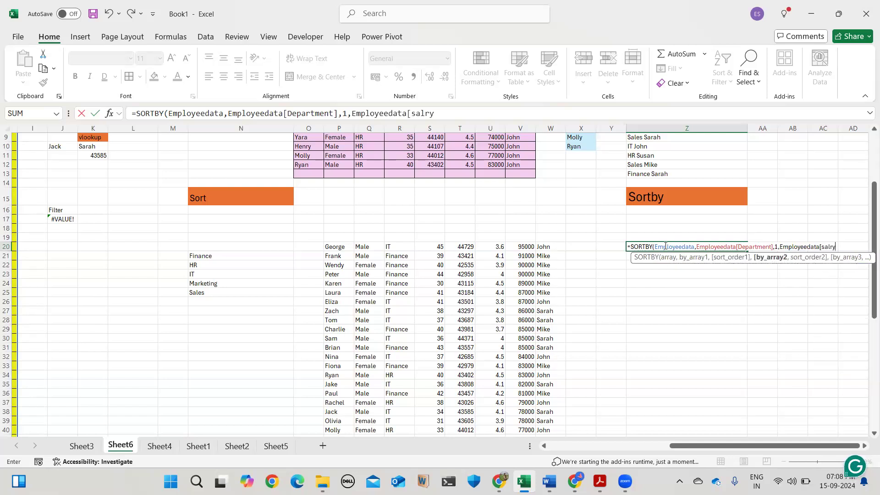
type("],-1")
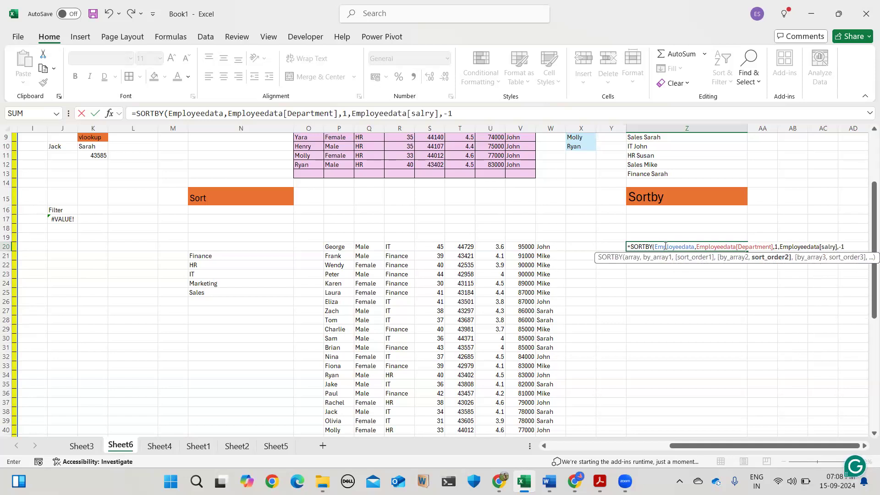
type(")")
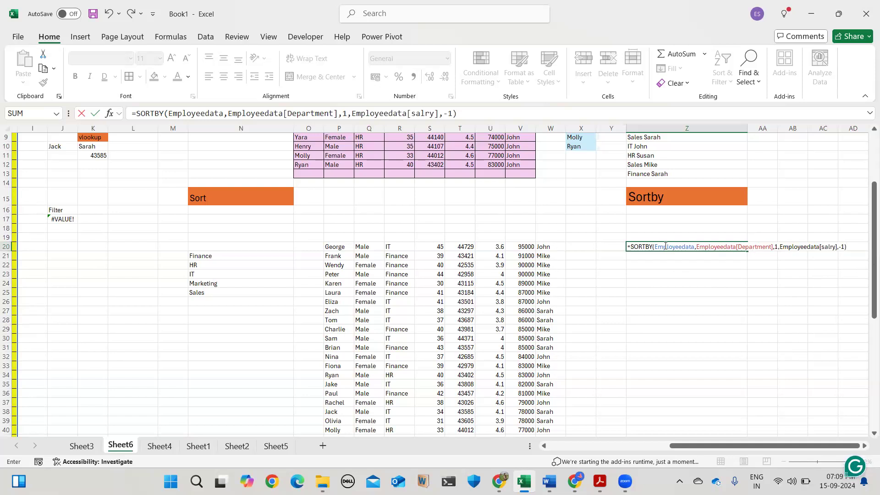
key("Return")
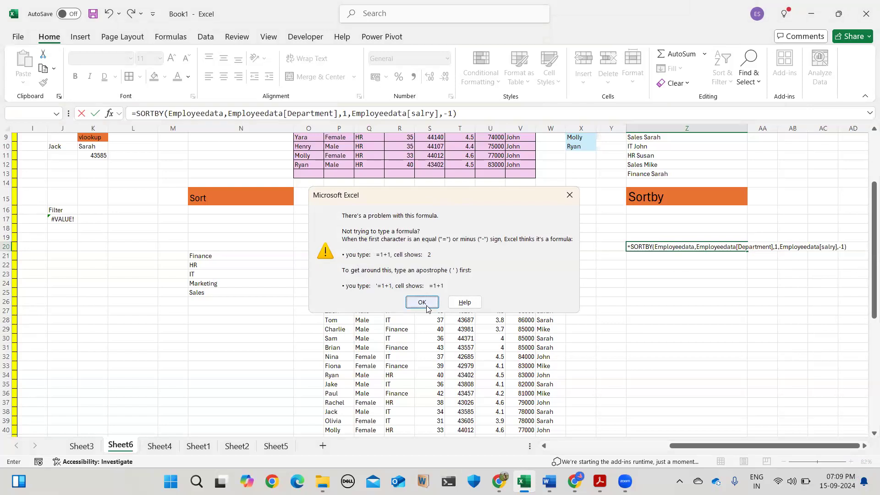
left_click(421, 303)
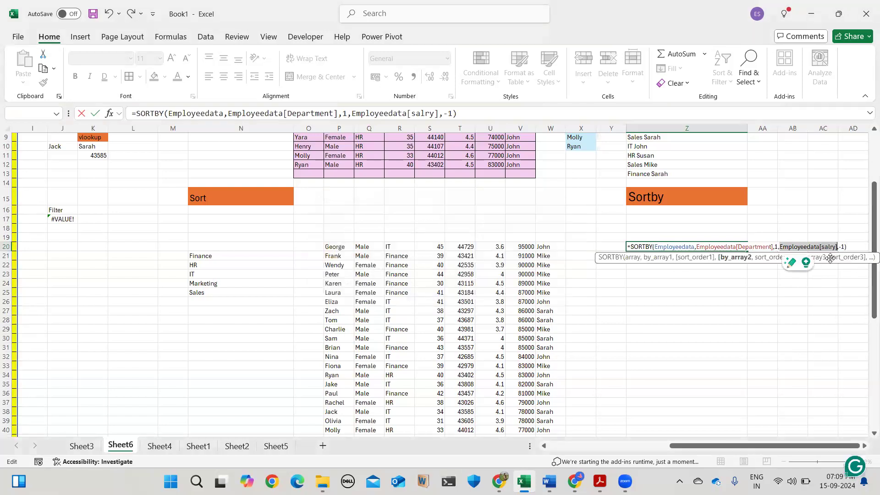
Correct the misspelled column reference to Employeedata[Salary] and enter the SORTBY formula in Z20.
left_click(831, 247)
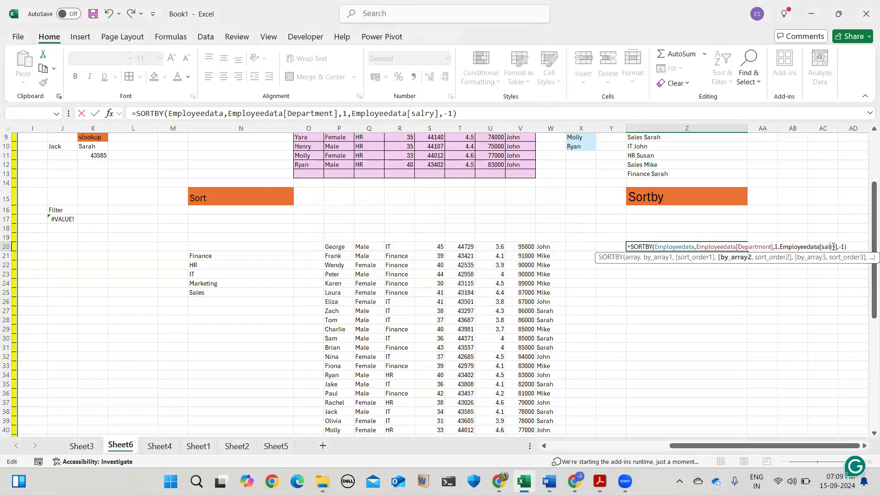
type("a")
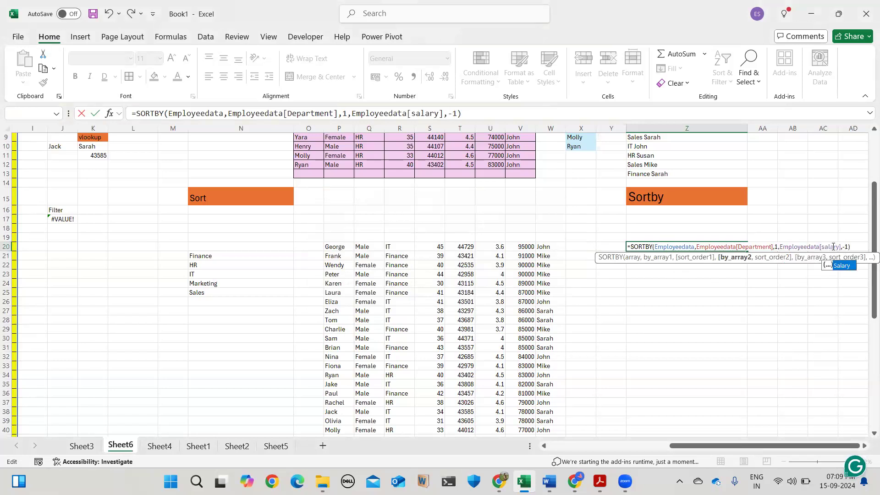
key("Return")
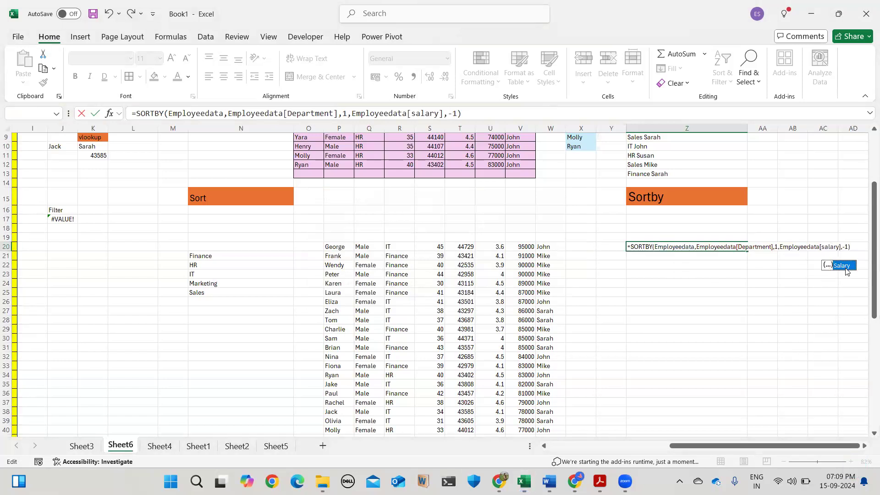
double_click(843, 268)
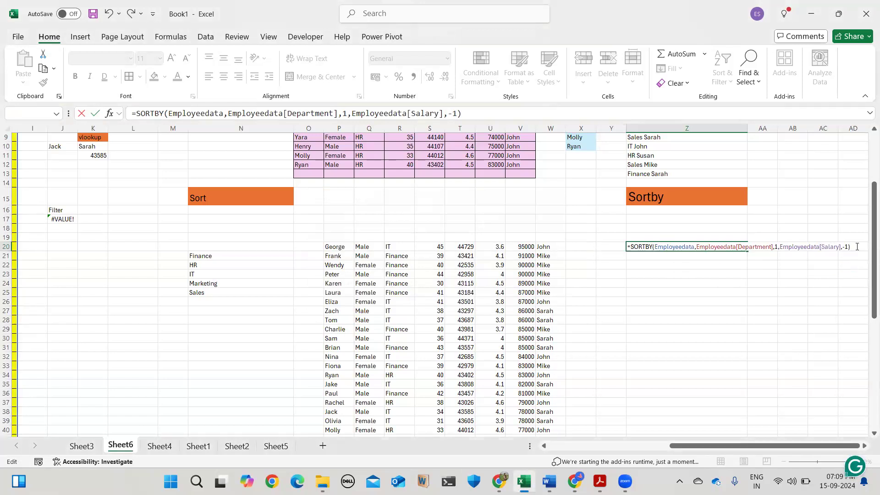
key("Return")
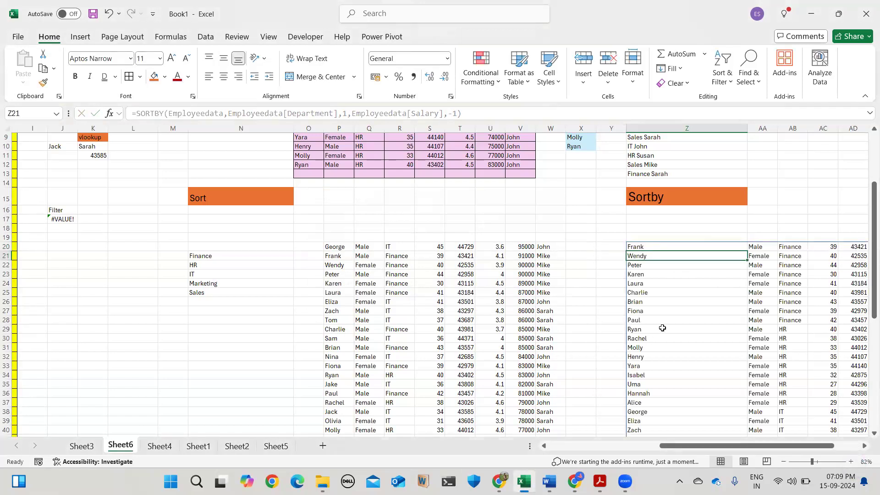
Examine the SORTBY results, checking the department order in column AB and the salary order in column AF.
scroll(662, 328, "right", 3)
scroll(663, 329, "down", 3)
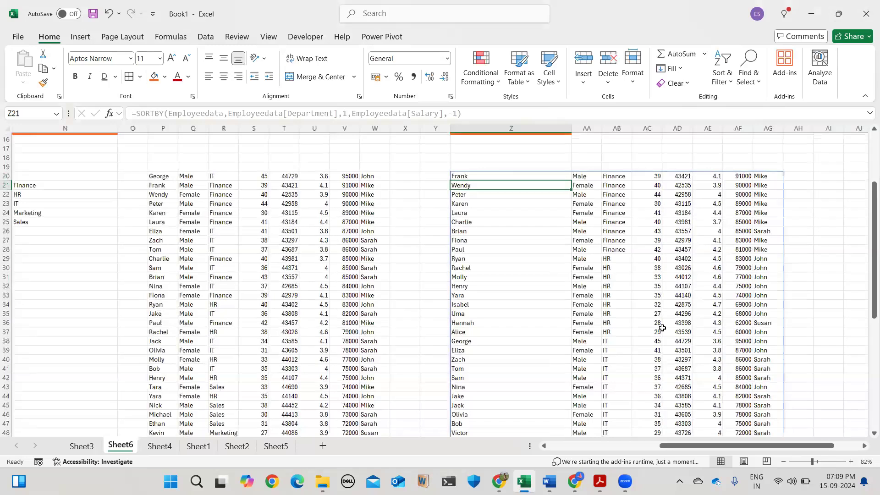
scroll(577, 244, "down", 1)
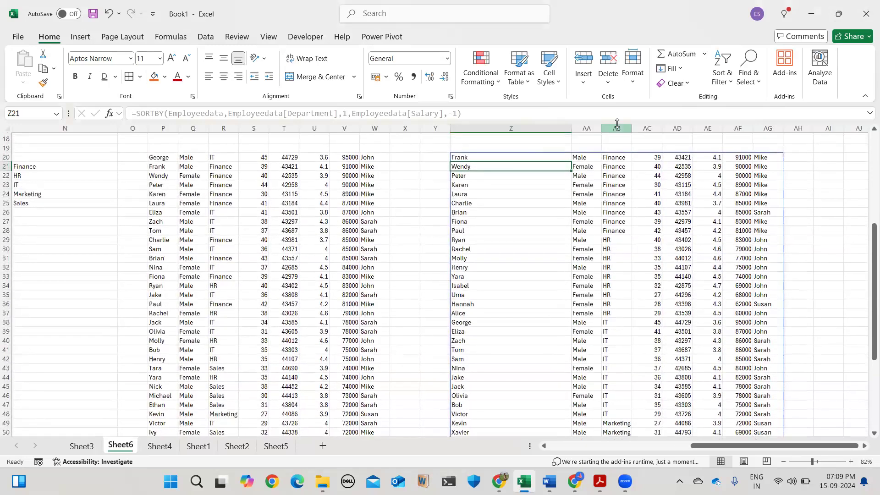
left_click(617, 129)
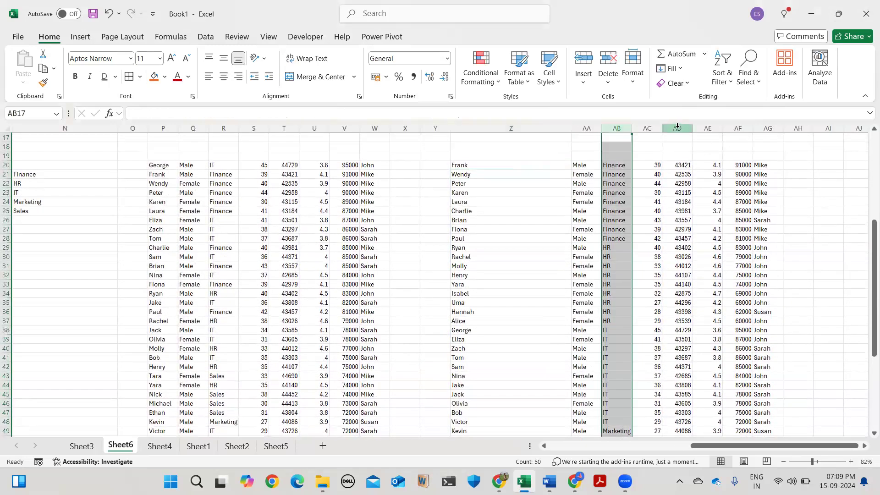
left_click(738, 128)
scroll(736, 275, "down", 1)
scroll(736, 275, "up", 1)
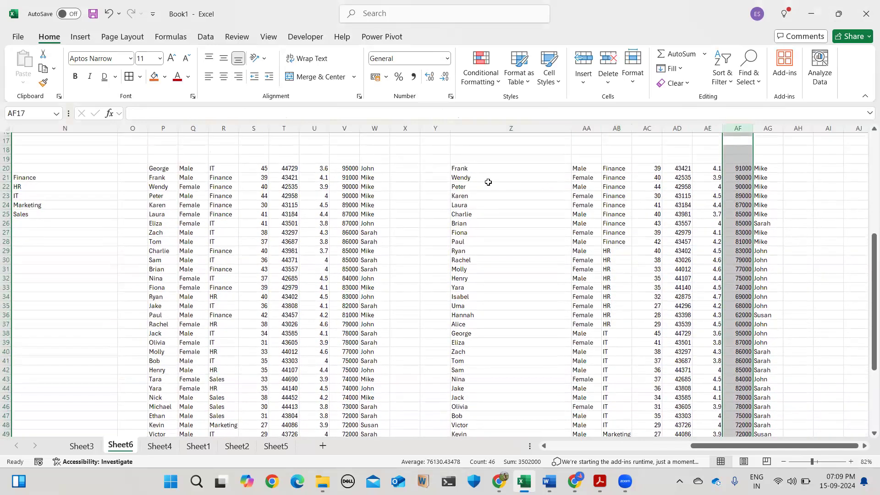
left_click_drag(480, 167, 768, 434)
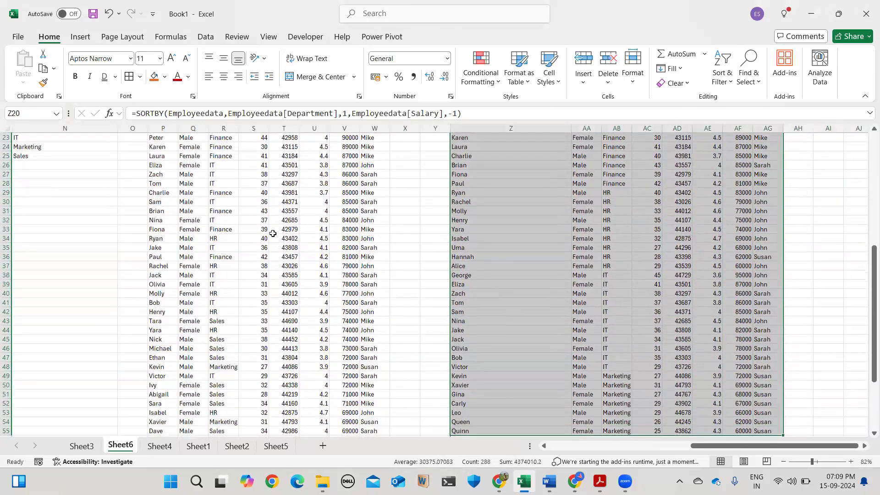
left_click(366, 268)
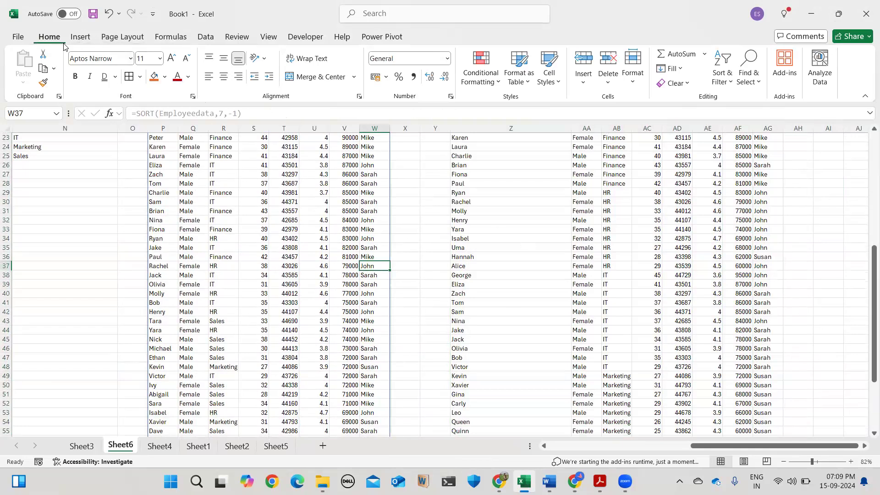
left_click(86, 30)
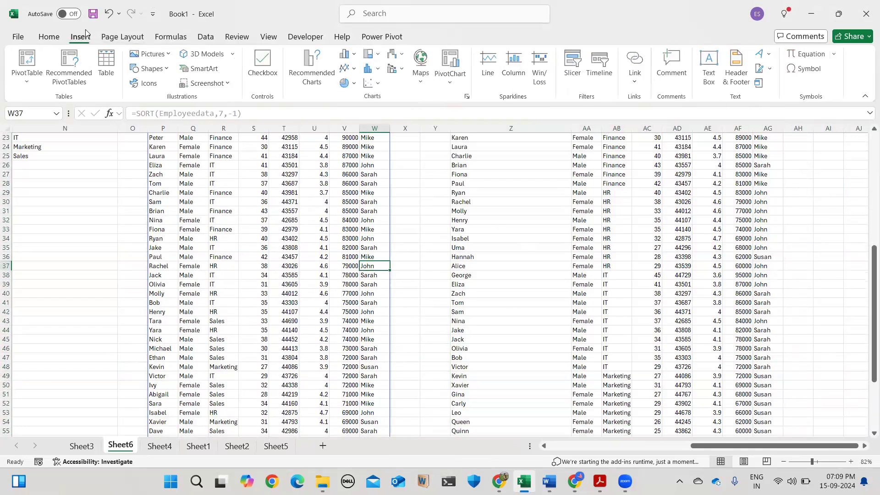
left_click(51, 37)
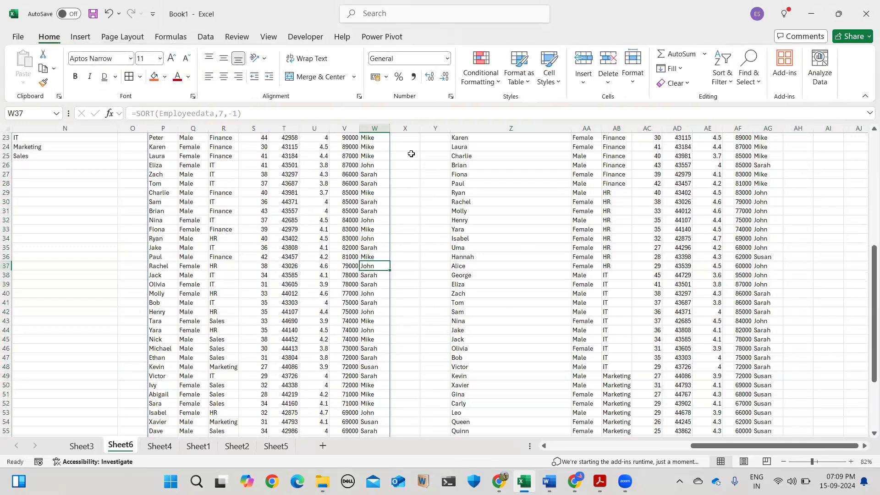
left_click(165, 38)
left_click(237, 37)
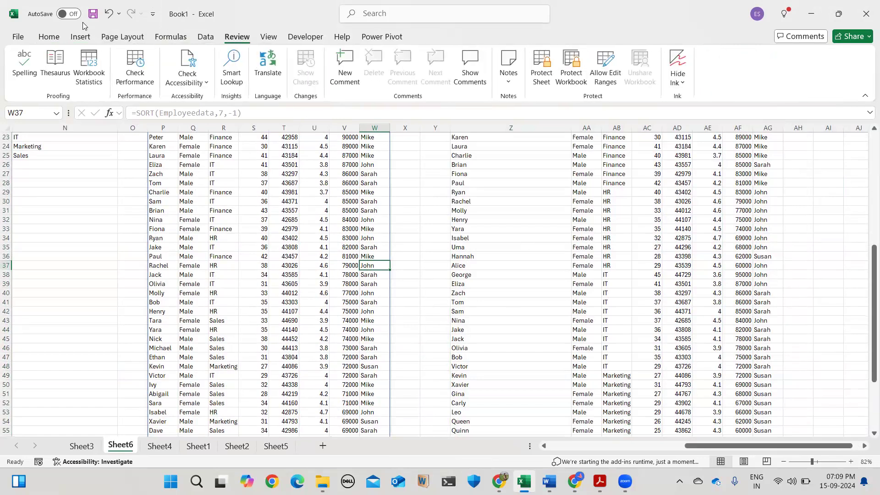
left_click(49, 37)
Write the heading sequence in cell AI15.
scroll(384, 247, "up", 5)
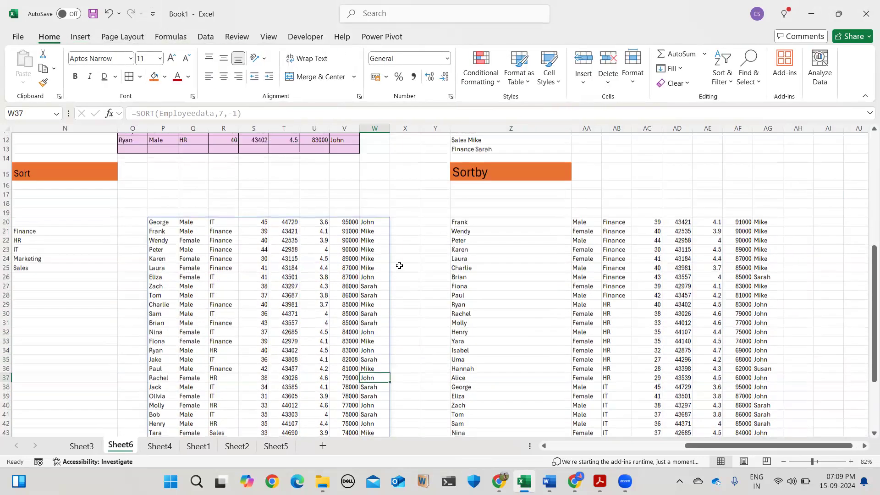
scroll(399, 266, "down", 1)
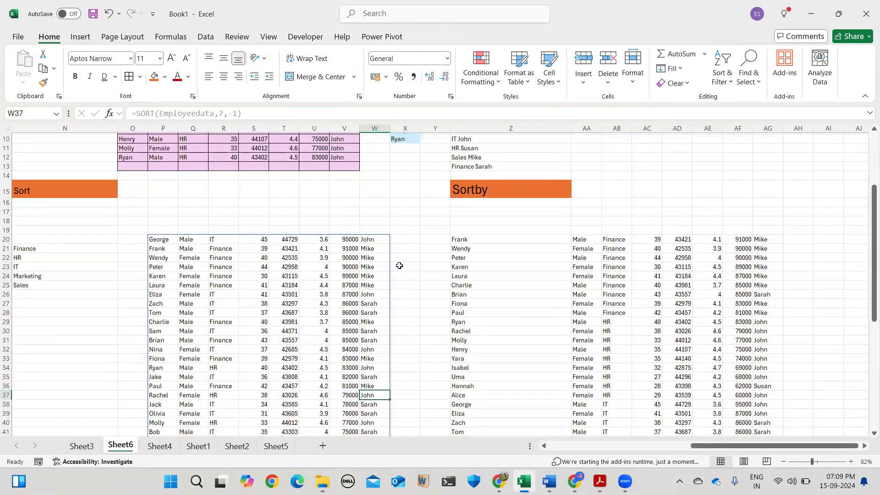
scroll(509, 265, "right", 3)
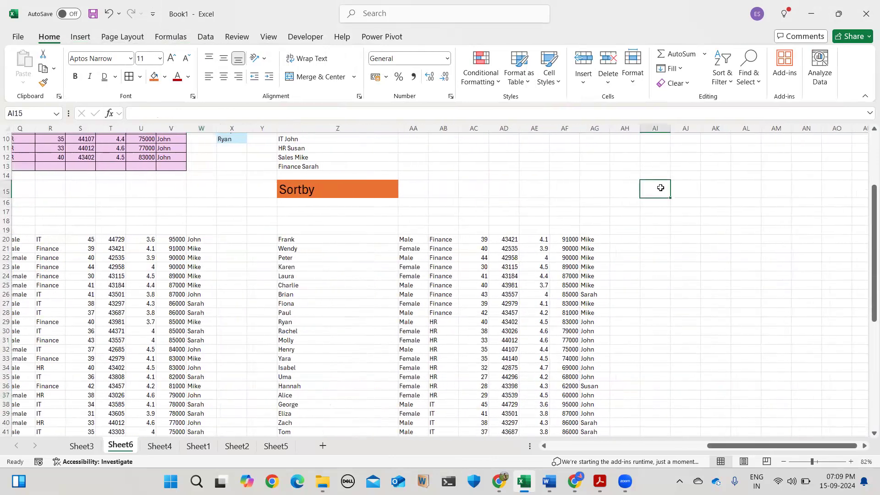
type("se")
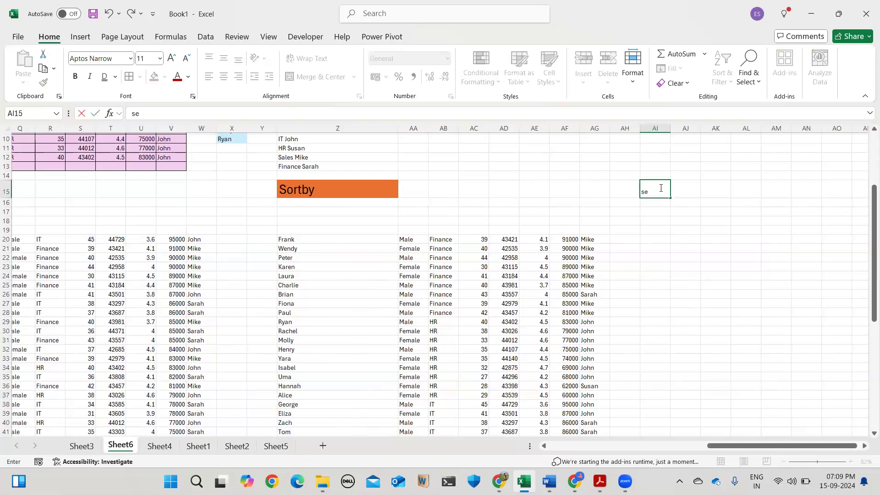
type("q")
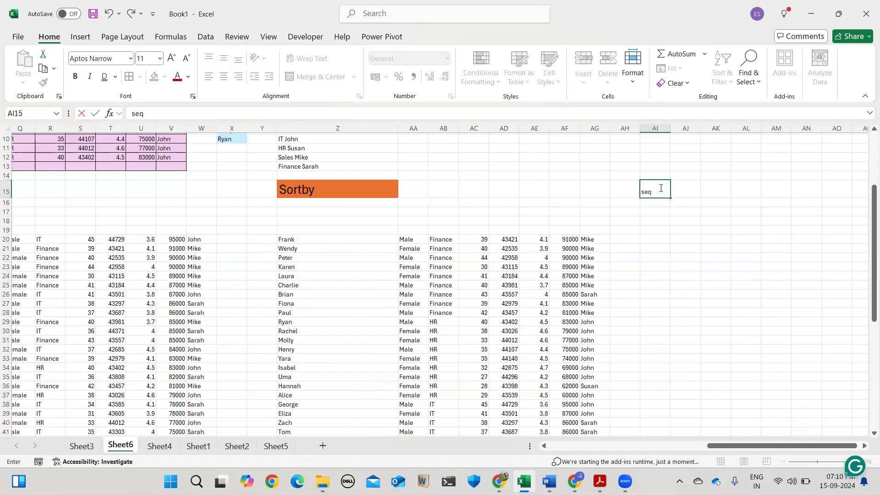
type("uwence")
Format the sequence heading in AI15 with font size 14 and an orange fill, and widen column AI.
left_click(171, 58)
left_click(171, 58)
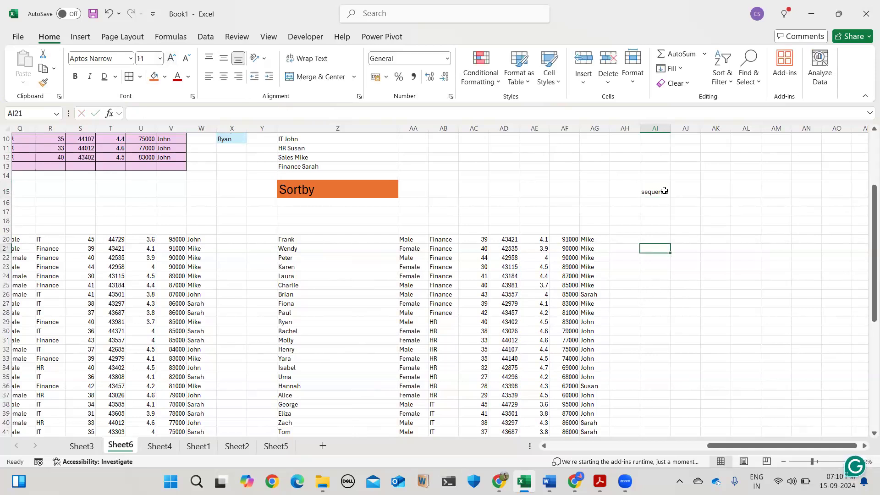
left_click(171, 58)
left_click(171, 58)
left_click(171, 59)
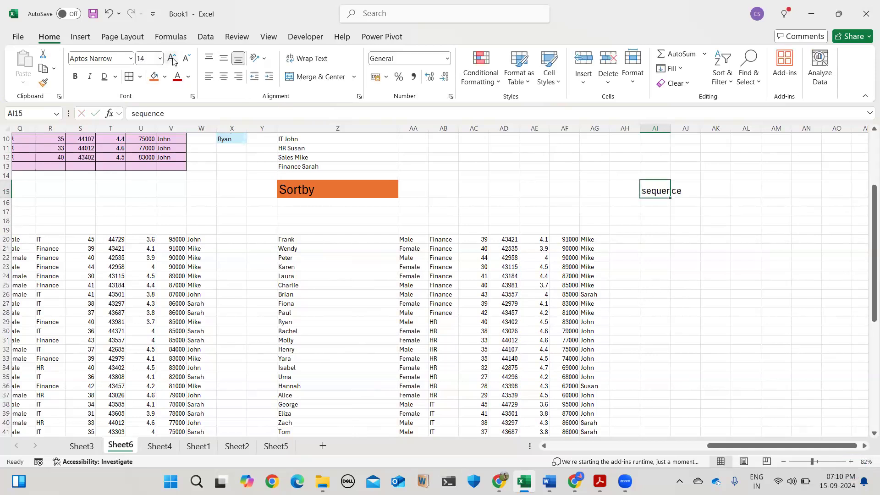
left_click(154, 77)
left_click(660, 229)
left_click_drag(670, 129, 759, 129)
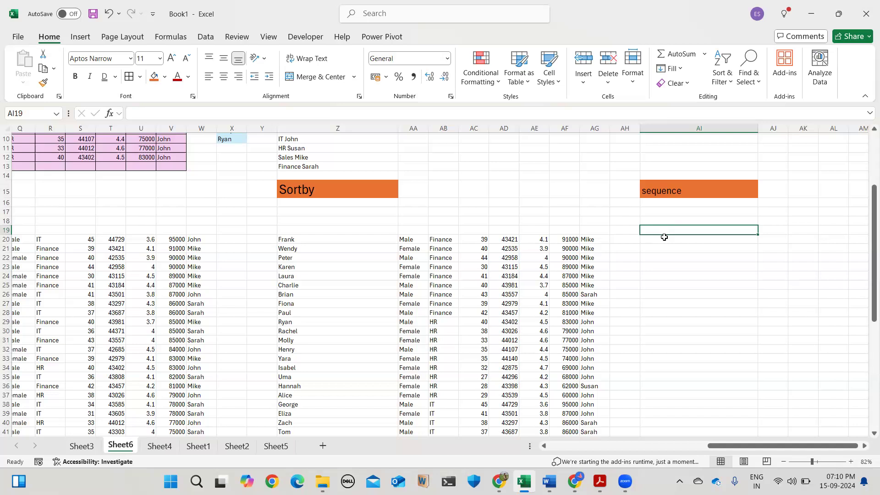
Enter a SEQUENCE formula in cell AI19 that generates 10 rows of numbers.
type("=")
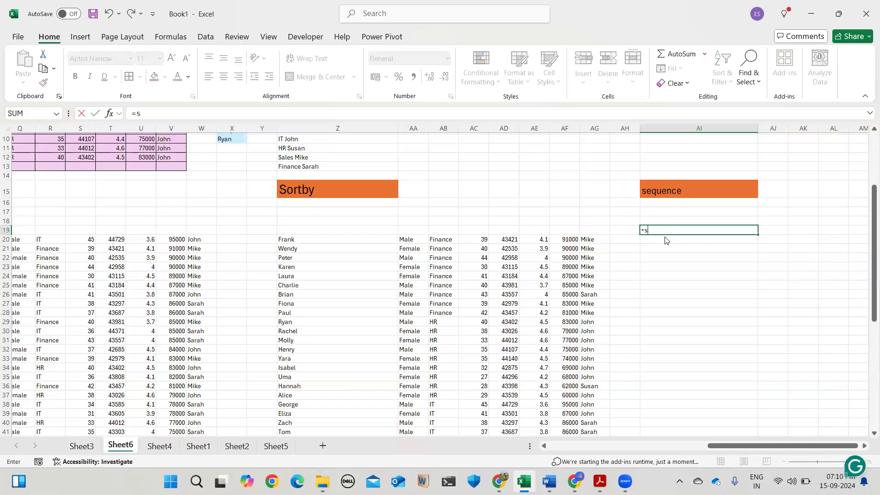
type("s")
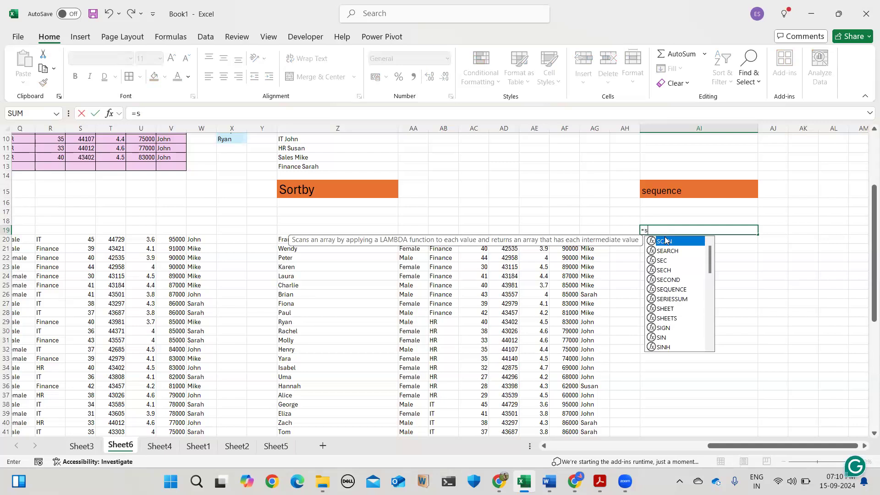
type("eq")
double_click(666, 241)
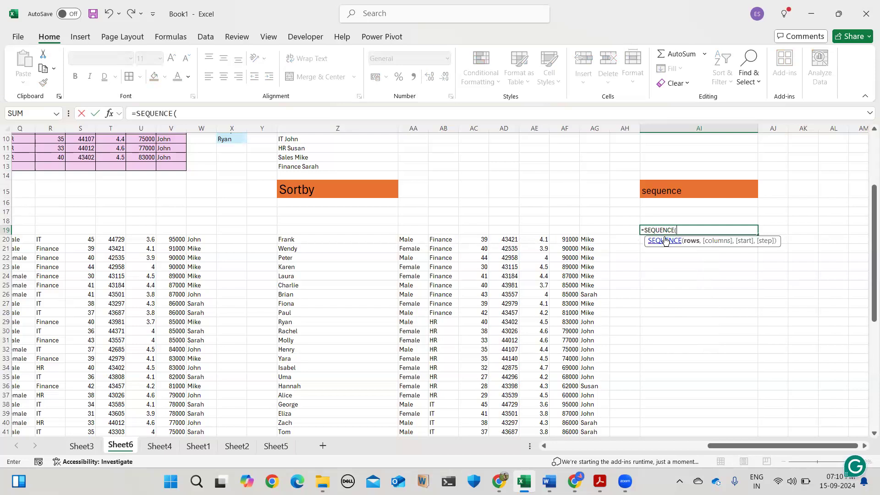
type("10)")
key("Return")
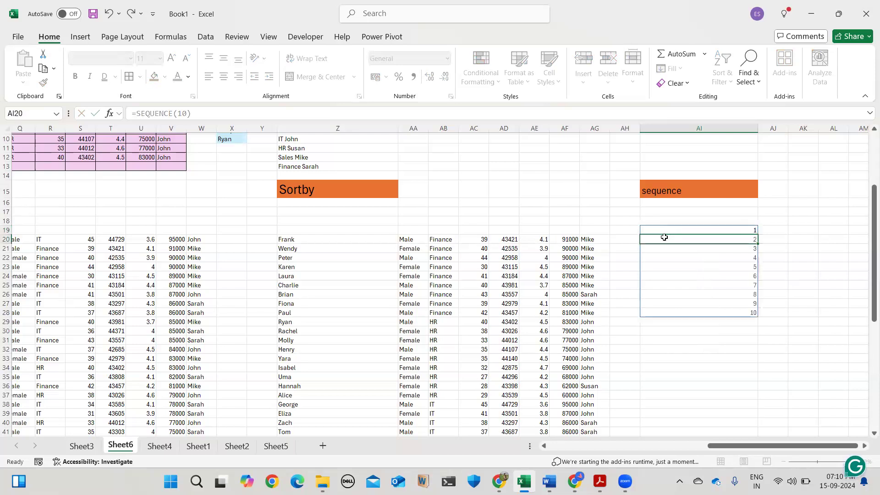
scroll(824, 241, "right", 2)
scroll(824, 241, "right", 3)
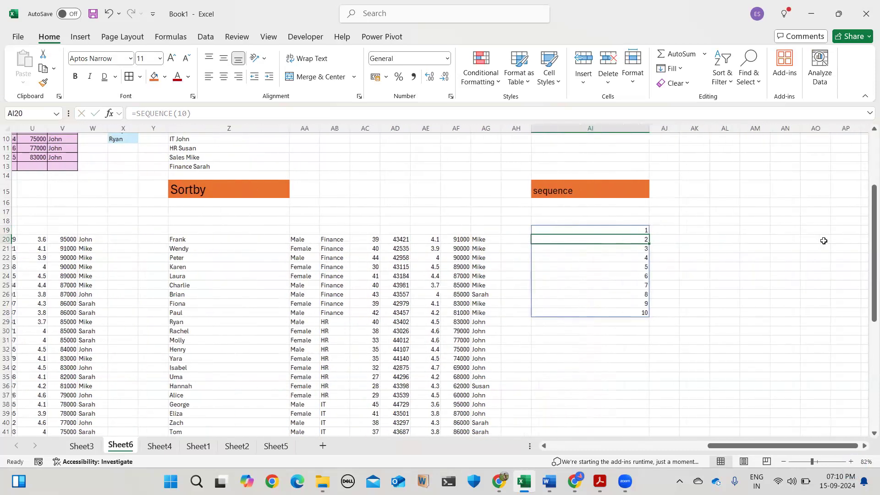
Inspect the SEQUENCE formula that fills the range AI19:AI28.
scroll(824, 240, "down", 2)
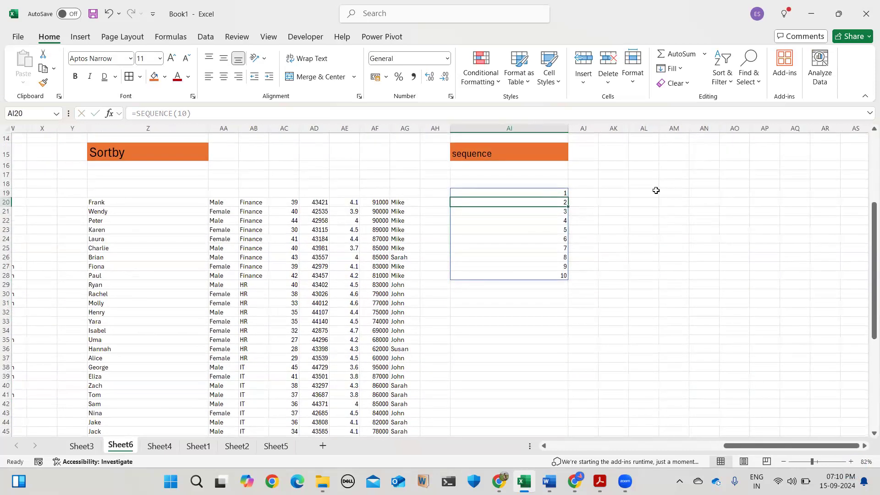
left_click_drag(541, 193, 546, 275)
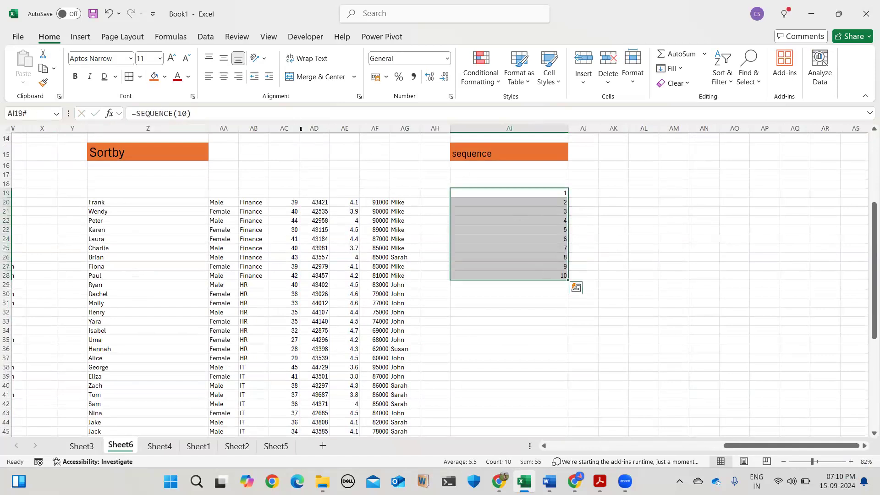
left_click(185, 114)
key("Home")
type("'")
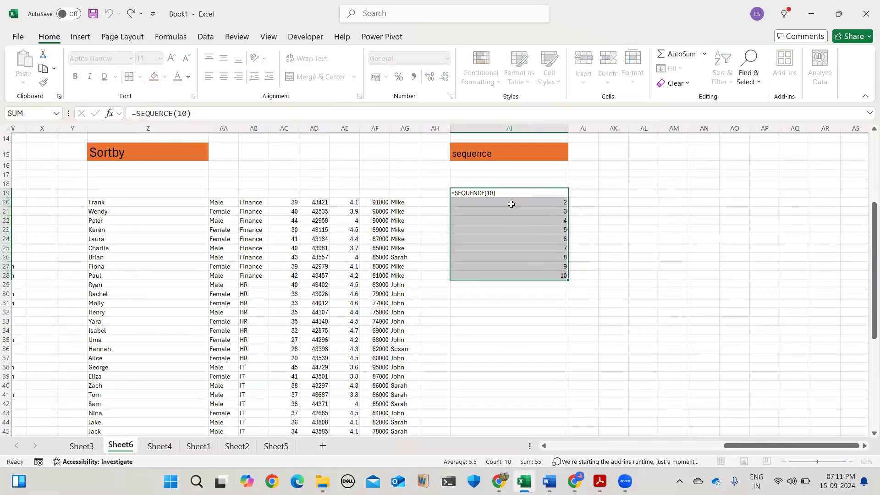
key("Return")
key("ctrl+z")
left_click_drag(530, 197, 482, 202)
left_click(523, 227)
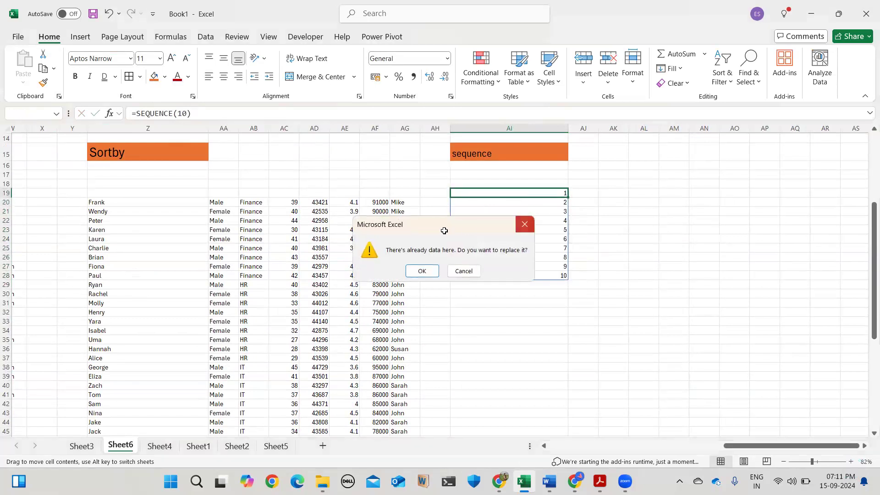
left_click(579, 266)
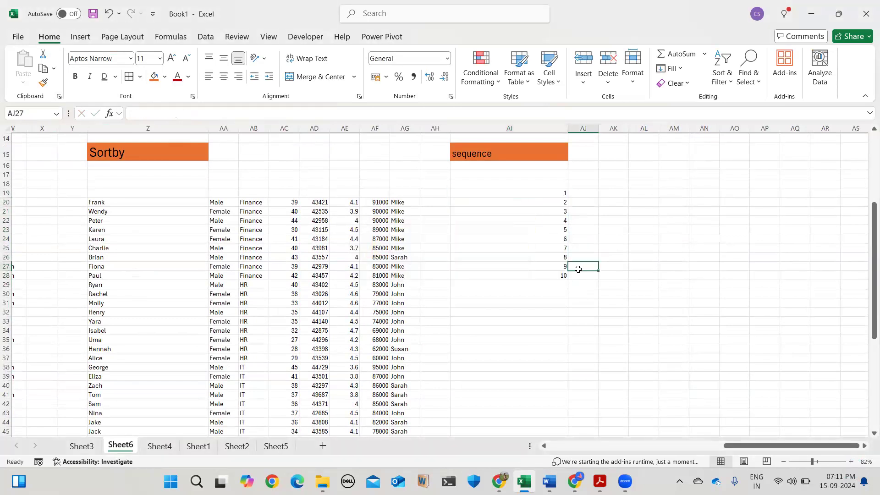
Try to overwrite the spilled value in AD27 of the SORTBY results with ff.
left_click(203, 210)
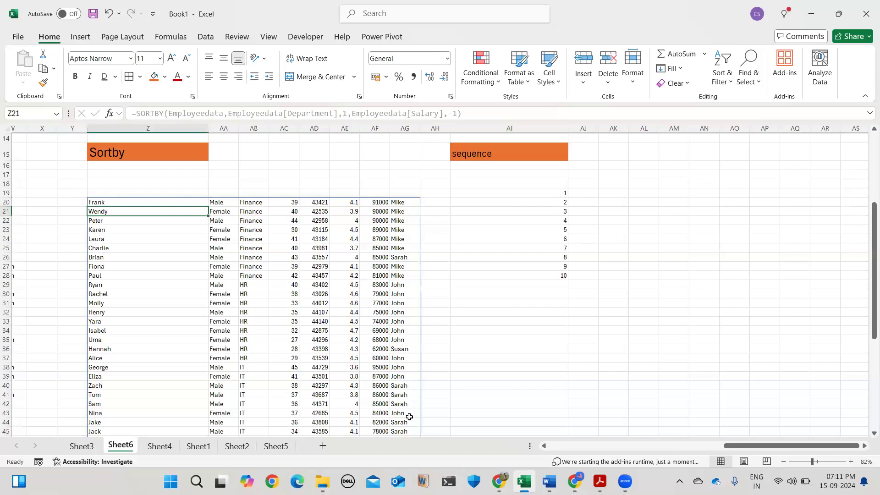
left_click(349, 231)
left_click(333, 285)
left_click(191, 263)
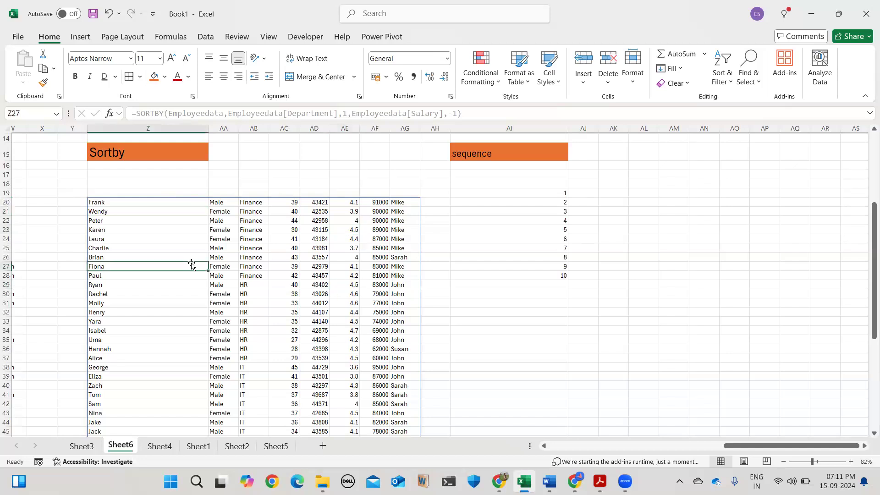
left_click(315, 266)
double_click(316, 266)
type("ff")
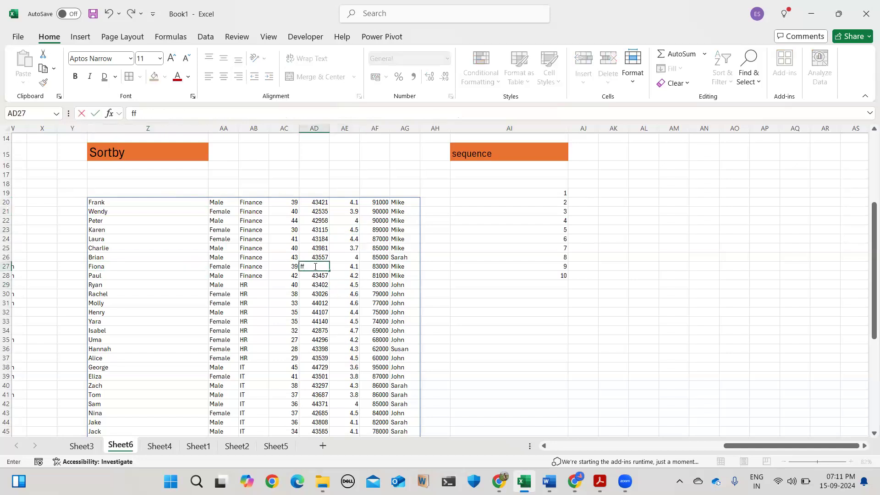
key("Escape")
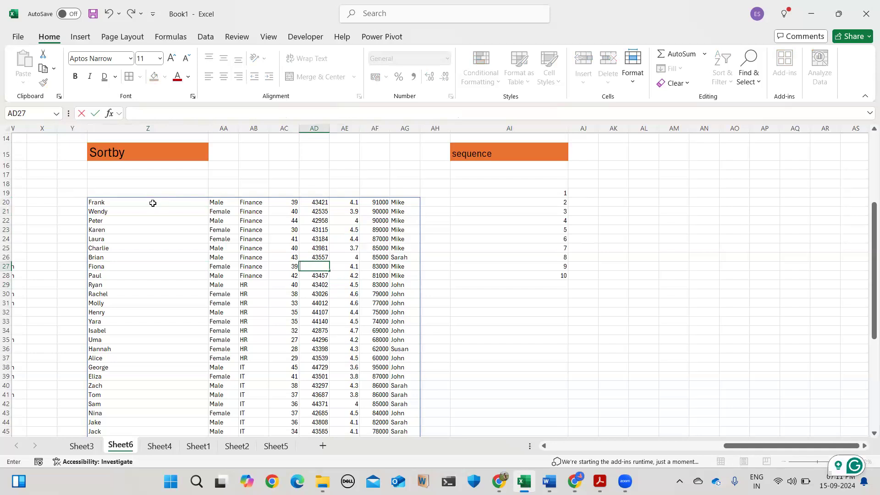
Compare the formula in the SORTBY source cell Z20 with the formulas shown for other cells in its spill range.
left_click(152, 203)
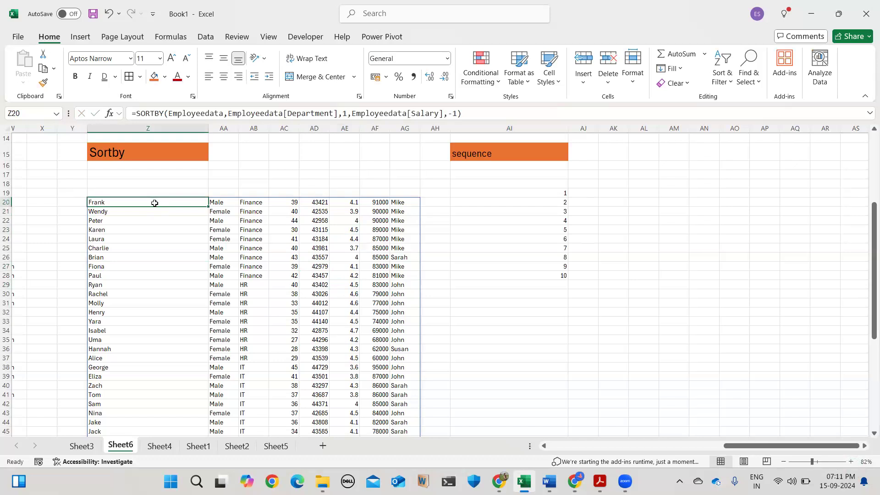
left_click(295, 221)
left_click(273, 268)
left_click(153, 284)
left_click(179, 330)
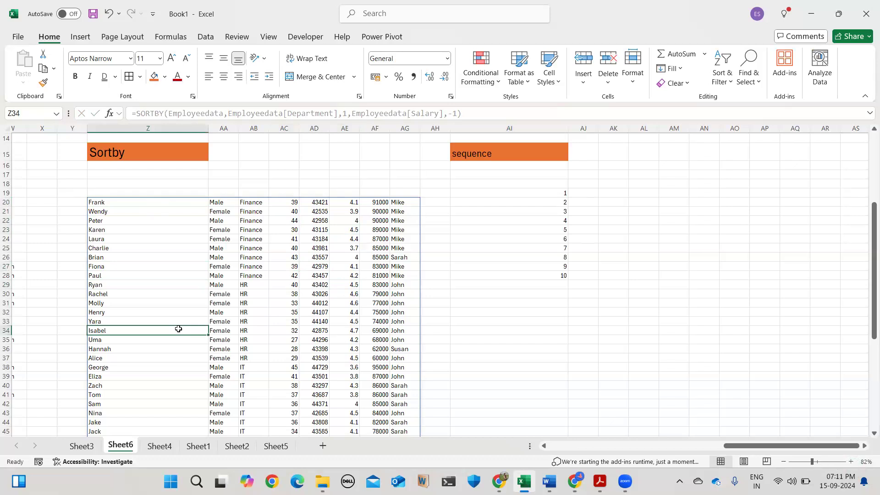
Try to clear the spilled value in AA31 of the SORTBY results, then return to source cell Z20.
left_click(225, 300)
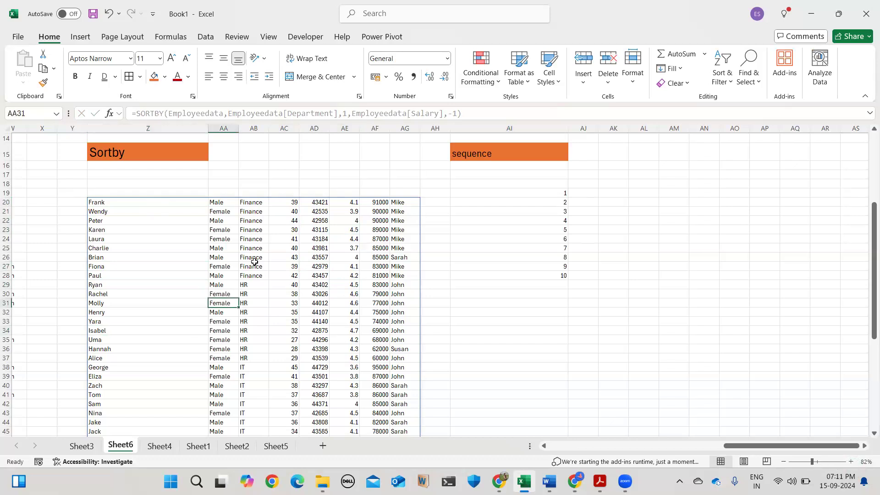
key("BackSpace")
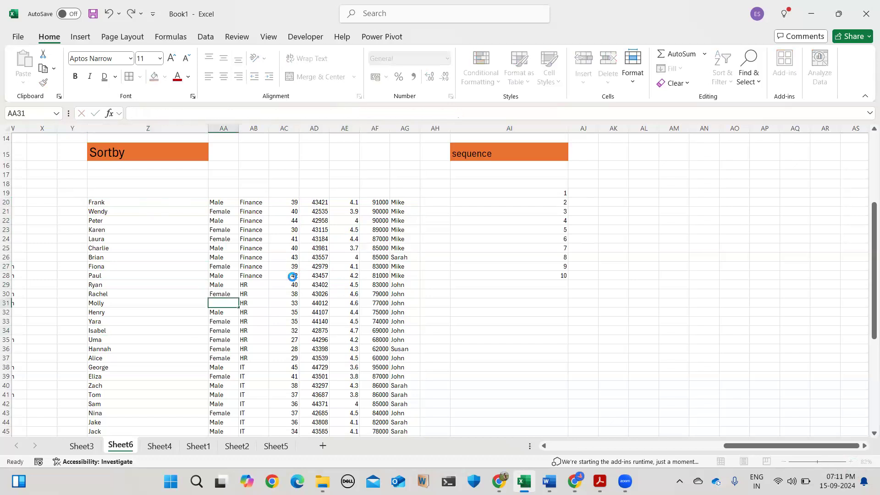
left_click(293, 276)
left_click(157, 203)
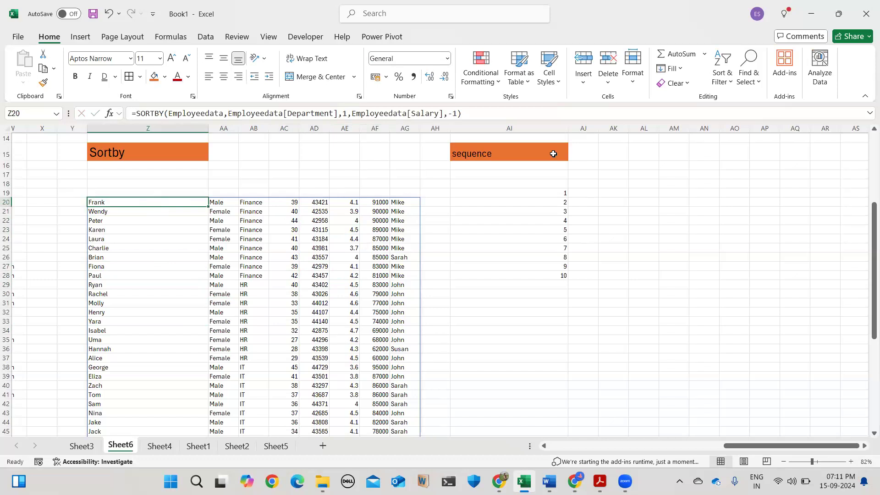
Examine which cell of the SEQUENCE results holds the editable formula, checking AI19 and several spilled cells below it.
left_click(538, 193)
left_click(542, 225)
left_click(553, 253)
left_click(534, 240)
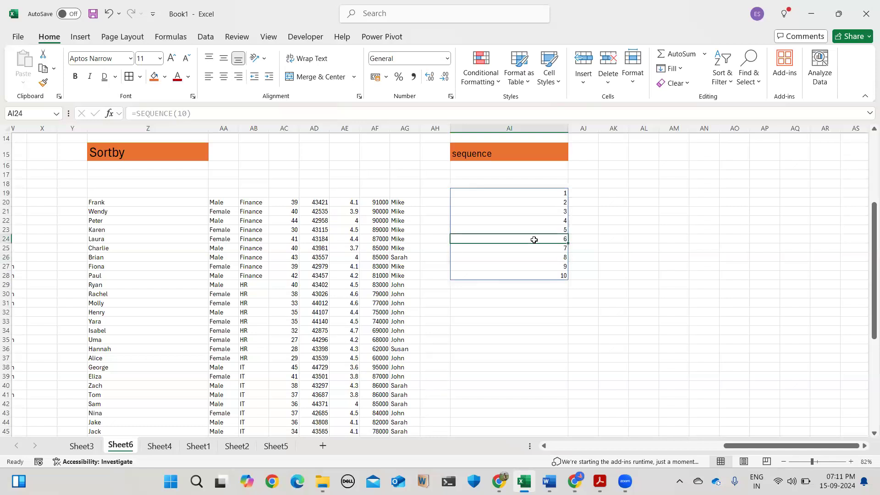
left_click(549, 275)
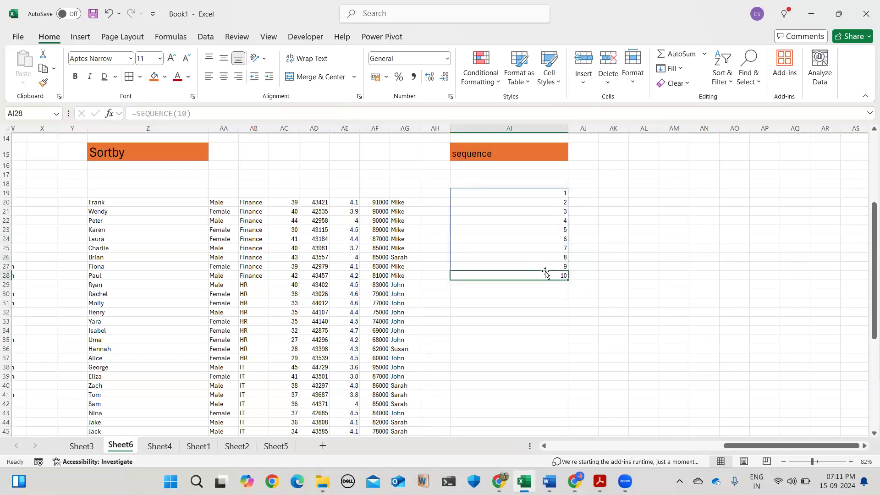
left_click(548, 263)
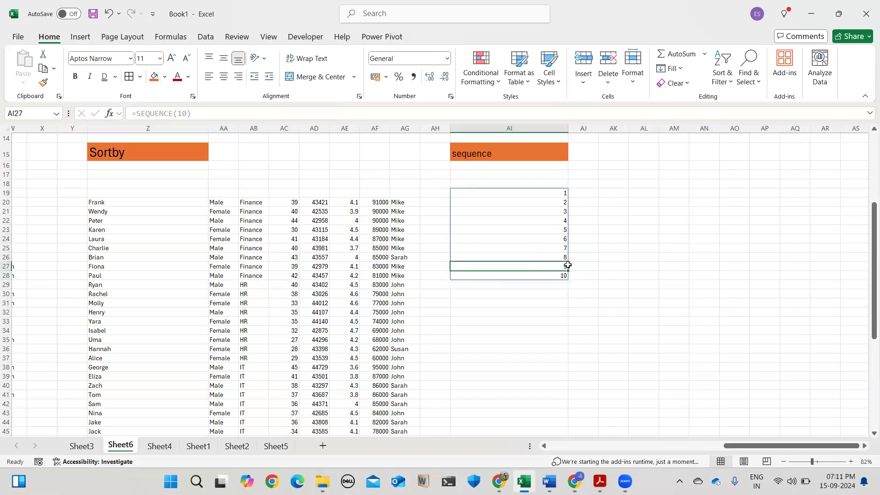
left_click(544, 255)
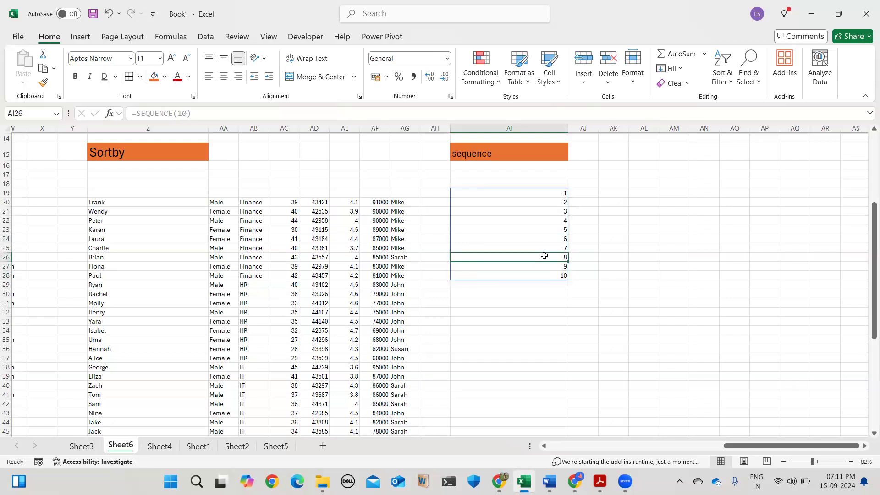
left_click(184, 114)
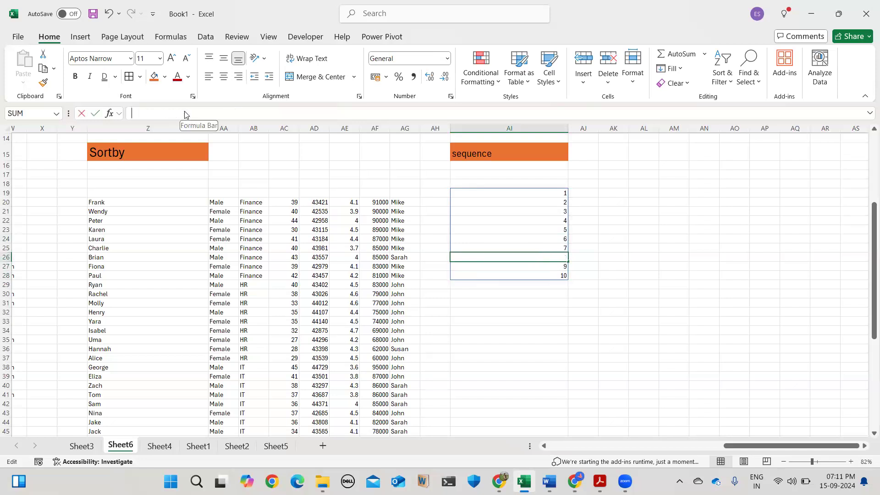
Change the SEQUENCE formula in AI19 to generate 18 rows.
left_click(548, 191)
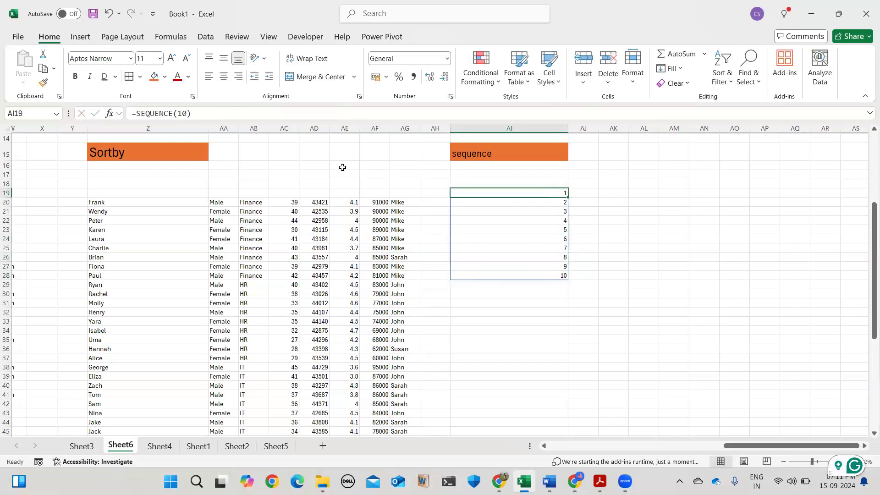
left_click(186, 112)
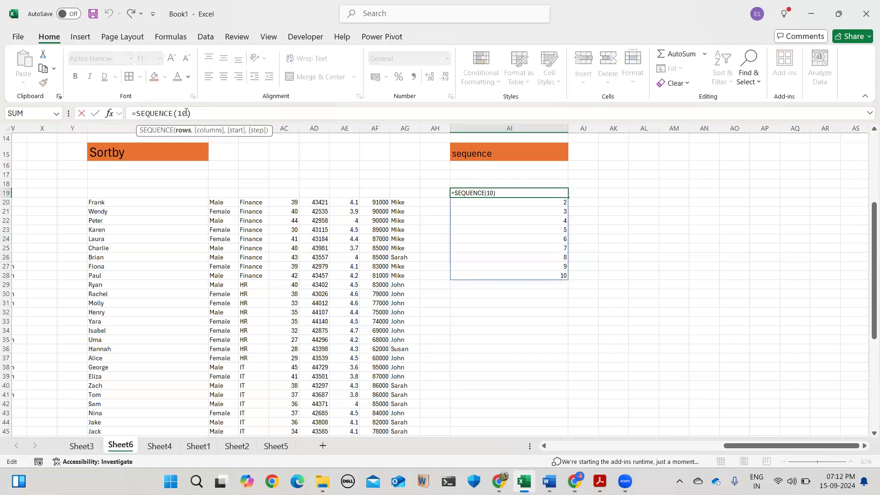
key("BackSpace")
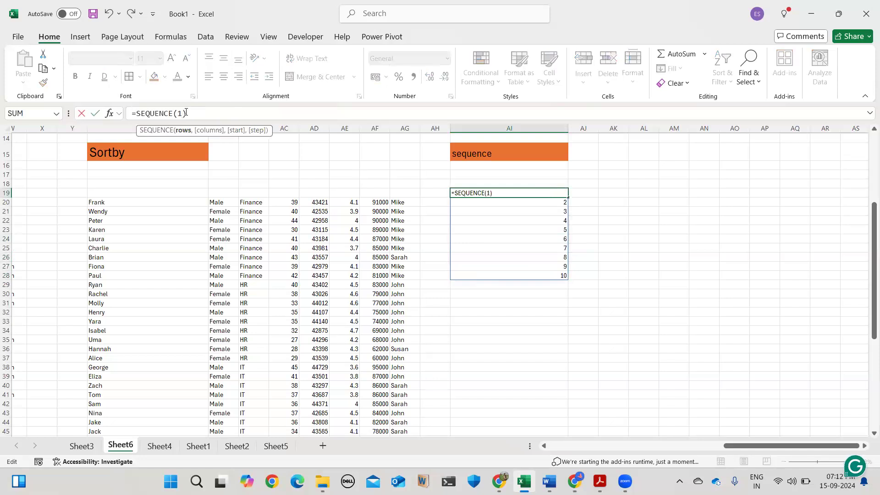
type("8")
key("Return")
left_click(533, 329)
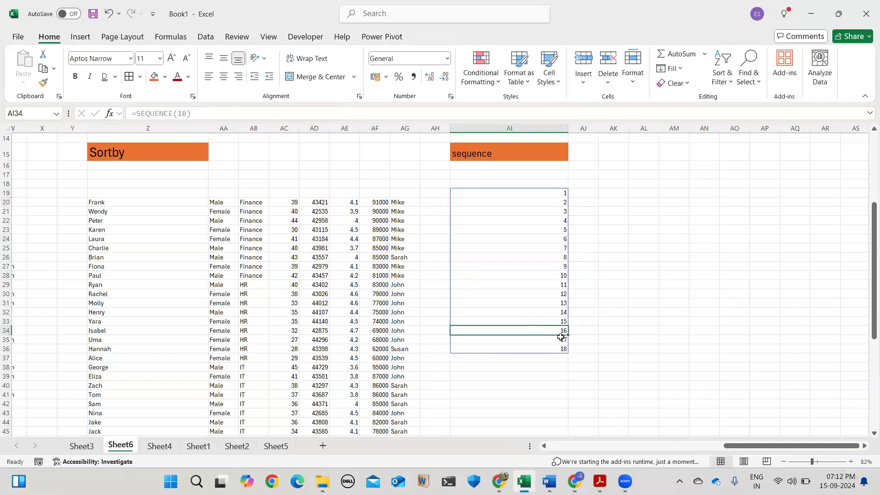
Give the range AI18:AI37 a blue fill and increase its font size to 16.
left_click_drag(527, 184, 548, 358)
left_click(165, 77)
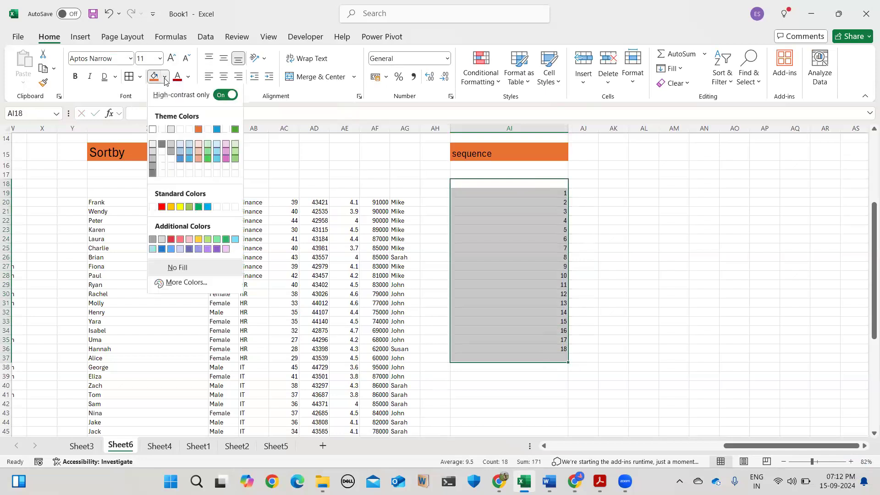
left_click(217, 129)
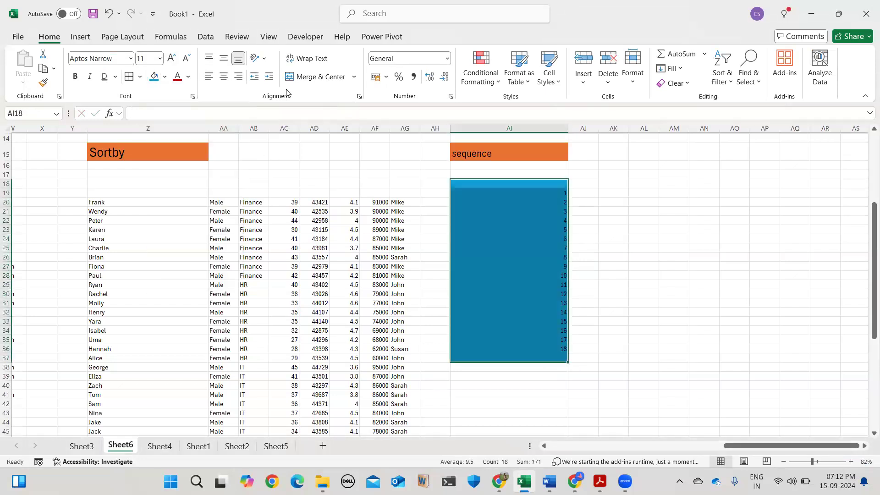
left_click(172, 57)
left_click(172, 58)
left_click(172, 58)
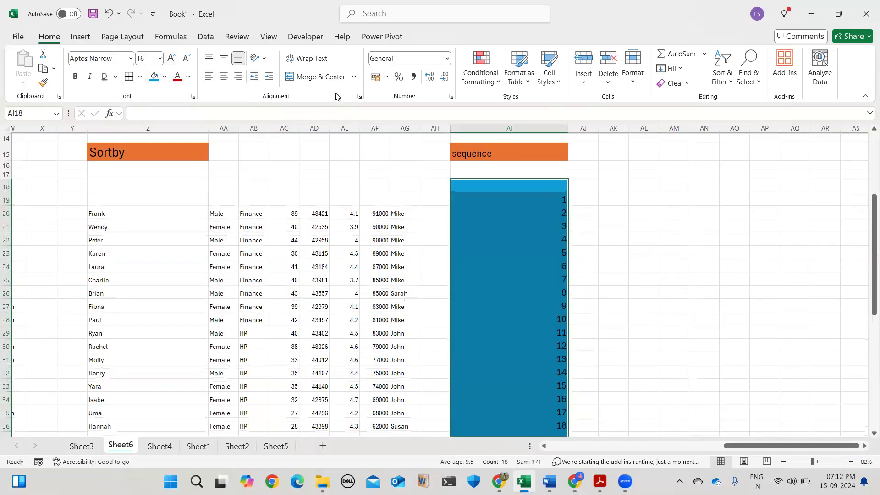
Center the contents of AI18:AI37 both vertically and horizontally.
left_click(224, 57)
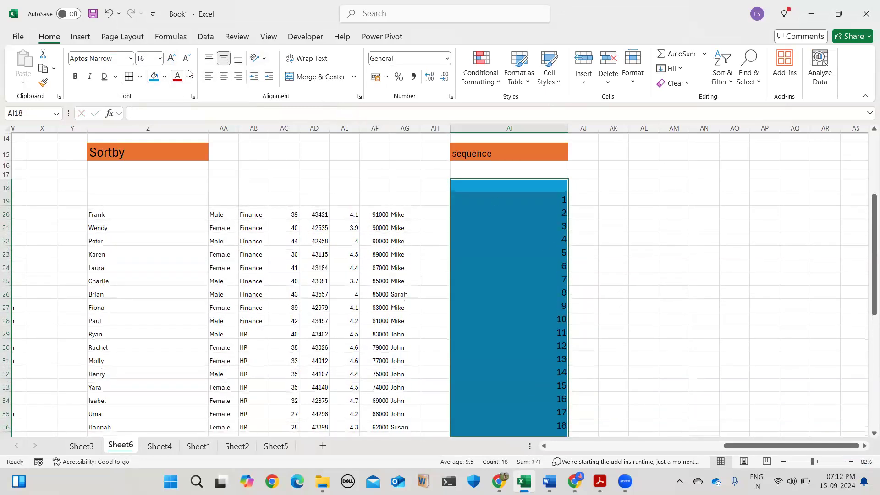
left_click(224, 77)
left_click(625, 281)
scroll(625, 282, "down", 1)
scroll(625, 282, "up", 1)
left_click(625, 182)
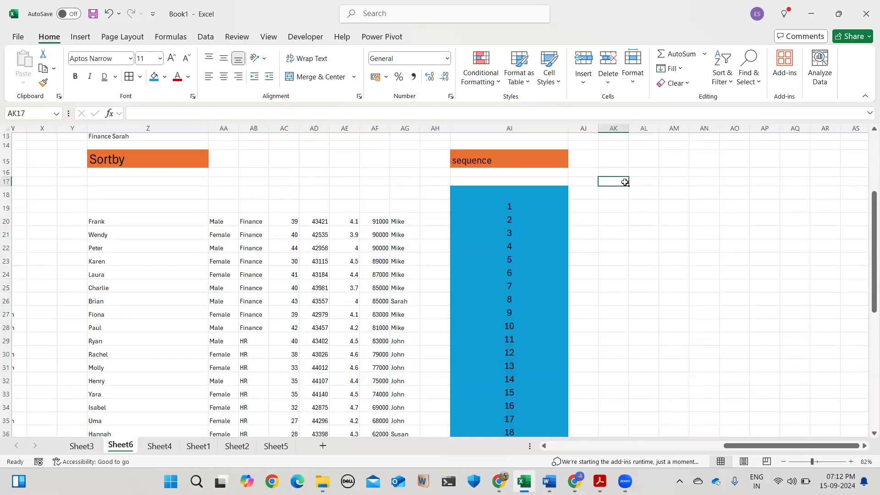
type("=")
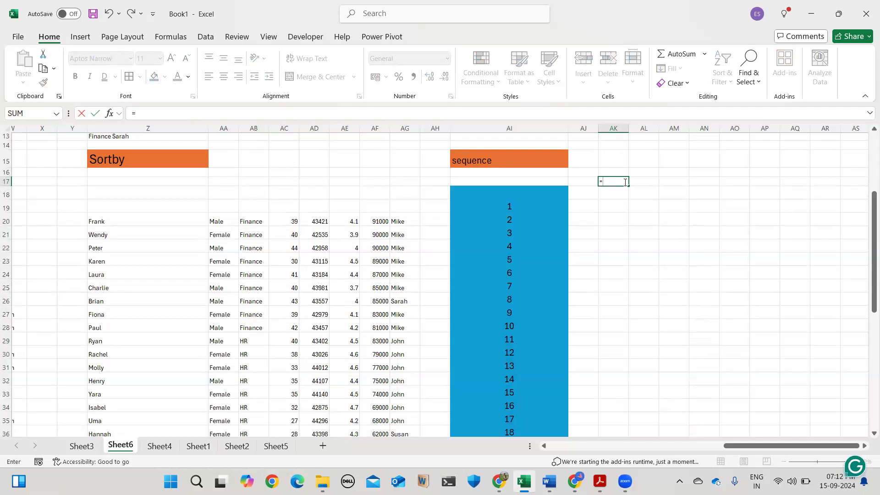
type("Filter")
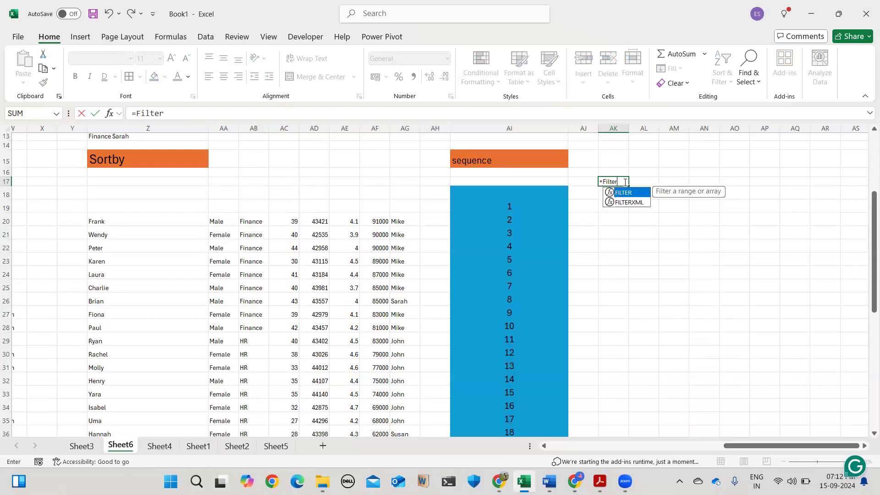
type("(sort")
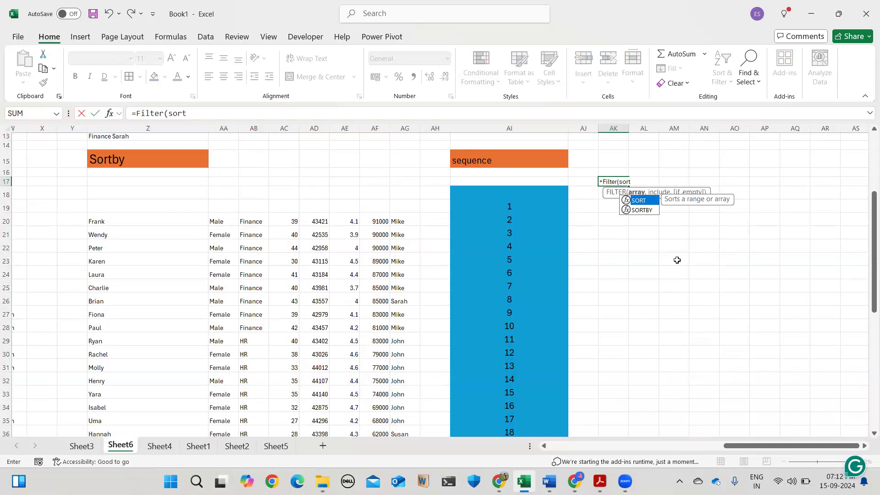
key("BackSpace")
key("BackSpace")
key("BackSpace")
key("BackSpace")
key("BackSpace")
key("BackSpace")
key("BackSpace")
key("BackSpace")
key("BackSpace")
key("BackSpace")
key("Escape")
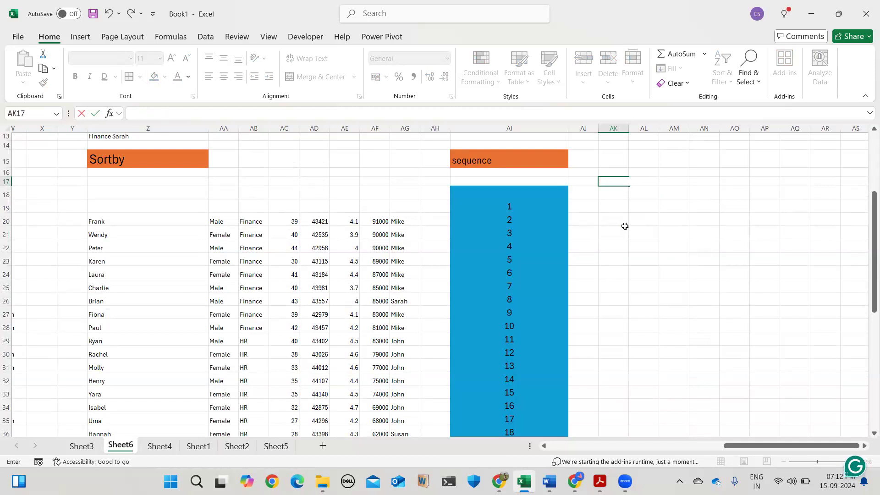
left_click(623, 237)
scroll(622, 237, "up", 3)
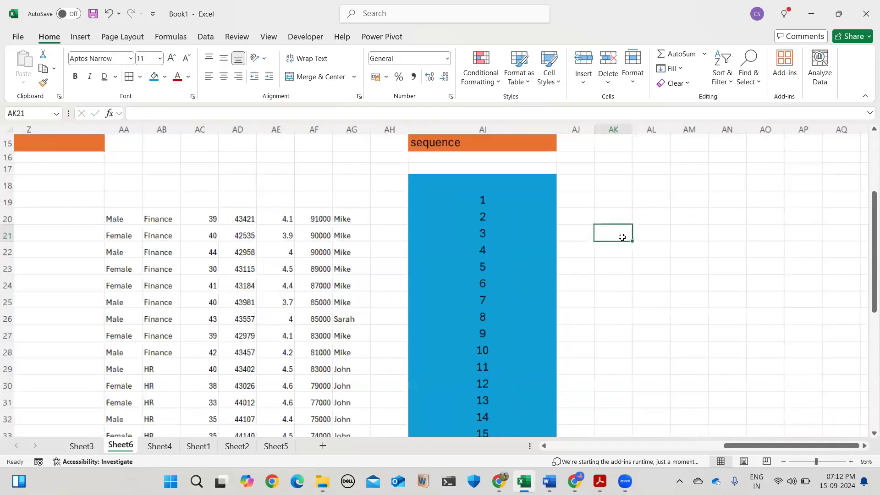
scroll(622, 238, "up", 2)
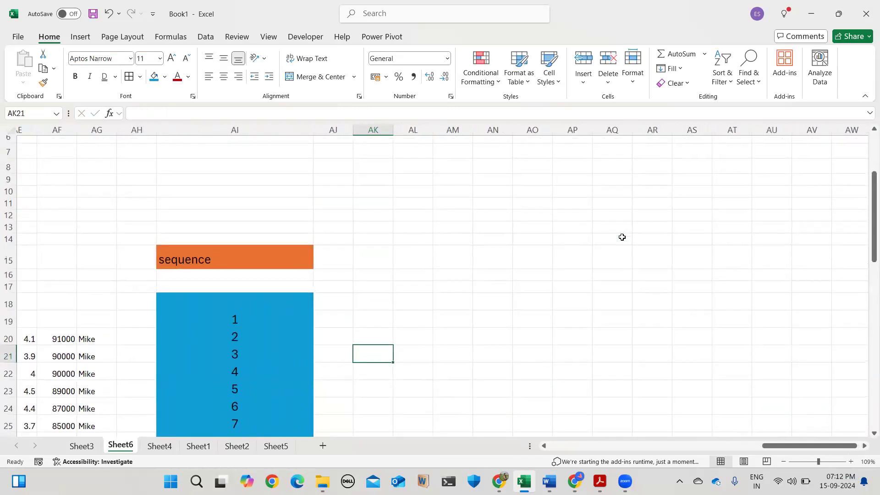
scroll(621, 236, "down", 2)
scroll(622, 234, "down", 1)
left_click(368, 185)
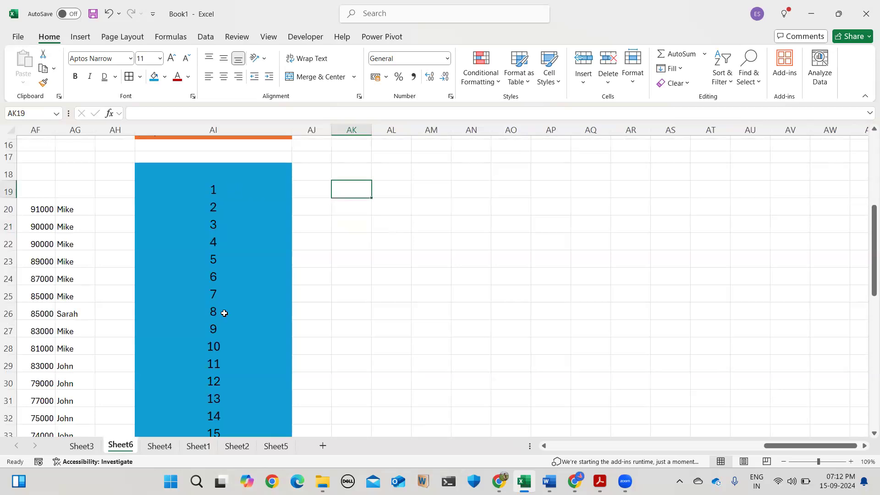
Try to clear the spilled SEQUENCE value in cell AI24.
scroll(222, 312, "down", 1)
scroll(222, 312, "left", 1)
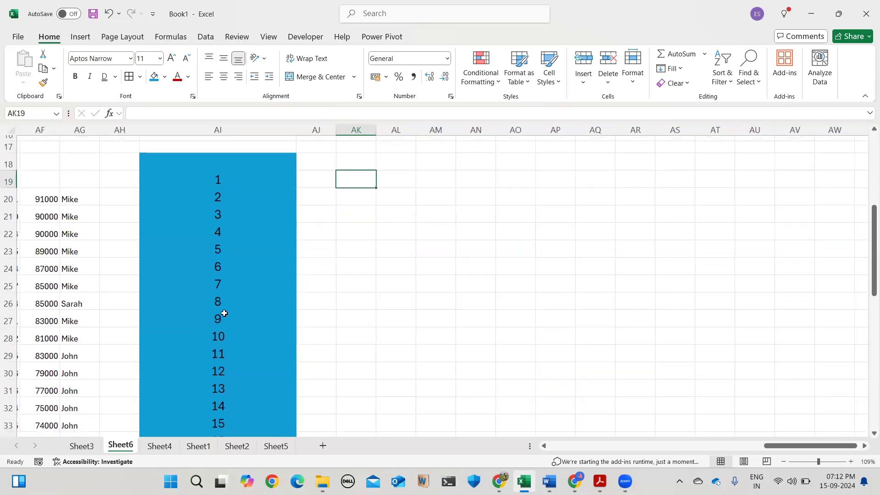
left_click(219, 268)
key("BackSpace")
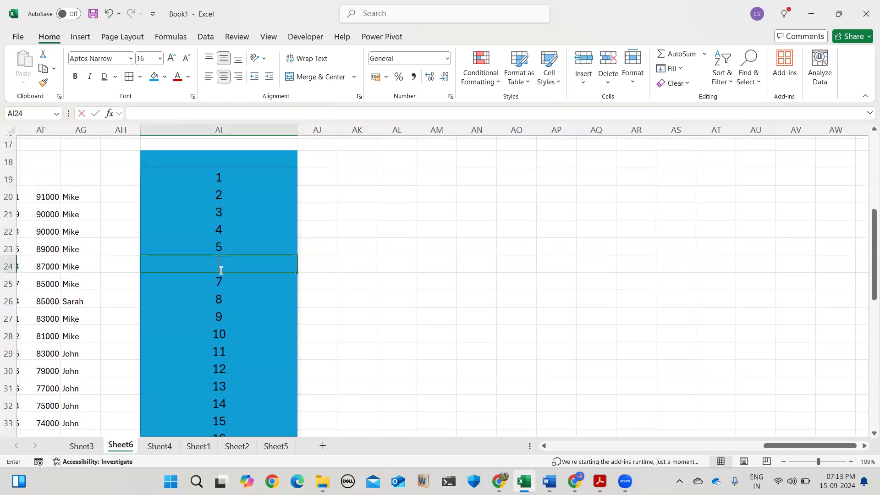
key("Return")
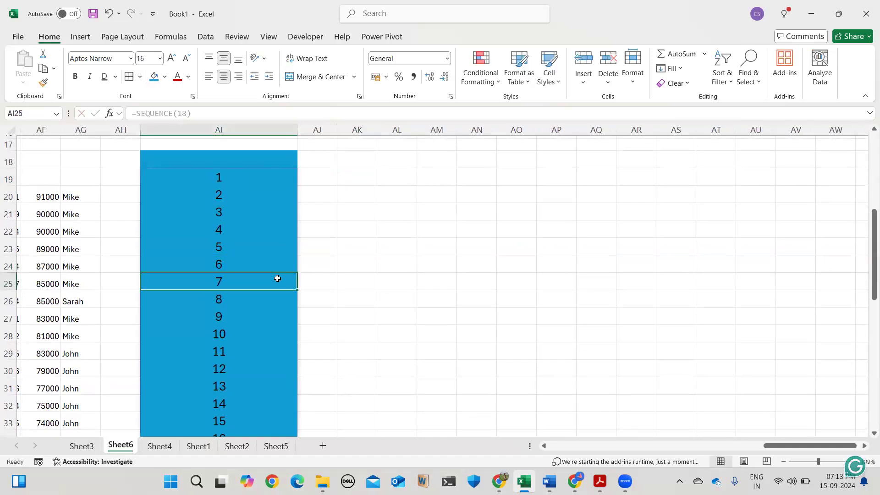
Examine the formula behind several spilled cells from AI22 to AI28 and compare it with the source cell AI19.
left_click(219, 314)
left_click_drag(218, 176, 239, 386)
scroll(227, 331, "up", 1)
left_click(216, 292)
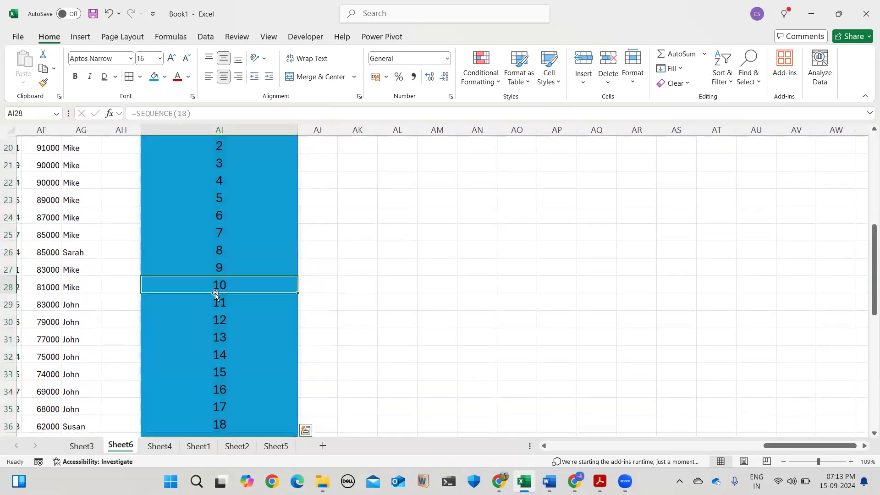
left_click(230, 197)
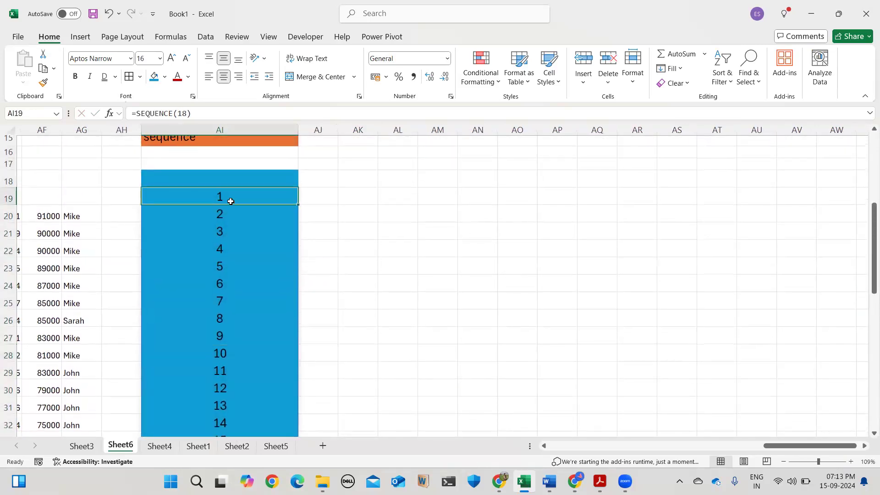
left_click(227, 253)
left_click(230, 286)
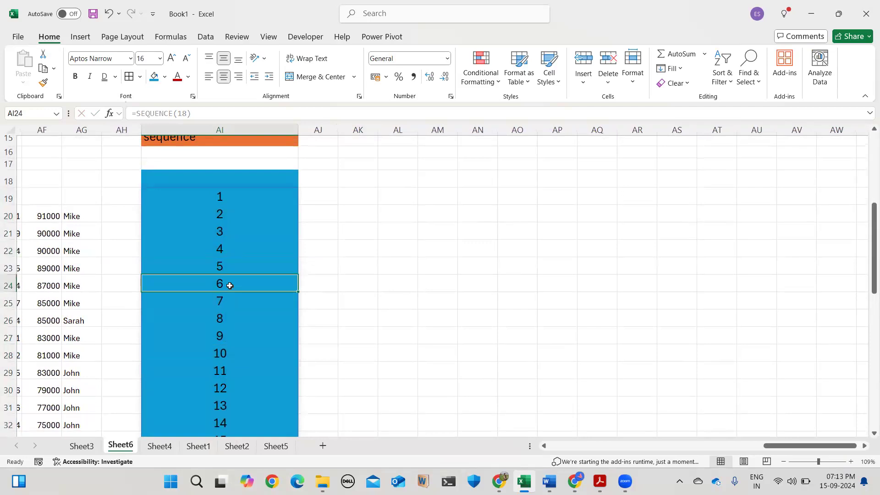
left_click(228, 303)
left_click(231, 330)
left_click(232, 301)
left_click(234, 280)
left_click(235, 245)
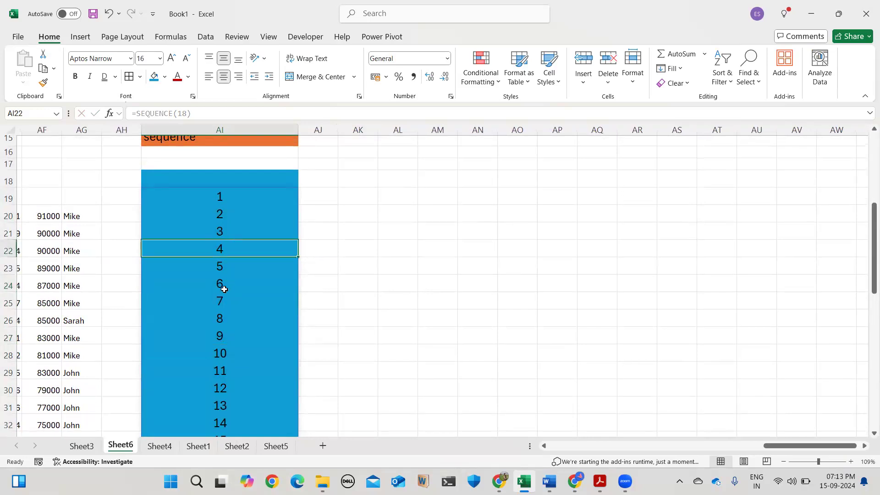
left_click(237, 197)
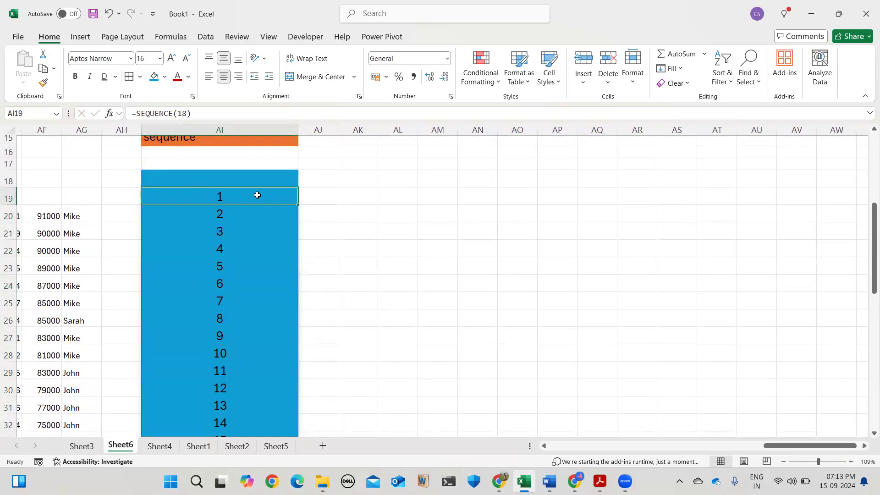
Overwrite the spilled value in AI22 with the text vgshdf.
left_click(233, 250)
type("vgshdf")
key("Return")
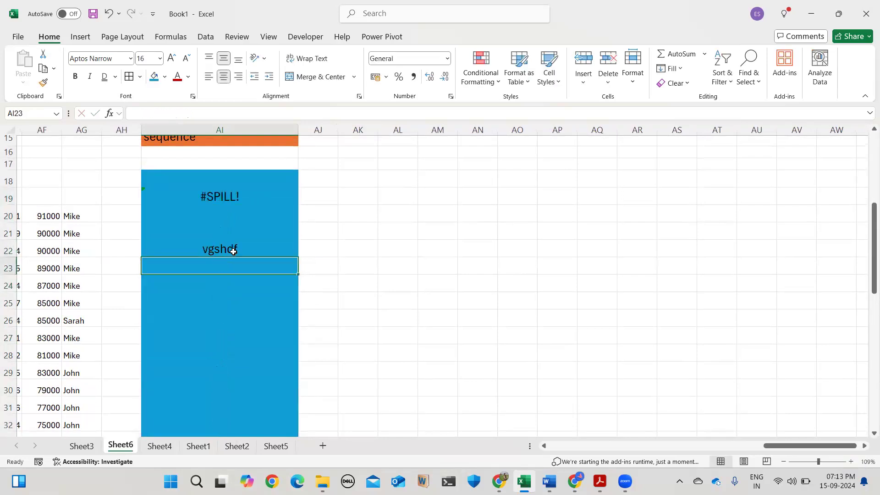
Clear the text vgshdf from AI22 to unblock the SEQUENCE spill range.
left_click(233, 251)
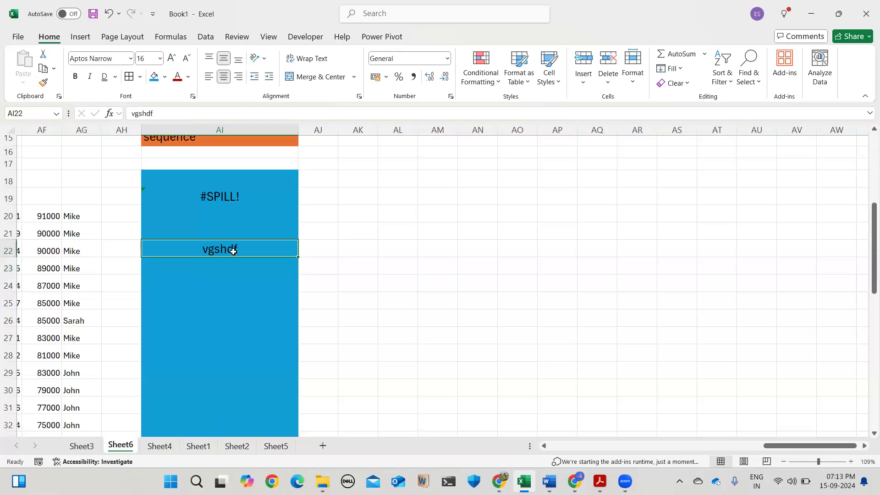
key("BackSpace")
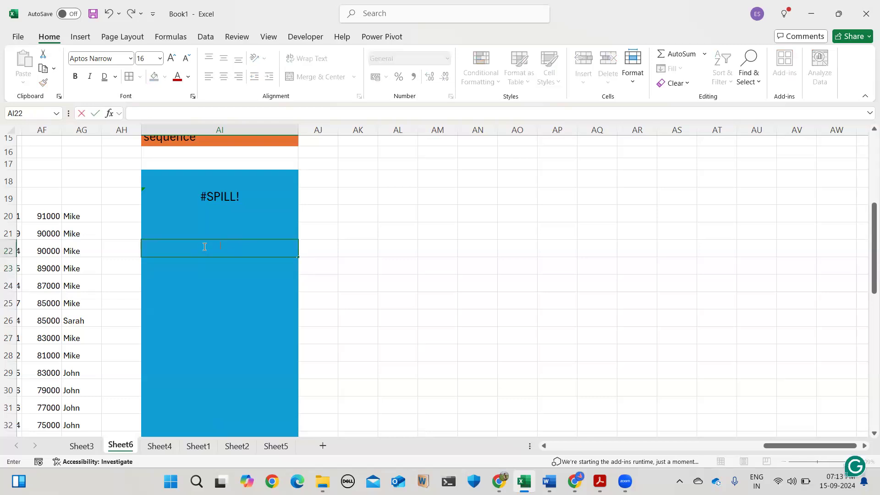
type("vgshdf")
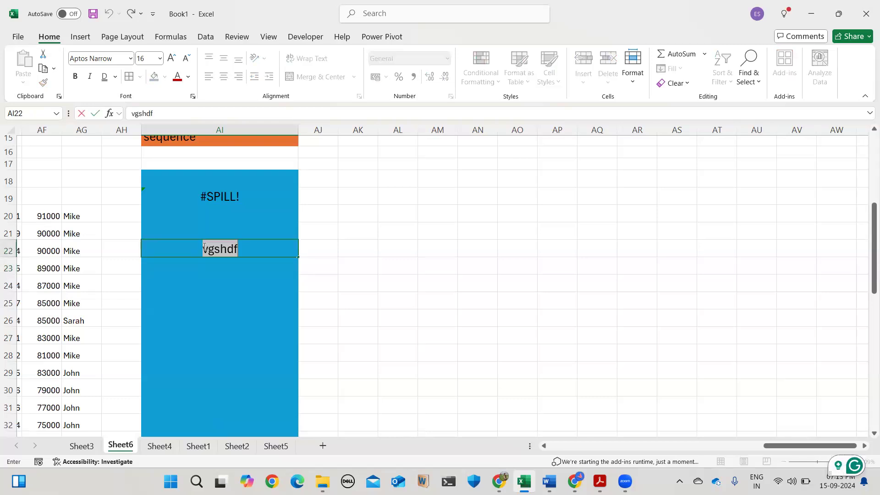
key("BackSpace")
key("BackSpace")
type("v")
key("BackSpace")
key("BackSpace")
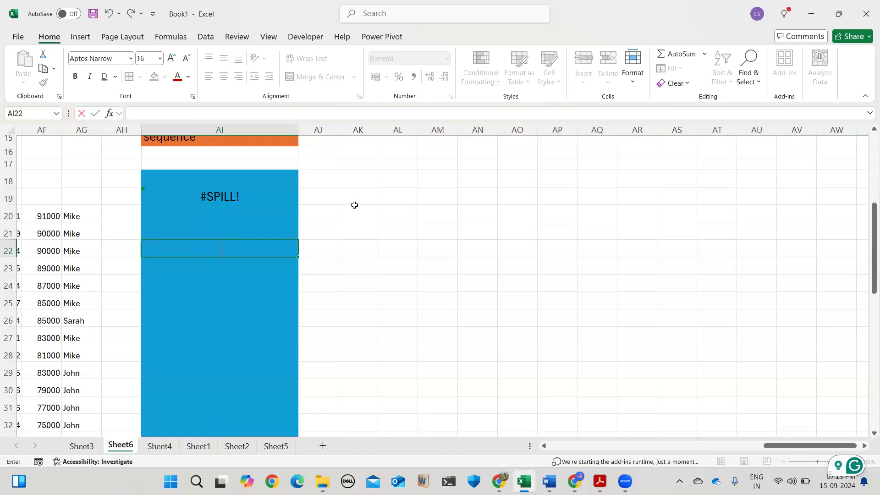
left_click(360, 201)
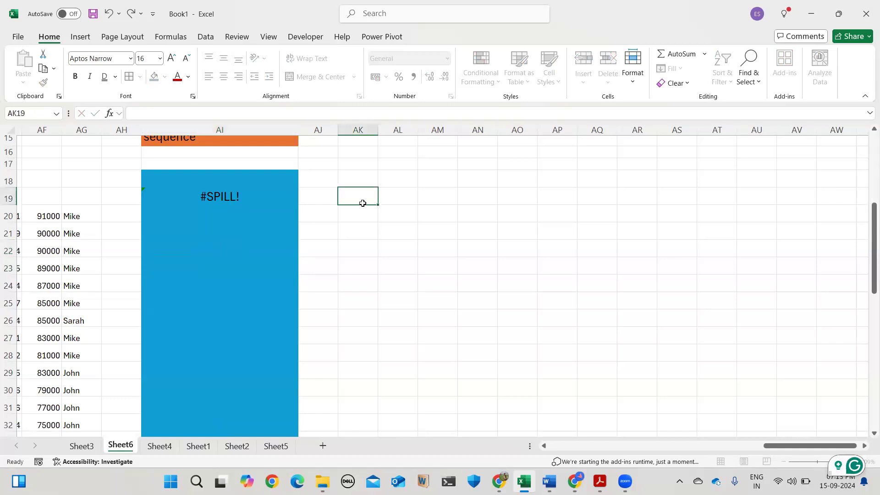
Move cell AI24 one row down onto AI25.
left_click(258, 276)
left_click_drag(262, 293, 294, 287)
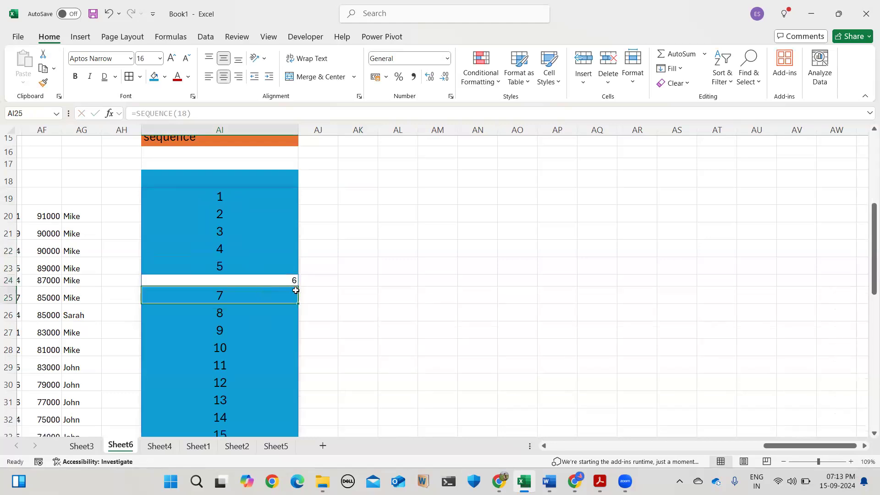
left_click(356, 312)
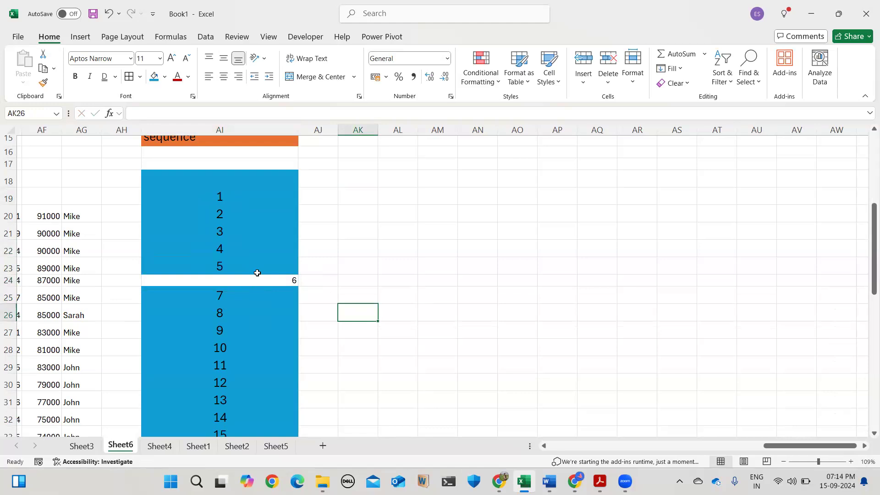
Examine the SEQUENCE range again, checking AI25, AI28, the block AI19:AI28, AI23, AI21 and the source cell AI19.
left_click(240, 306)
left_click(225, 349)
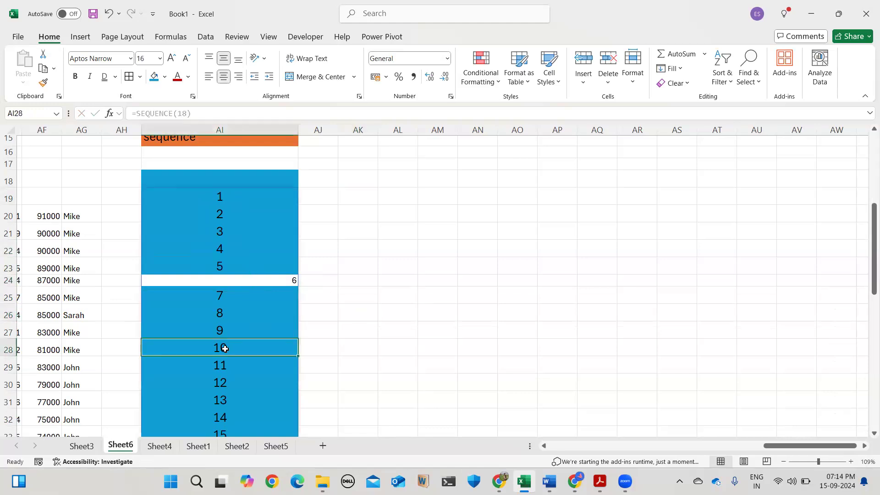
left_click_drag(225, 349, 222, 197)
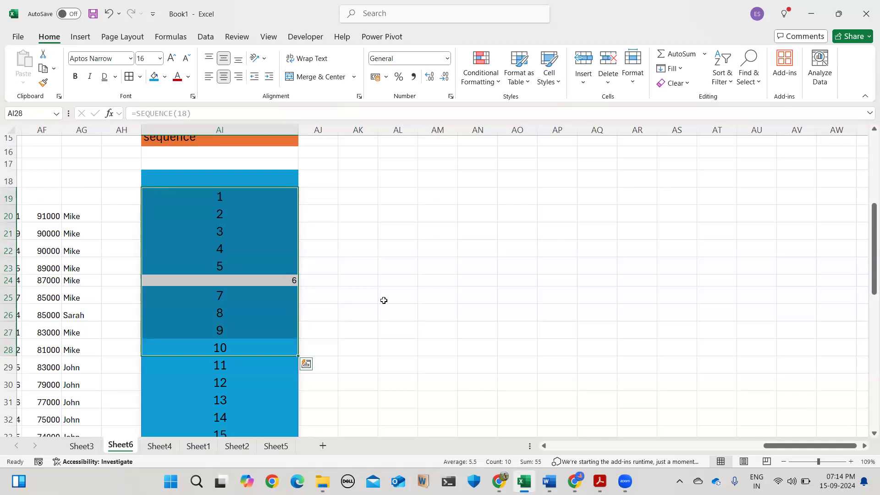
scroll(383, 300, "up", 1)
scroll(383, 300, "right", 1)
left_click(340, 280)
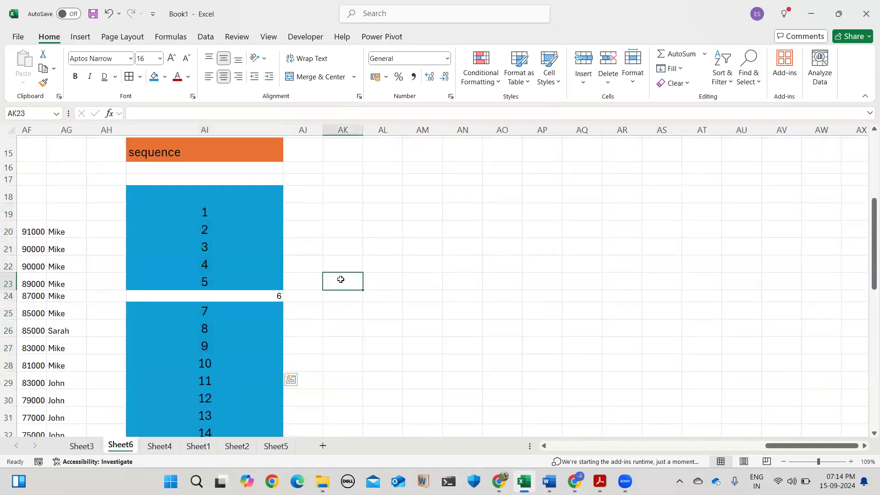
left_click(338, 260)
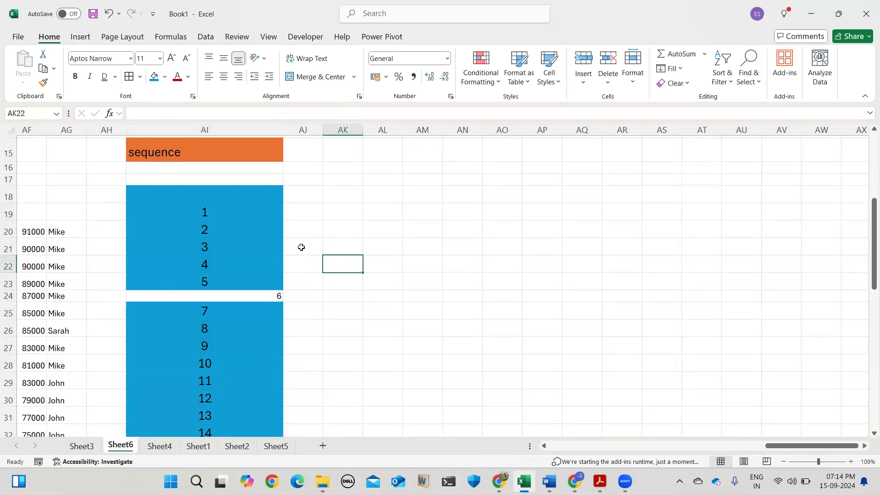
scroll(302, 247, "up", 1)
scroll(302, 247, "right", 1)
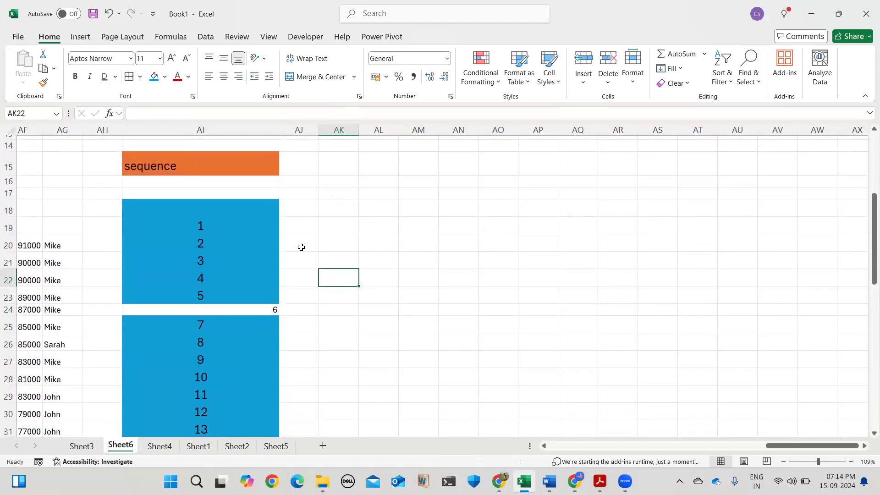
left_click(351, 204)
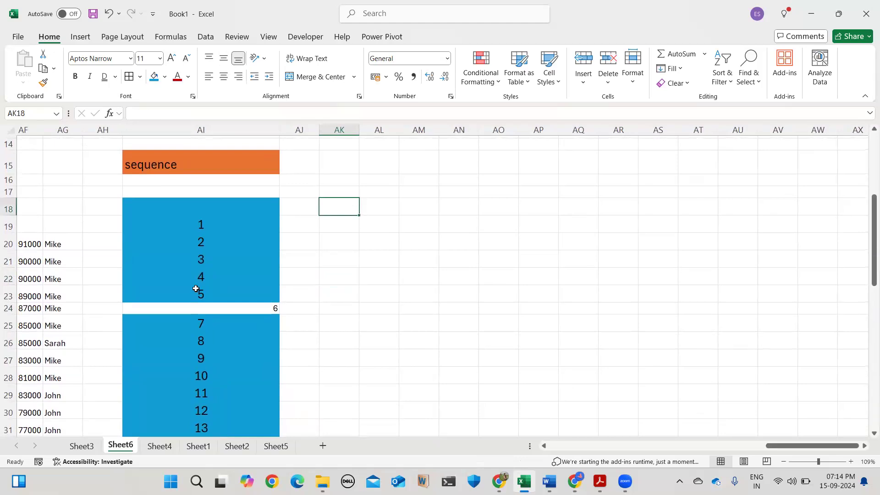
left_click(201, 300)
left_click(204, 257)
left_click(205, 227)
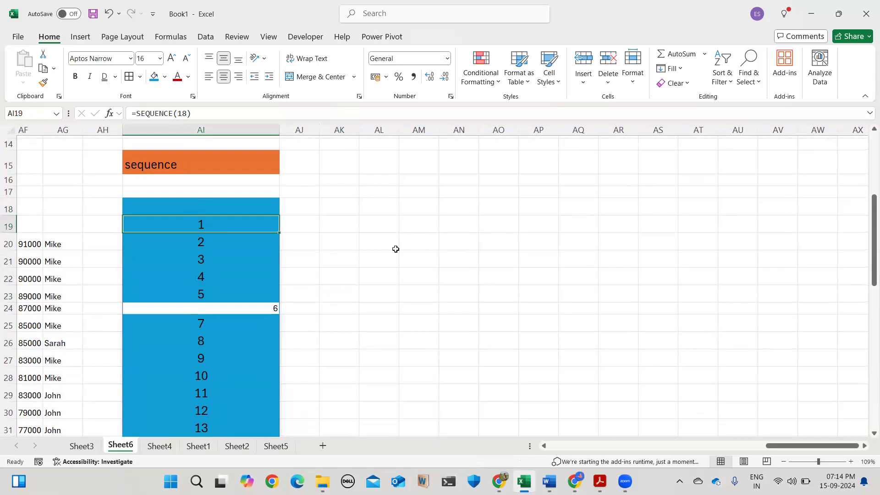
left_click(374, 207)
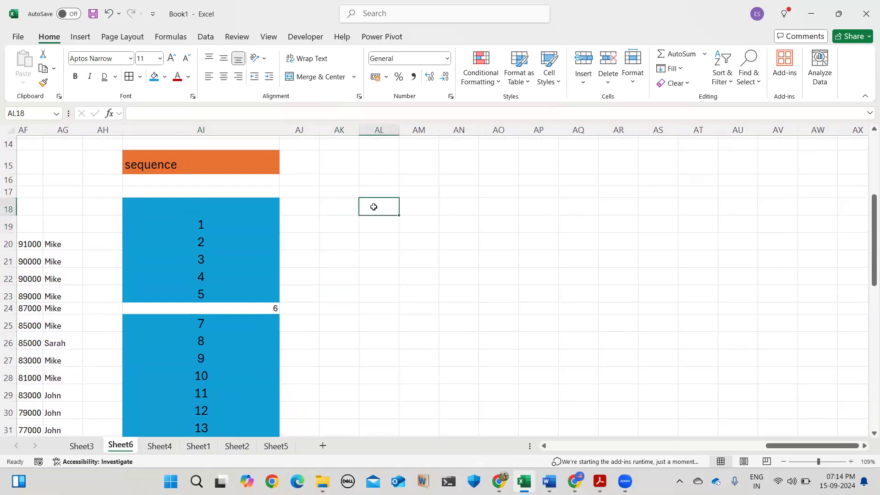
type("=")
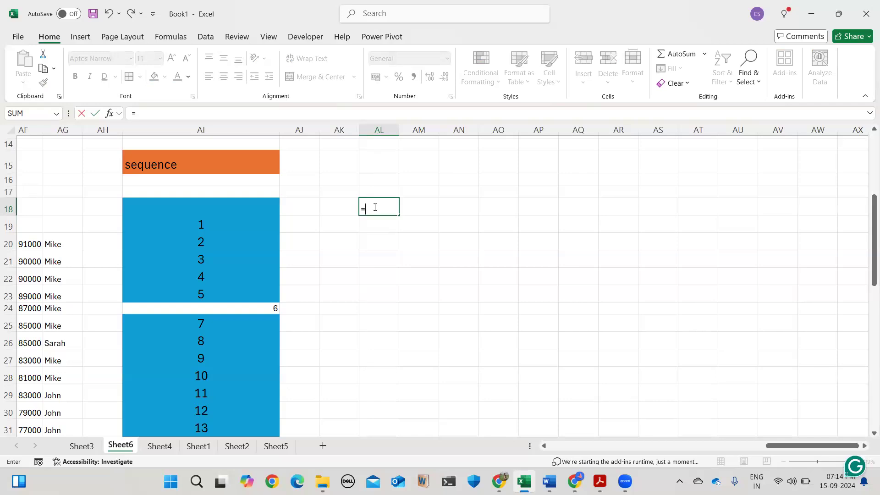
type("Filter")
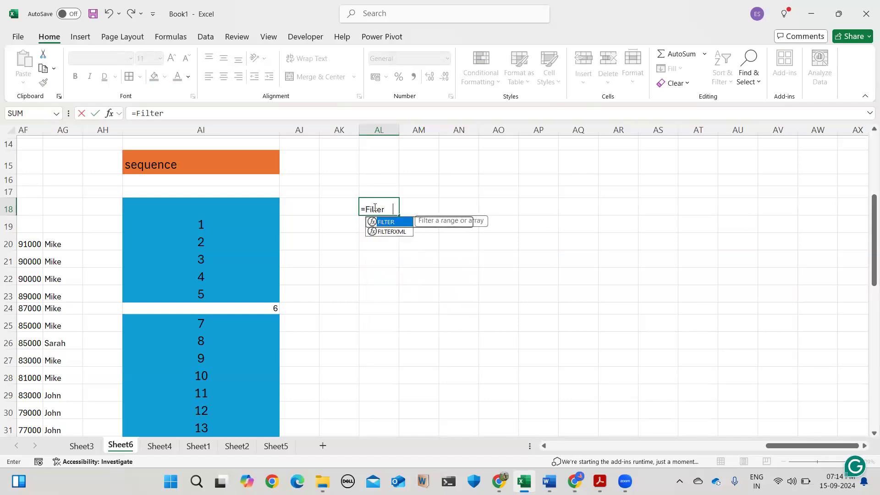
key("Tab")
type("sort")
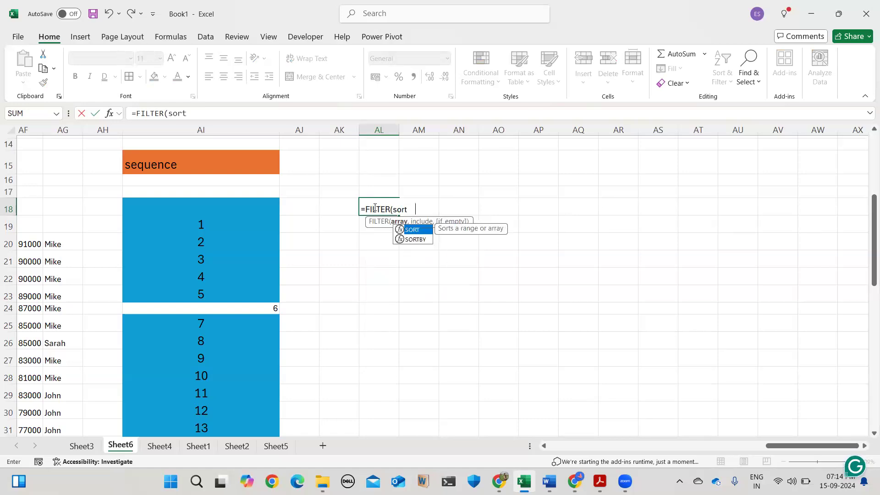
key("Tab")
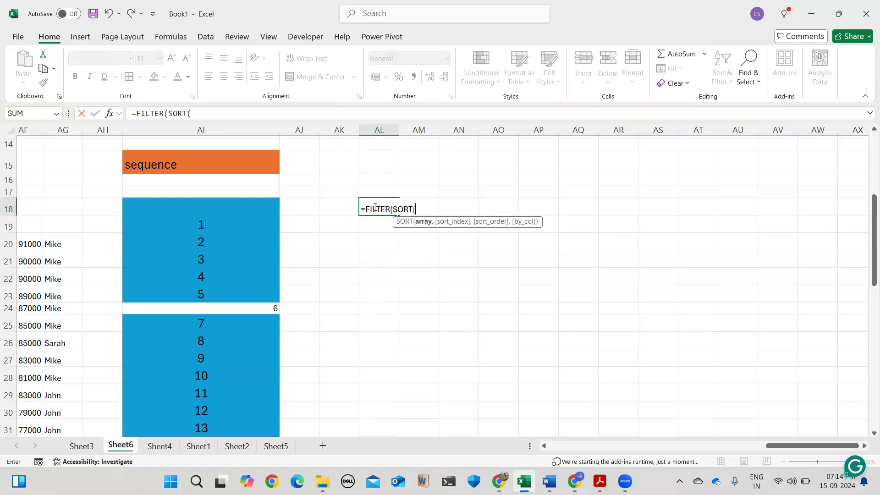
type("em")
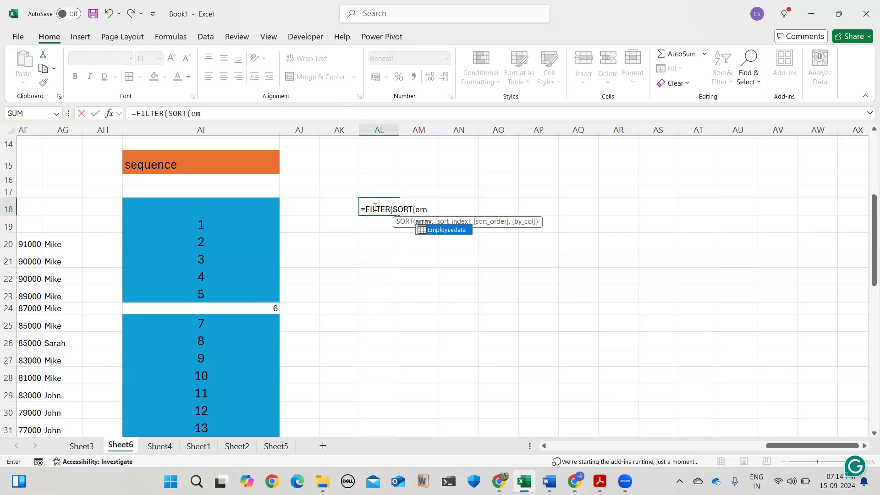
key("Tab")
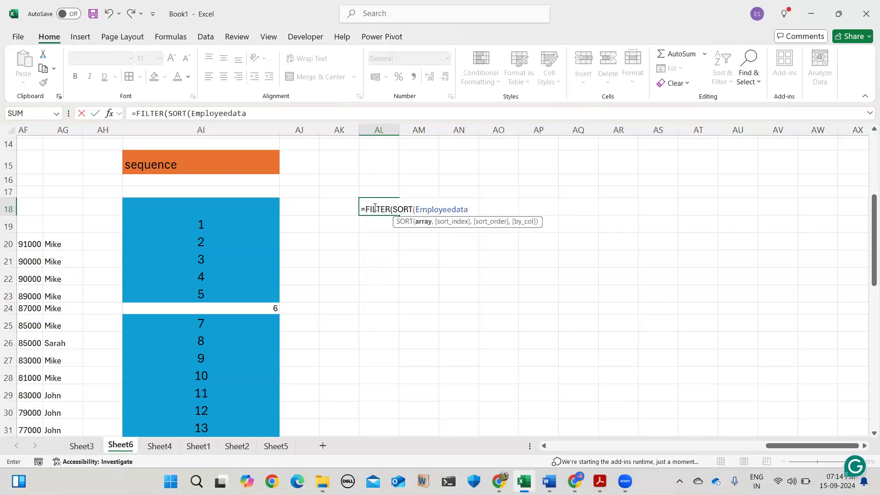
type(",")
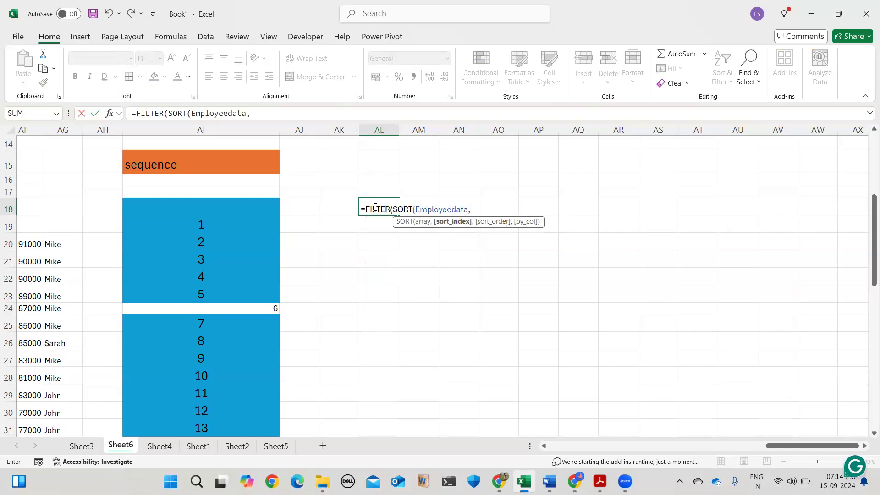
type("7,-1),")
scroll(300, 267, "left", 2)
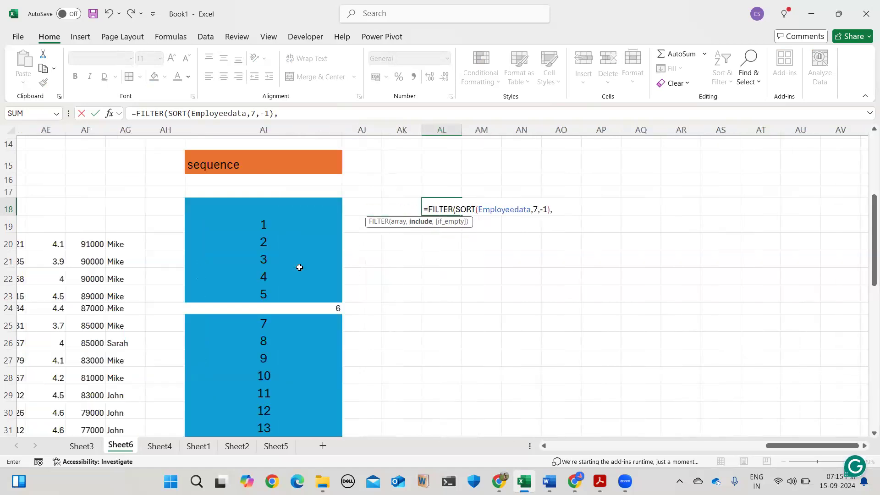
scroll(299, 267, "left", 2)
key("BackSpace")
key("BackSpace")
key("BackSpace")
key("BackSpace")
key("BackSpace")
key("BackSpace")
key("BackSpace")
key("BackSpace")
key("BackSpace")
key("BackSpace")
key("BackSpace")
key("BackSpace")
key("BackSpace")
key("BackSpace")
key("BackSpace")
key("BackSpace")
key("BackSpace")
key("BackSpace")
key("BackSpace")
key("BackSpace")
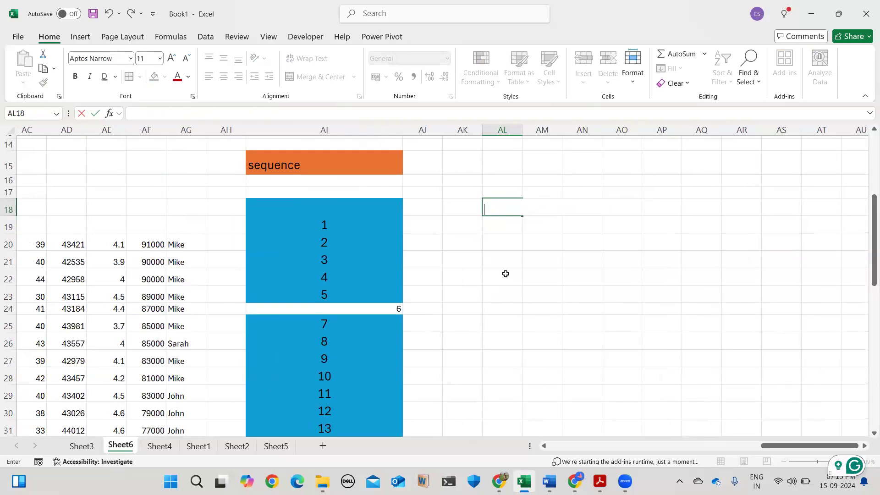
Enter =SORT(Employeedata,6,1) in AL18 to sort the employee table by its sixth column in ascending order.
type("=so")
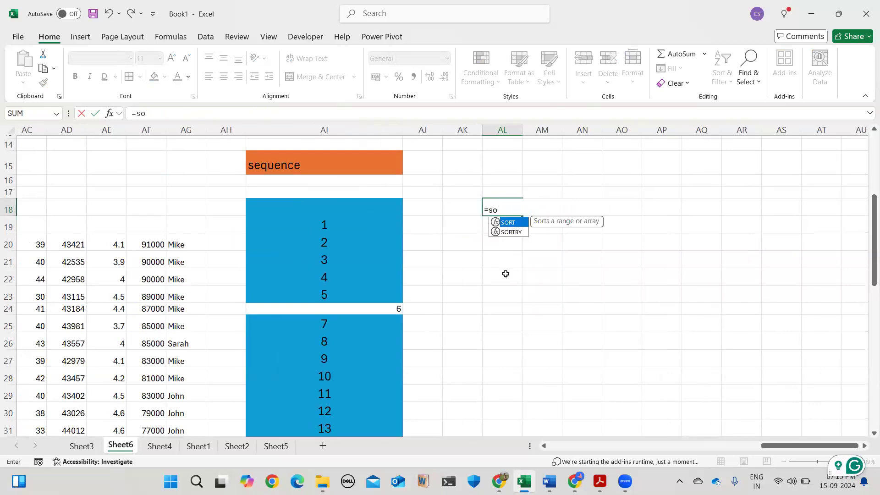
double_click(512, 220)
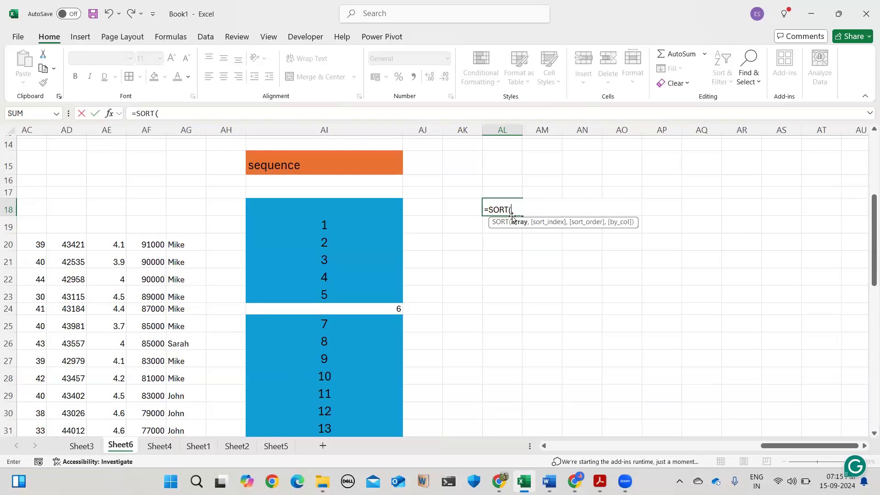
type("emp")
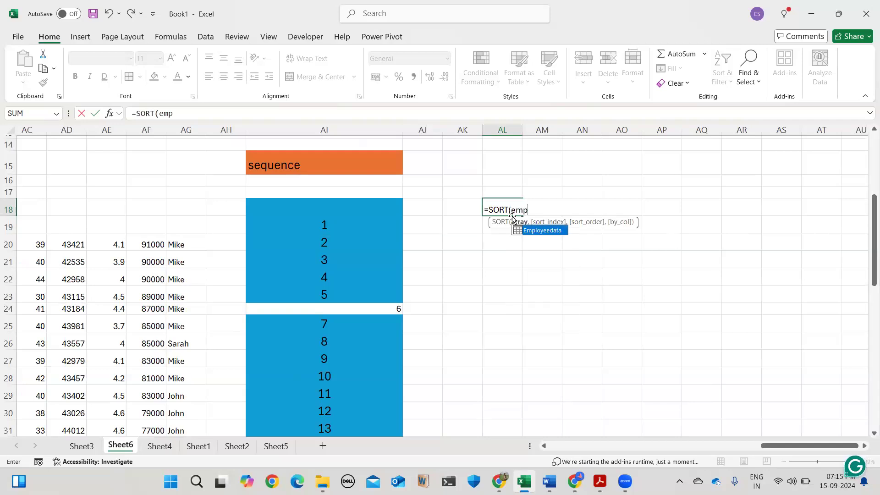
key("Tab")
type(",")
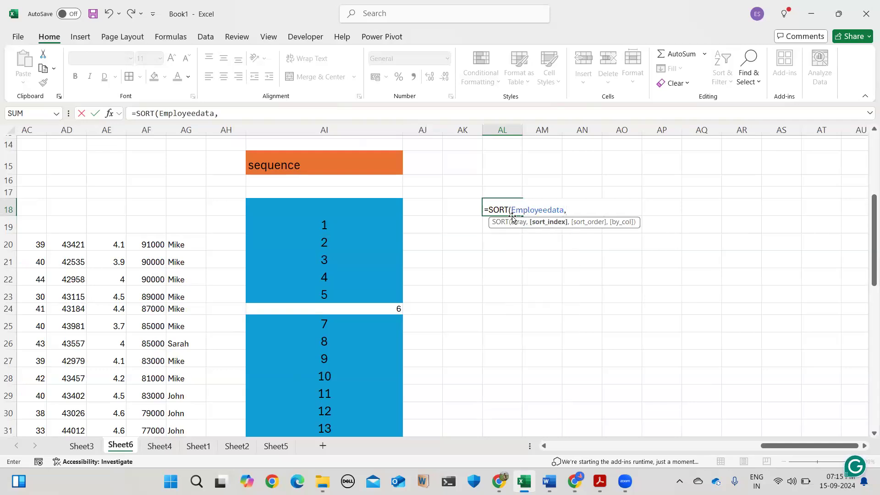
type("6,1")
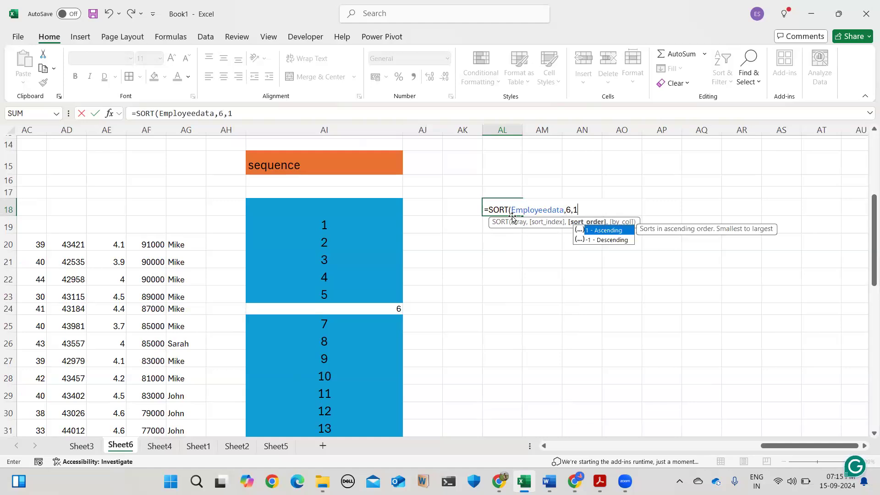
type(")")
key("Return")
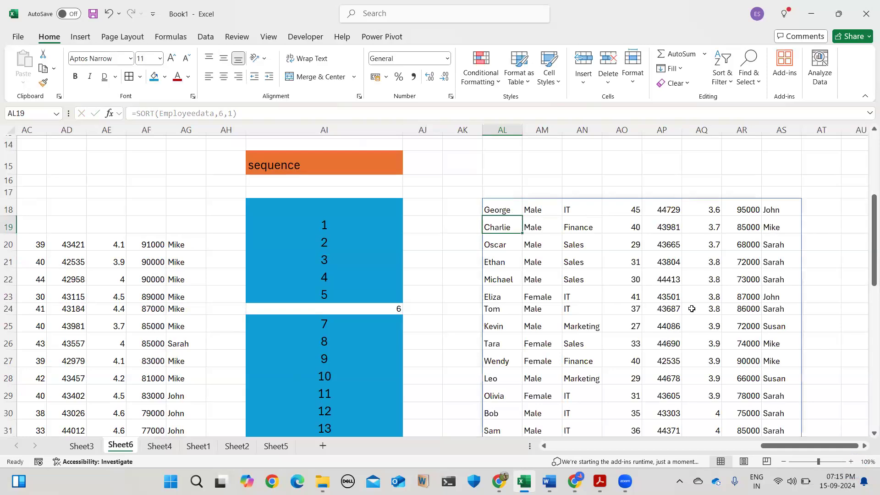
Examine the sorted output from AL18 downward and select its first column to check how many records it holds.
scroll(692, 309, "right", 2)
scroll(695, 308, "down", 3)
scroll(619, 261, "up", 2)
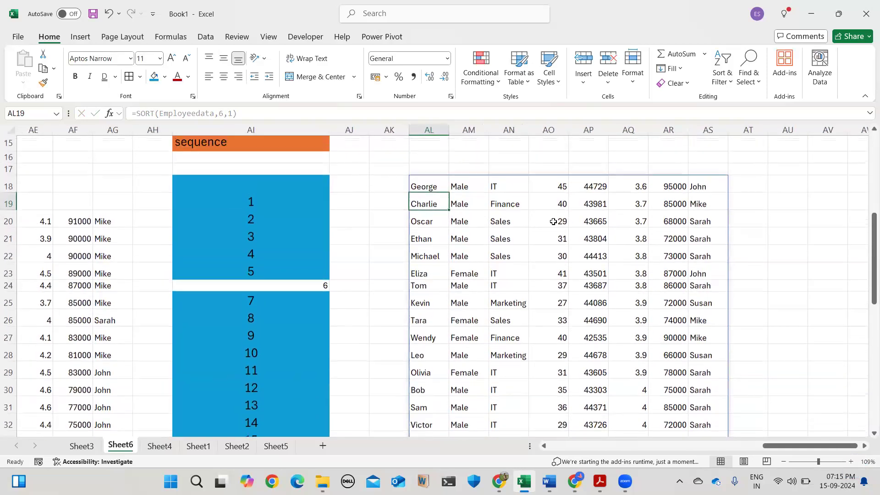
left_click(424, 188)
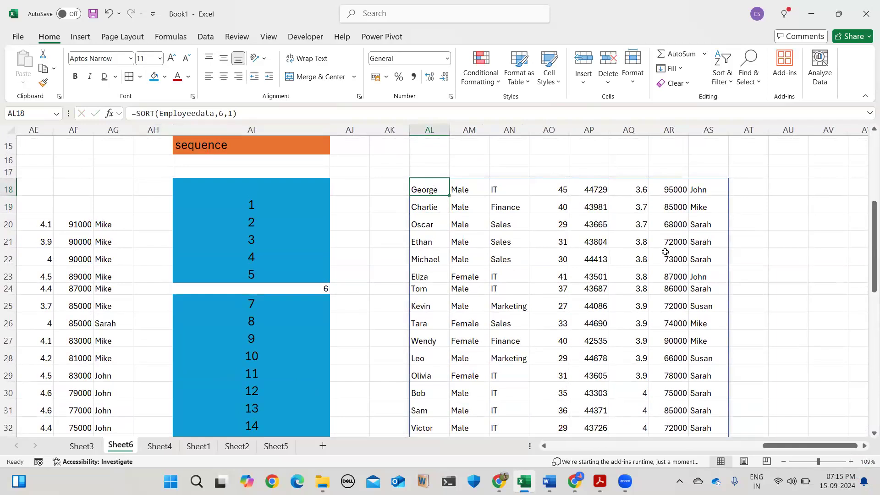
scroll(665, 251, "down", 3)
scroll(666, 252, "down", 6)
scroll(665, 251, "up", 3)
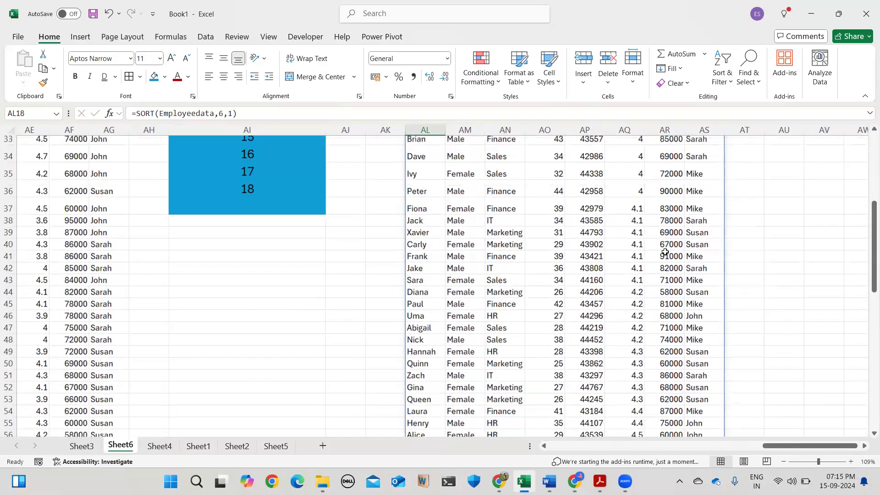
scroll(666, 252, "up", 5)
scroll(436, 195, "up", 2)
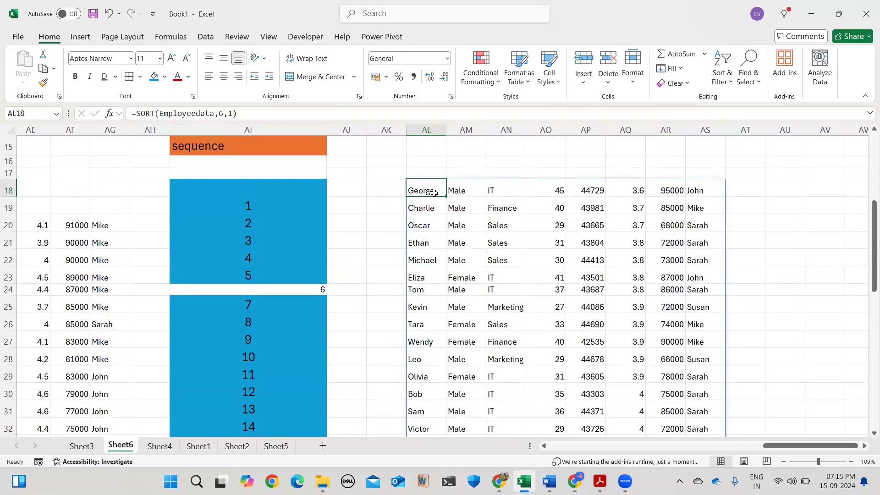
key("ctrl+shift+Down")
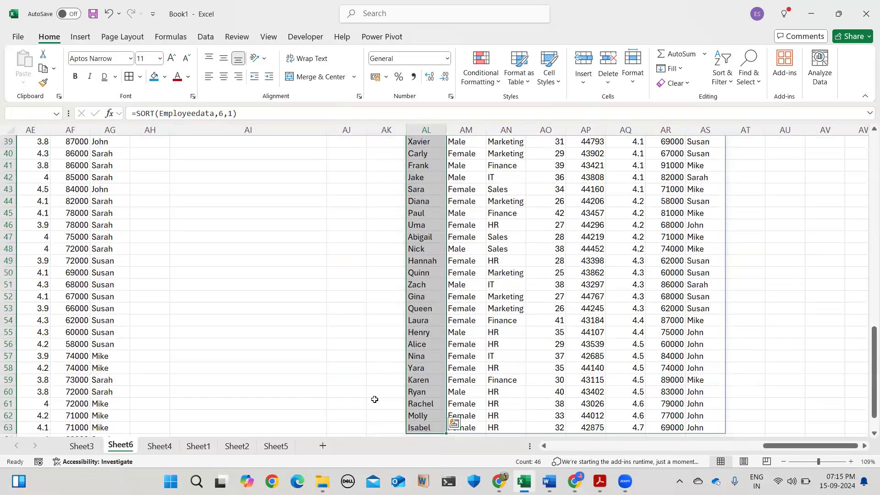
scroll(523, 396, "down", 2)
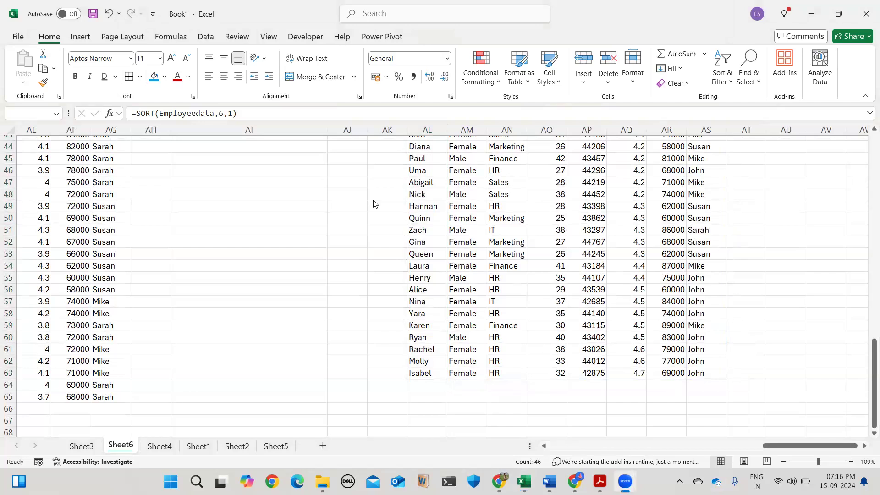
left_click(519, 462)
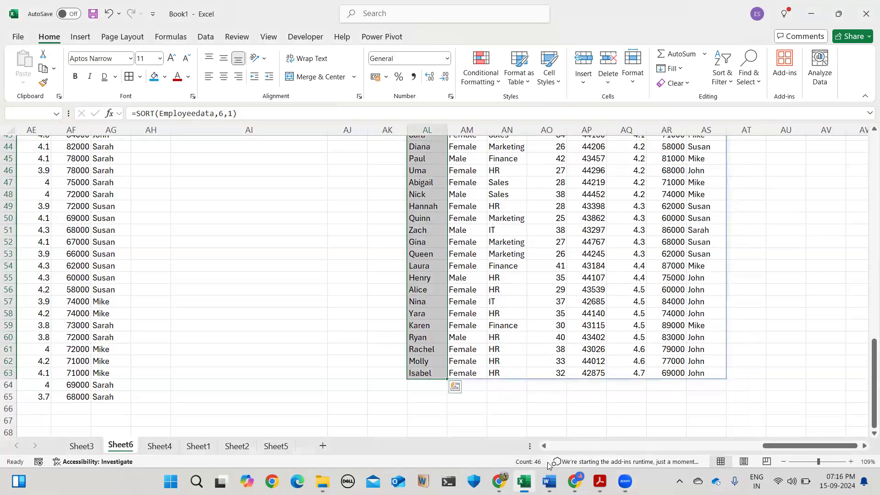
scroll(520, 276, "up", 1)
scroll(520, 277, "up", 10)
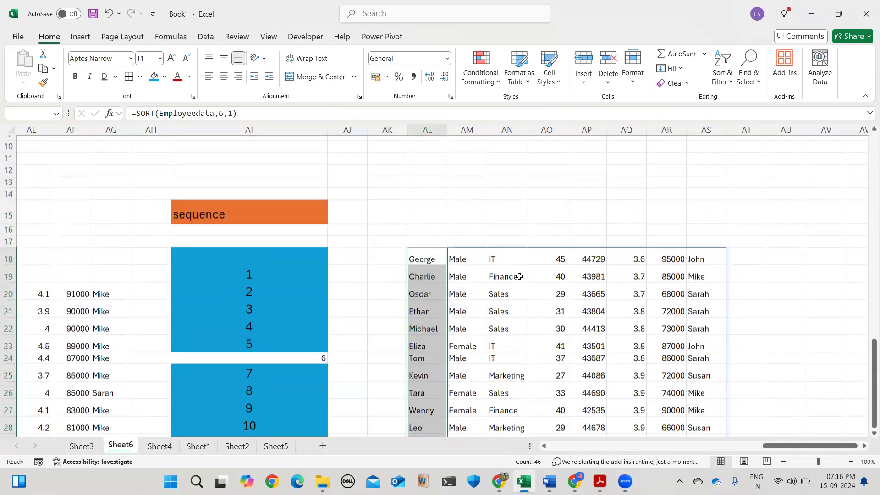
Wrap the SORT formula in AL18 in a FILTER that keeps the first ten rows: =FILTER(SORT(Employeedata,6,1),SEQUENCE(46)<=10).
left_click(423, 283)
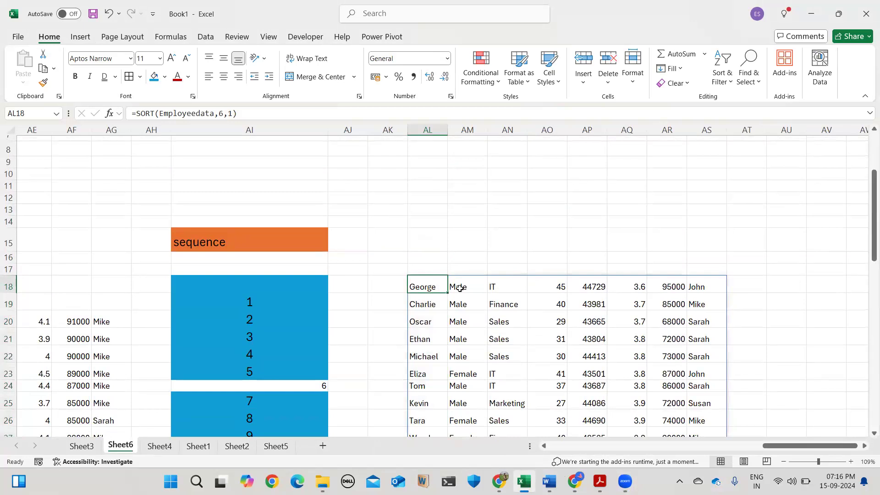
left_click(137, 113)
type("Filter(")
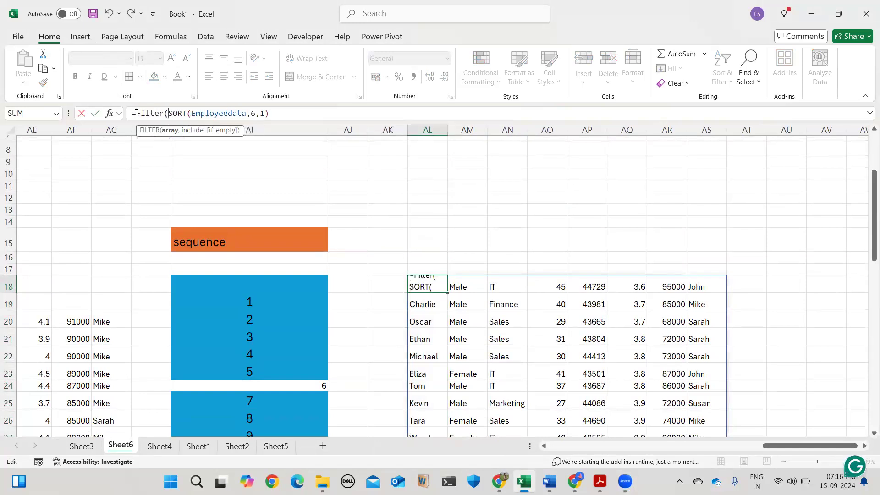
left_click(285, 112)
type(",")
type("seq")
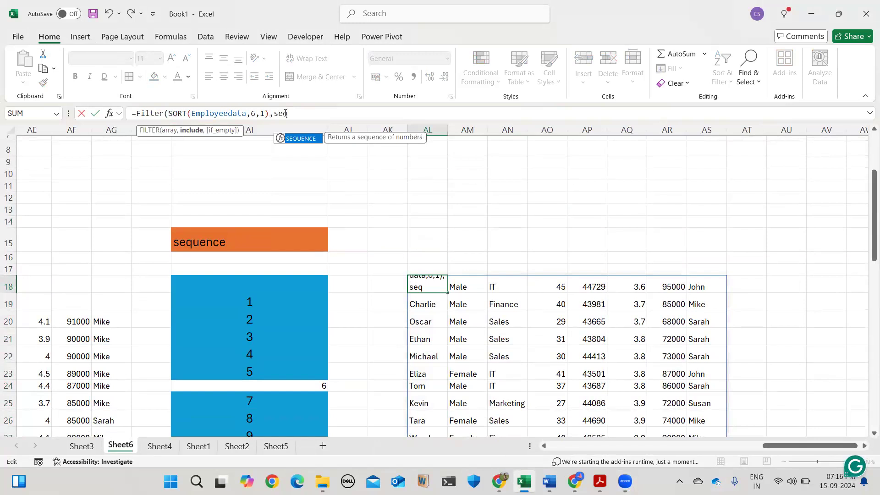
key("Tab")
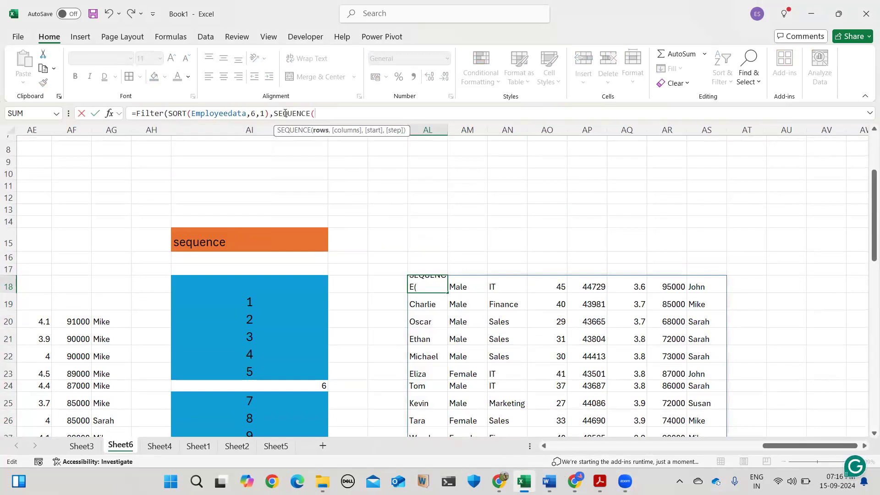
type("46)")
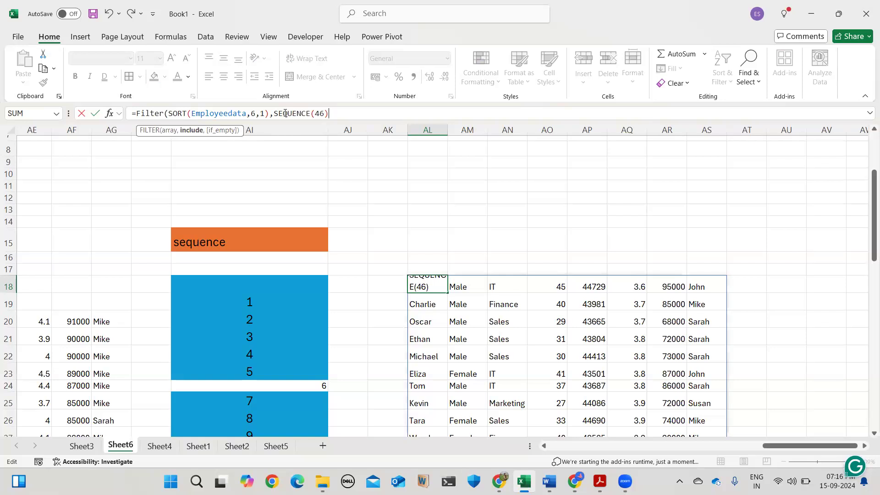
type("<=10)")
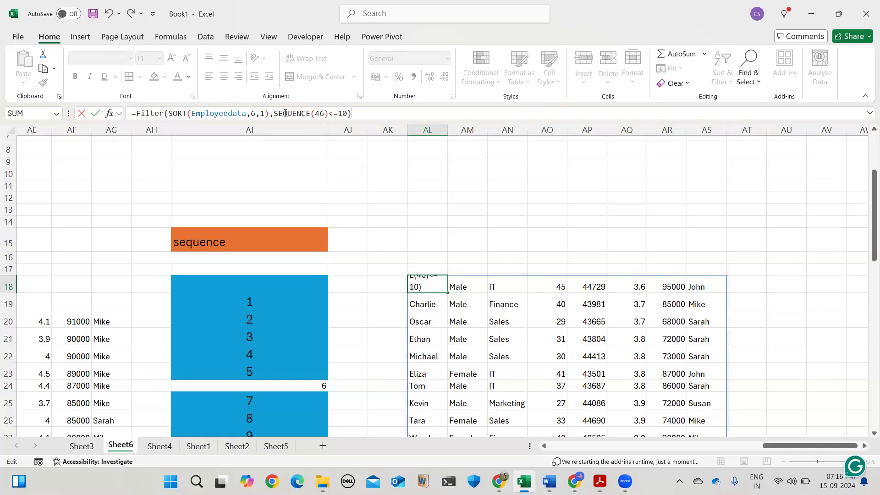
key("Return")
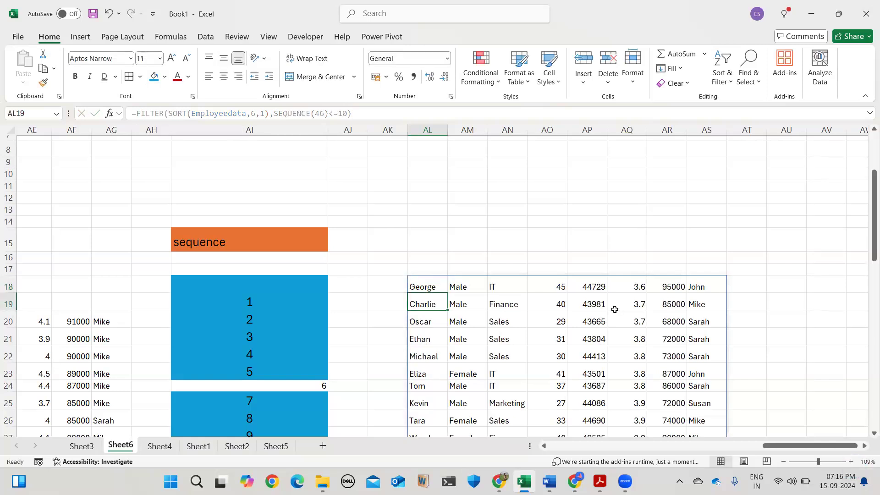
Examine the filtered output by selecting its whole spill range AL18:AS27.
scroll(615, 310, "down", 2)
scroll(614, 310, "down", 1)
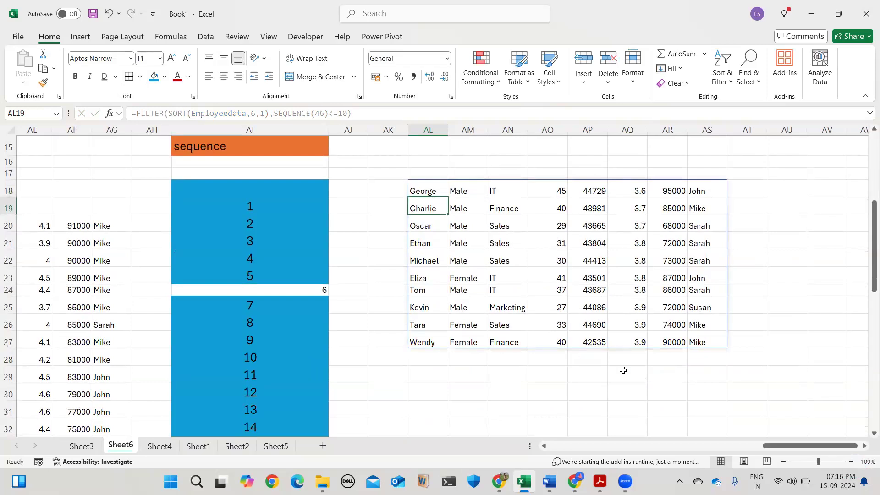
left_click_drag(428, 188, 709, 337)
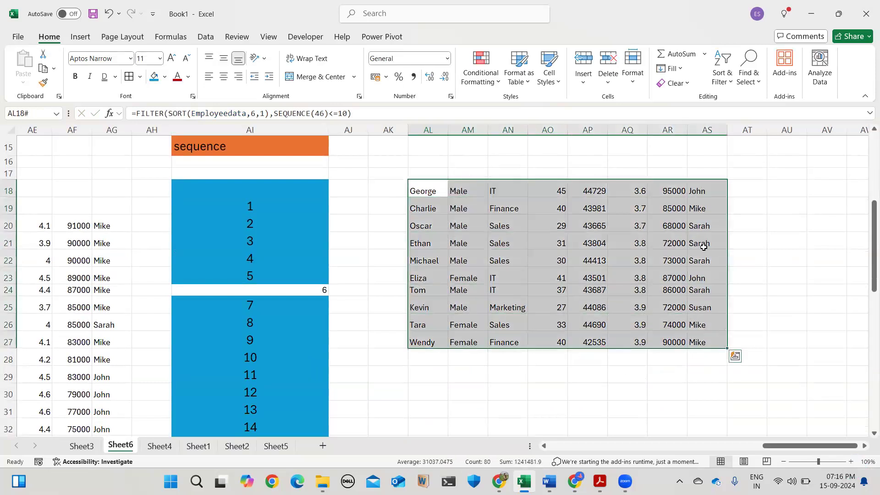
left_click(425, 183)
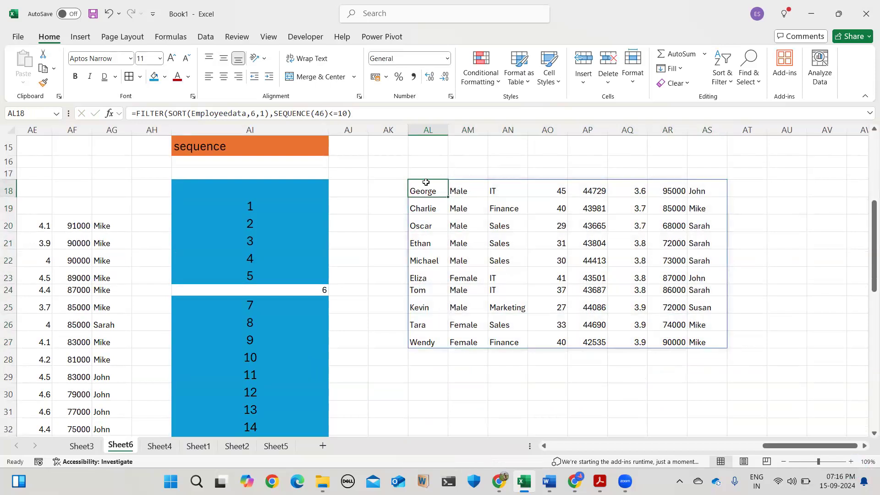
left_click_drag(428, 191, 714, 343)
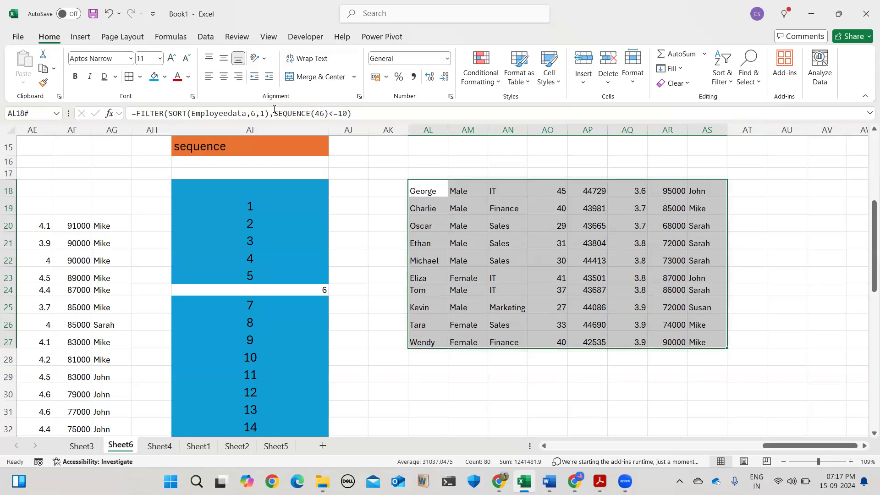
left_click_drag(274, 114, 352, 114)
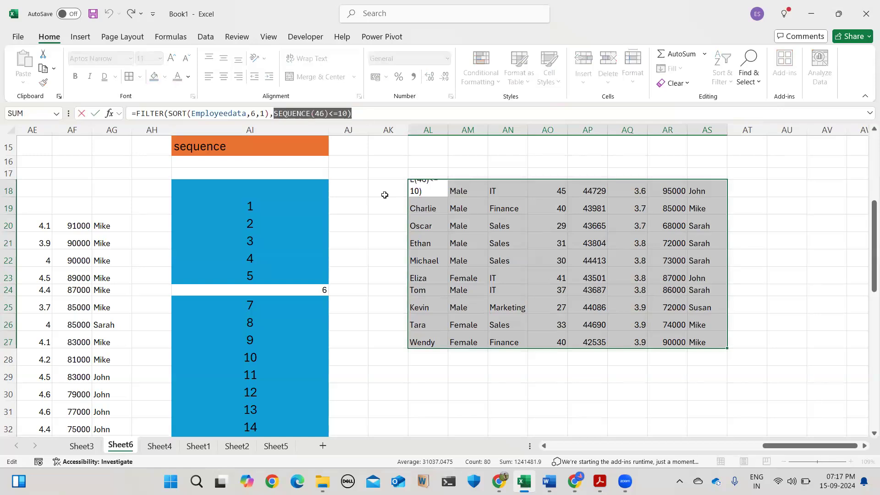
left_click(564, 276)
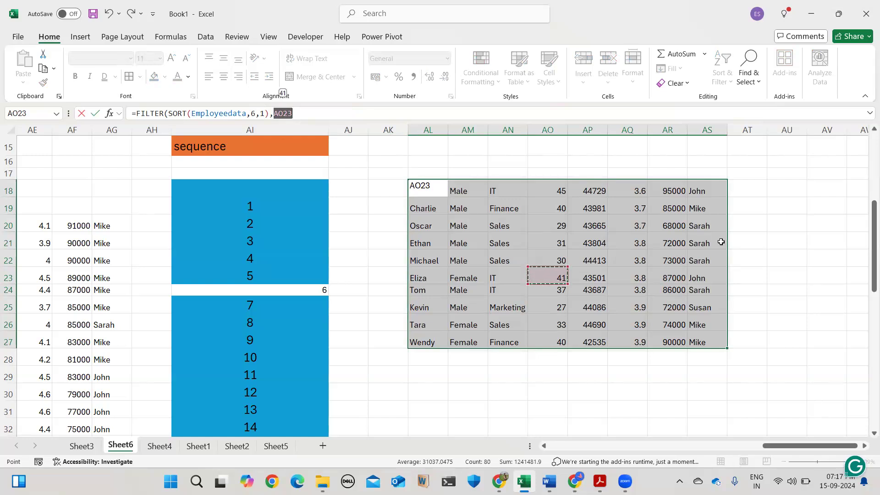
key("ctrl+Return")
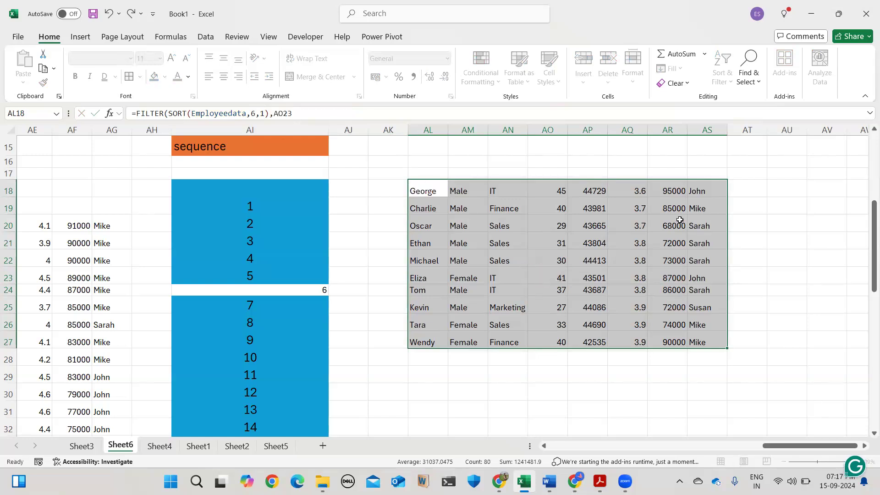
left_click(657, 258)
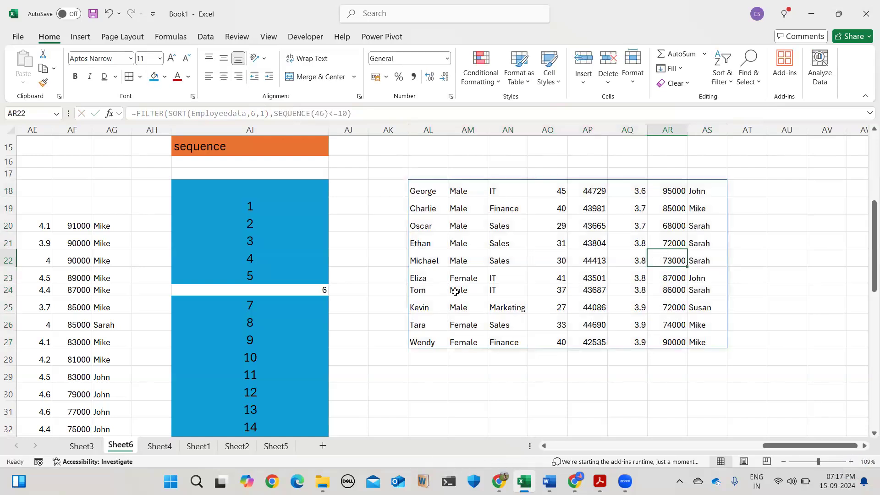
scroll(474, 328, "down", 1)
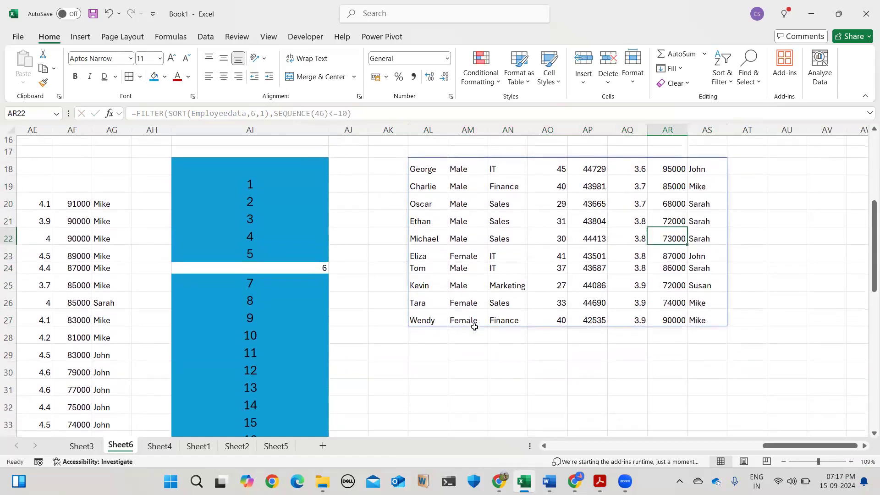
scroll(474, 327, "down", 1)
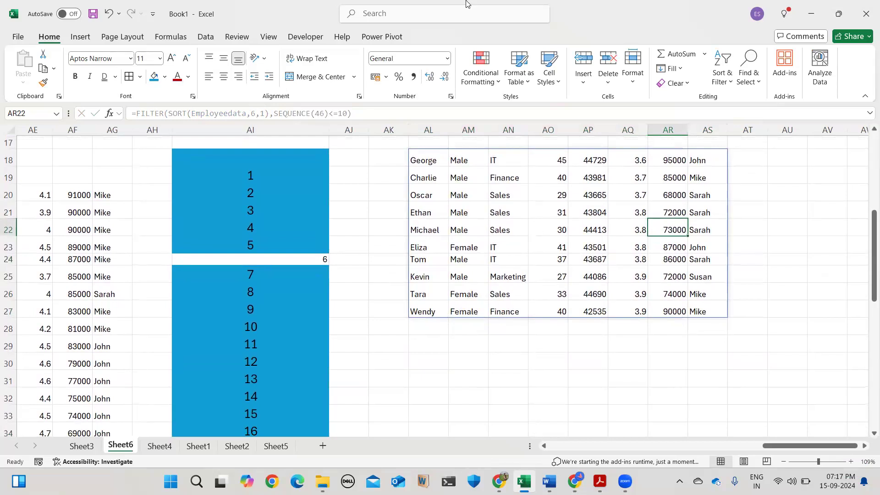
left_click(625, 482)
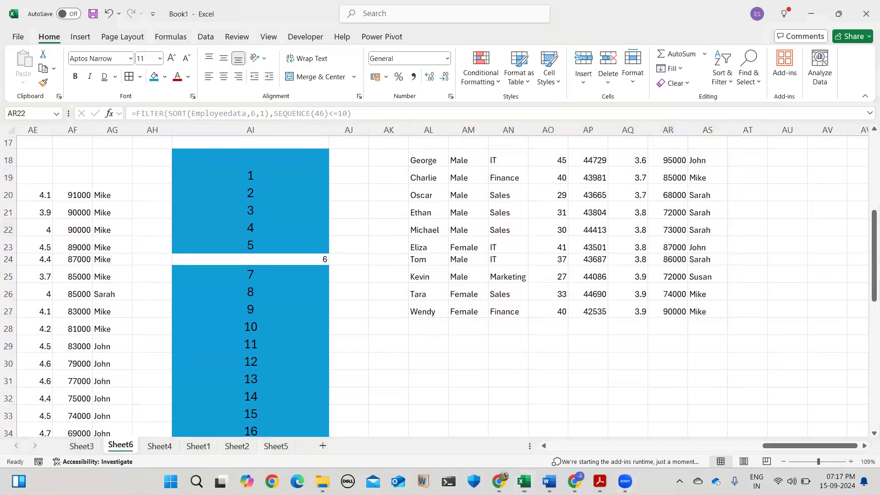
key("Left")
key("Left")
key("Left")
key("Left")
key("Up")
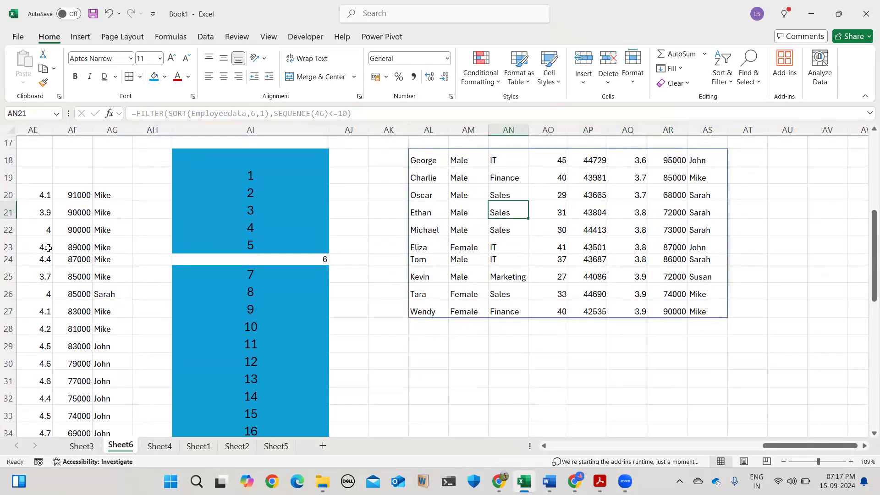
left_click(7, 247)
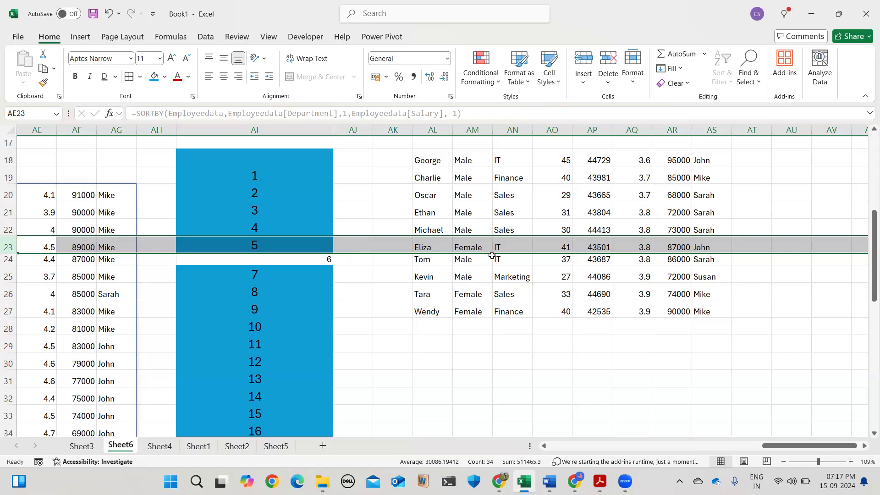
left_click(431, 159)
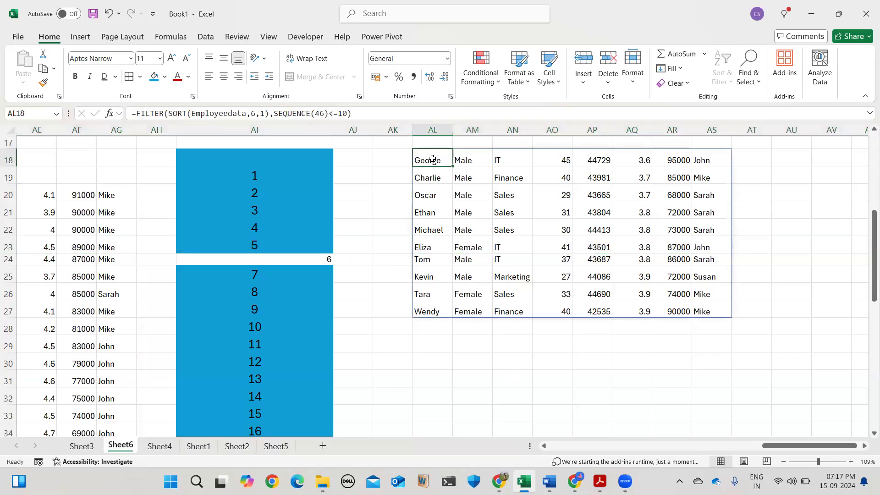
Inspect the cells inside the AL18:AS27 spill range to compare their formula with the one in AL18, and reselect the range.
left_click_drag(431, 159, 704, 312)
left_click(508, 155)
key("Down")
key("Down")
key("Down")
key("Down")
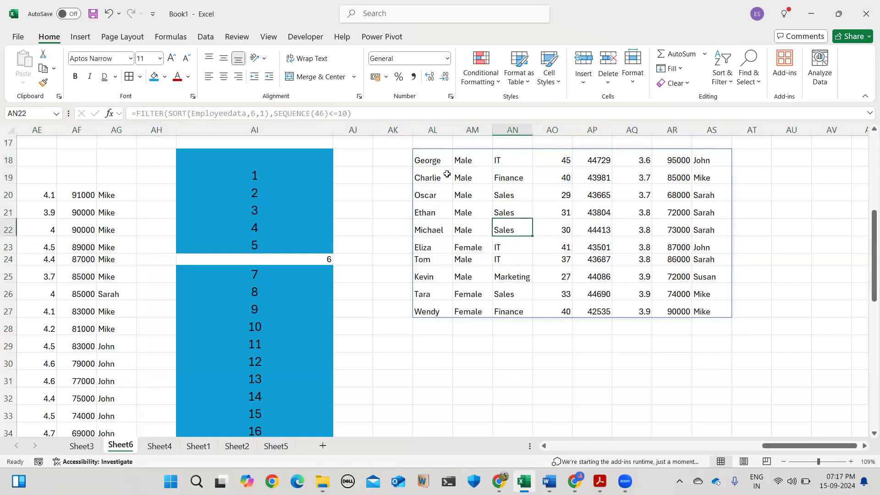
left_click_drag(418, 158, 711, 312)
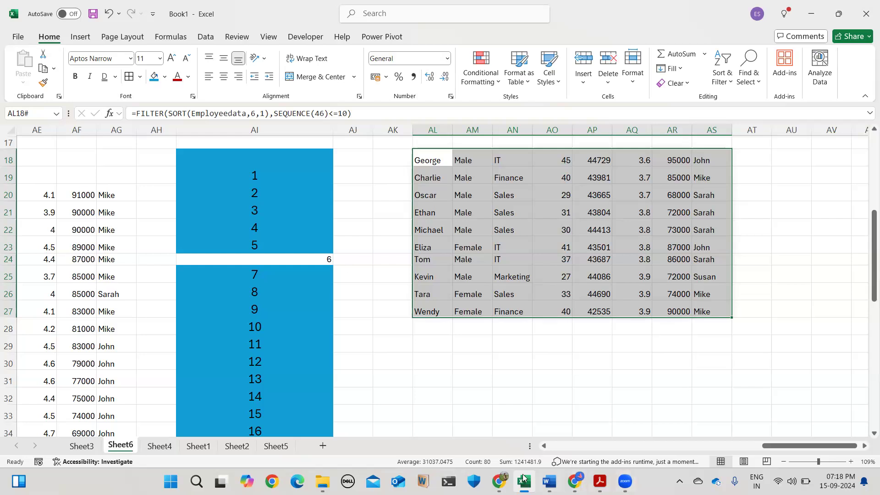
Return to the Book1 workbook and review the SORTBY output on Sheet6, sorted by department and salary.
mouse_move(499, 482)
mouse_move(626, 481)
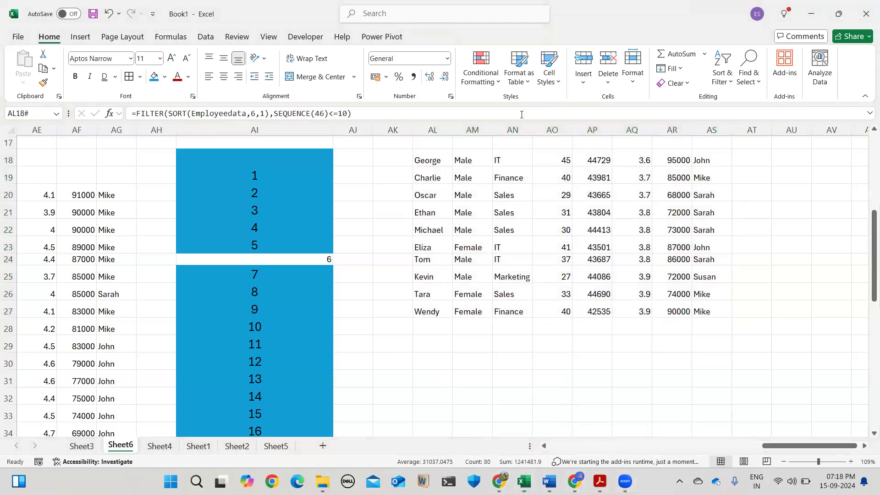
mouse_move(575, 482)
mouse_move(525, 482)
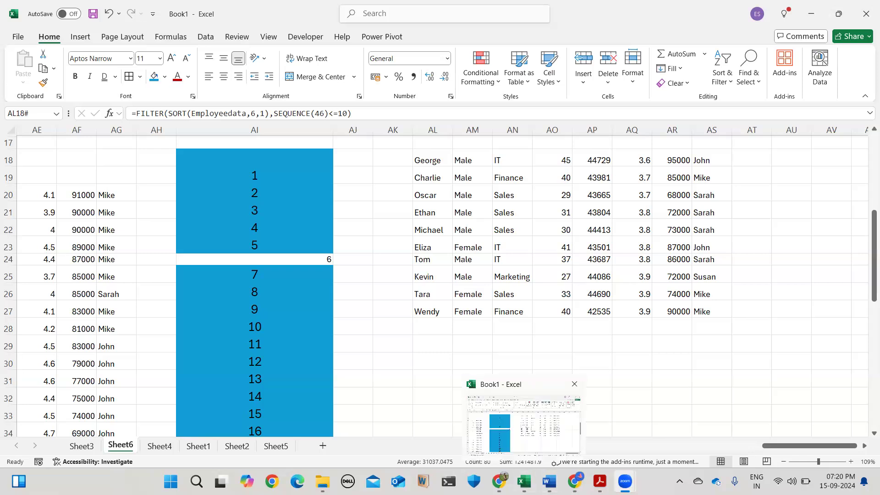
left_click(523, 424)
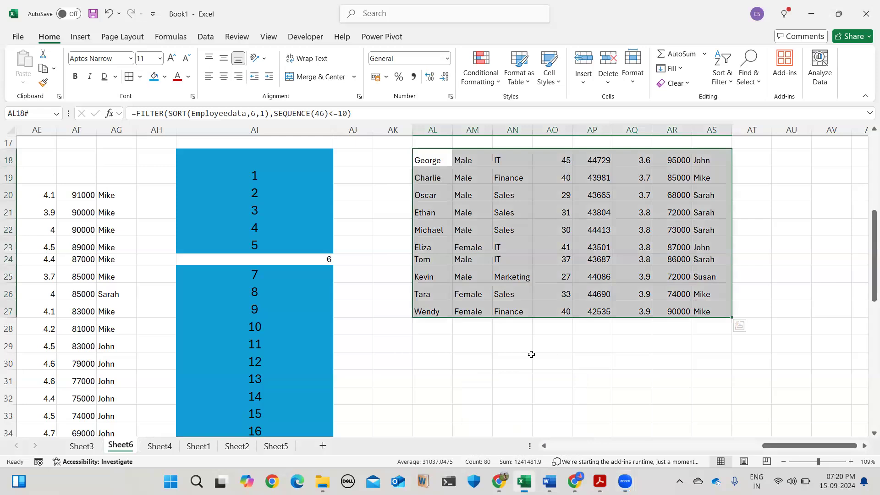
scroll(531, 356, "left", 10)
scroll(327, 342, "down", 1)
left_click(327, 342)
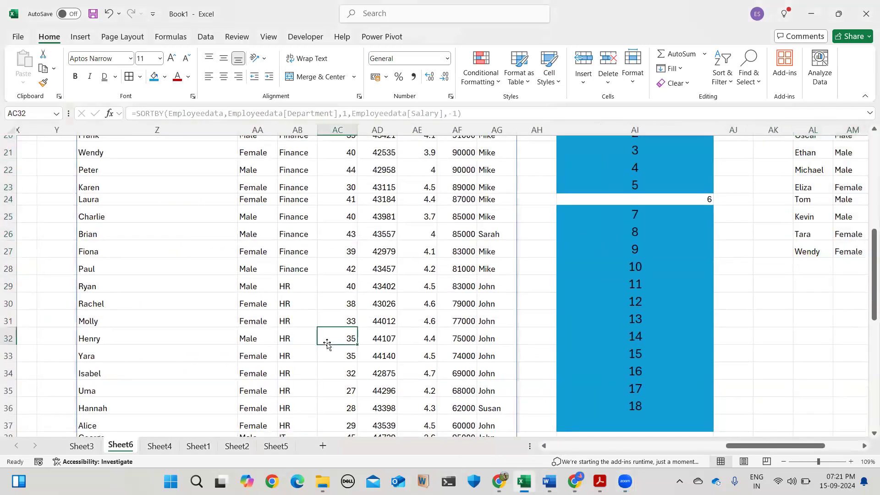
scroll(187, 263, "up", 2)
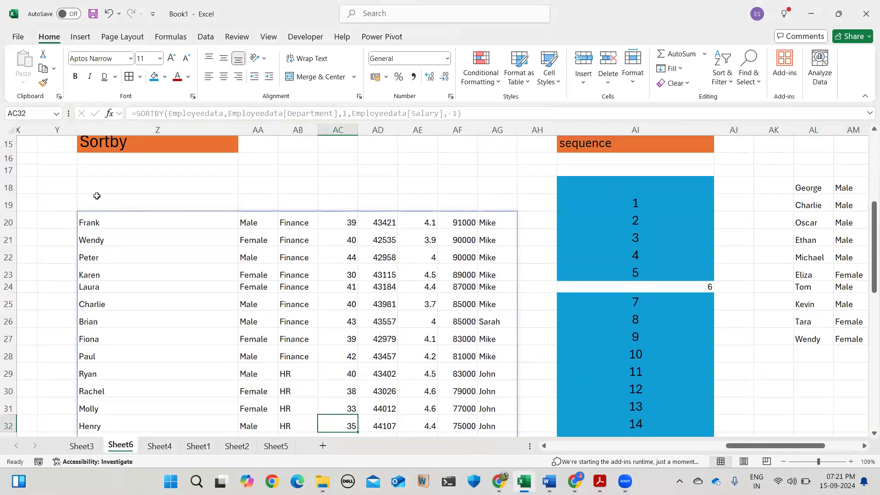
scroll(144, 307, "down", 2)
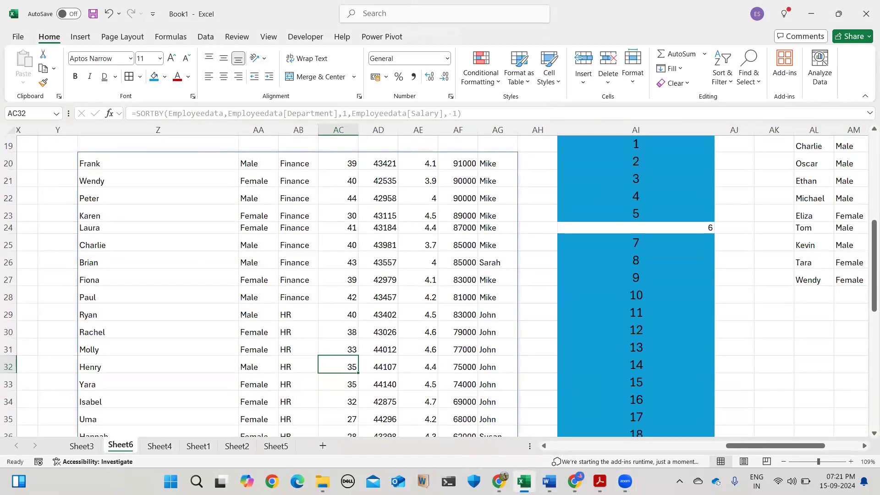
mouse_move(550, 481)
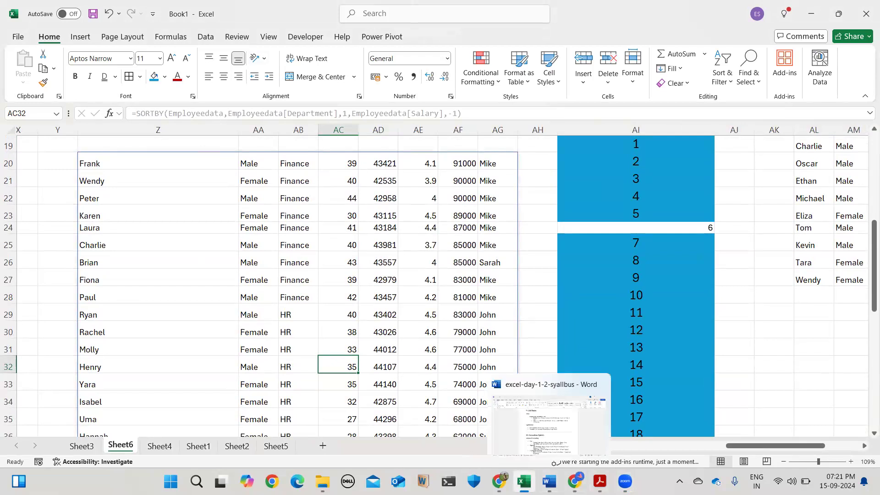
mouse_move(625, 474)
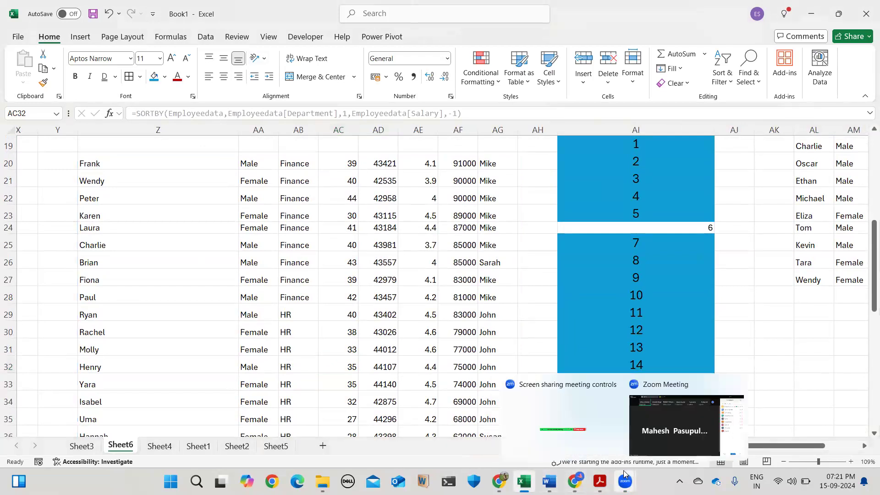
left_click(650, 416)
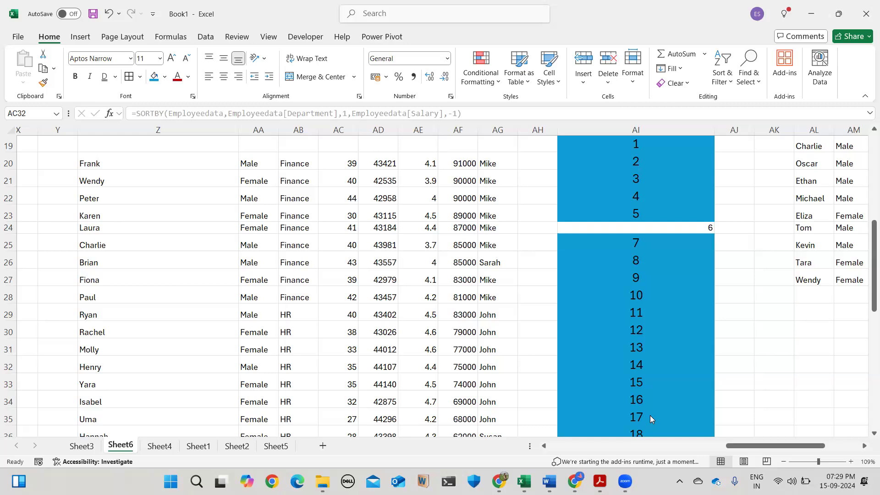
left_click(792, 481)
key("Escape")
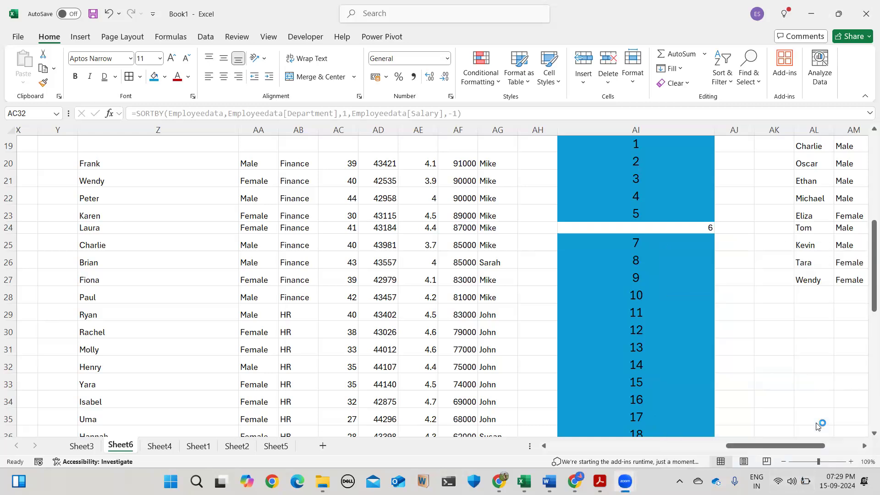